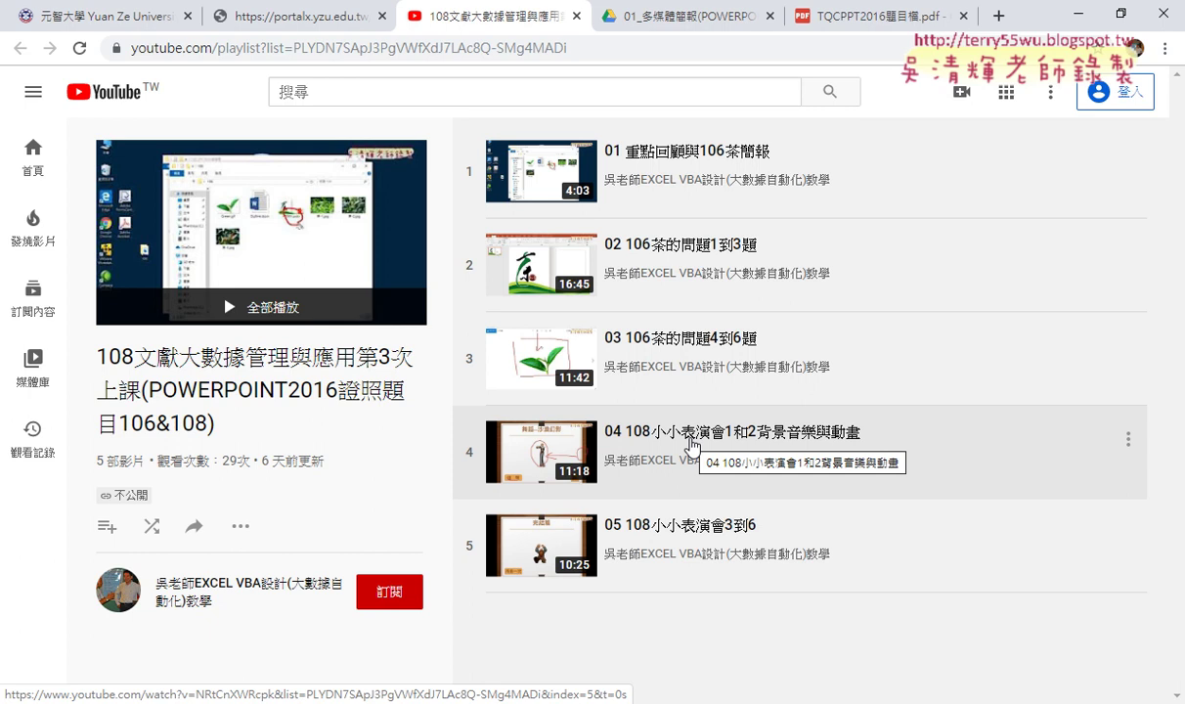
Switch to TQCPPT2016題目檔.pdf and scroll down to page 9, task 110
click(797, 16)
scroll(793, 209, down, 4)
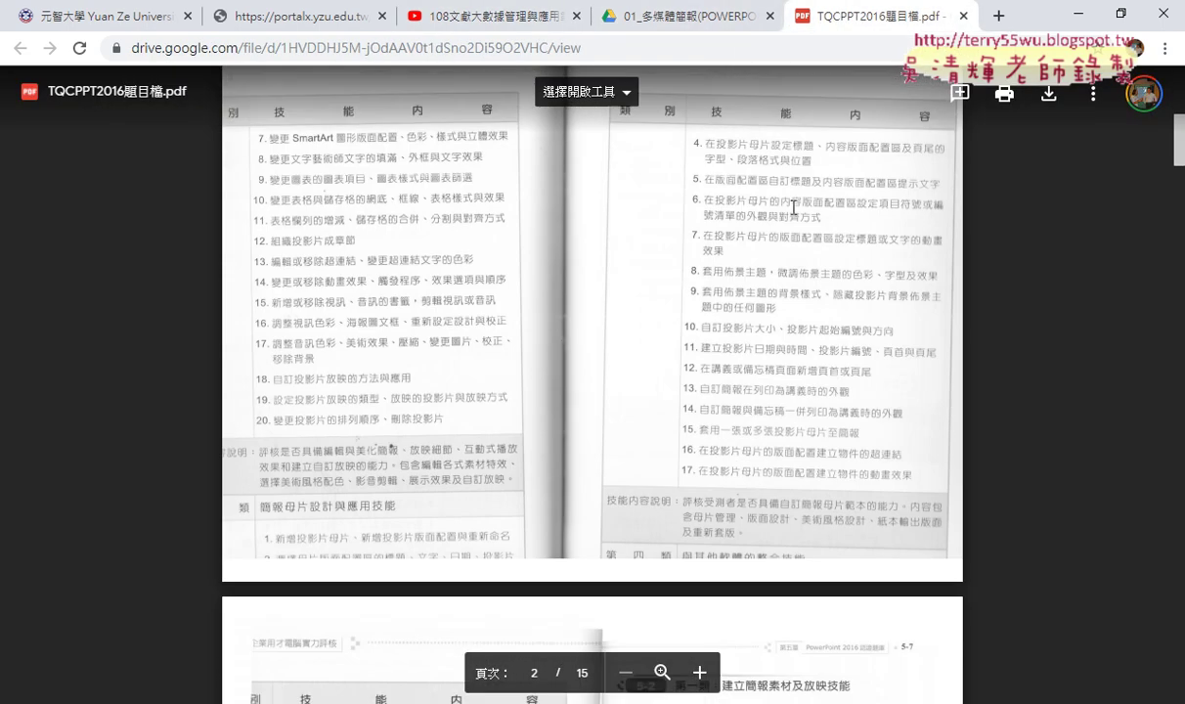
scroll(793, 208, down, 4)
scroll(793, 208, down, 3)
scroll(793, 207, down, 3)
scroll(793, 207, down, 3)
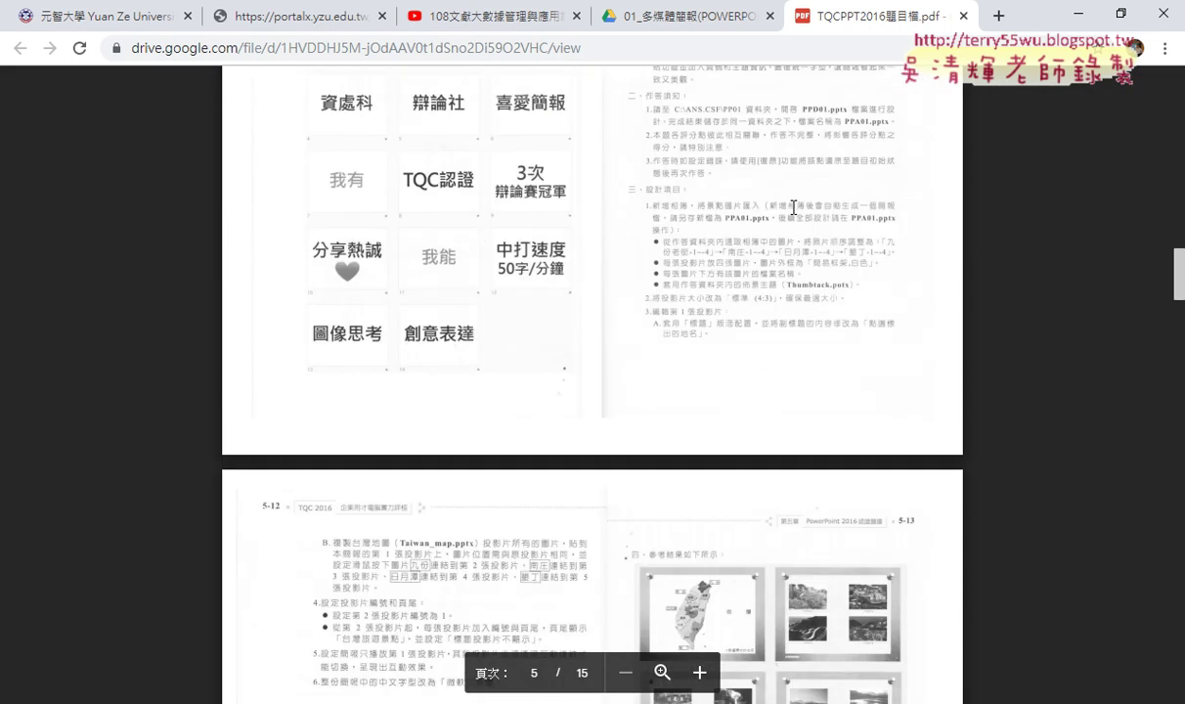
scroll(793, 207, down, 3)
scroll(793, 207, down, 3)
scroll(793, 208, down, 3)
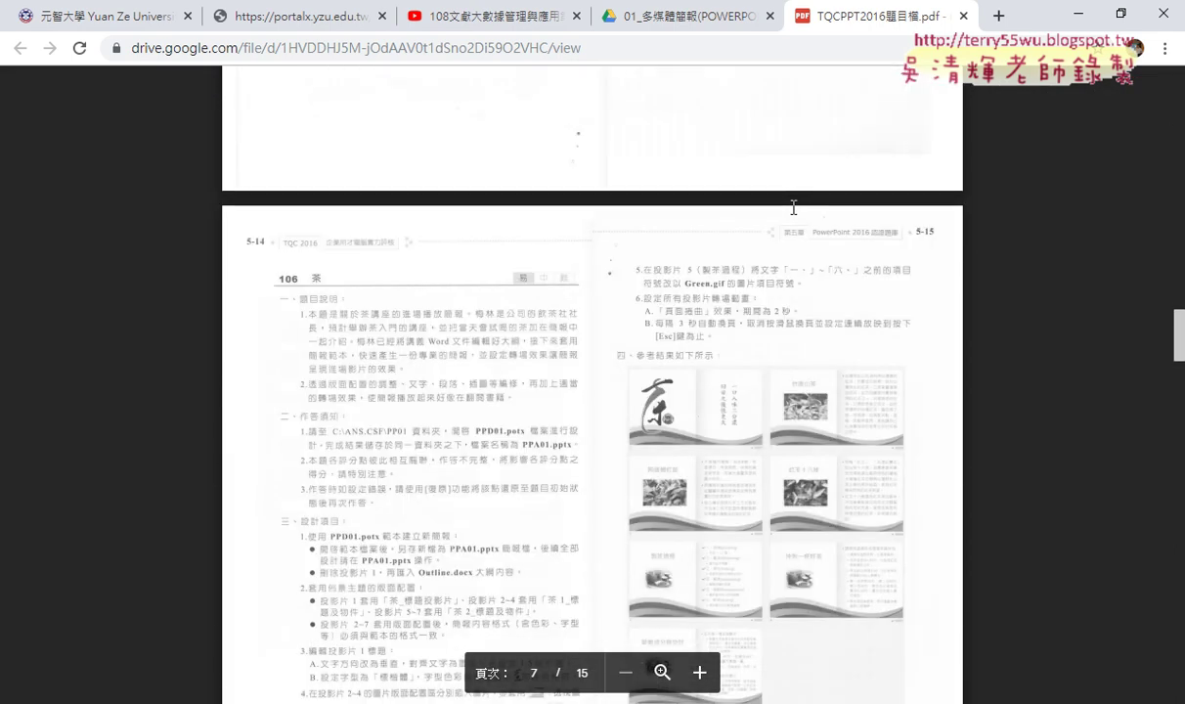
scroll(793, 208, down, 3)
scroll(792, 209, down, 3)
scroll(793, 207, down, 2)
scroll(793, 208, down, 2)
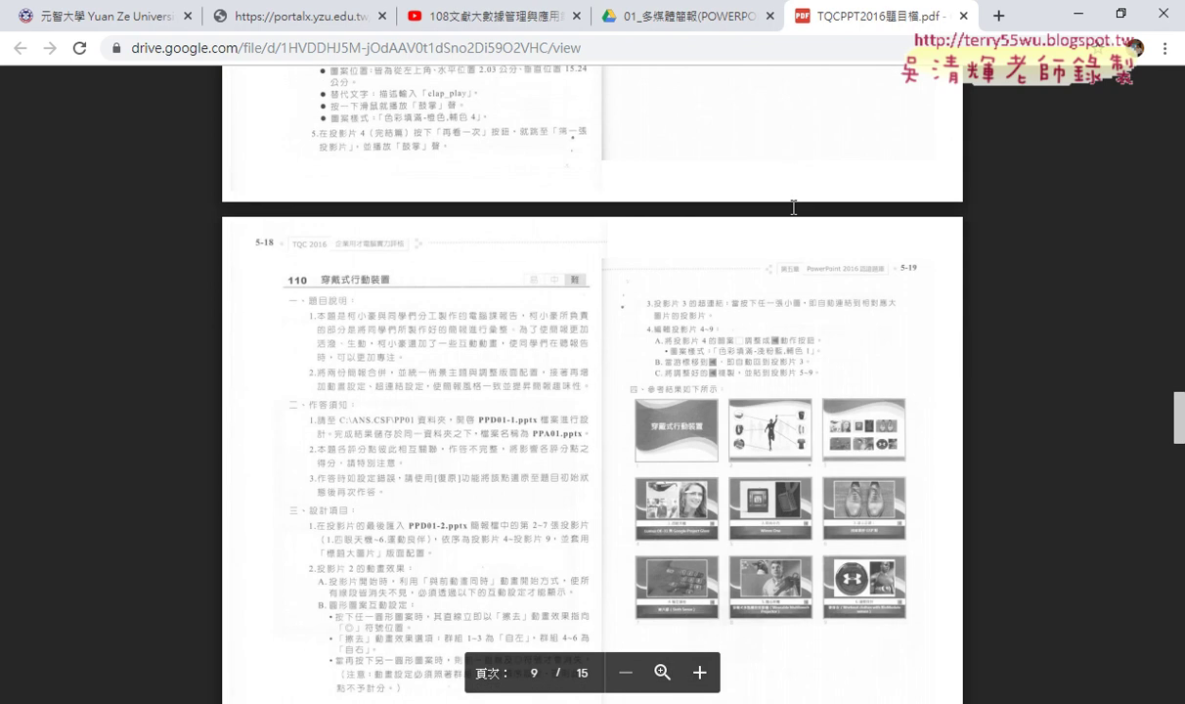
scroll(793, 207, down, 1)
scroll(792, 207, down, 1)
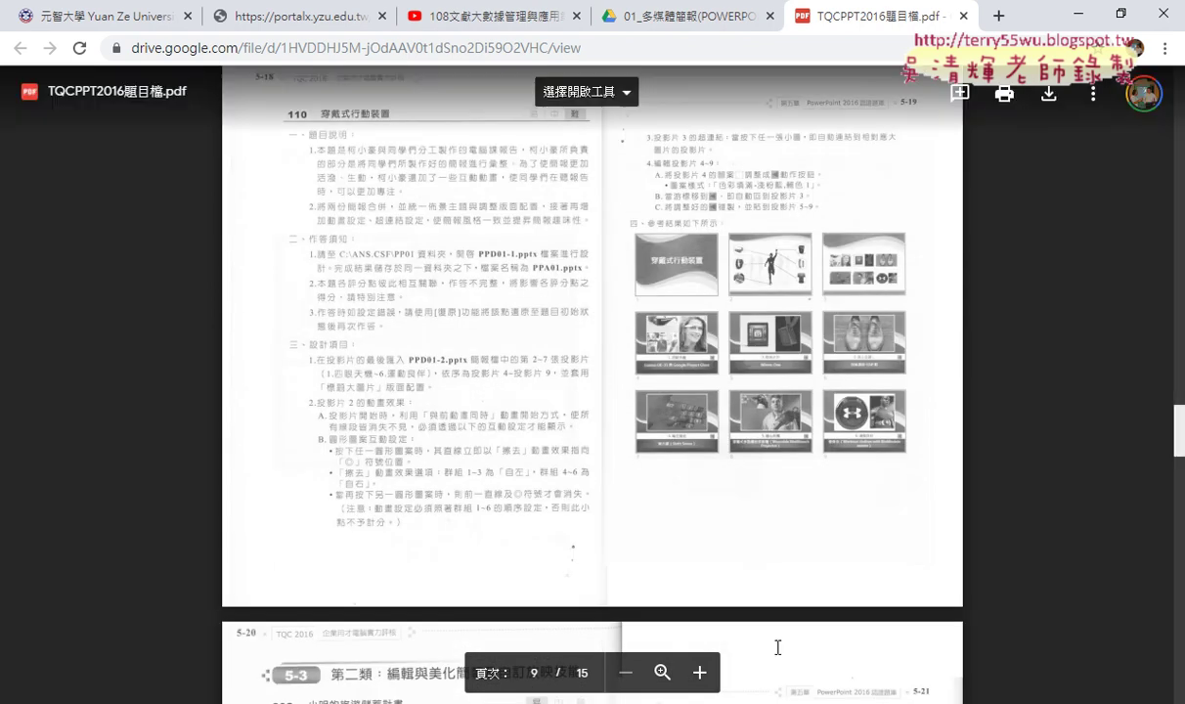
Zoom the PDF page in two levels to read the wearable-devices task
click(700, 672)
click(700, 673)
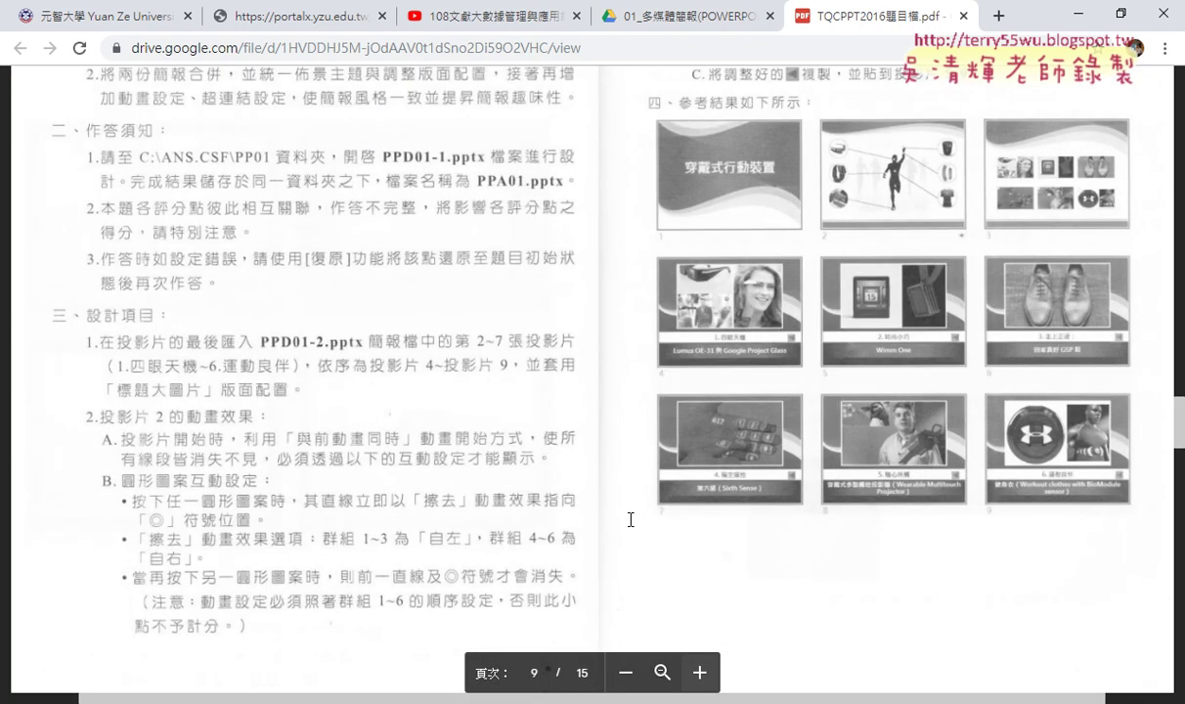
scroll(629, 511, up, 3)
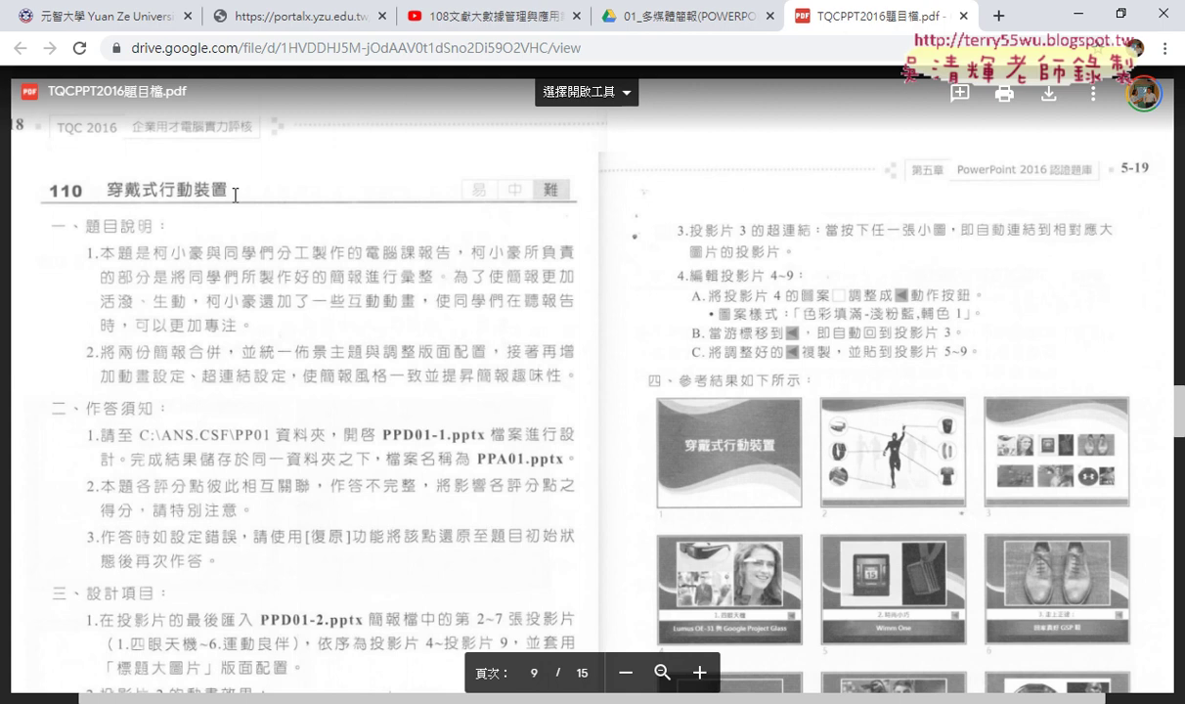
scroll(244, 210, down, 2)
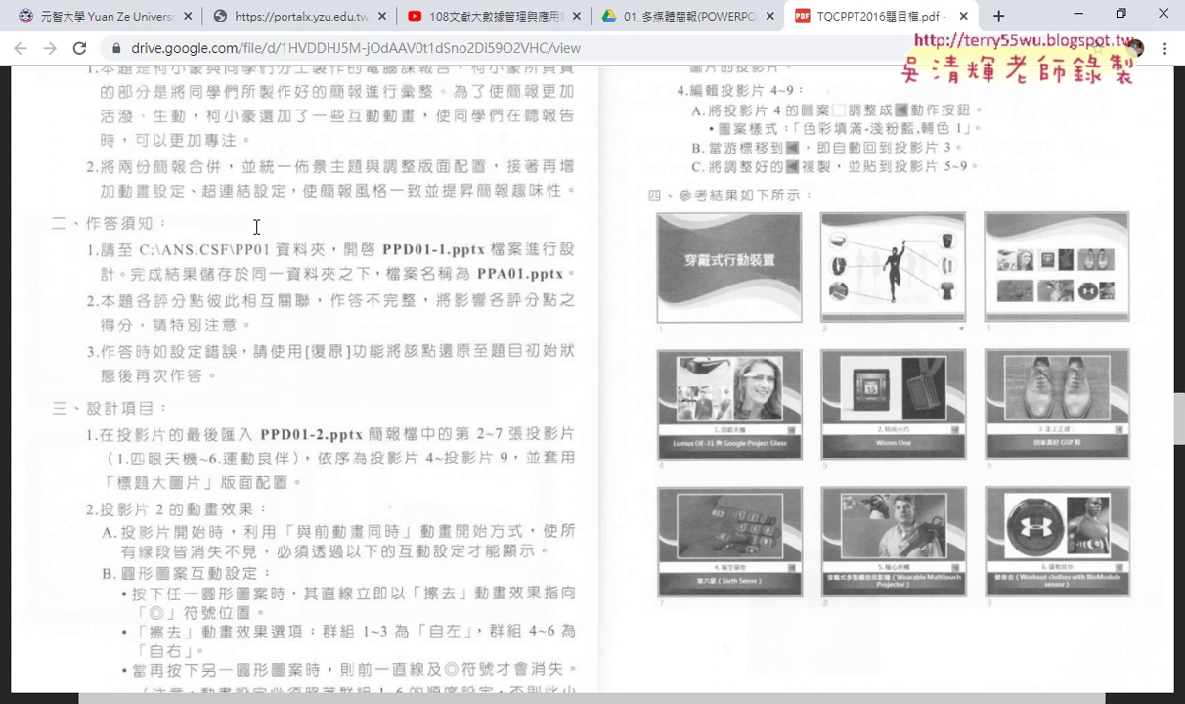
scroll(256, 227, down, 3)
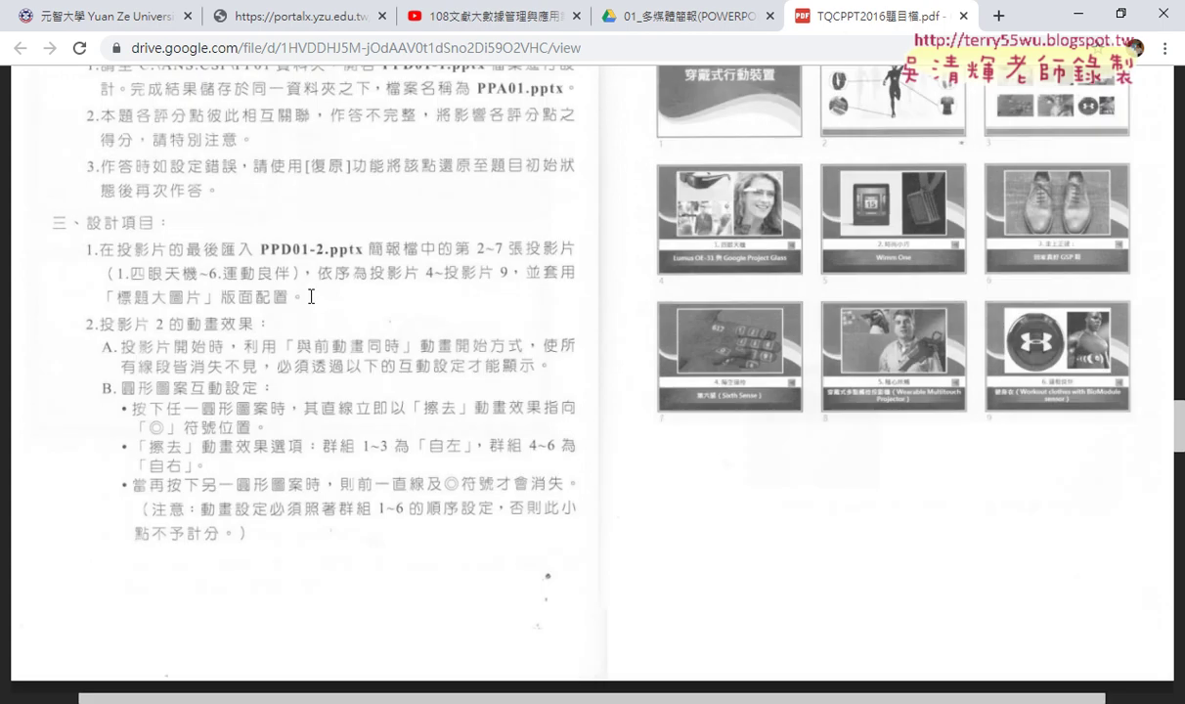
scroll(318, 297, up, 1)
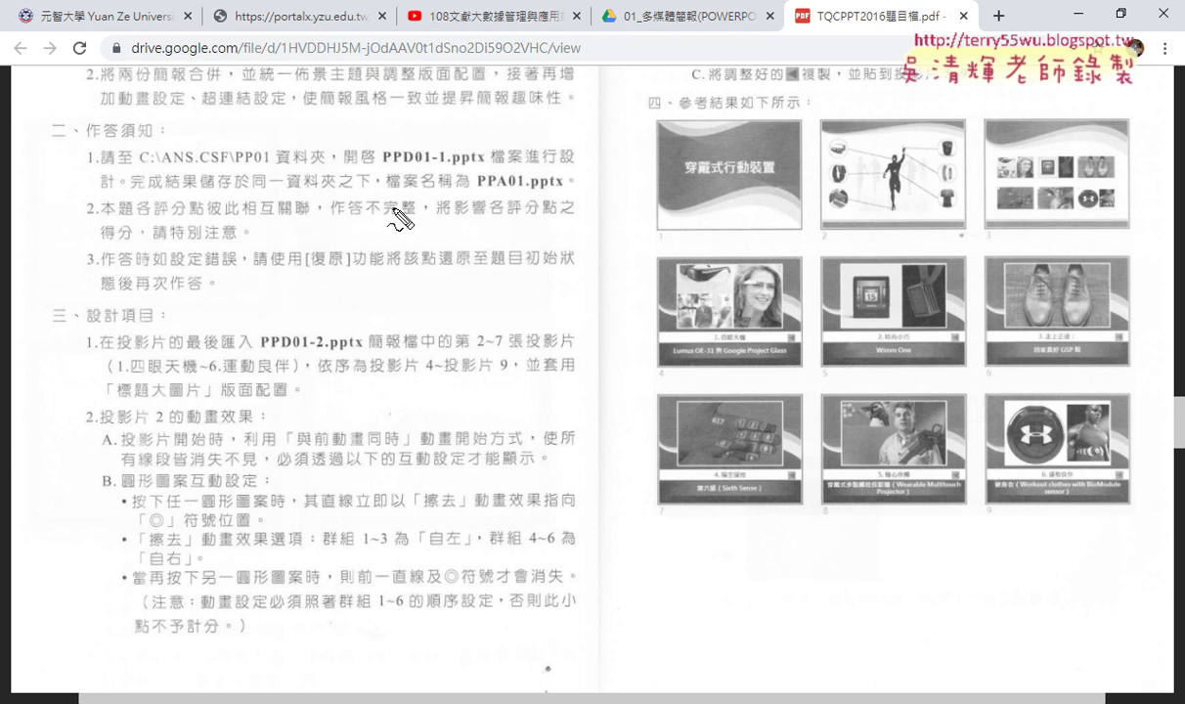
drag(381, 169, 441, 170)
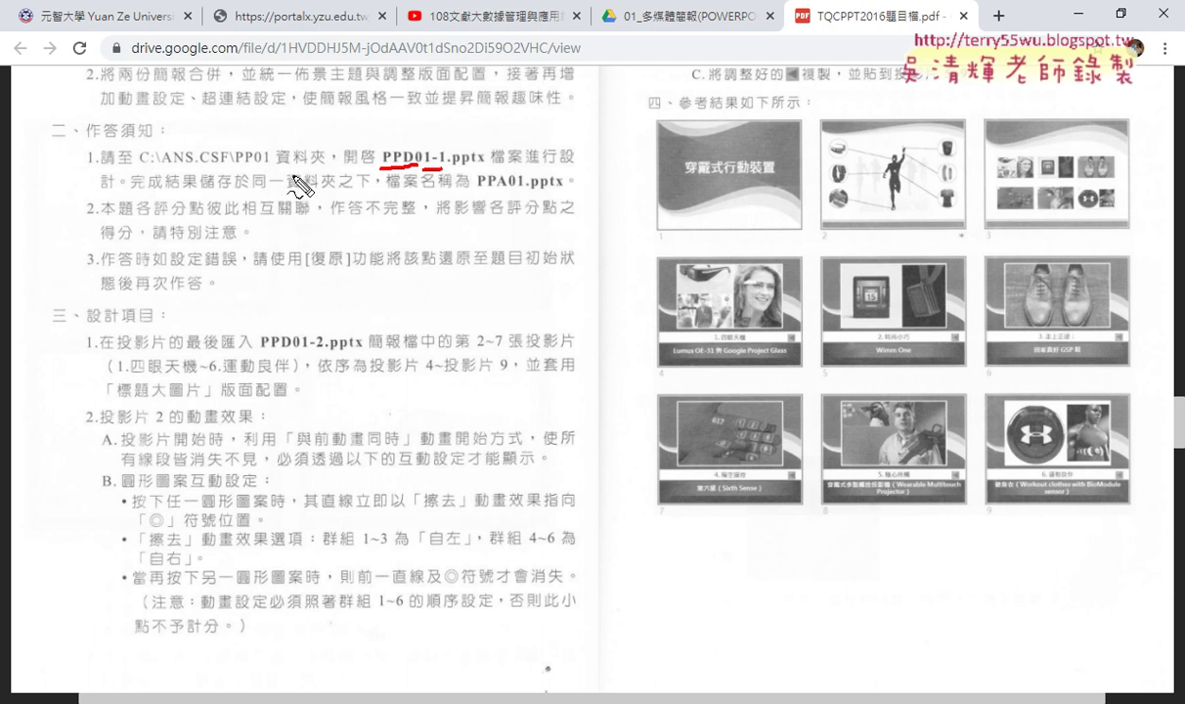
drag(264, 349, 352, 348)
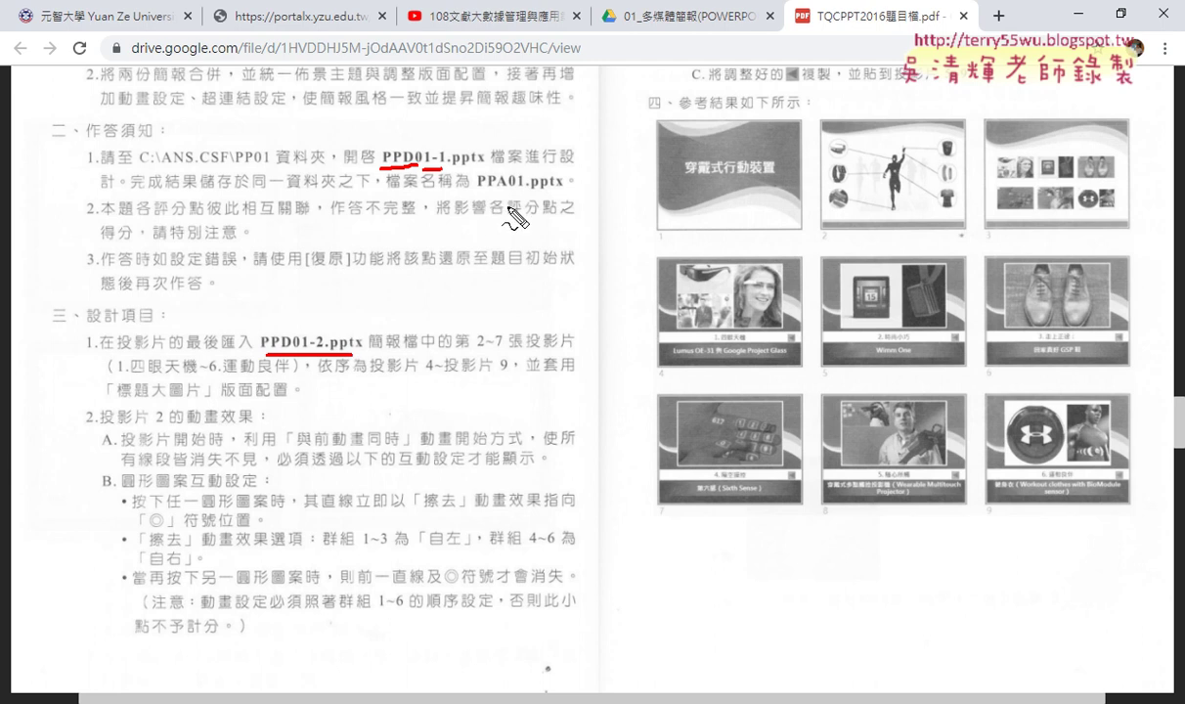
key(Escape)
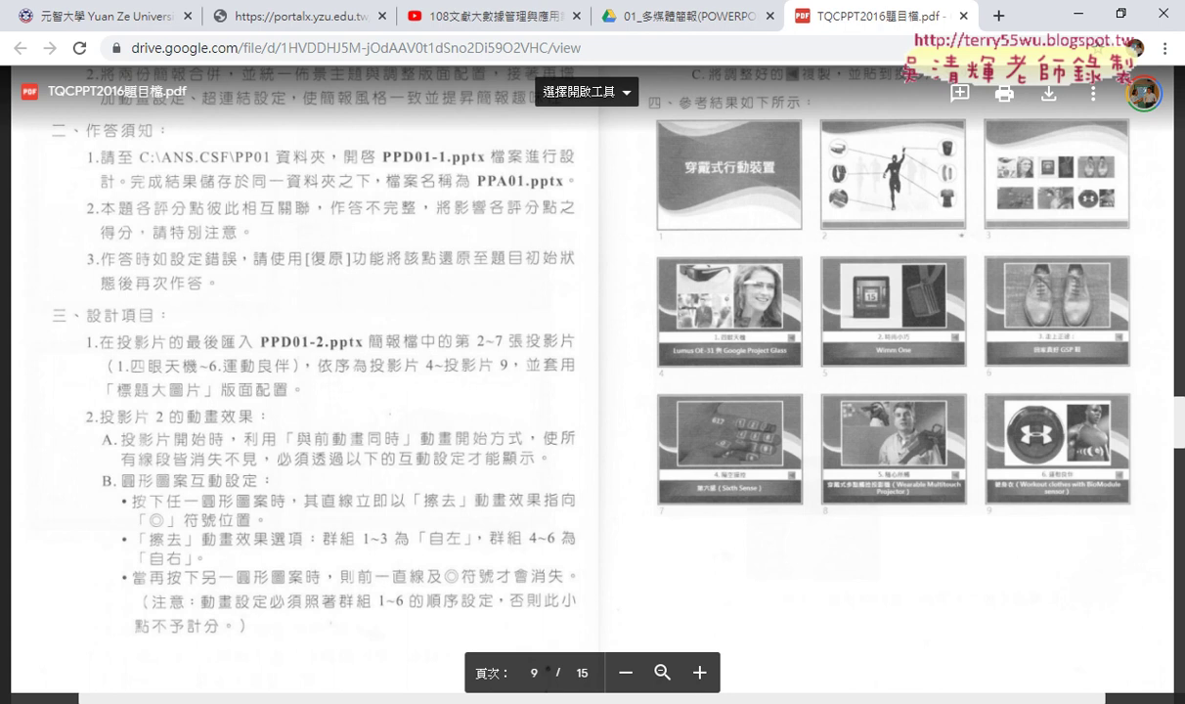
Open PPD01-1.pptx and PPD01-2.pptx together from folder 110
mouse_move(195, 696)
click(257, 662)
drag(498, 344, 499, 232)
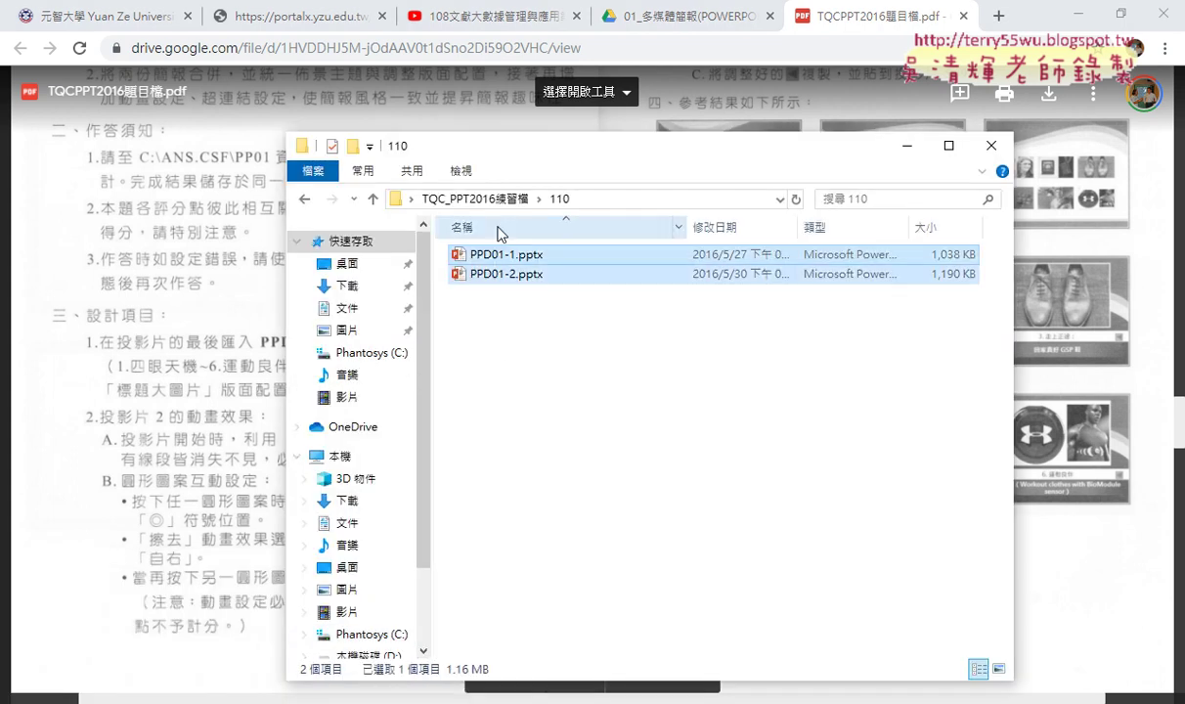
key(Return)
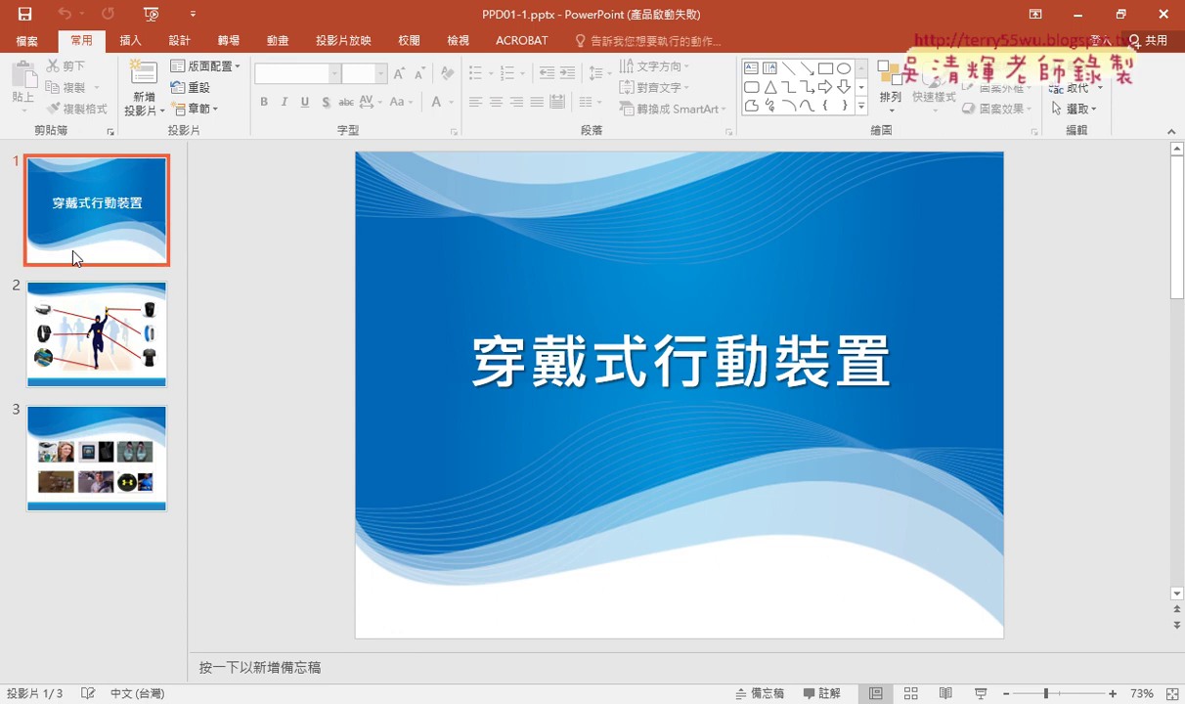
Look over PPD01-1's slides 2 and 3, then bring up PPD01-2.pptx
click(85, 359)
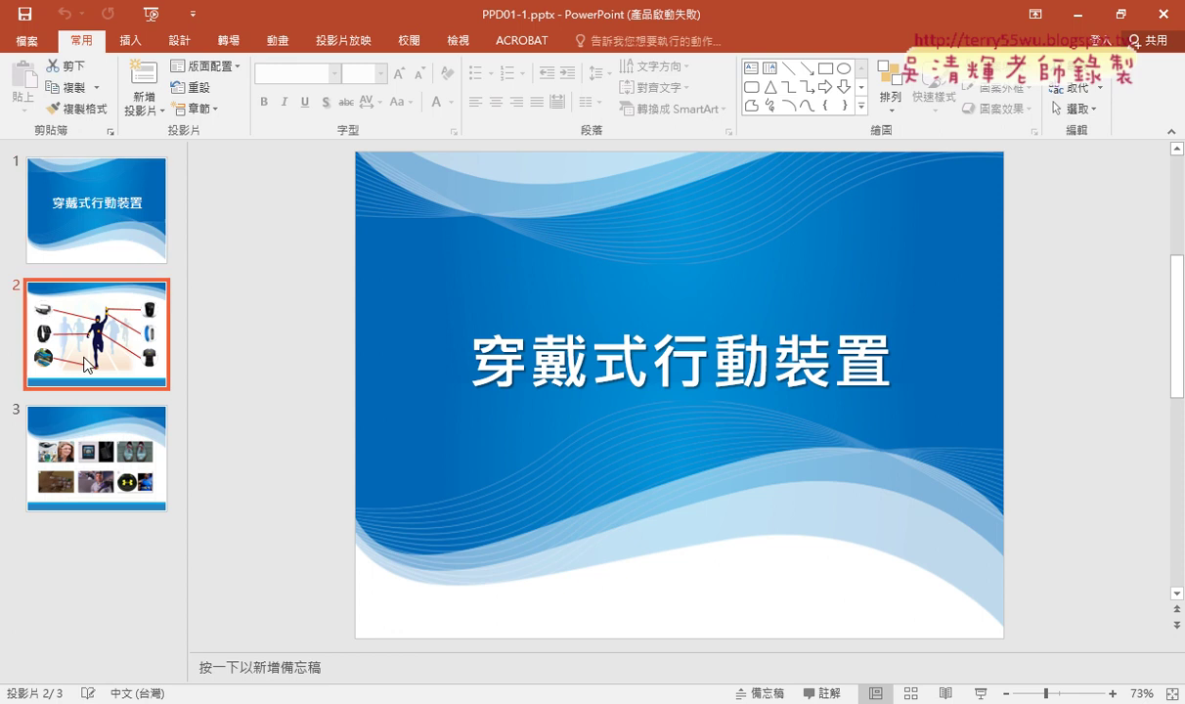
click(88, 450)
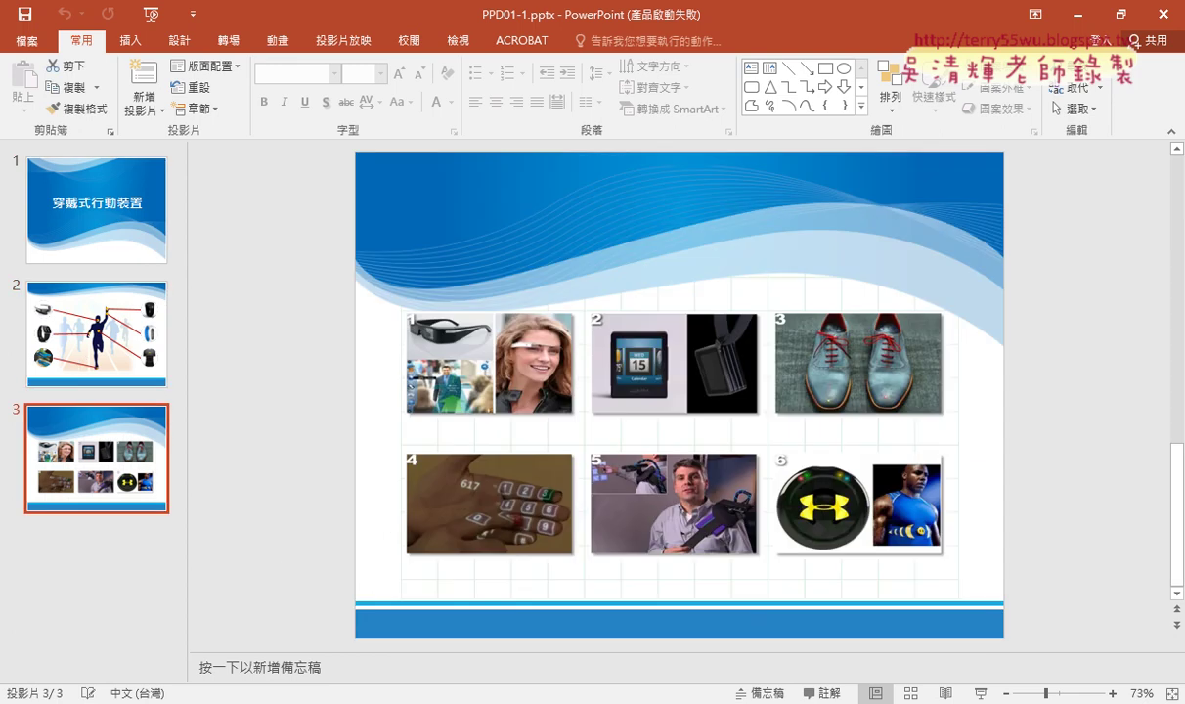
click(372, 625)
double_click(483, 279)
click(123, 323)
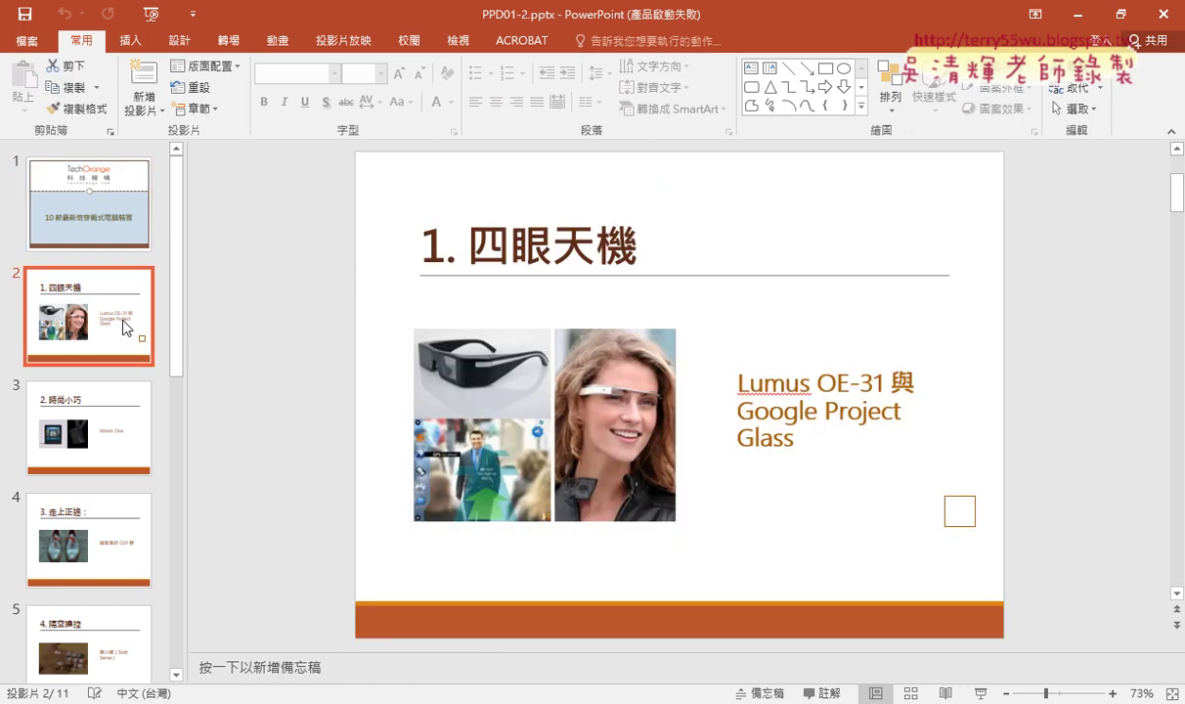
scroll(111, 405, down, 2)
scroll(112, 405, down, 2)
scroll(112, 405, up, 3)
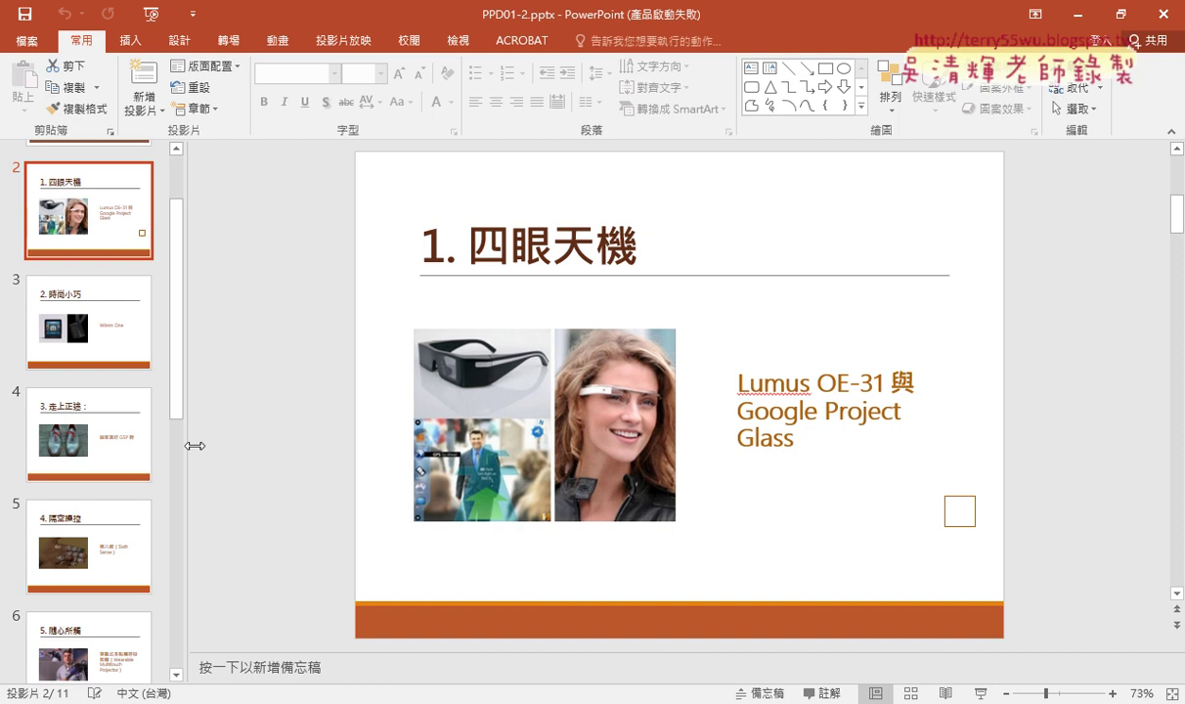
Browse slides 時尚小巧, 走上正途, 隔空操控, 隨心所觸, 運動良伴 and 超有感指頭
click(125, 334)
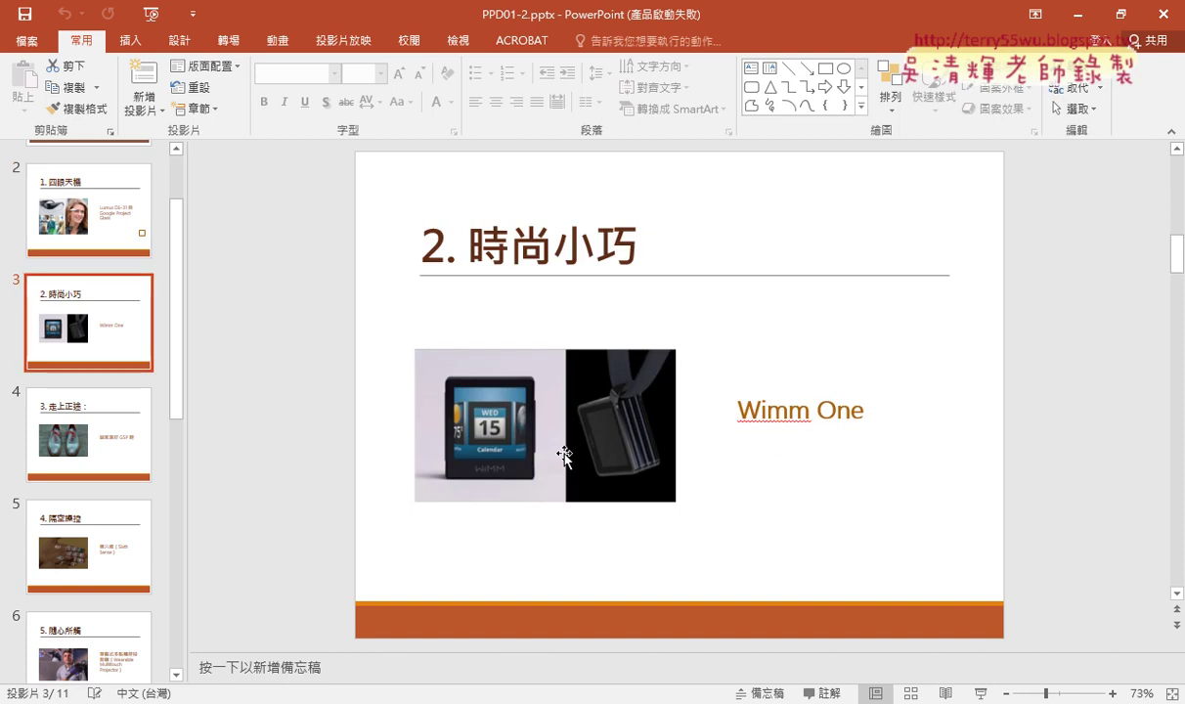
click(62, 456)
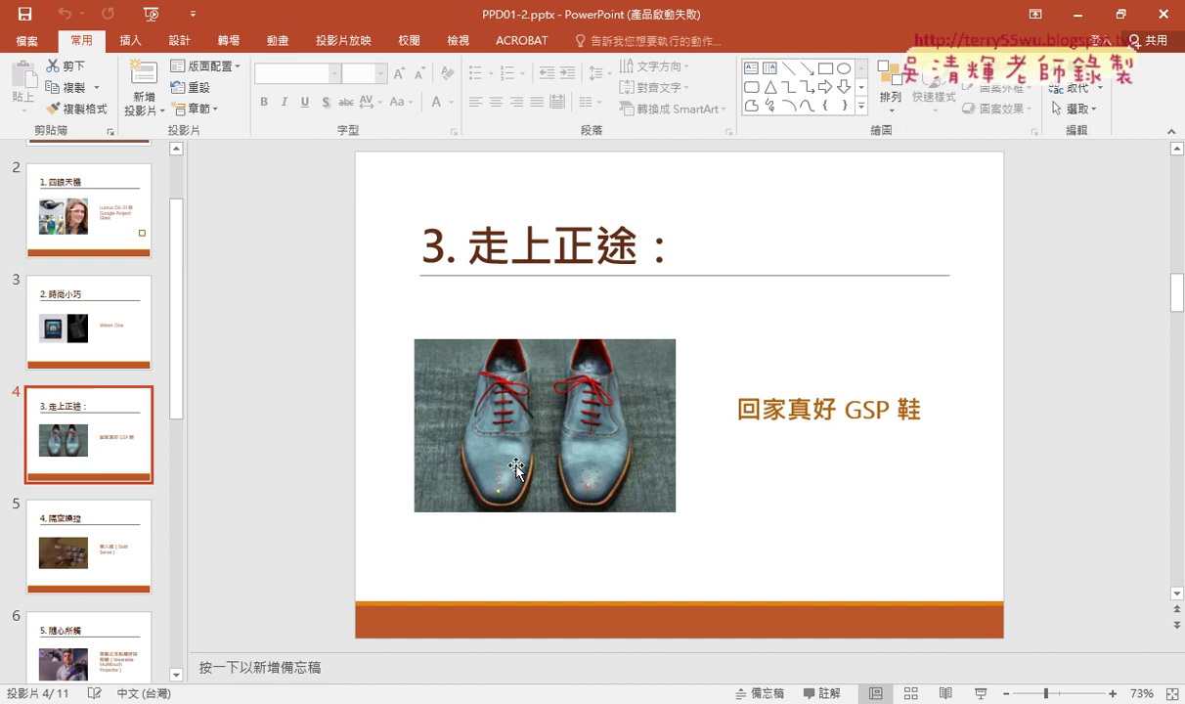
click(112, 581)
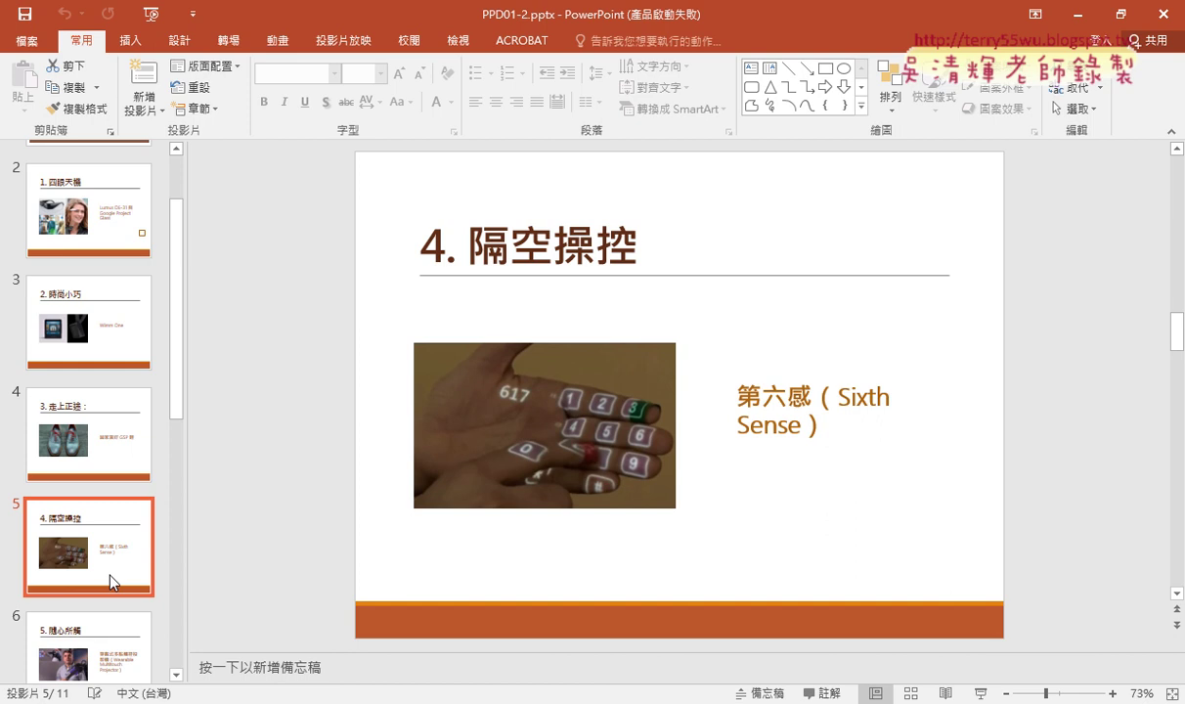
click(118, 642)
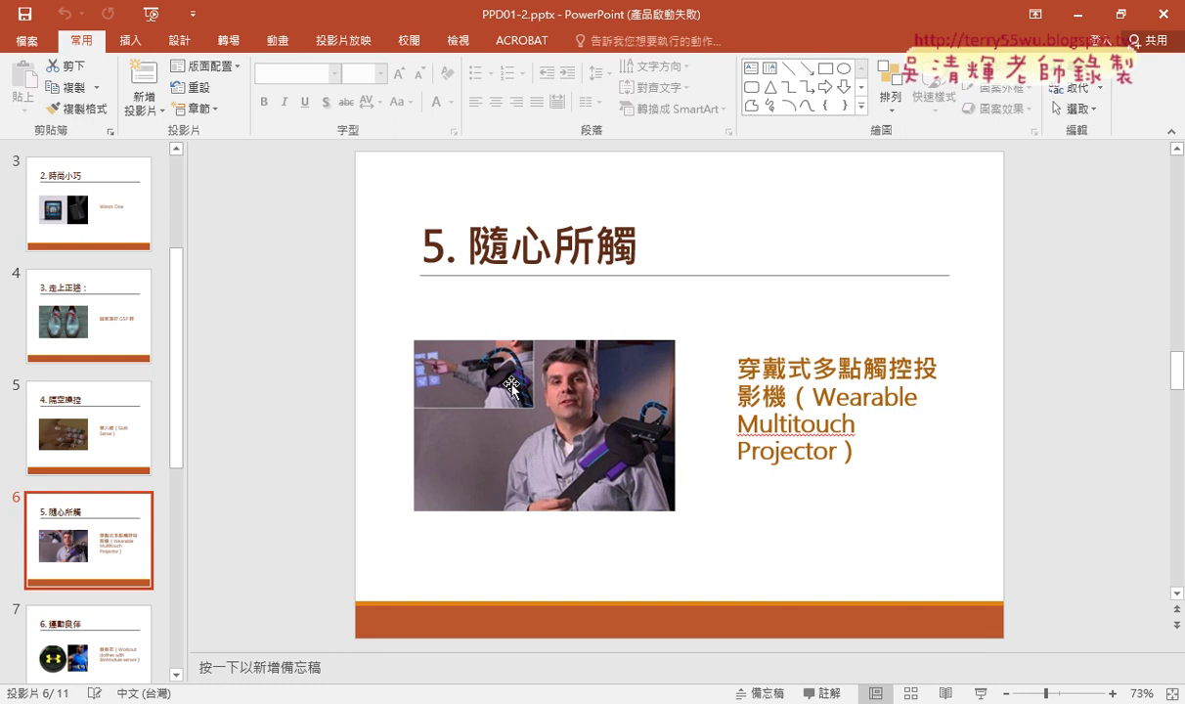
click(61, 637)
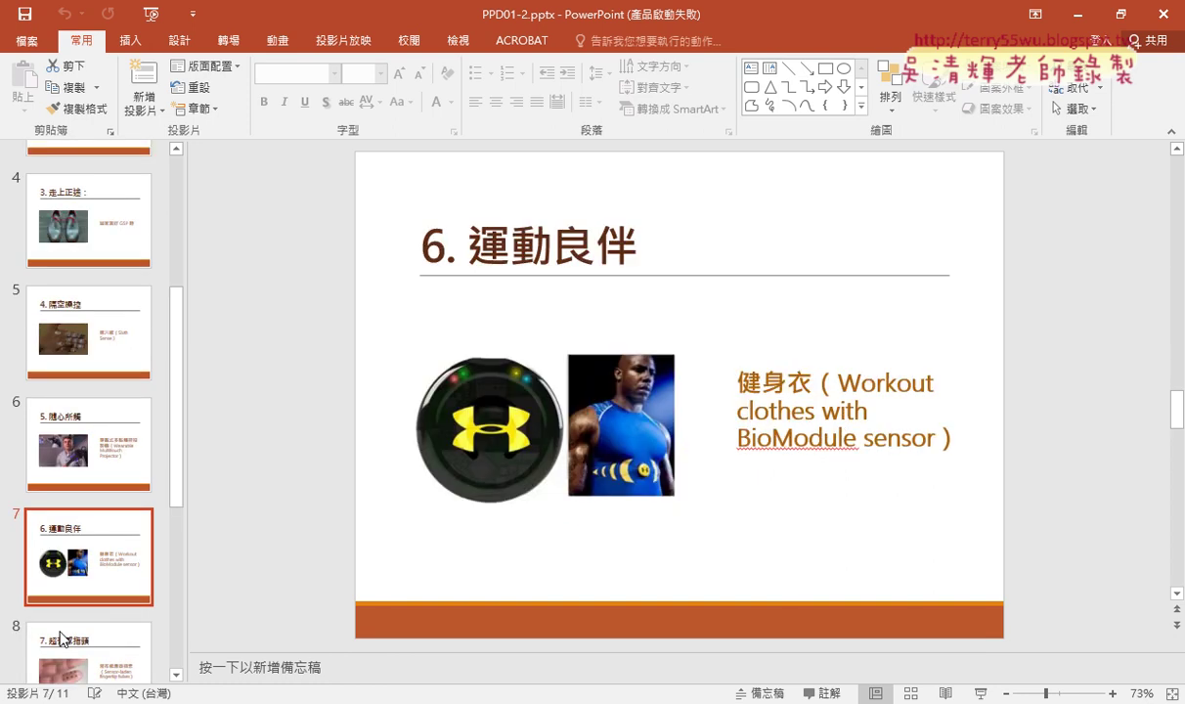
scroll(57, 598, down, 1)
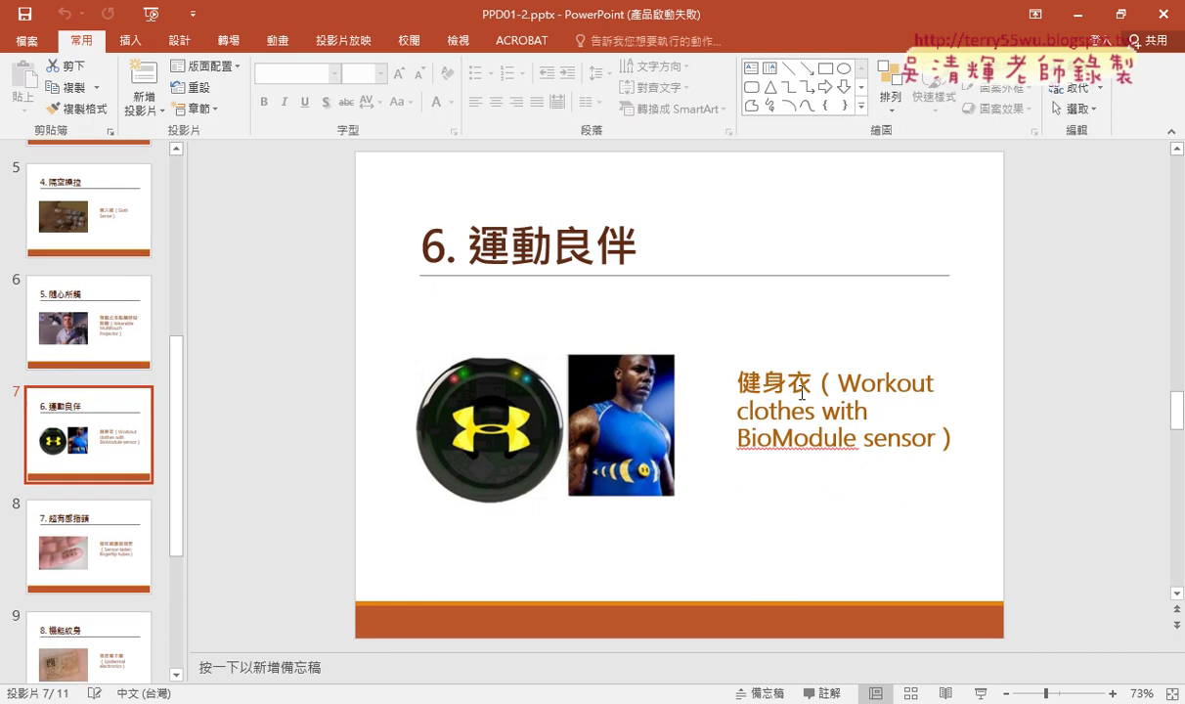
click(119, 554)
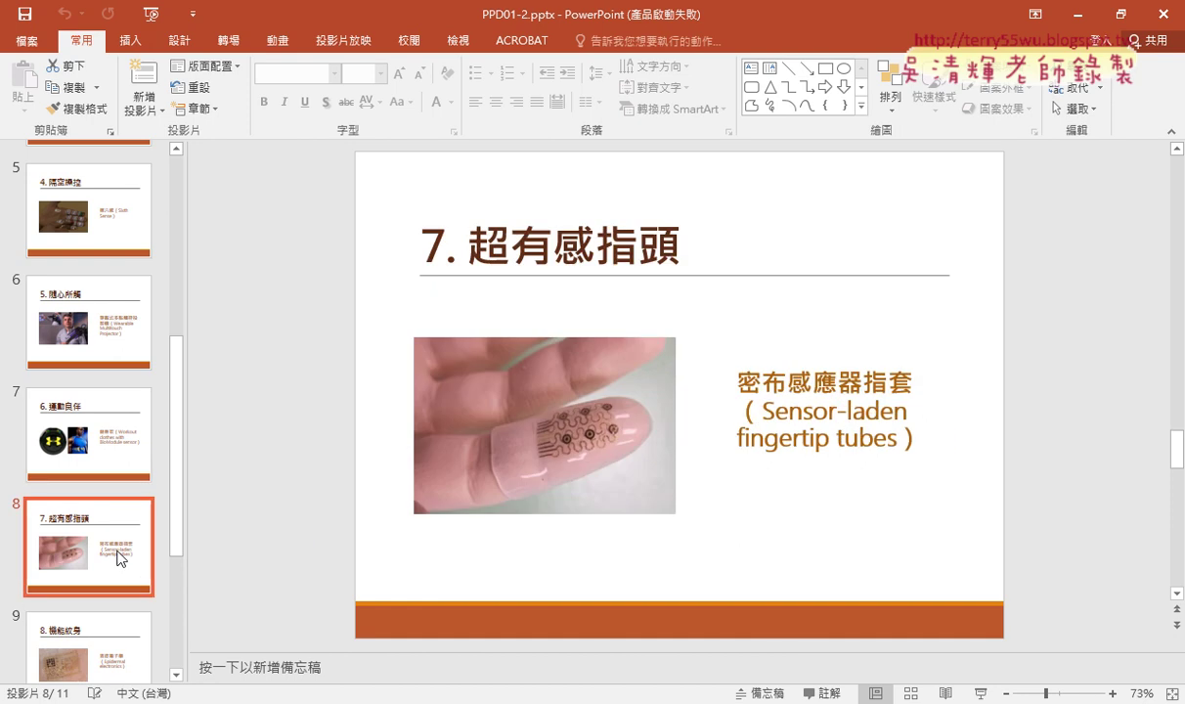
View slides 9 機能紋身 and 11 第二雙眼, then switch back to the exam PDF
scroll(117, 554, down, 1)
click(108, 559)
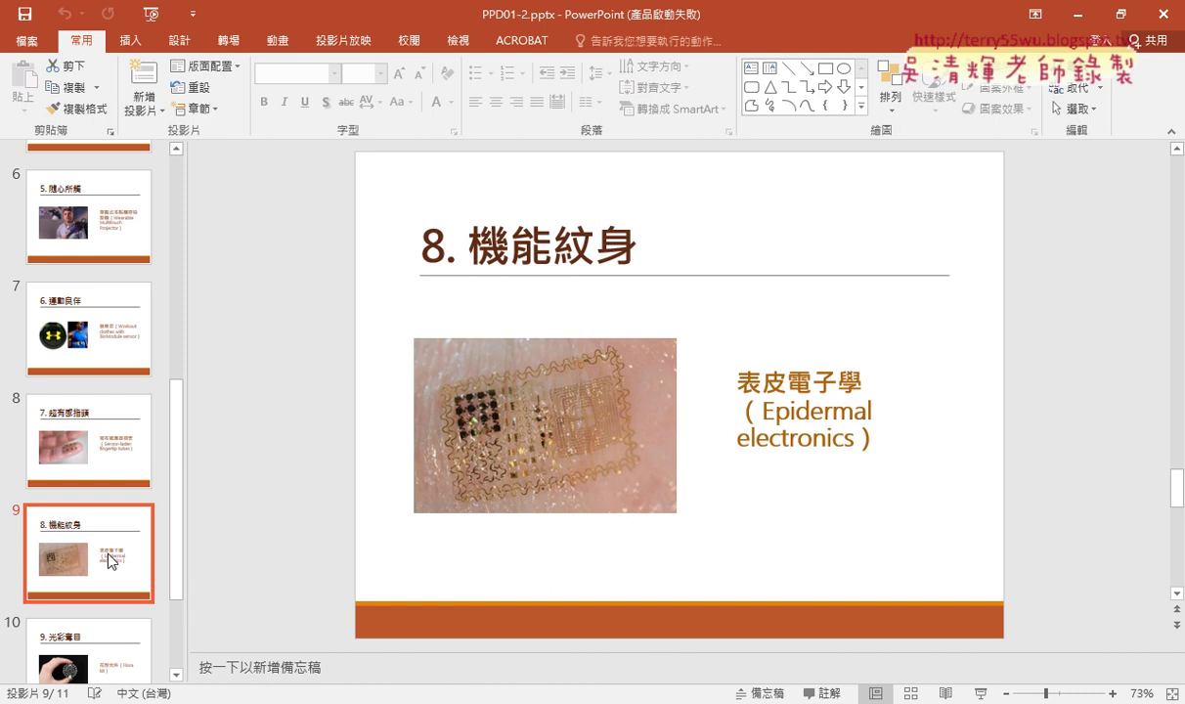
scroll(108, 555, down, 1)
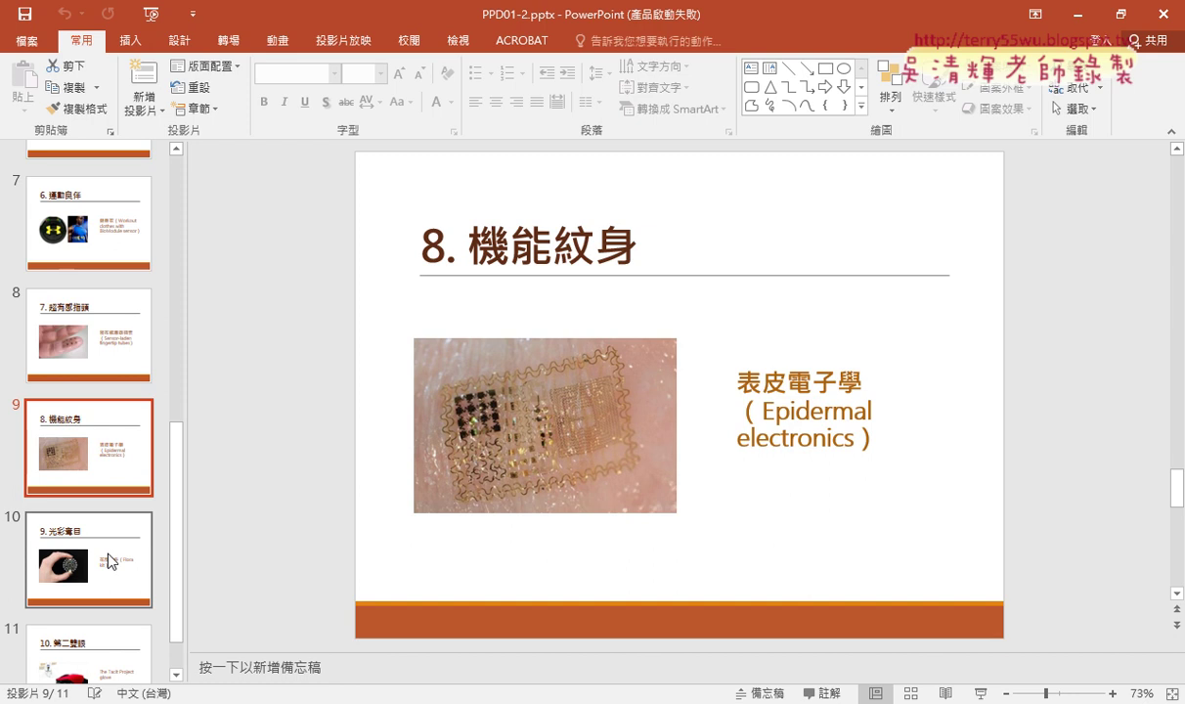
scroll(102, 524, down, 1)
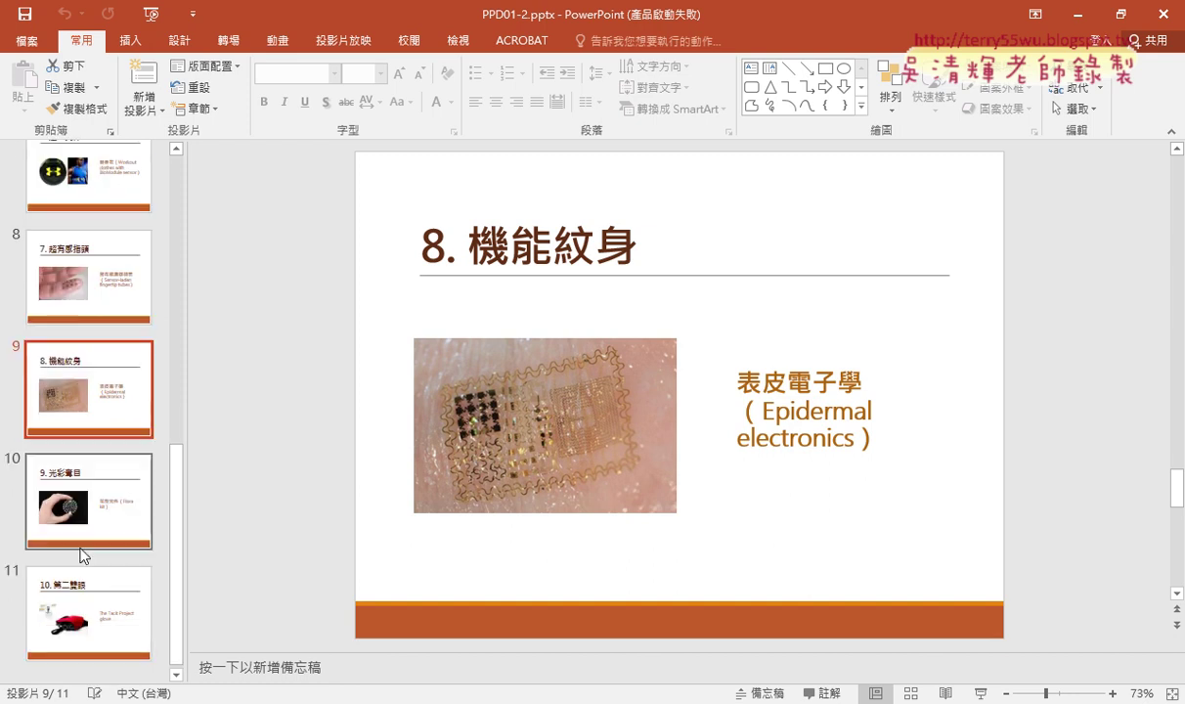
click(79, 603)
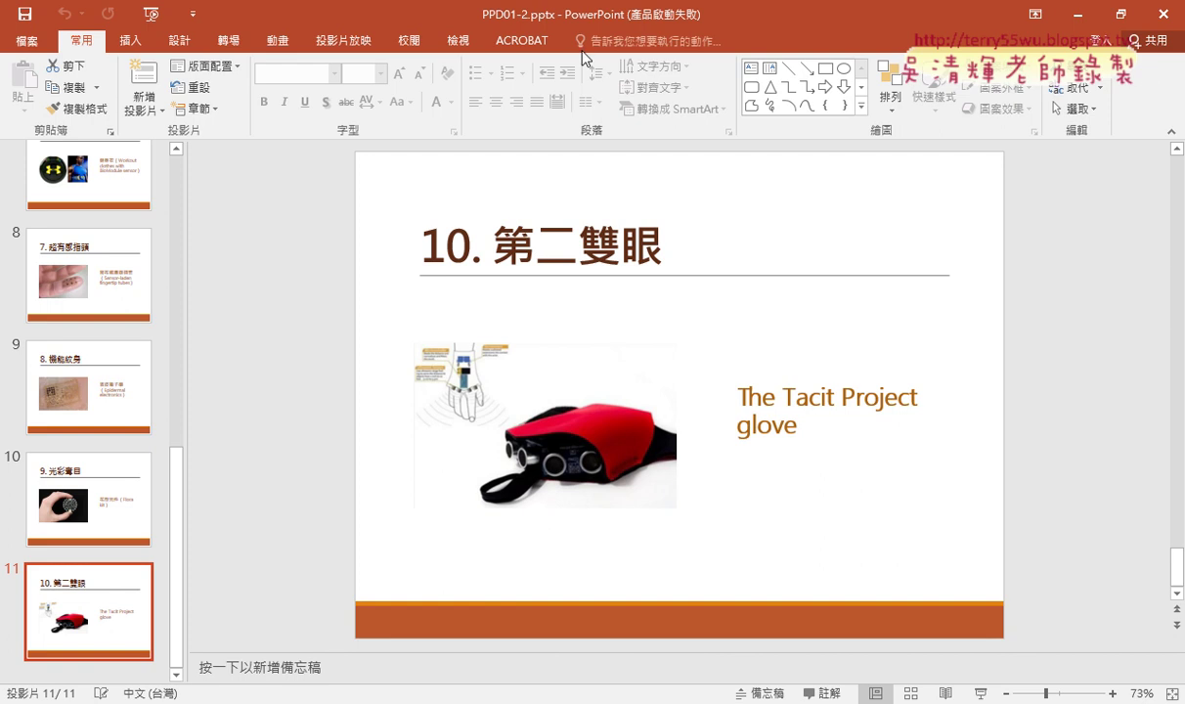
key(alt+Tab)
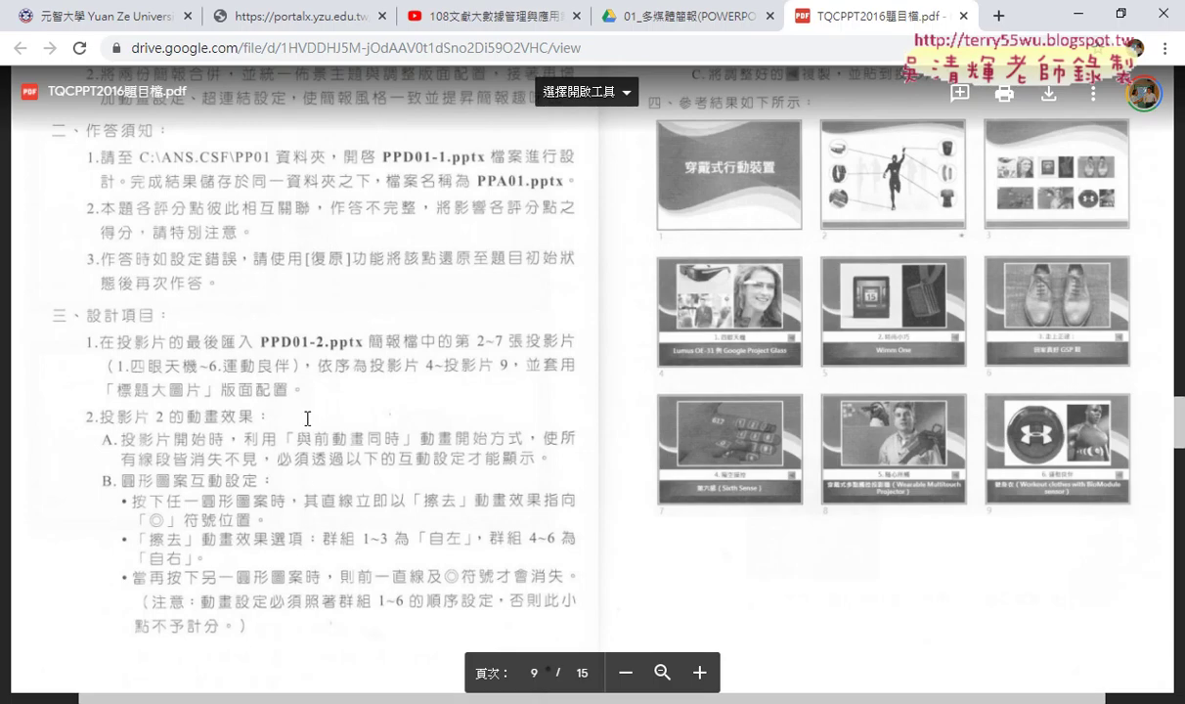
Underline the key requirements: slides 2~7, slides 4–9, the layout, Wipe, From Left. Then clear the ink
scroll(263, 354, down, 1)
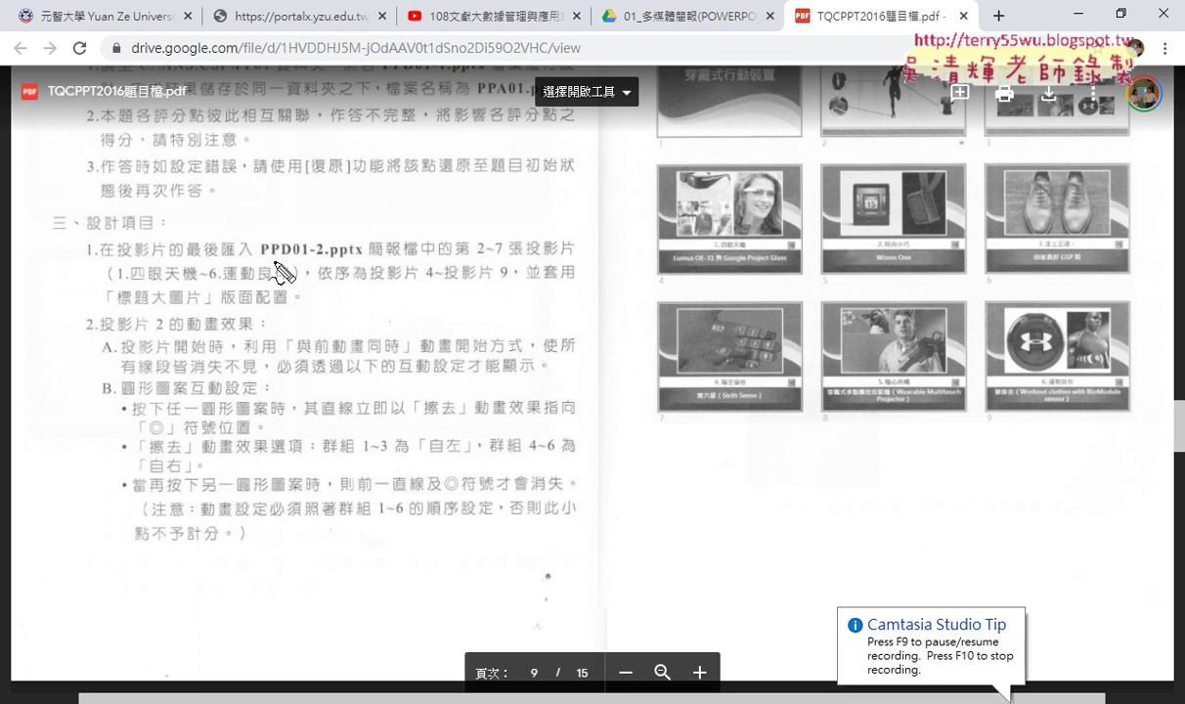
drag(261, 259, 323, 259)
drag(476, 256, 519, 256)
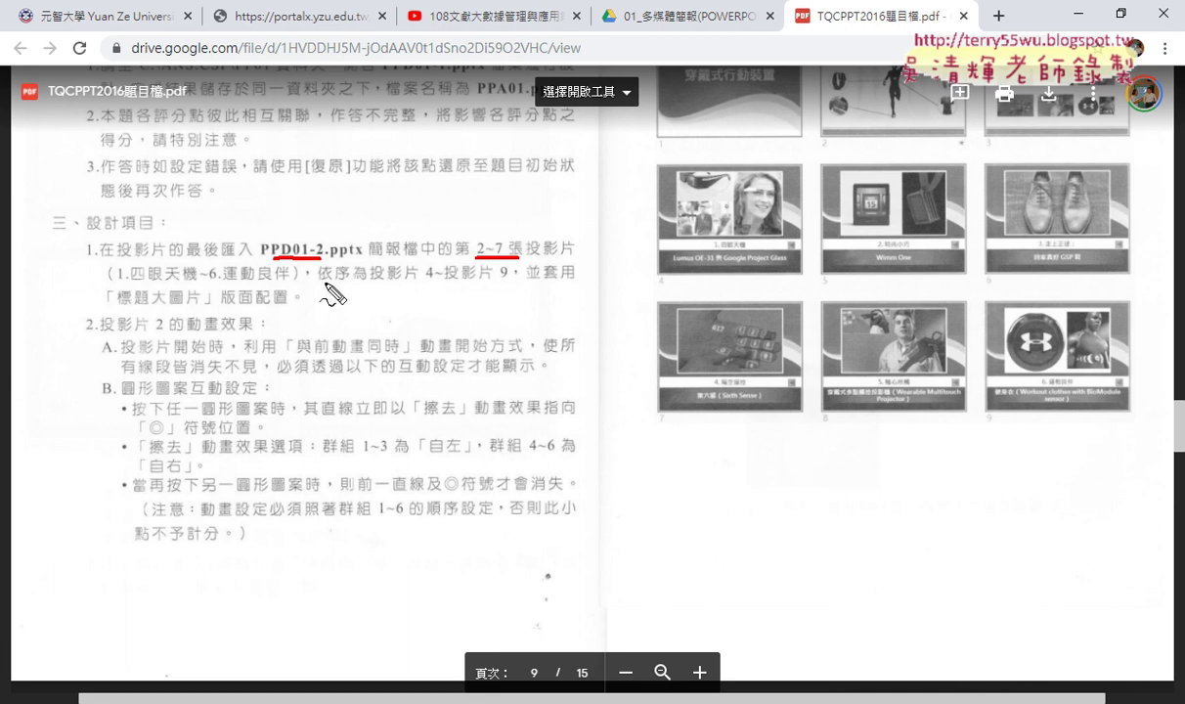
drag(325, 284, 508, 282)
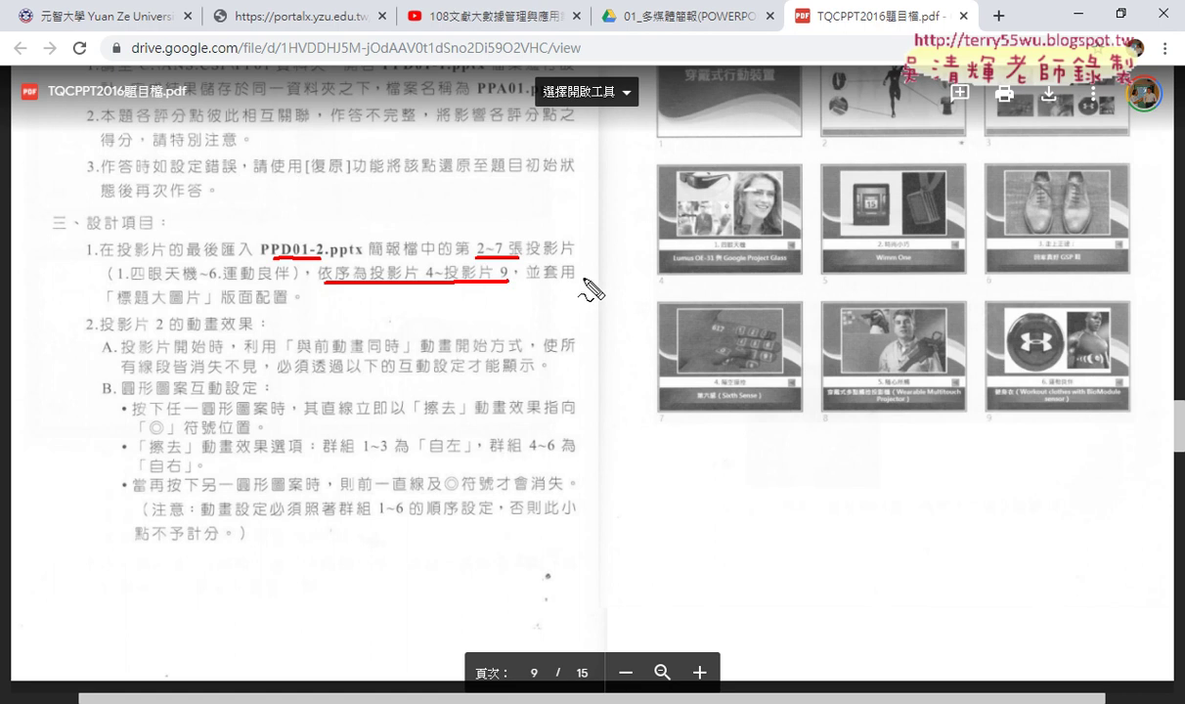
drag(151, 308, 208, 308)
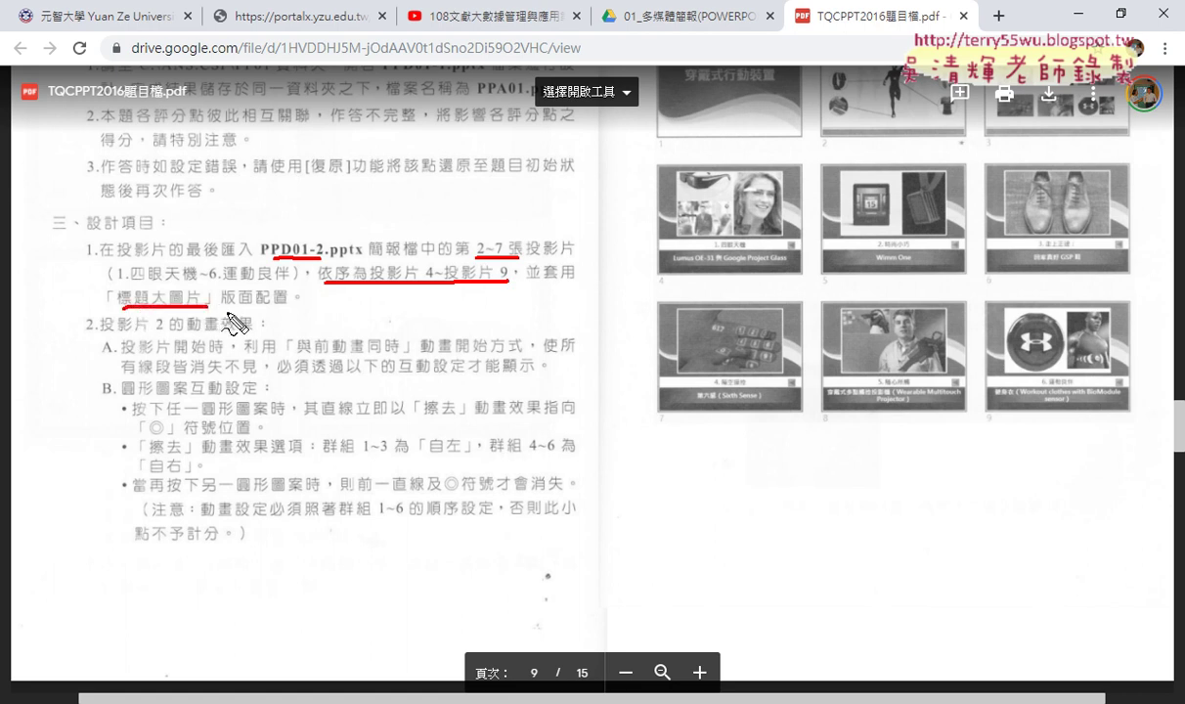
drag(223, 312, 311, 312)
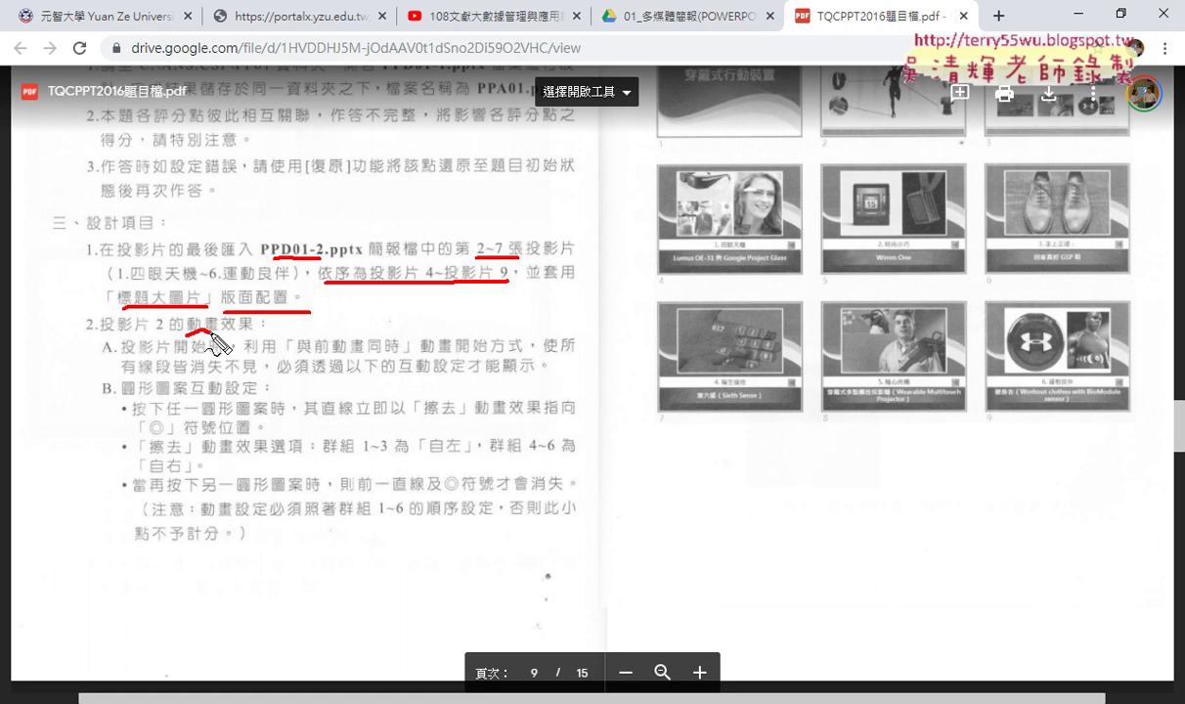
drag(186, 338, 229, 343)
drag(418, 424, 481, 431)
drag(436, 467, 461, 465)
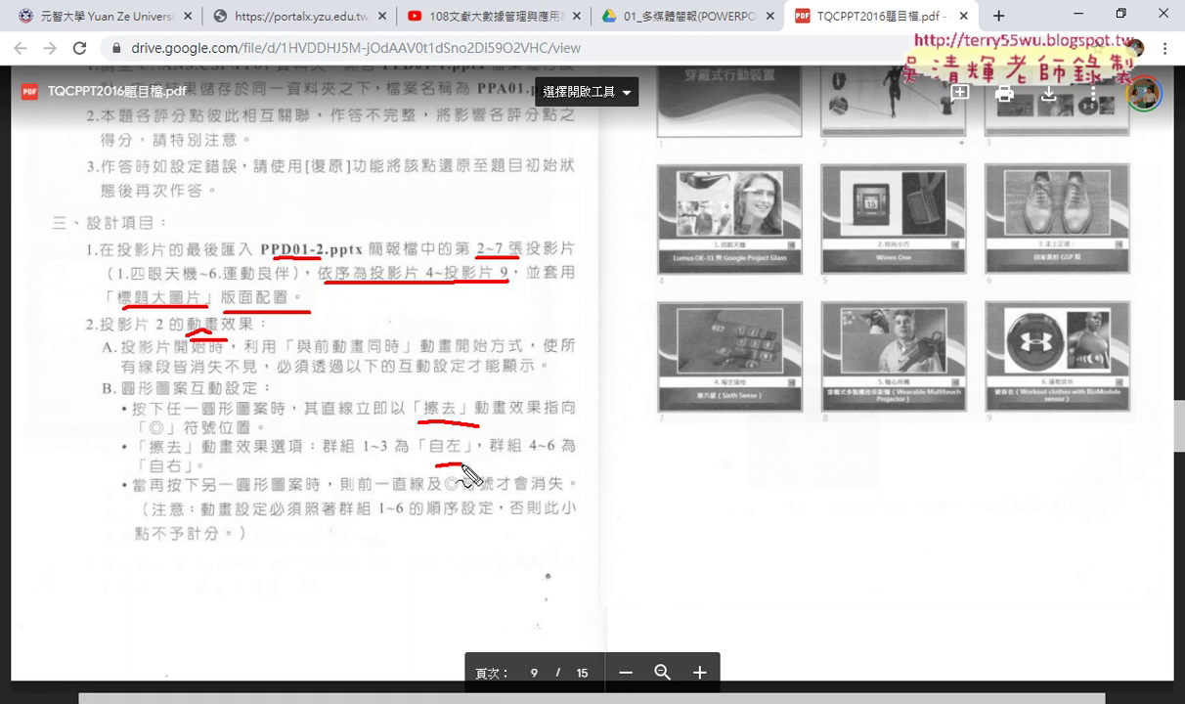
key(Escape)
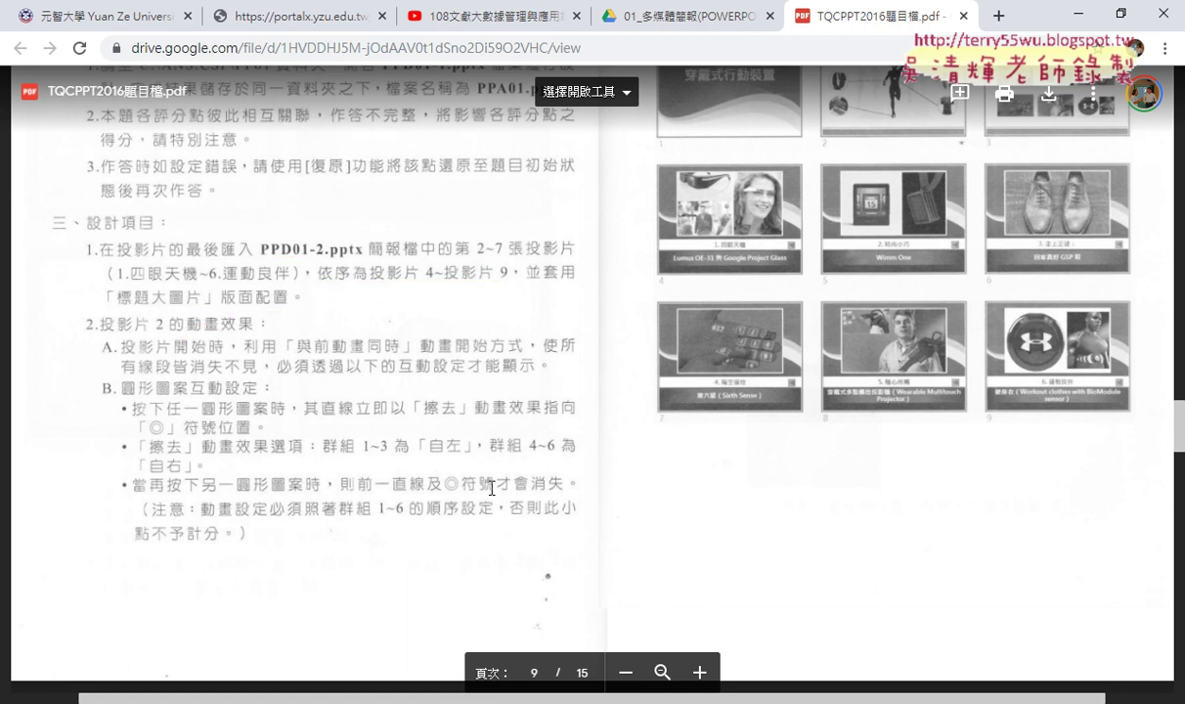
Scroll the PDF back to the top and switch to the 110A.pptx presentation
drag(805, 700, 873, 701)
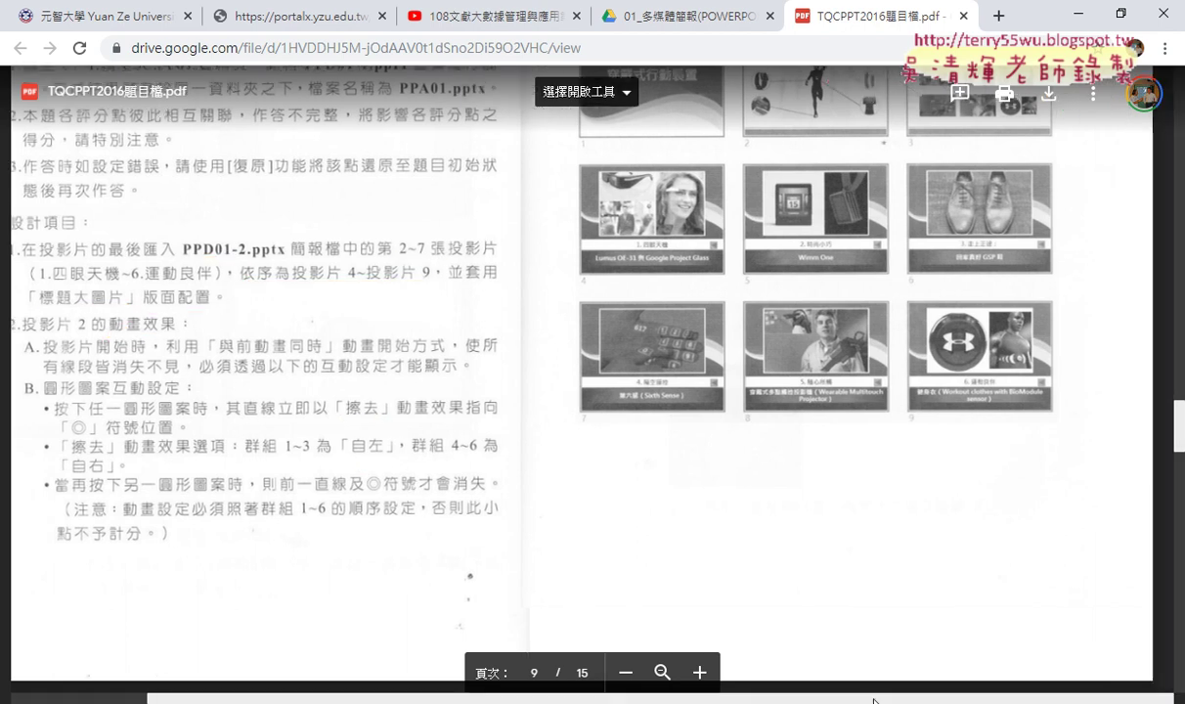
scroll(718, 294, up, 3)
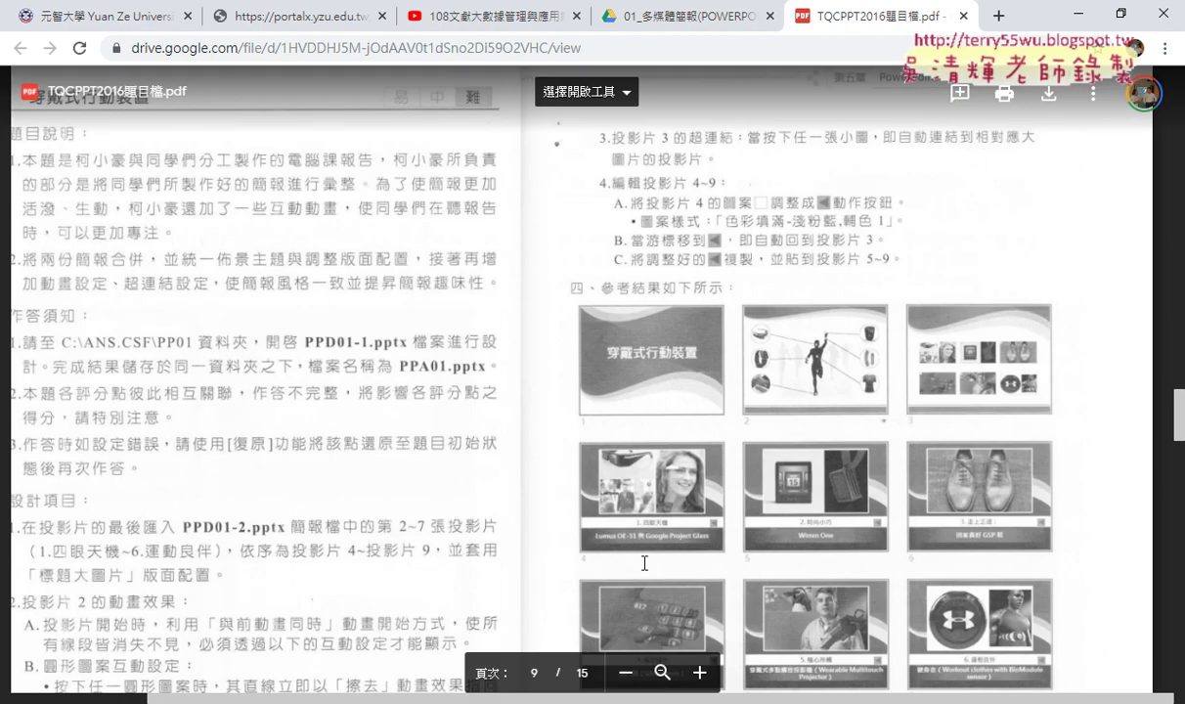
mouse_move(299, 702)
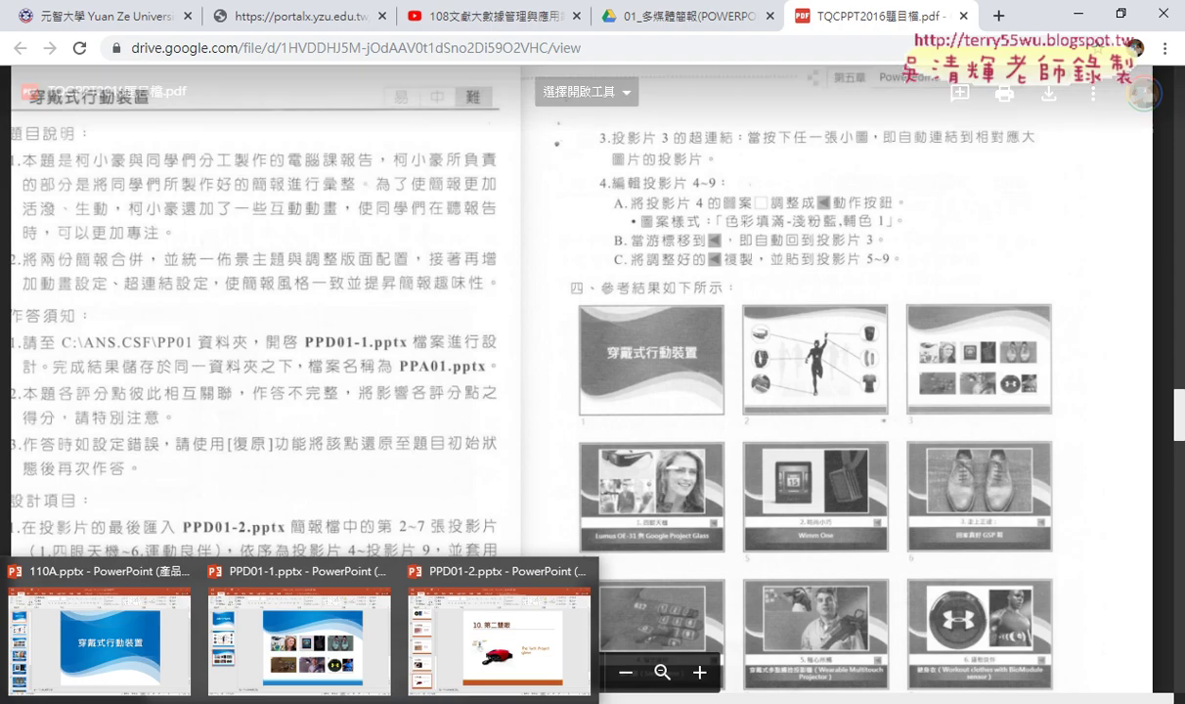
click(120, 606)
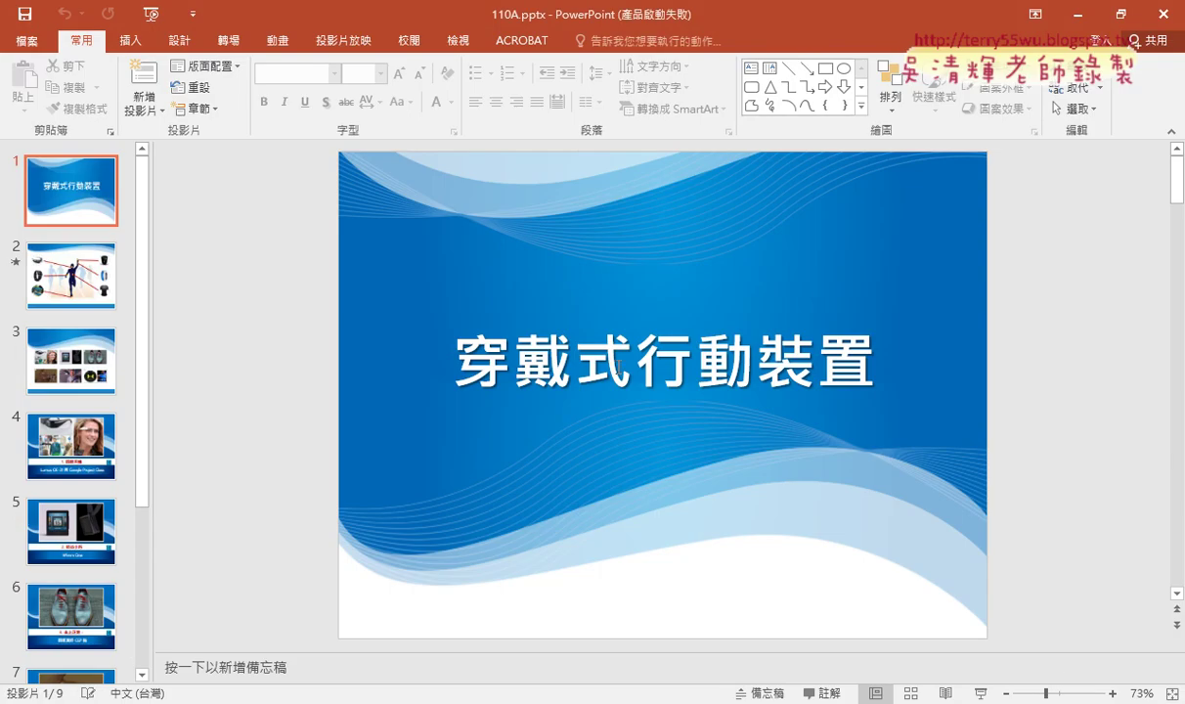
Play the show and click the glasses, watch, shoe, ring, wristband and shirt pictures to test their lines
click(981, 694)
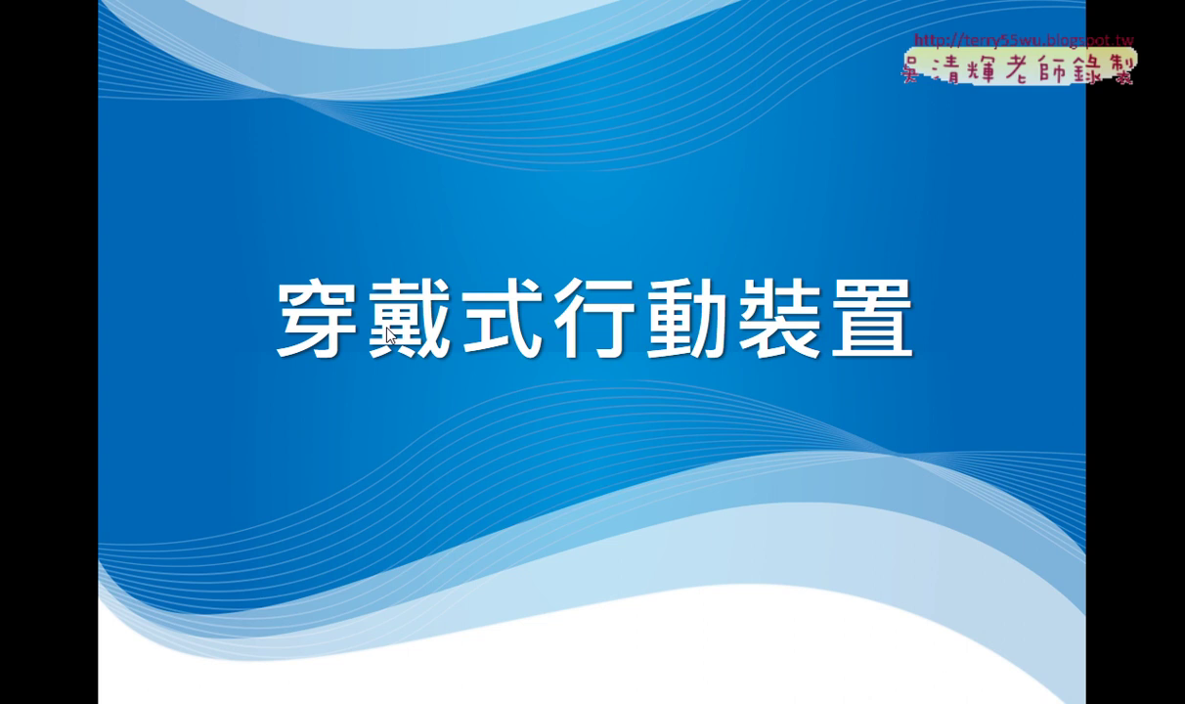
key(Right)
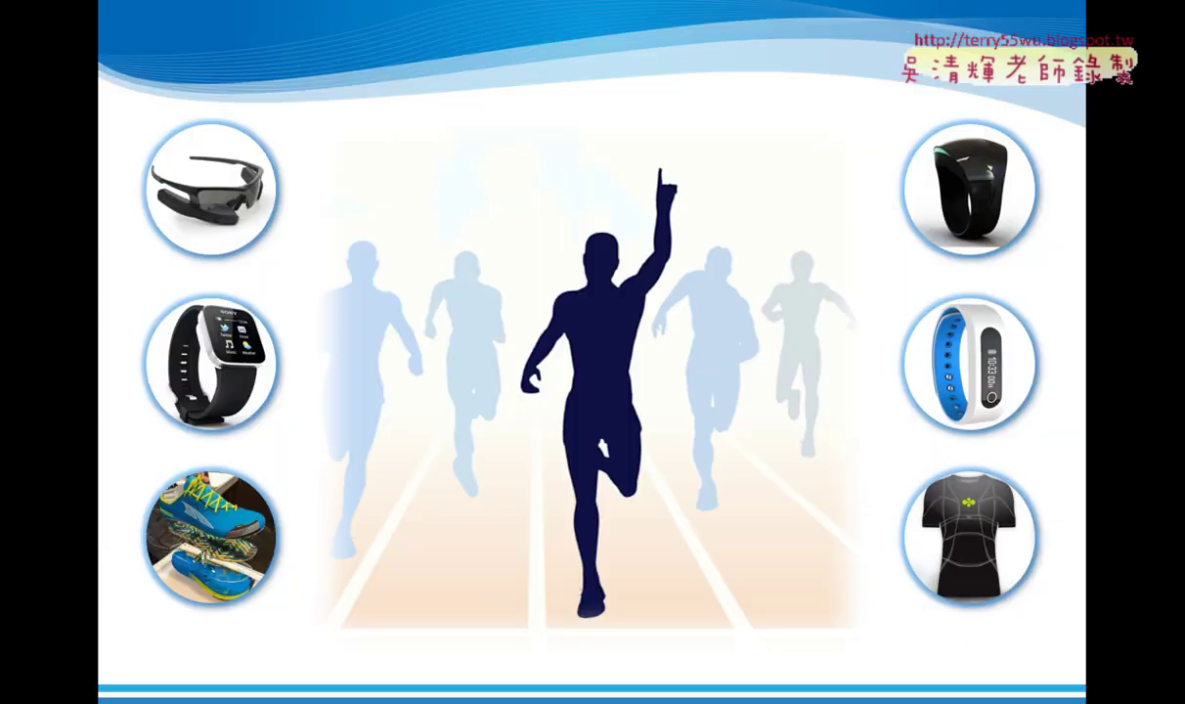
click(221, 214)
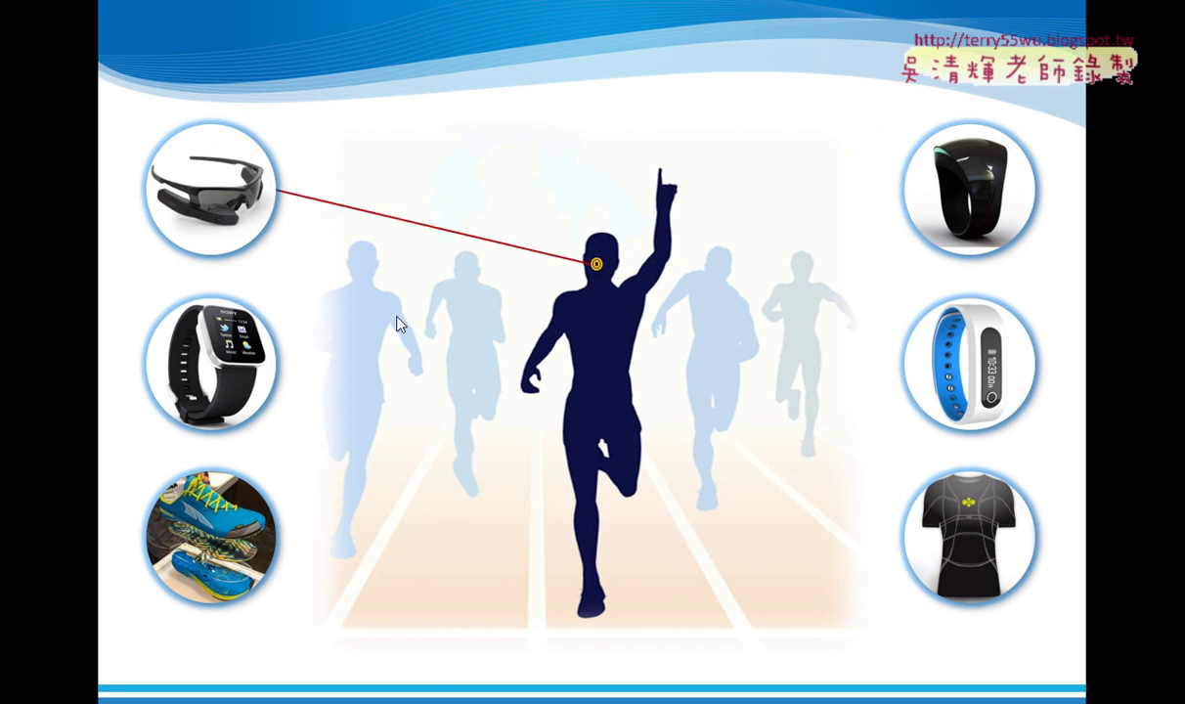
click(222, 386)
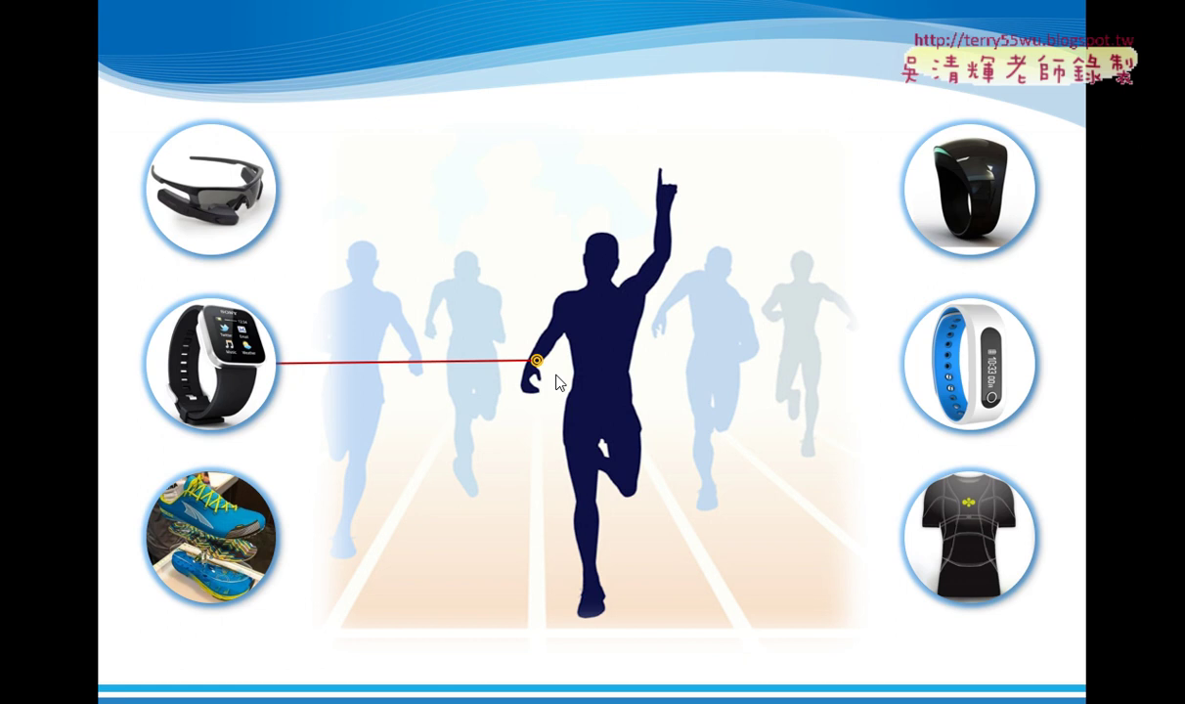
click(198, 499)
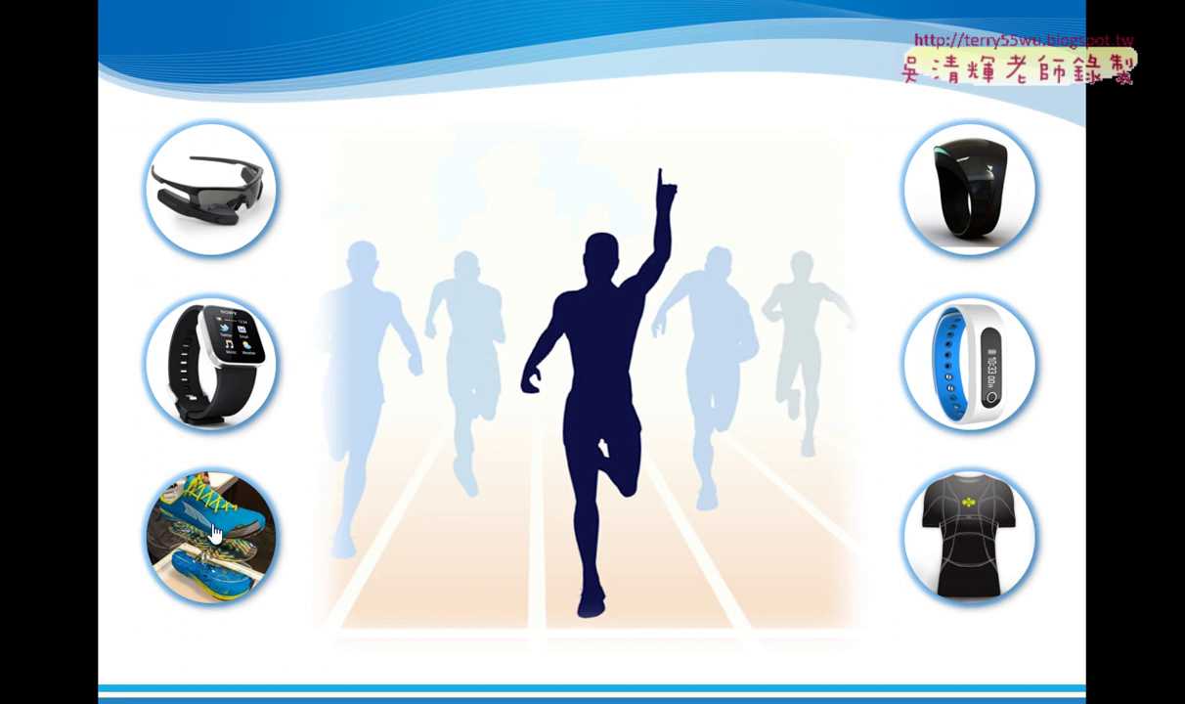
click(973, 217)
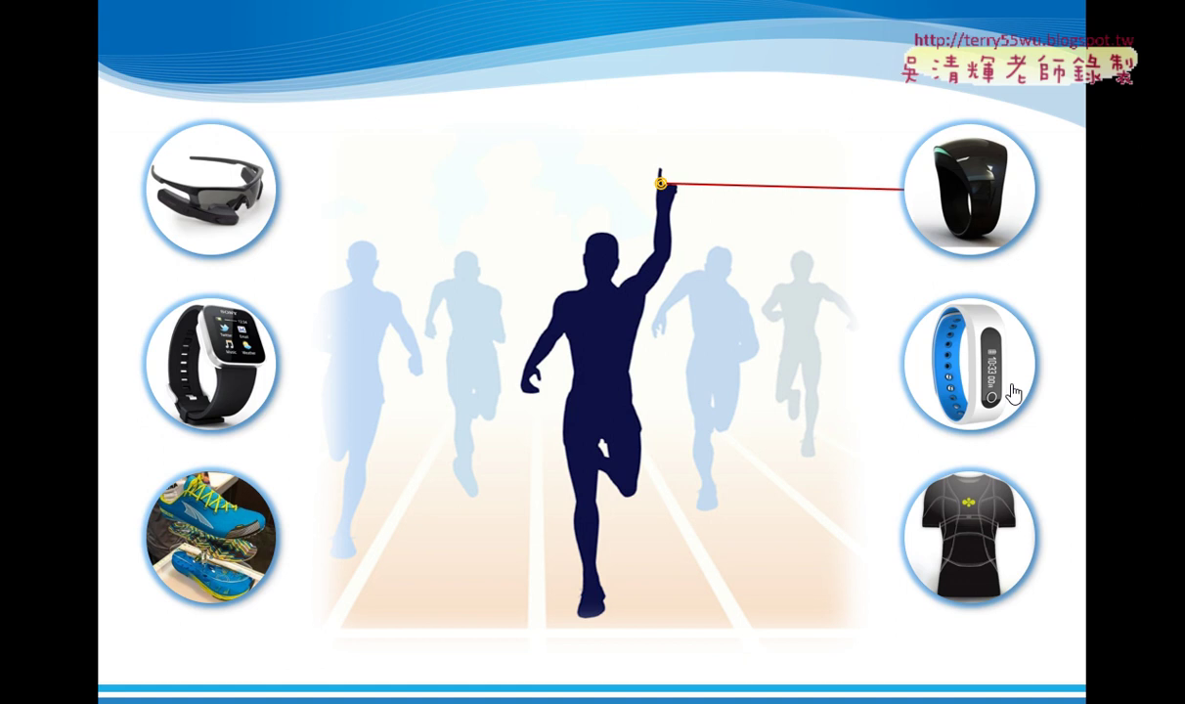
click(1012, 391)
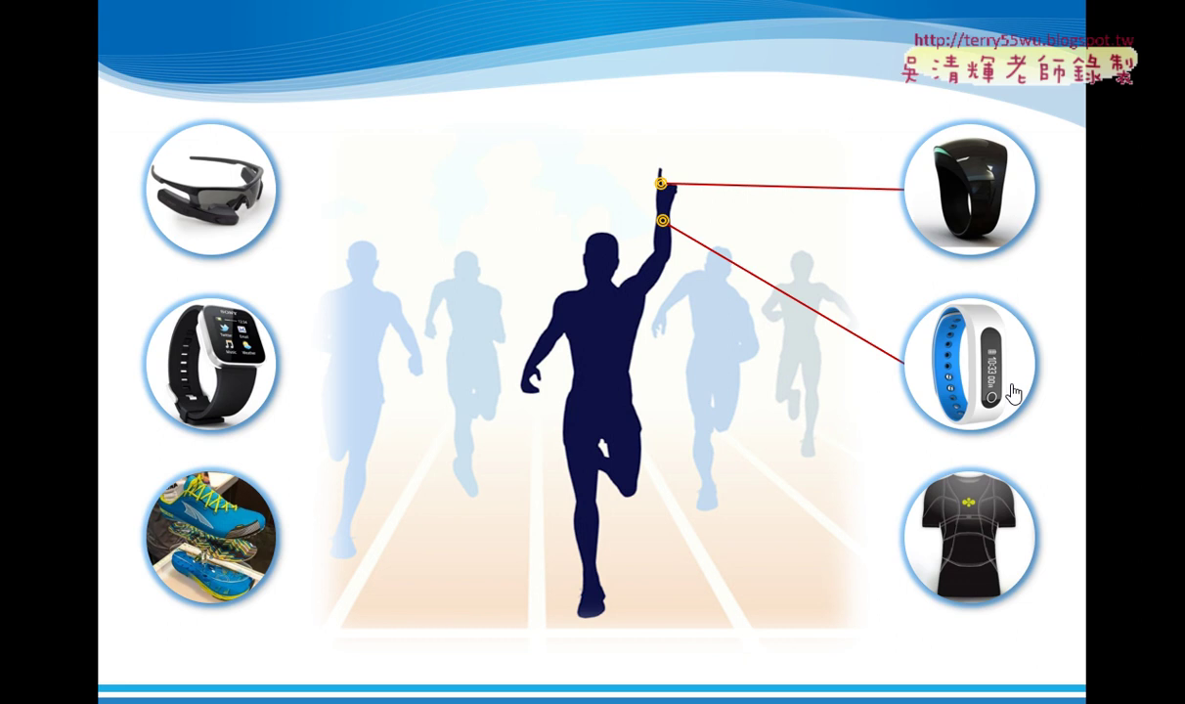
click(961, 528)
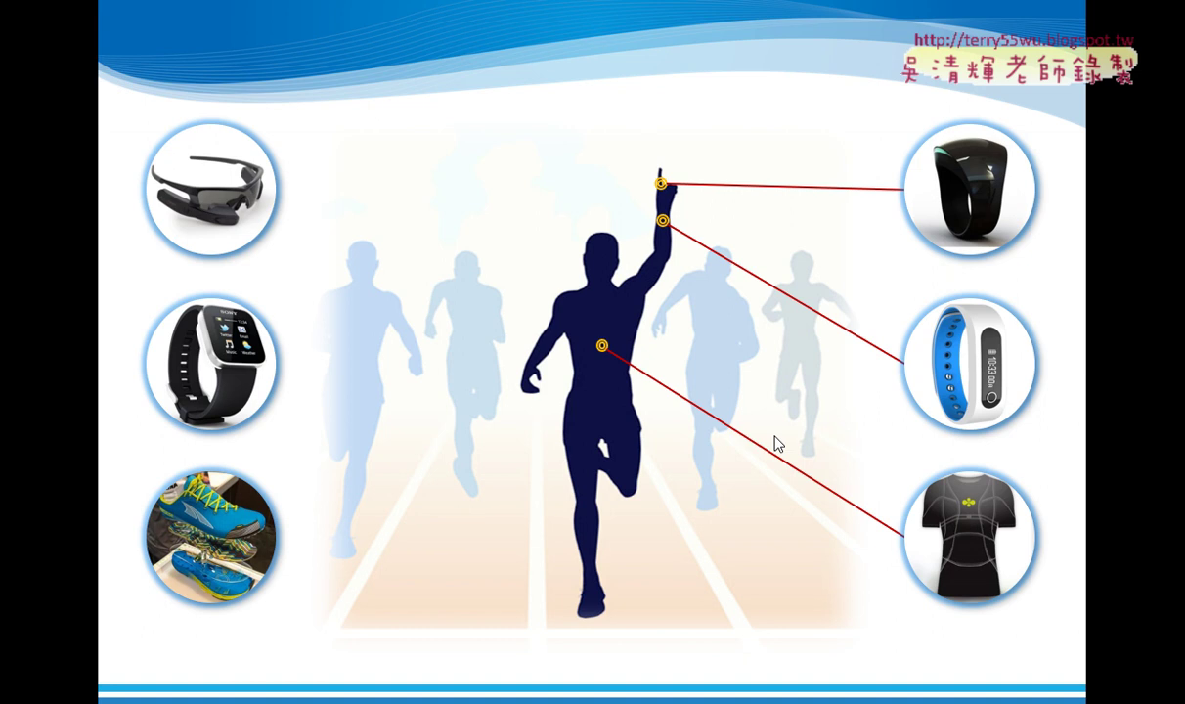
On the six-picture grid slide, test picture 1's and picture 2's (Wimm One) links and back arrows
click(470, 375)
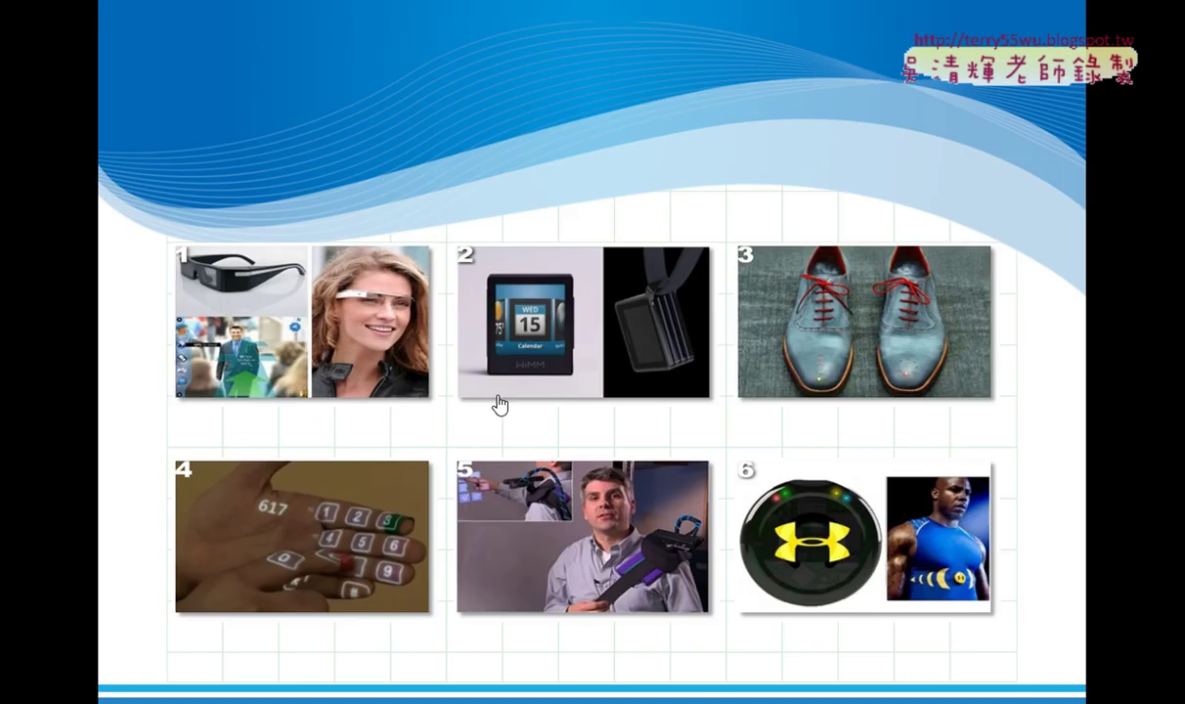
click(301, 311)
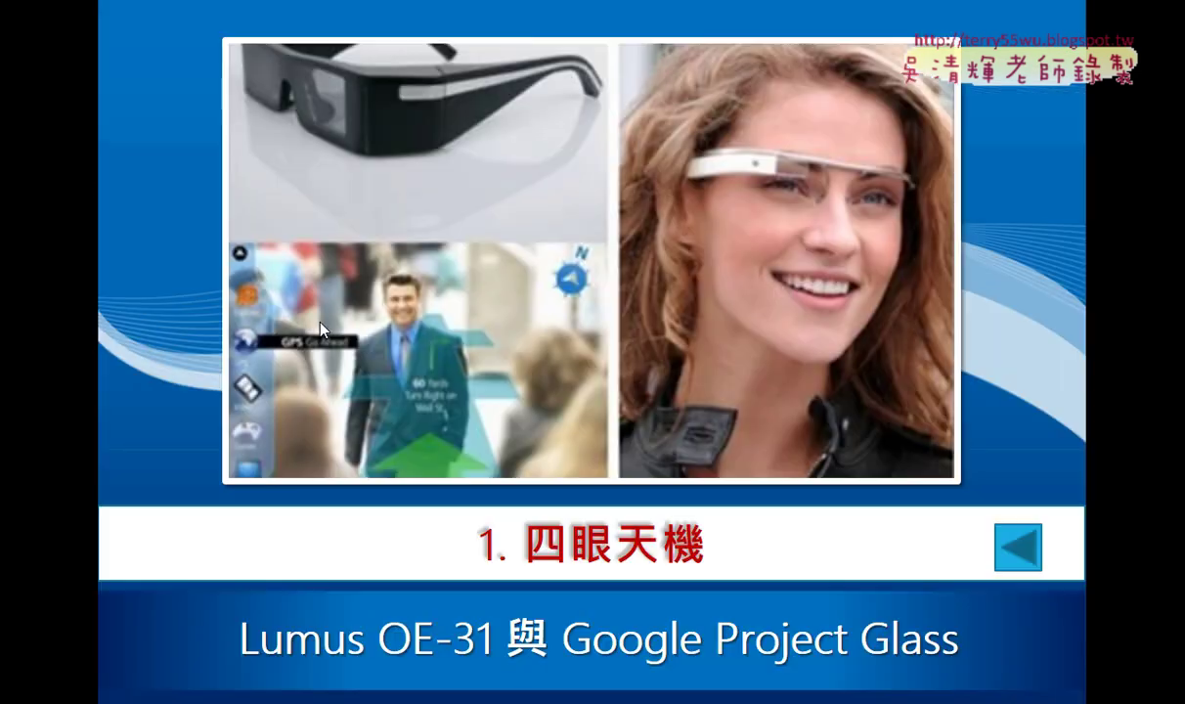
click(1017, 545)
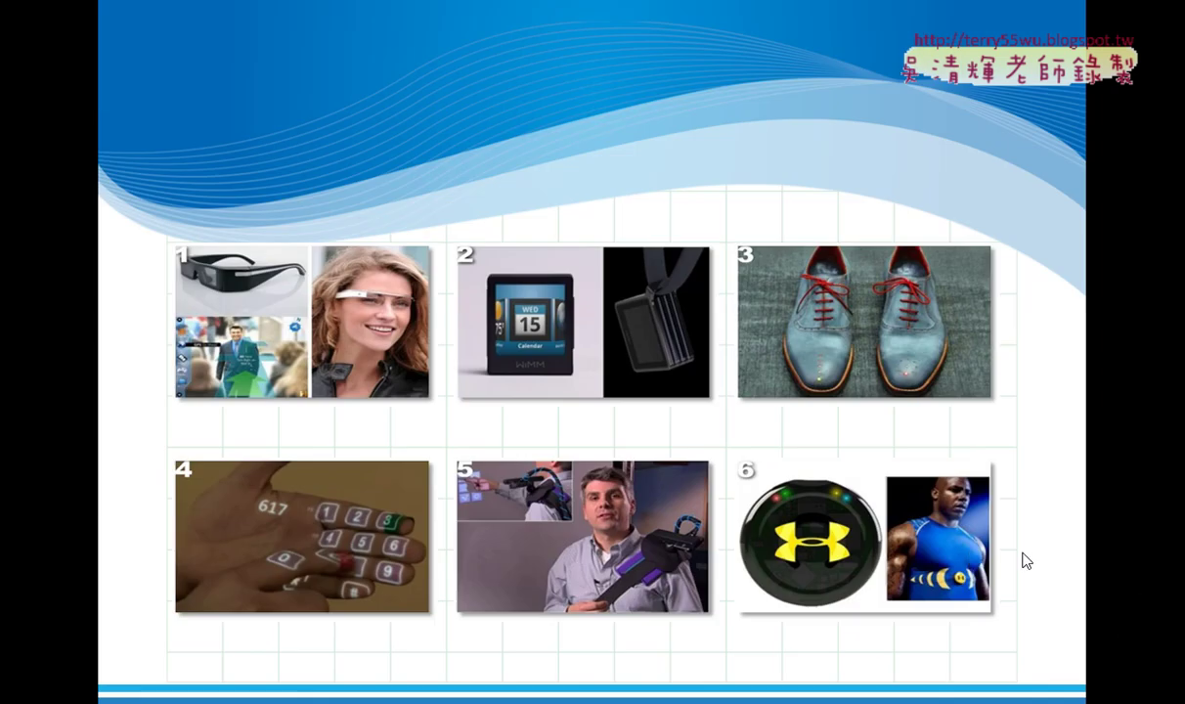
click(518, 344)
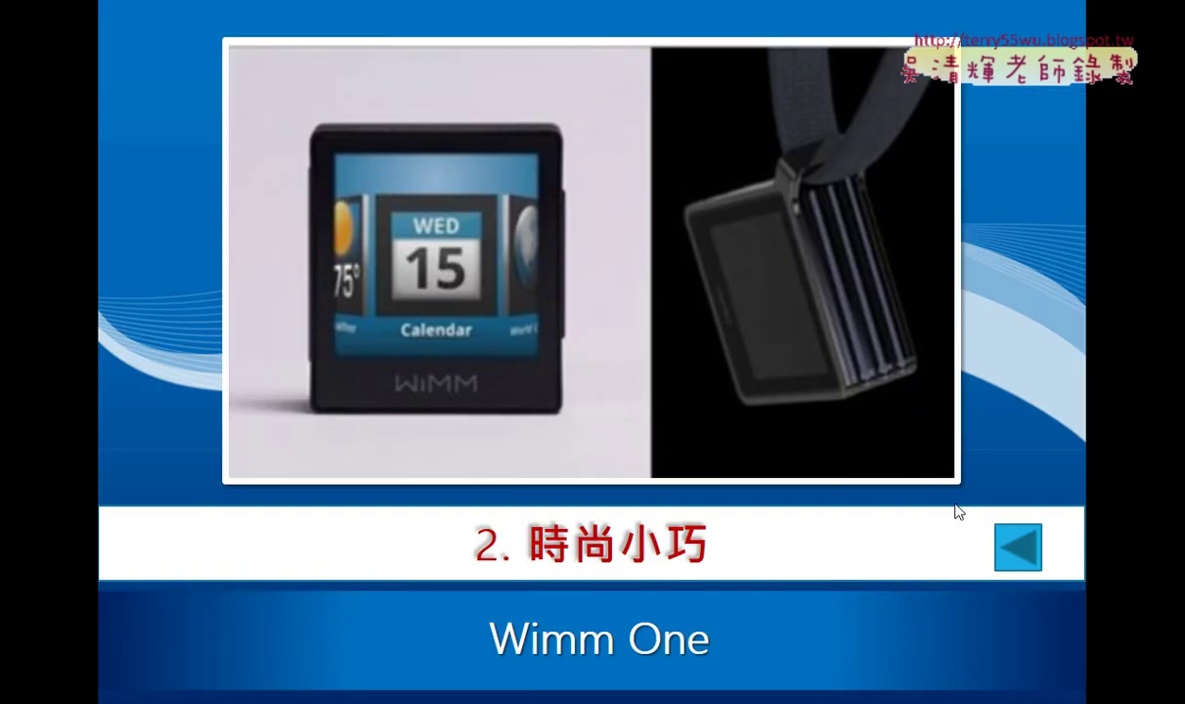
click(1001, 545)
Retest the item 1 detail link and return arrow several times, then end the slide show
click(804, 349)
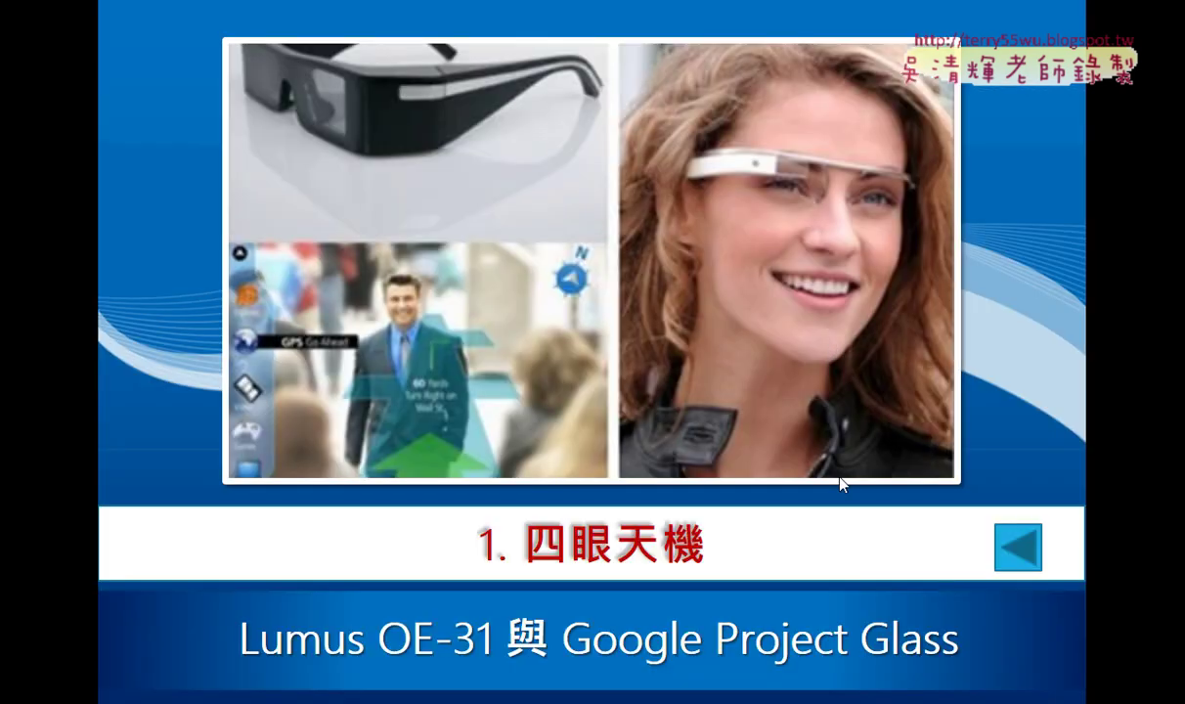
click(1016, 546)
click(322, 371)
click(1017, 545)
click(1013, 546)
click(1017, 547)
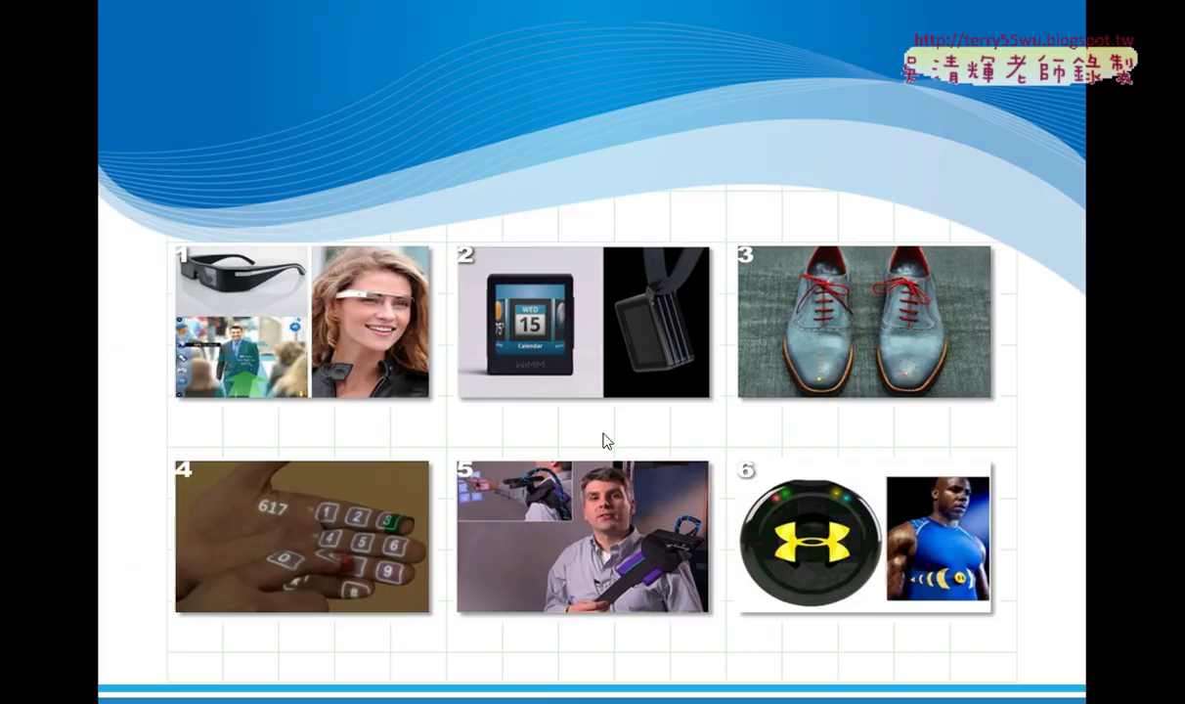
click(317, 328)
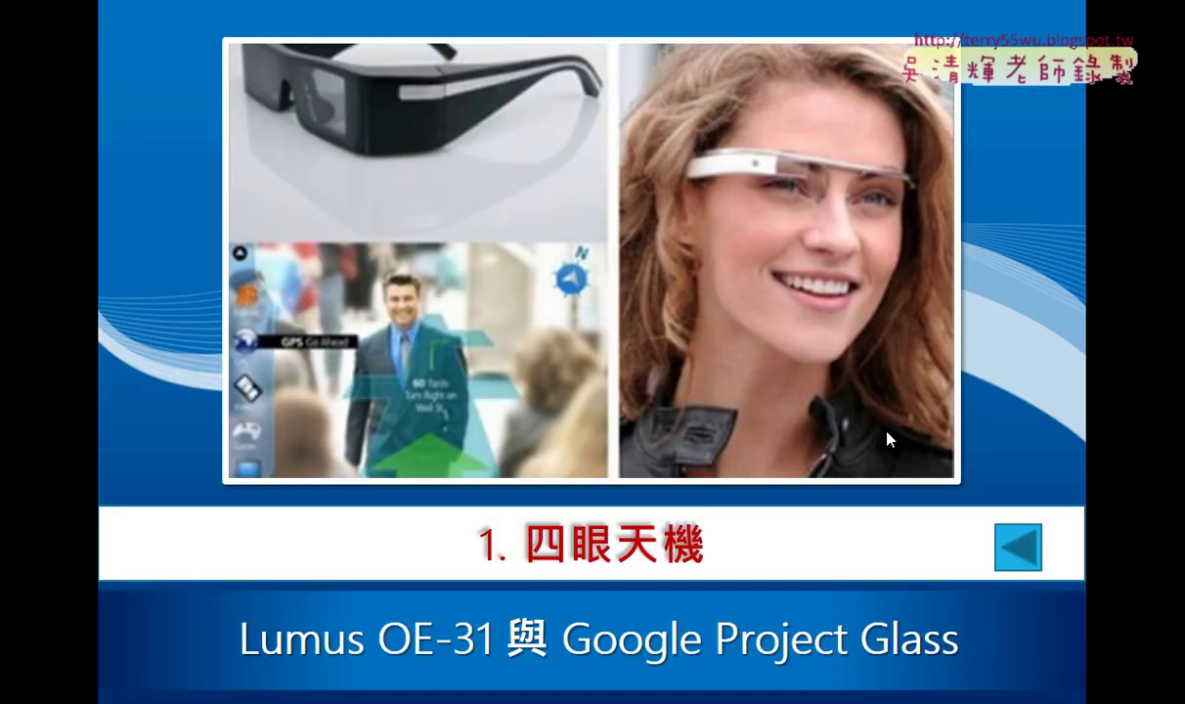
click(1006, 556)
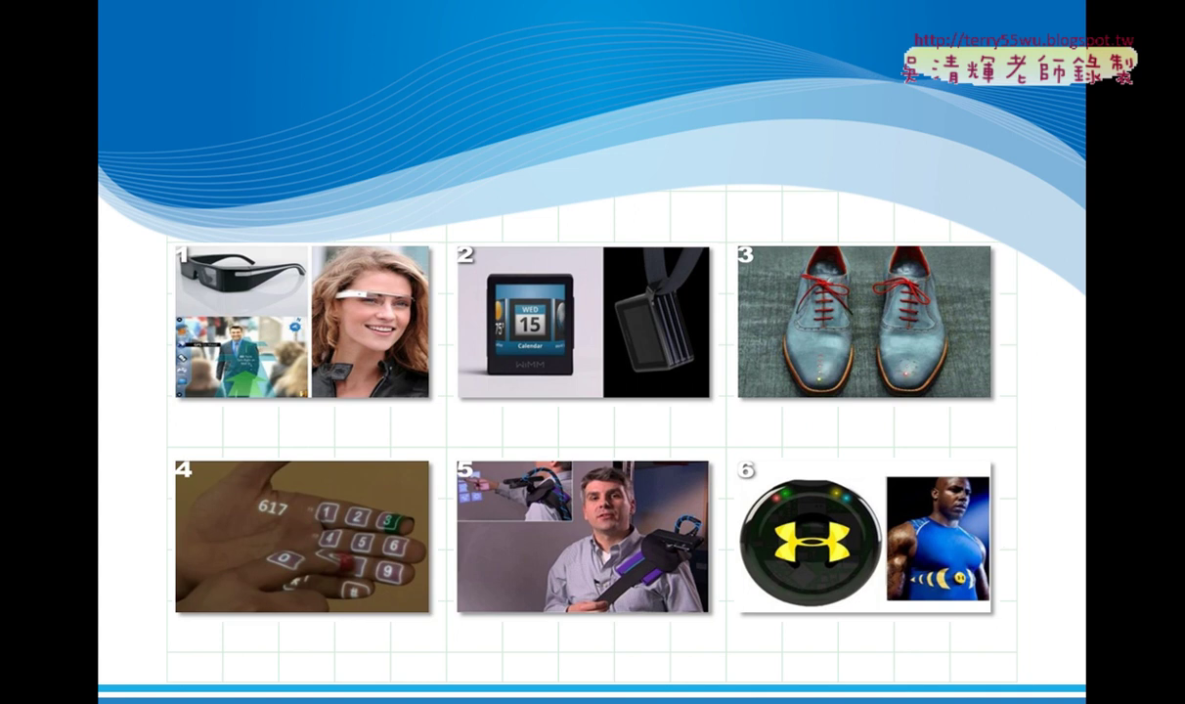
key(Escape)
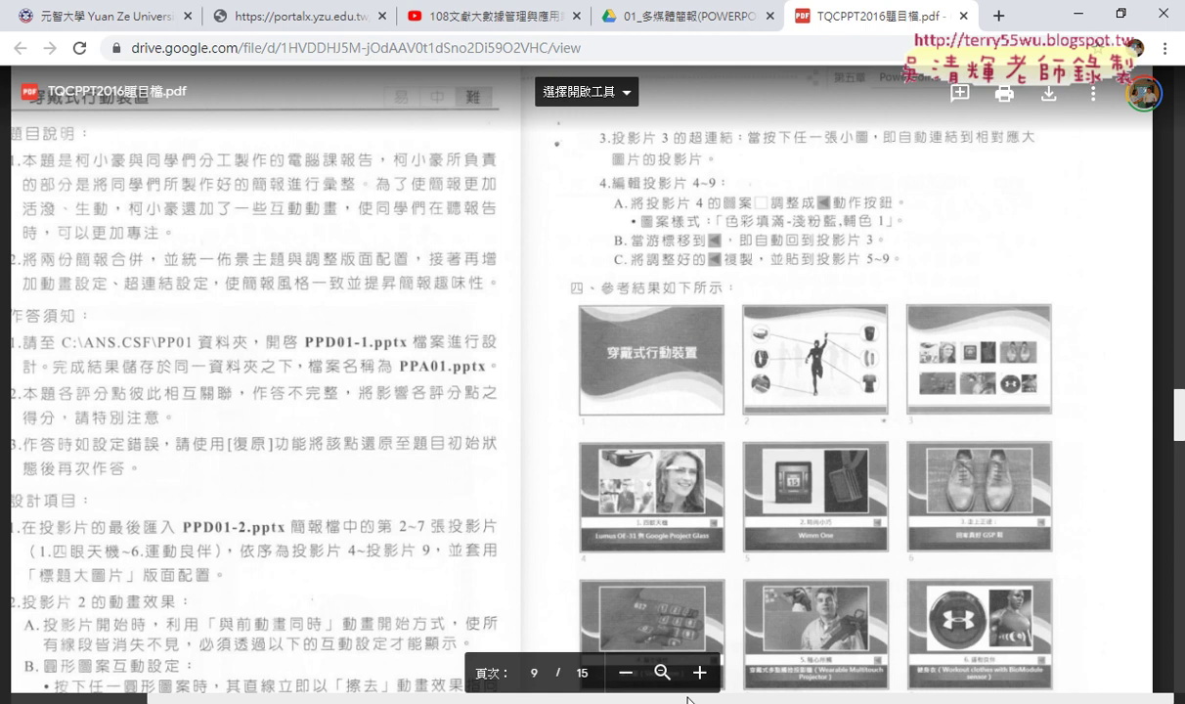
Zoom into 三、設計項目, mark the slides 2~7 → 4~9 and 標題大圖片 requirements, then clear the marks
scroll(298, 349, left, 3)
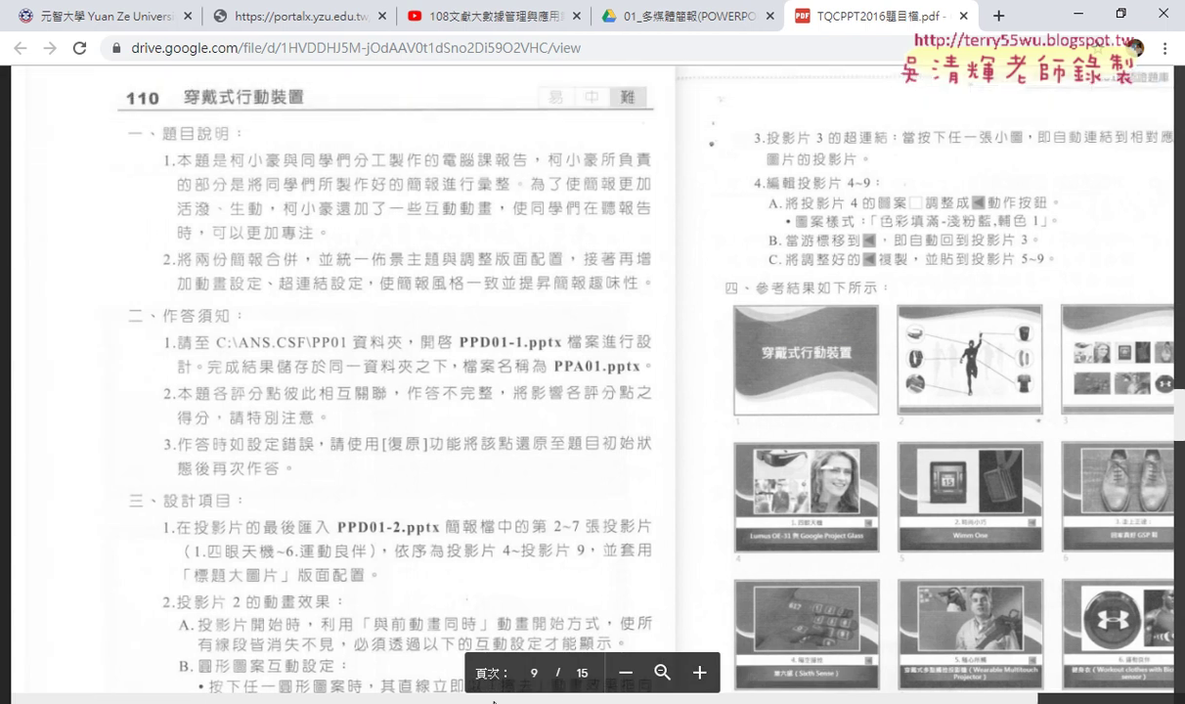
click(699, 673)
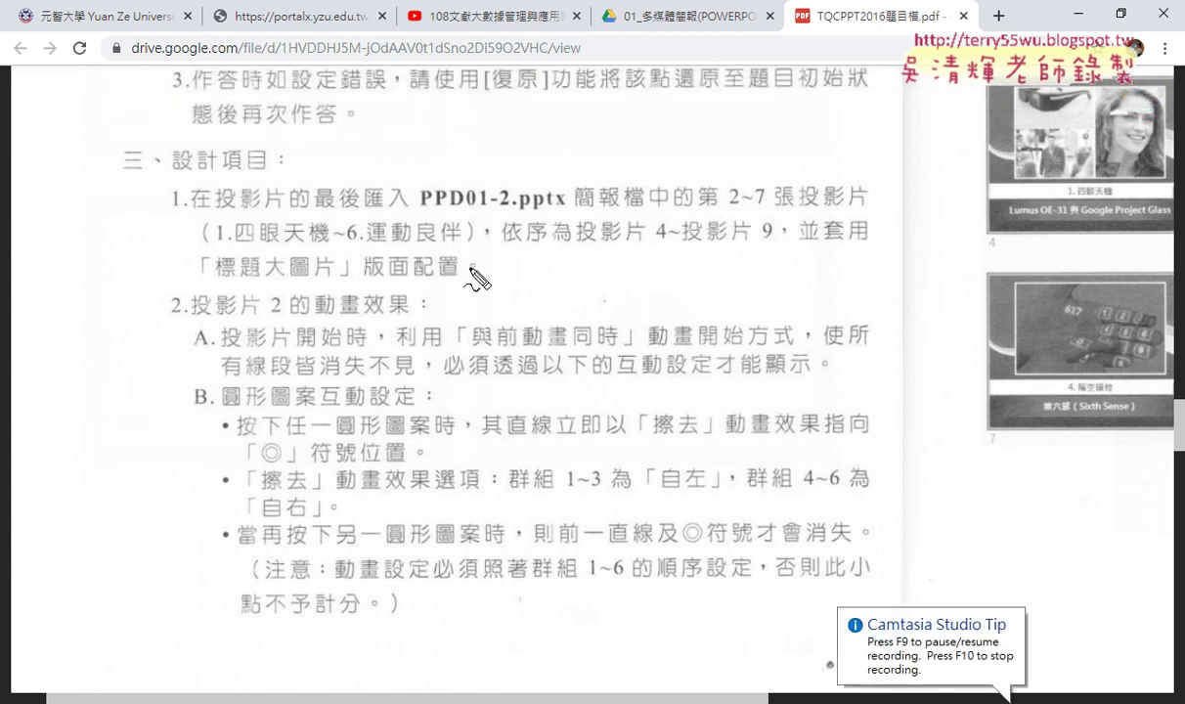
drag(702, 218, 768, 217)
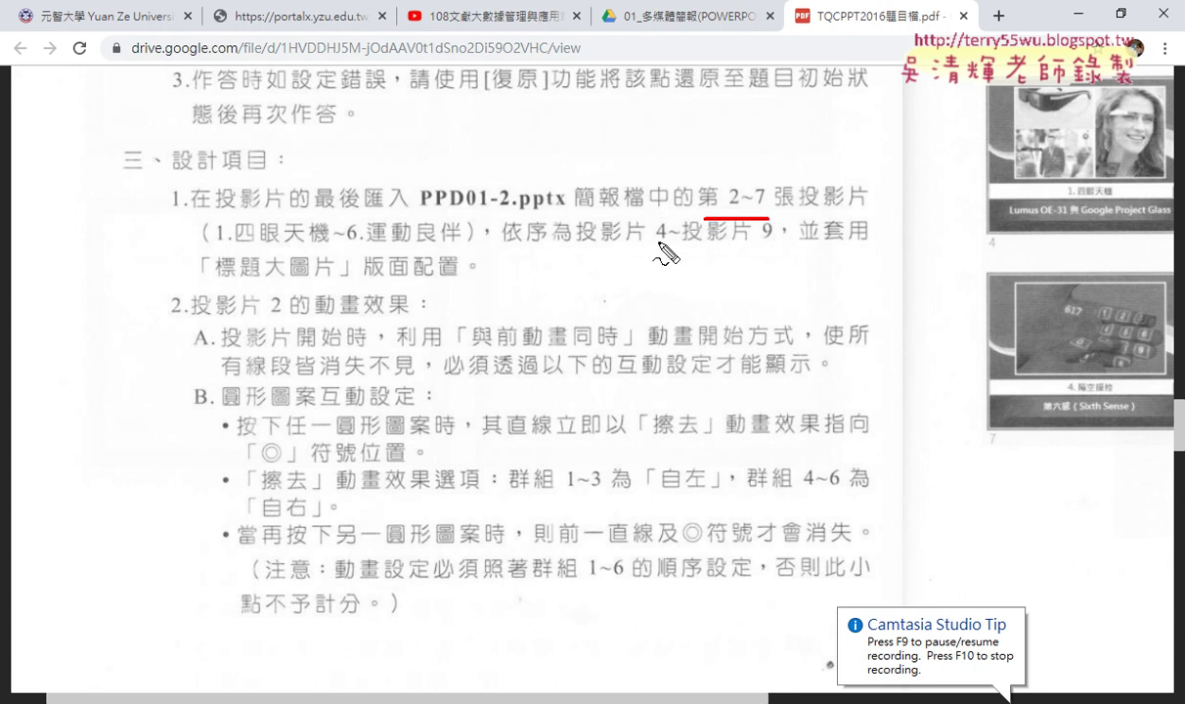
drag(658, 240, 751, 240)
mouse_move(684, 198)
mouse_down()
mouse_move(618, 233)
mouse_move(618, 247)
mouse_up()
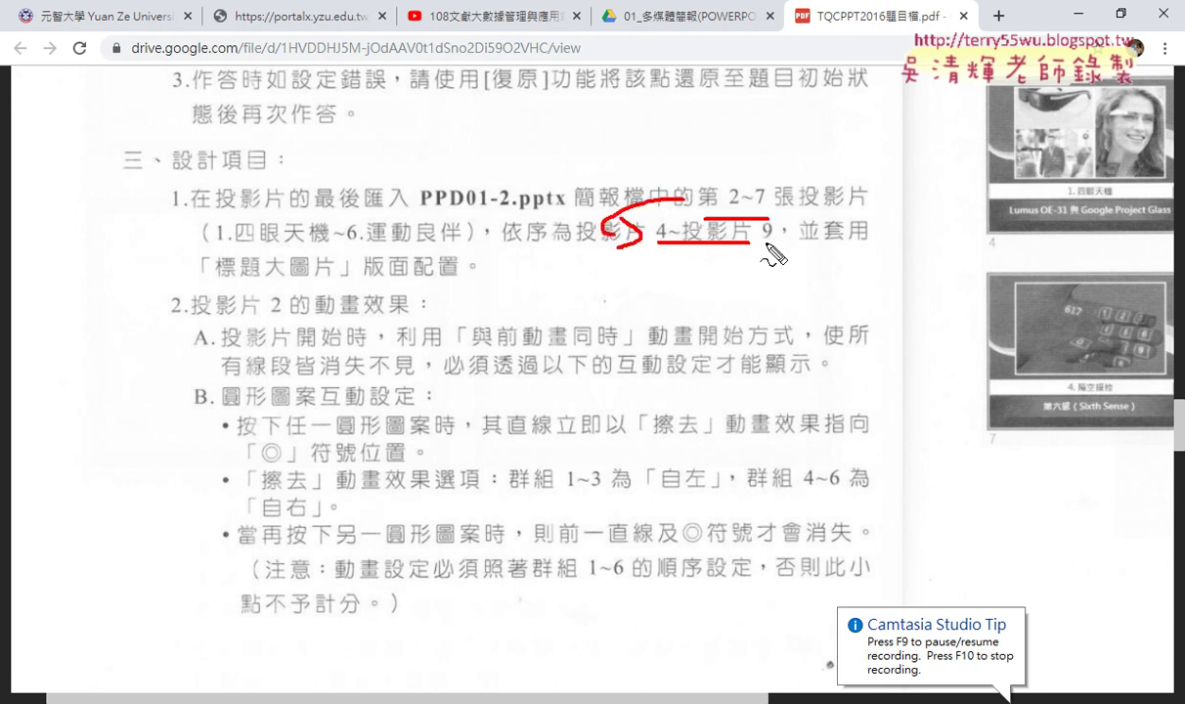
drag(804, 241, 853, 240)
drag(216, 279, 459, 277)
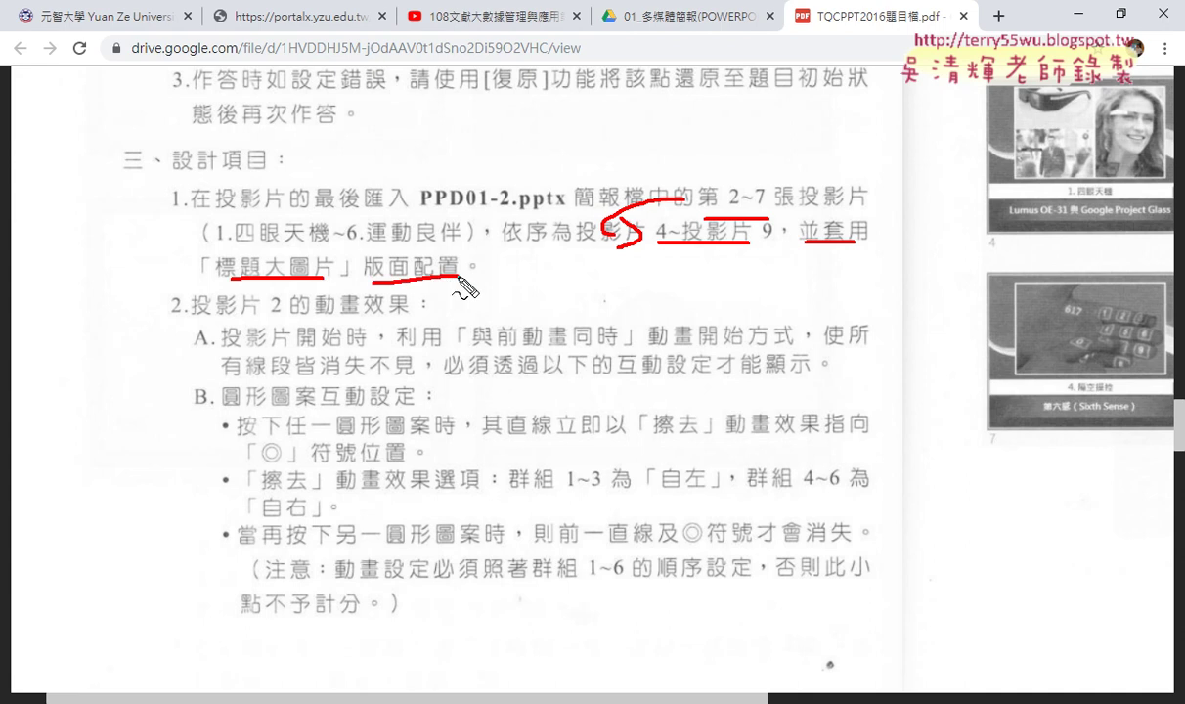
key(Escape)
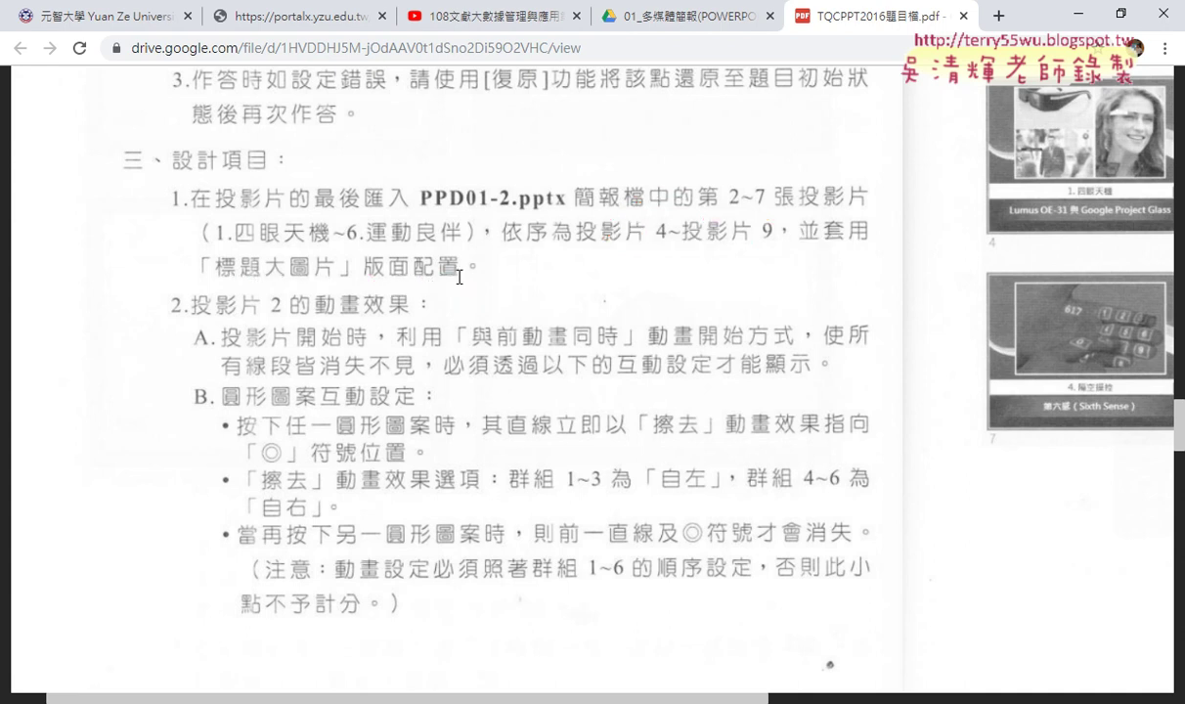
In PPD01-2, select slides 2 through 7 in the thumbnail pane
mouse_move(293, 699)
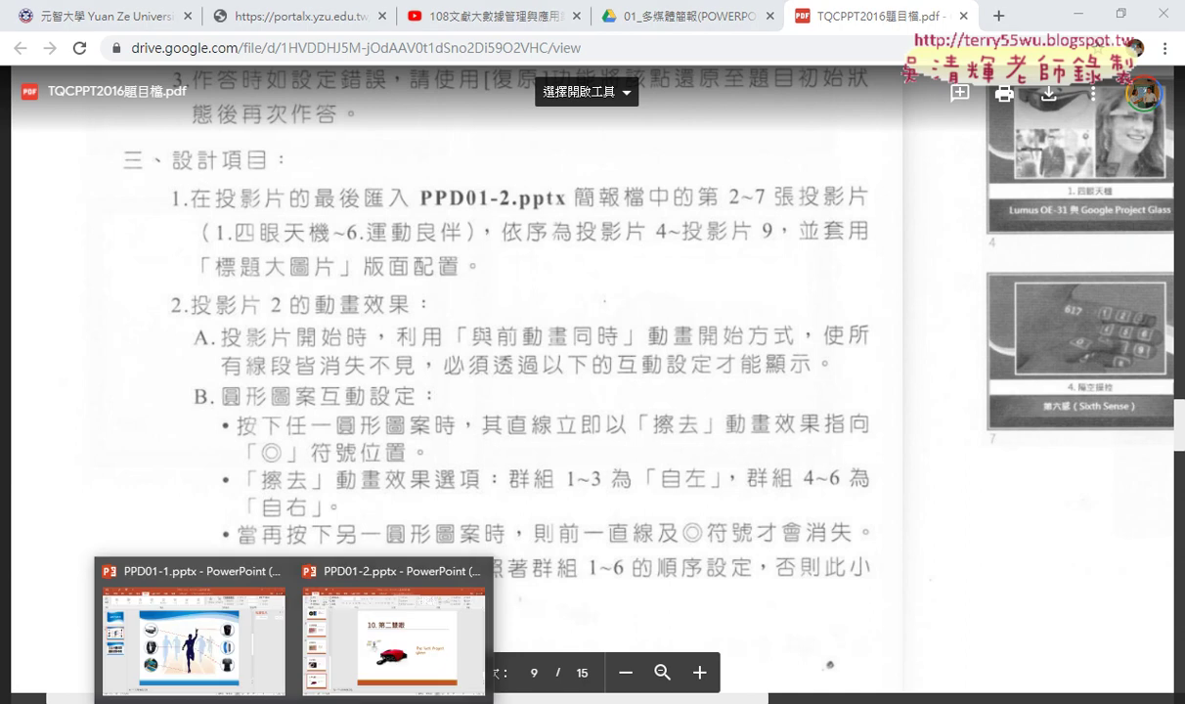
click(194, 626)
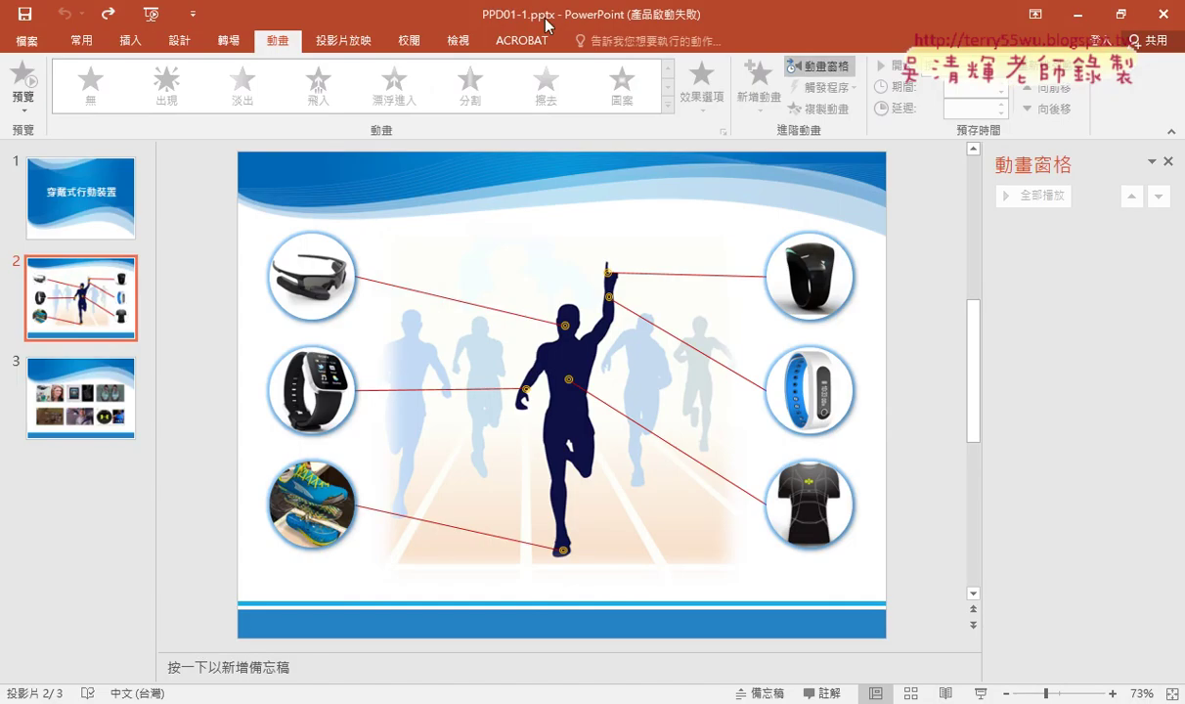
mouse_move(293, 699)
click(411, 645)
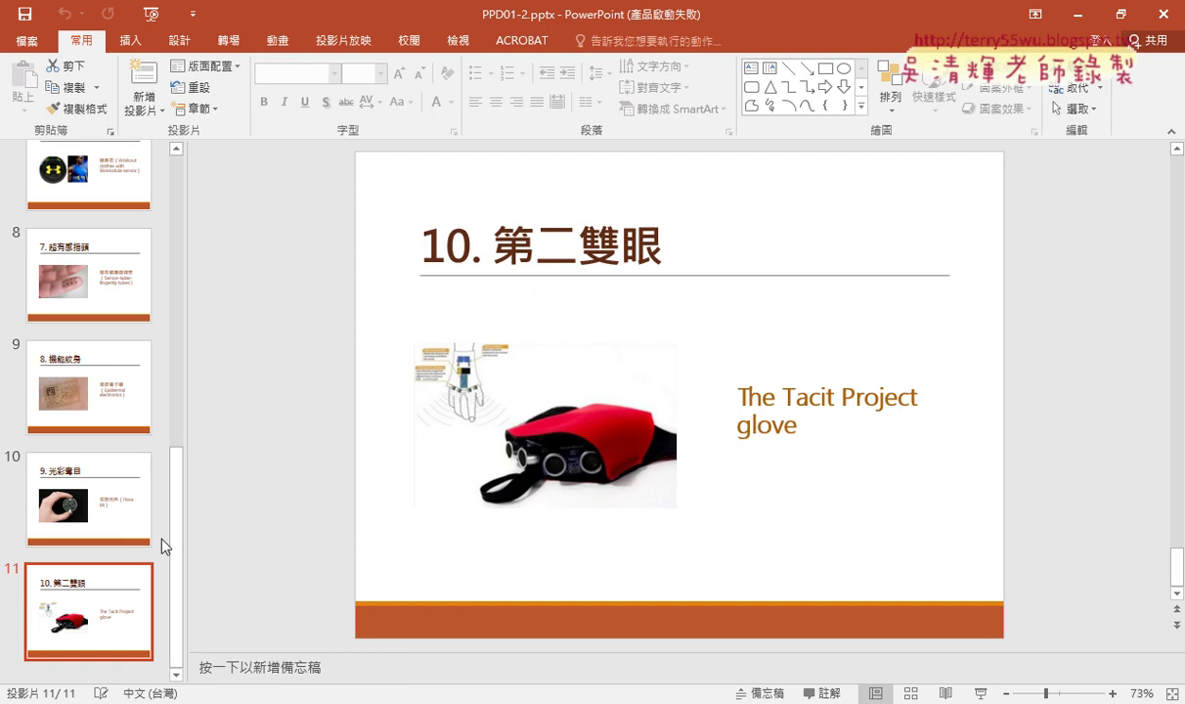
drag(175, 540, 185, 207)
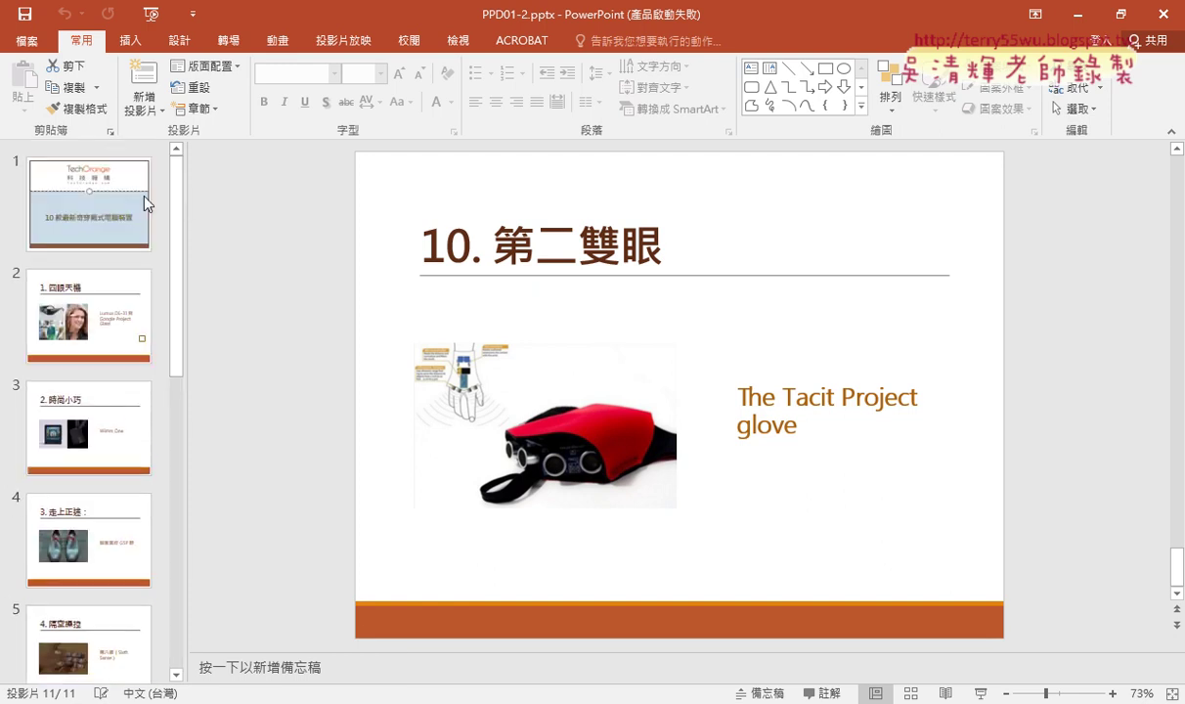
click(84, 226)
click(80, 293)
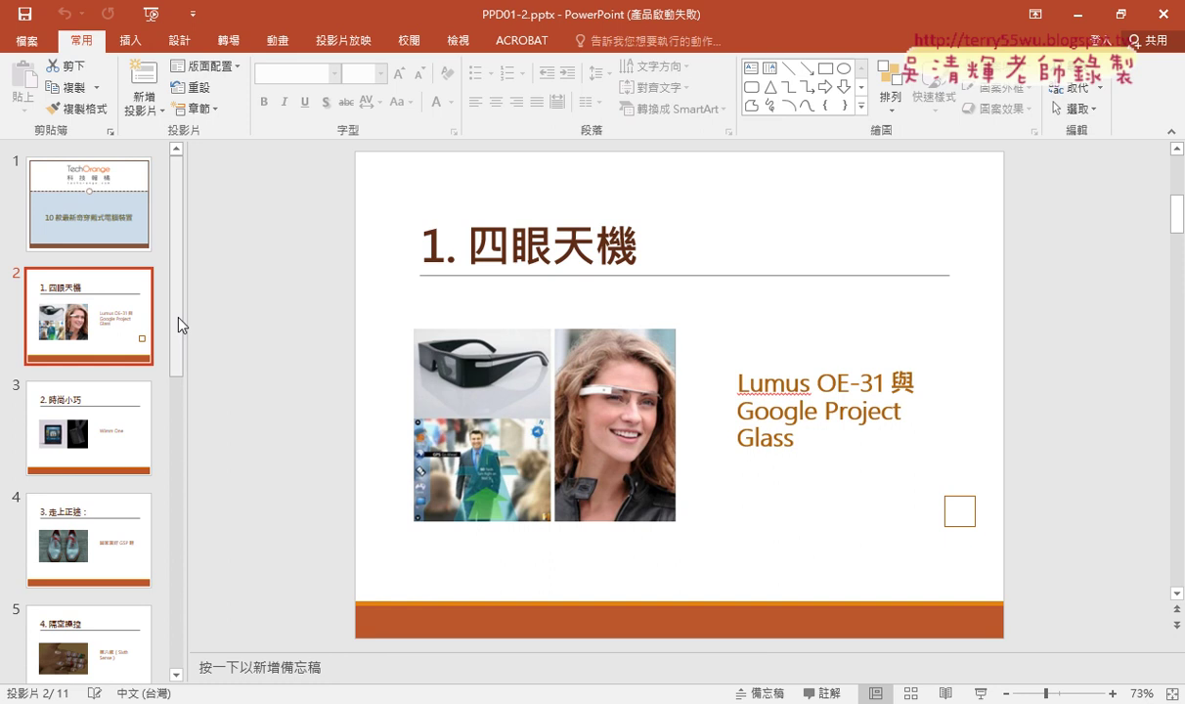
drag(175, 303, 192, 667)
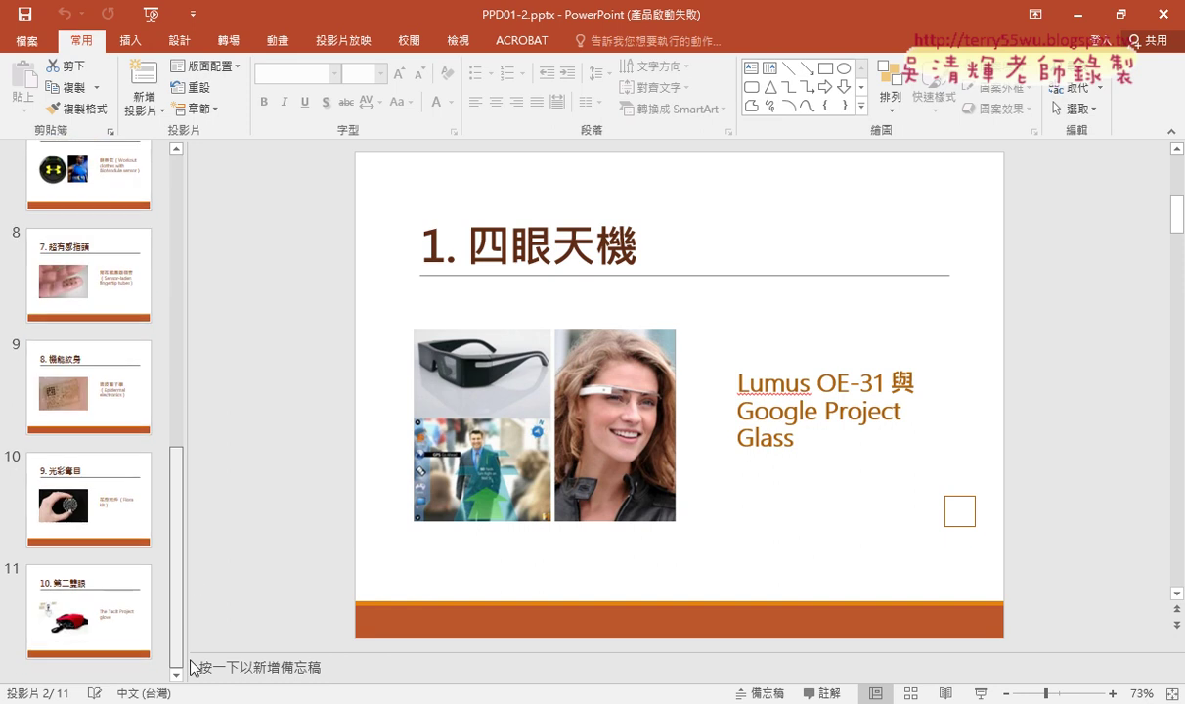
scroll(191, 595, up, 2)
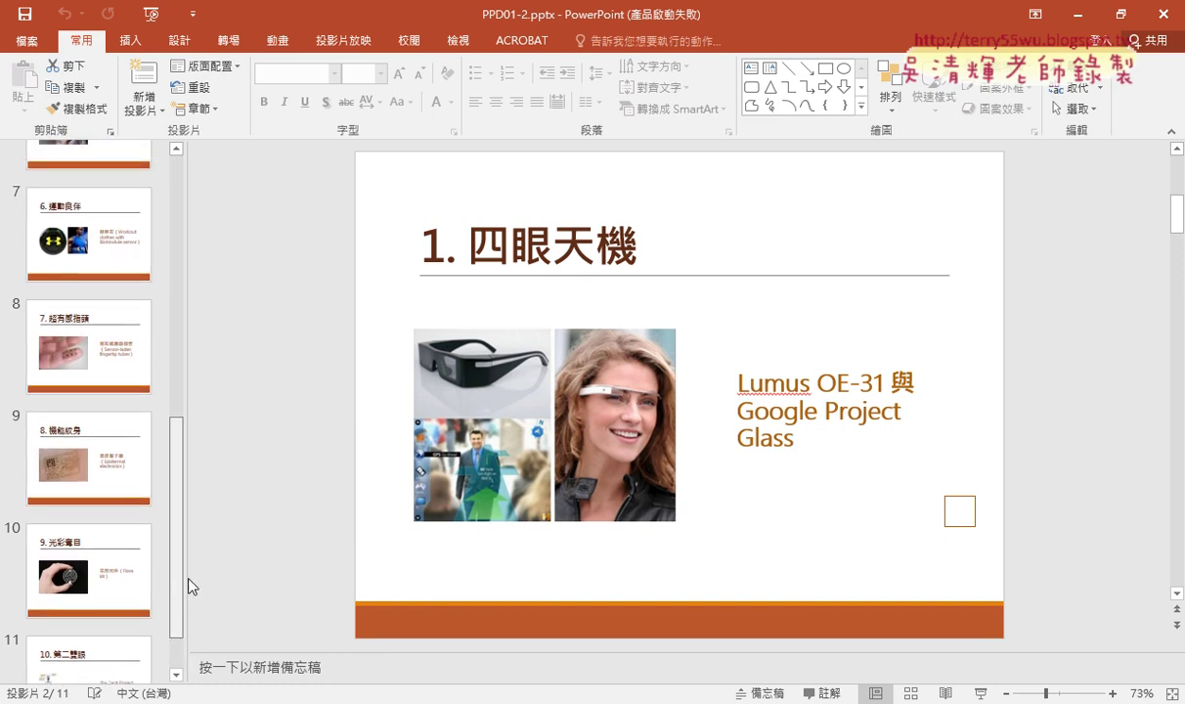
shift+click(90, 249)
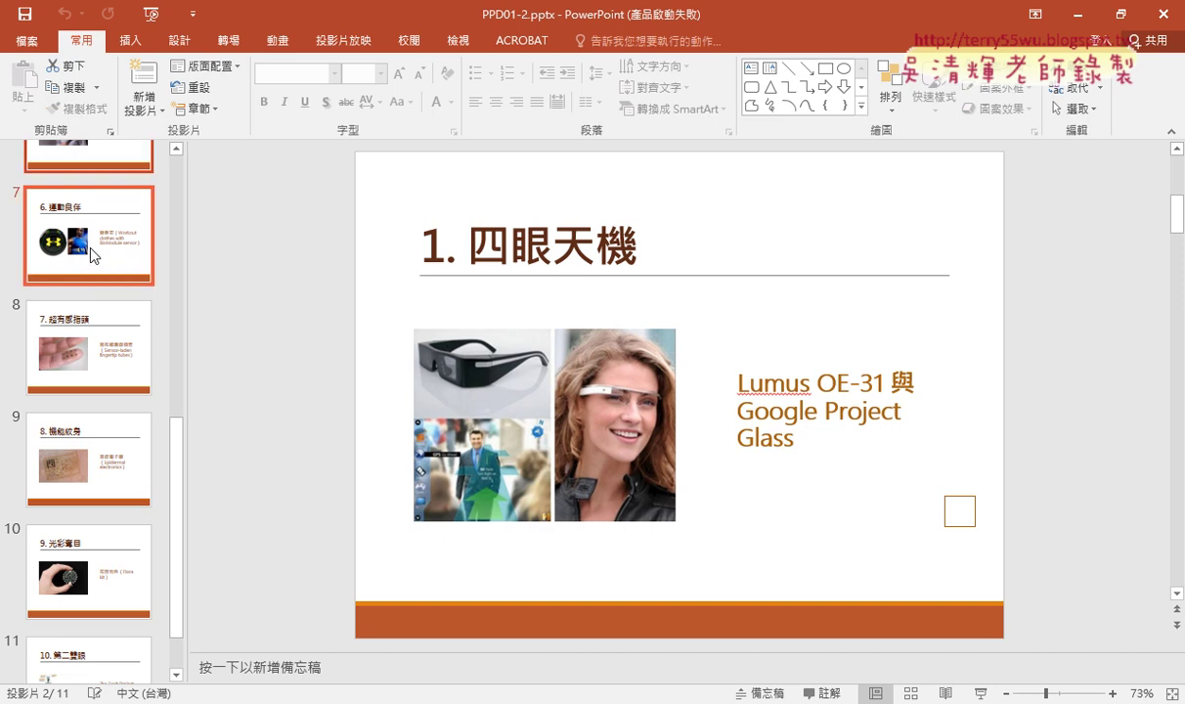
Duplicate the six selected slides so PPD01-2 has 17 slides, and return to PPD01-1
scroll(189, 459, up, 1)
scroll(176, 430, up, 1)
scroll(167, 408, up, 1)
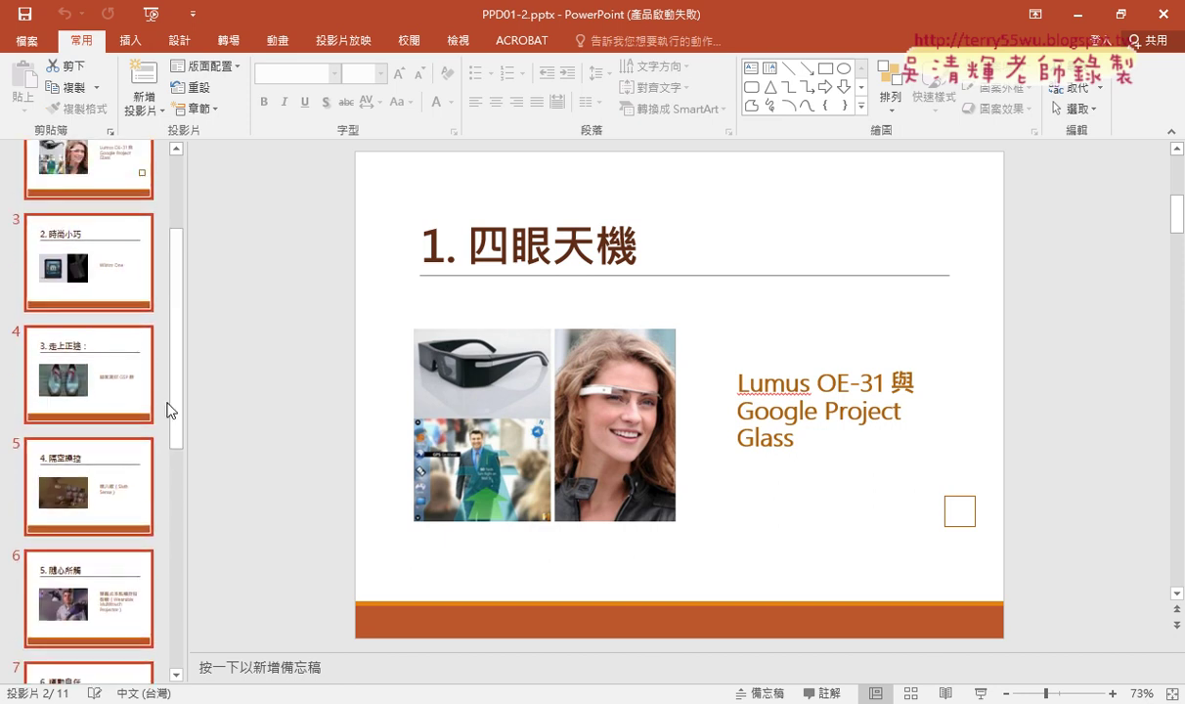
scroll(166, 408, up, 2)
scroll(166, 407, up, 1)
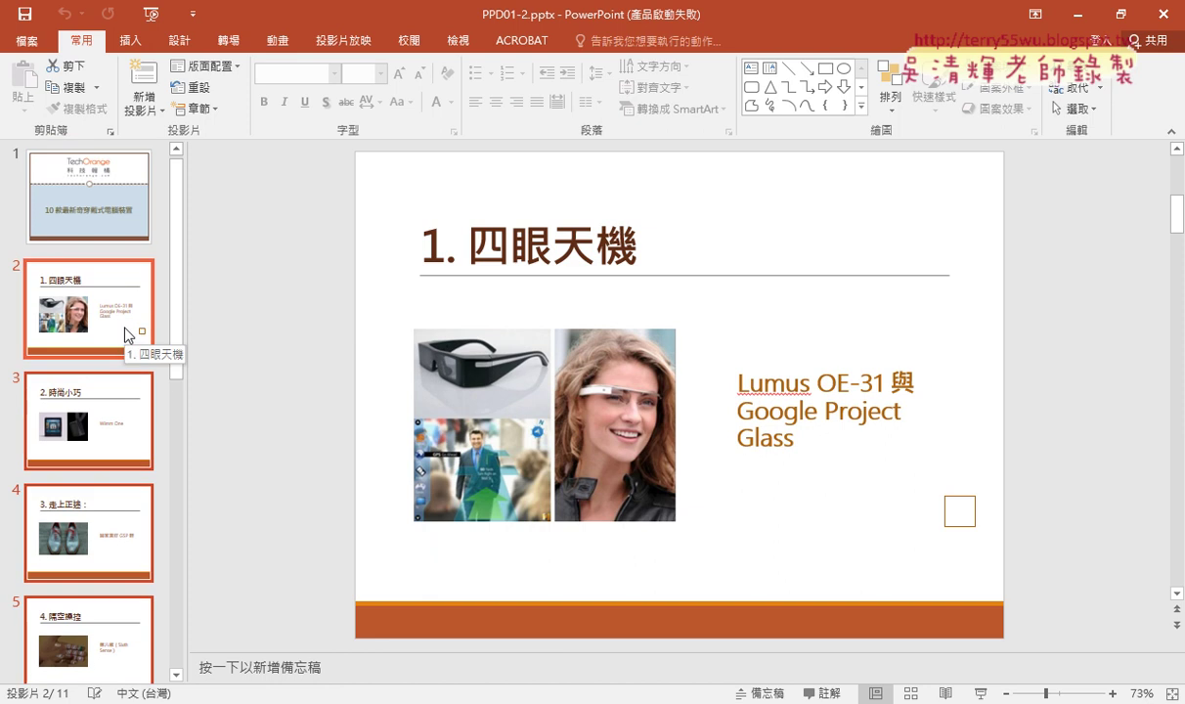
scroll(124, 332, down, 2)
scroll(122, 340, down, 1)
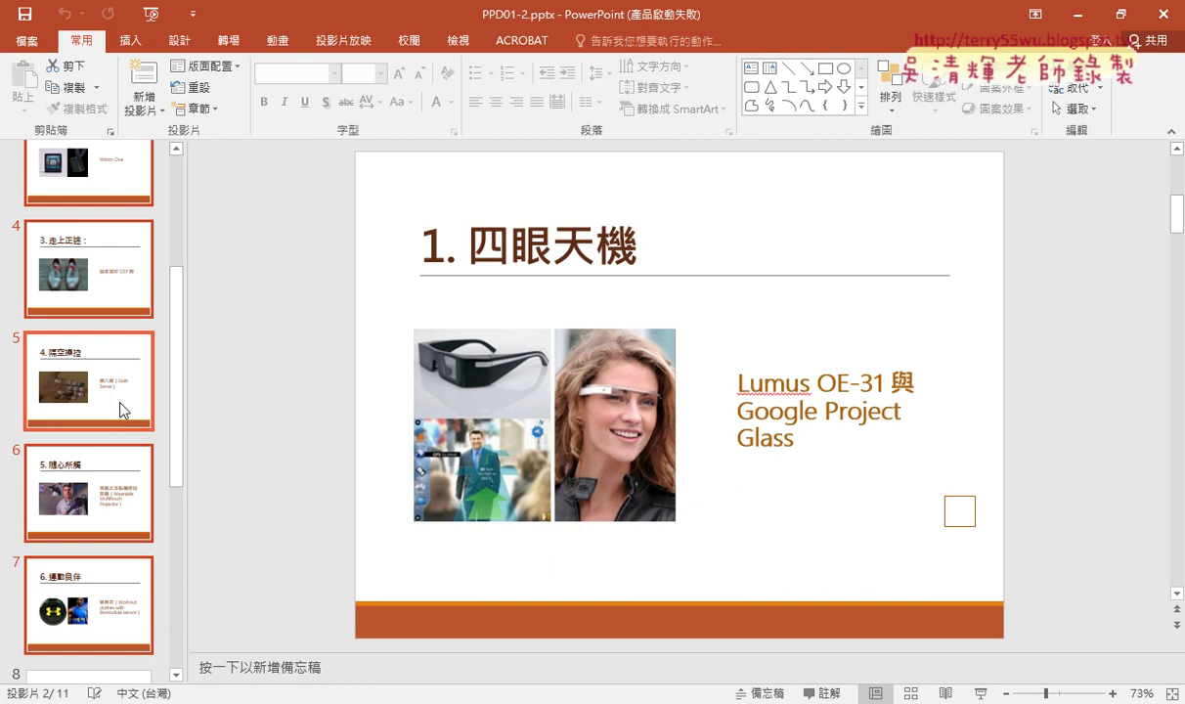
right_click(114, 381)
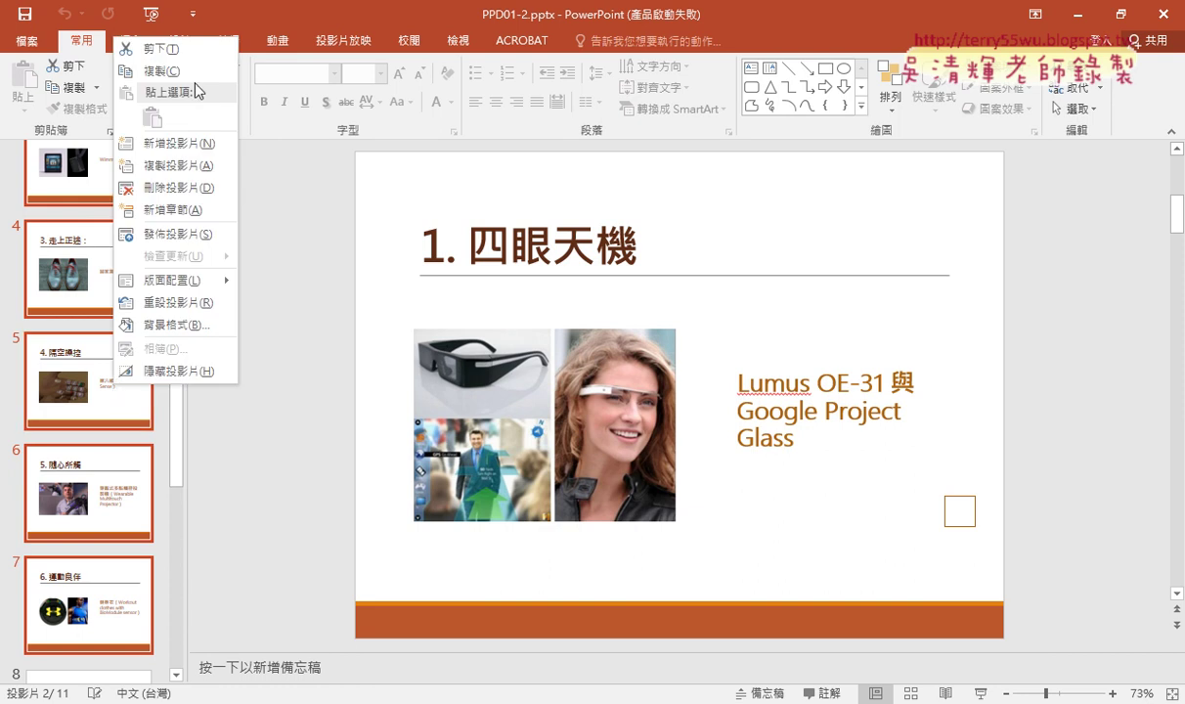
click(169, 179)
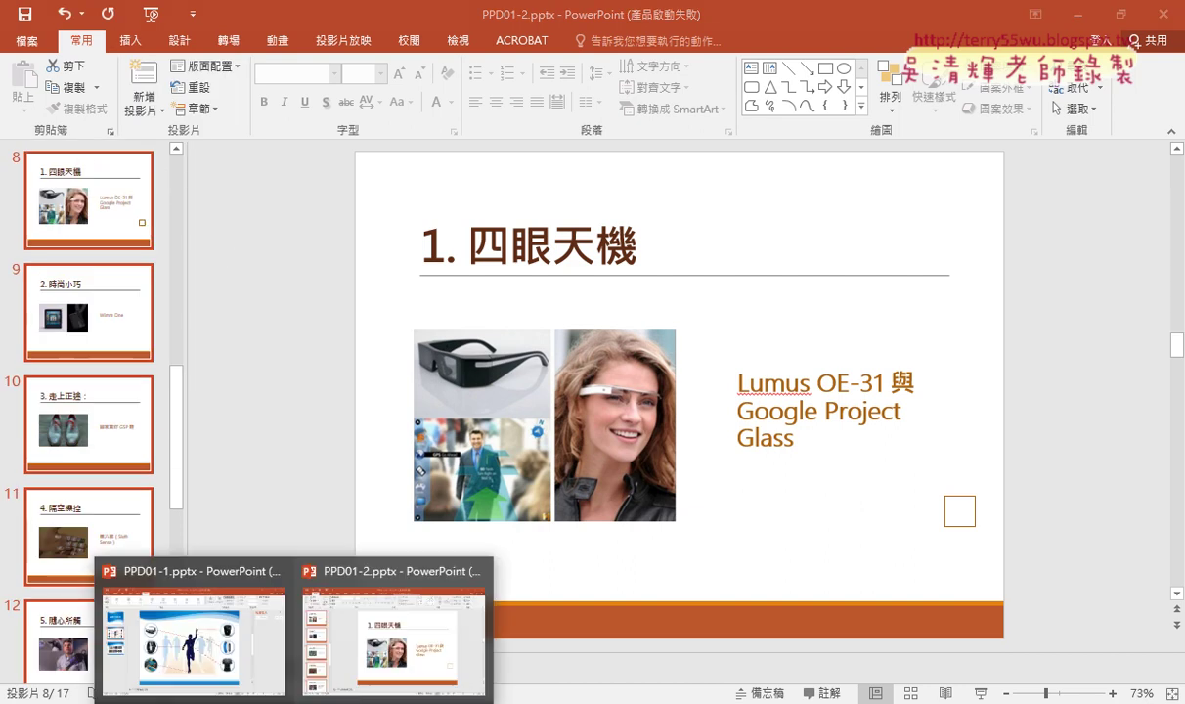
click(220, 636)
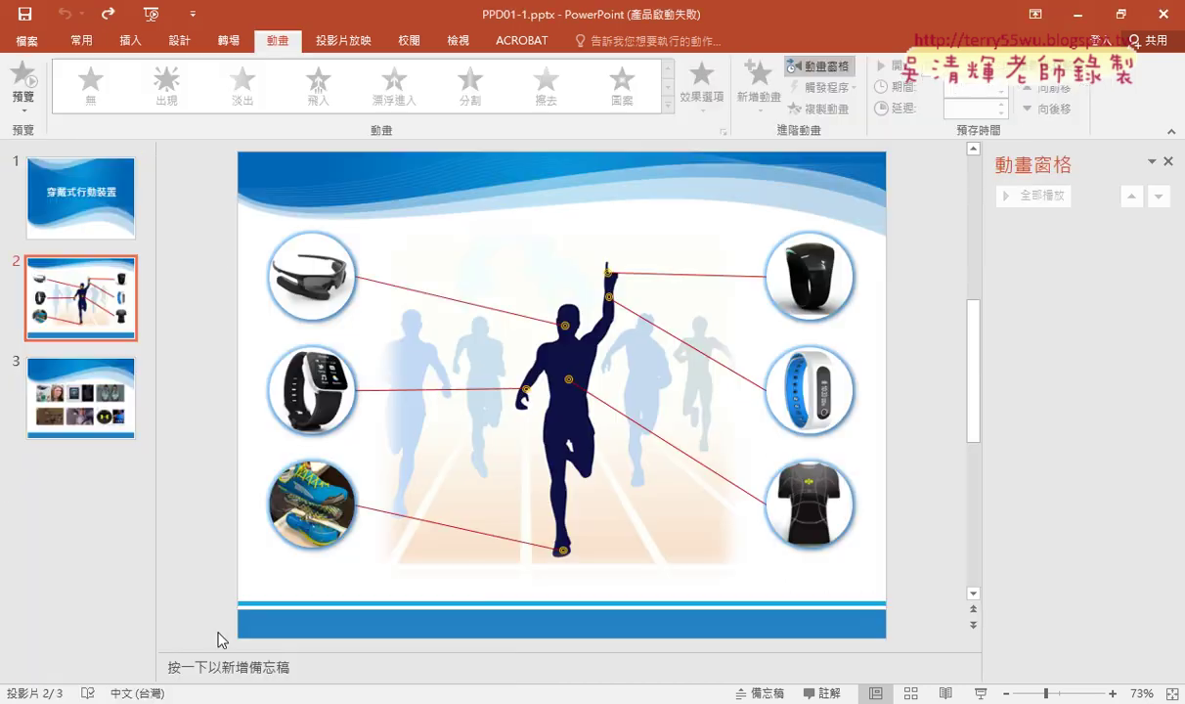
Put the insertion point after slide 3 in PPD01-1
click(93, 468)
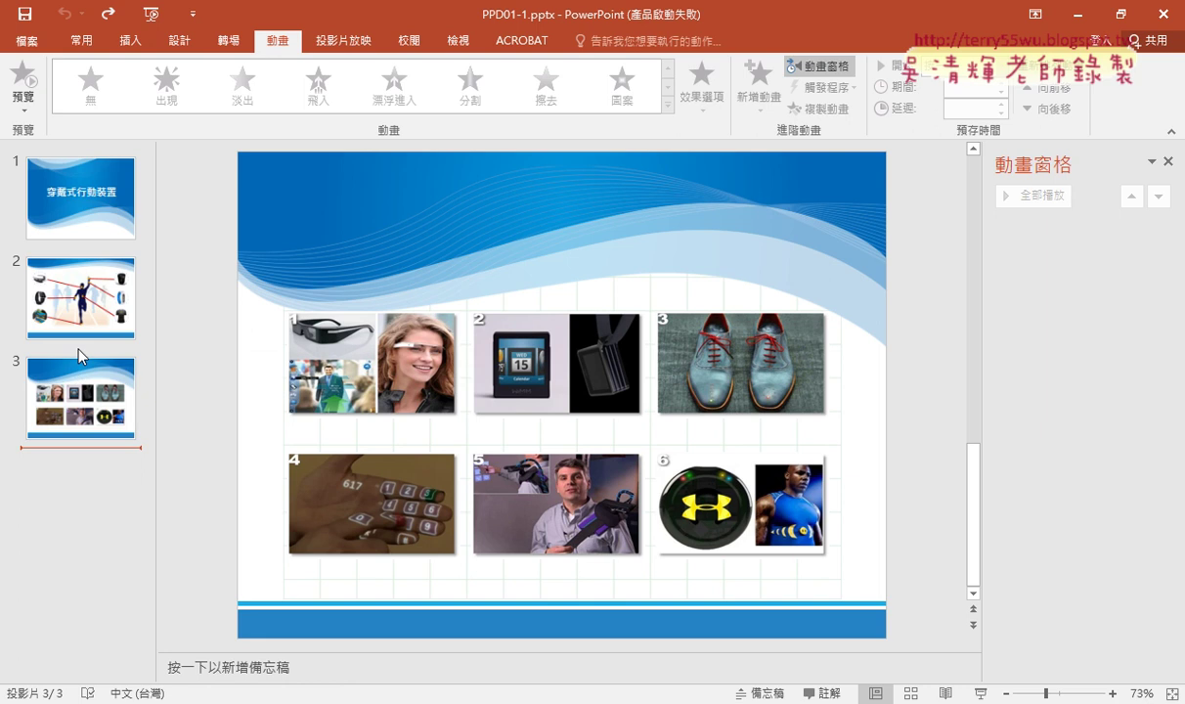
click(78, 350)
click(95, 467)
right_click(86, 456)
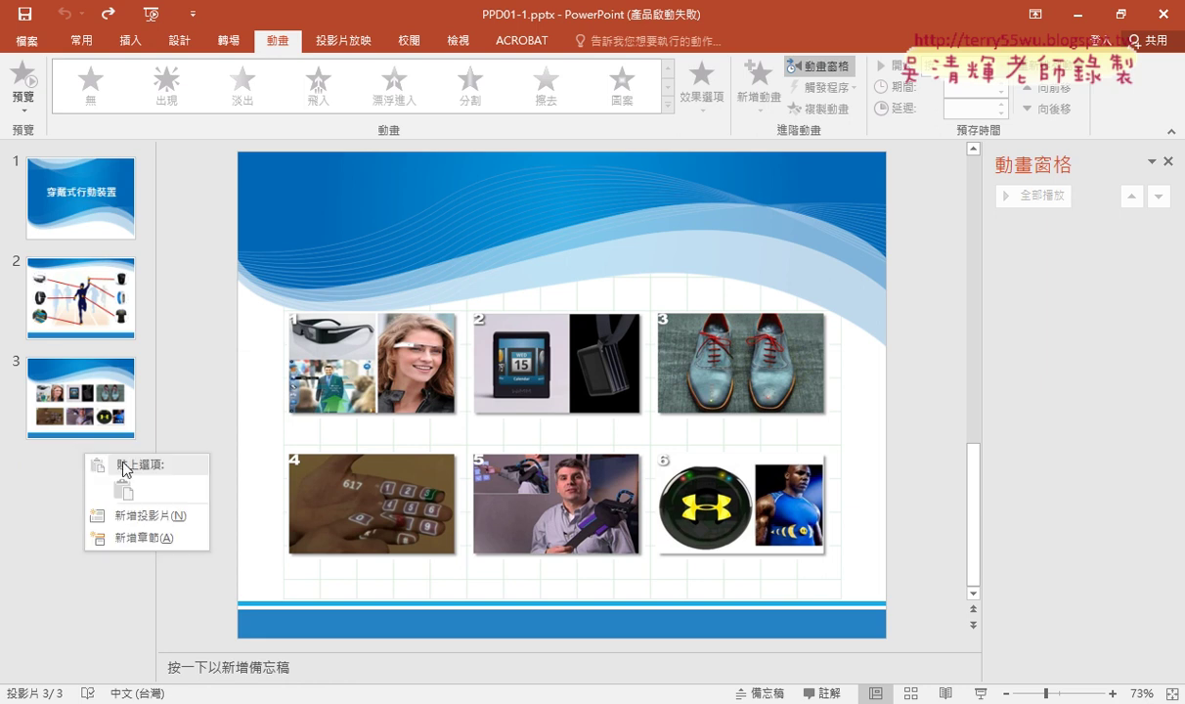
click(294, 702)
Copy the six selected product slides in PPD01-2
click(349, 647)
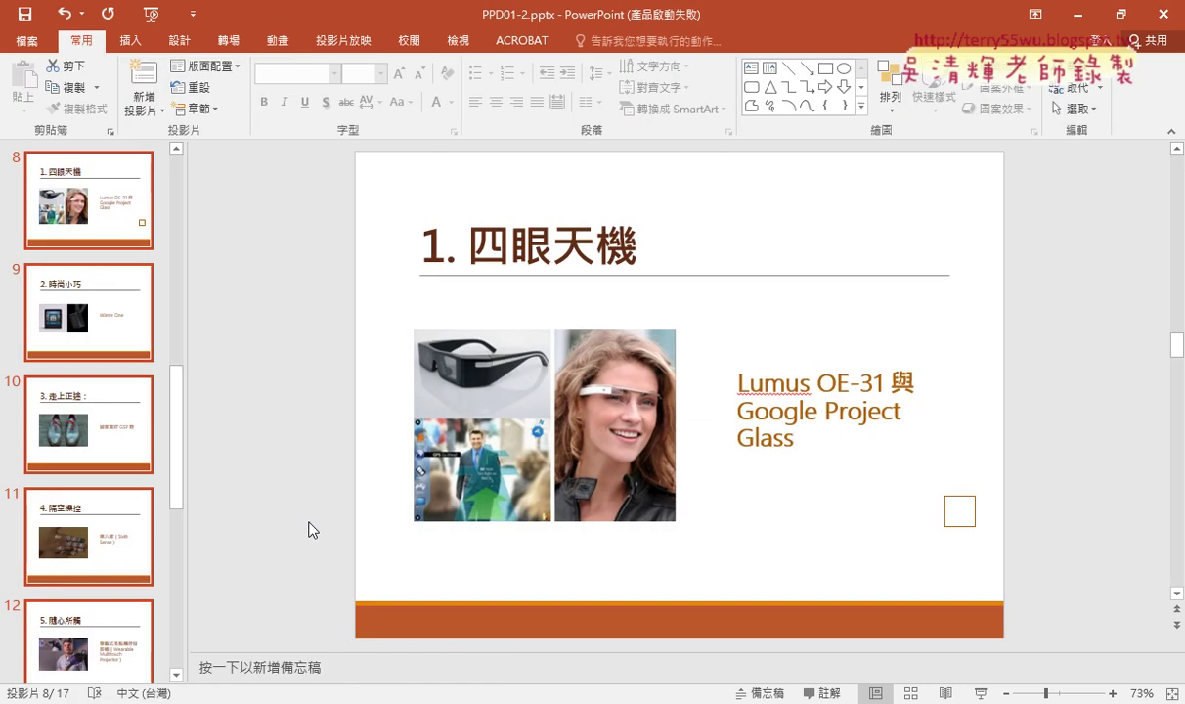
right_click(61, 320)
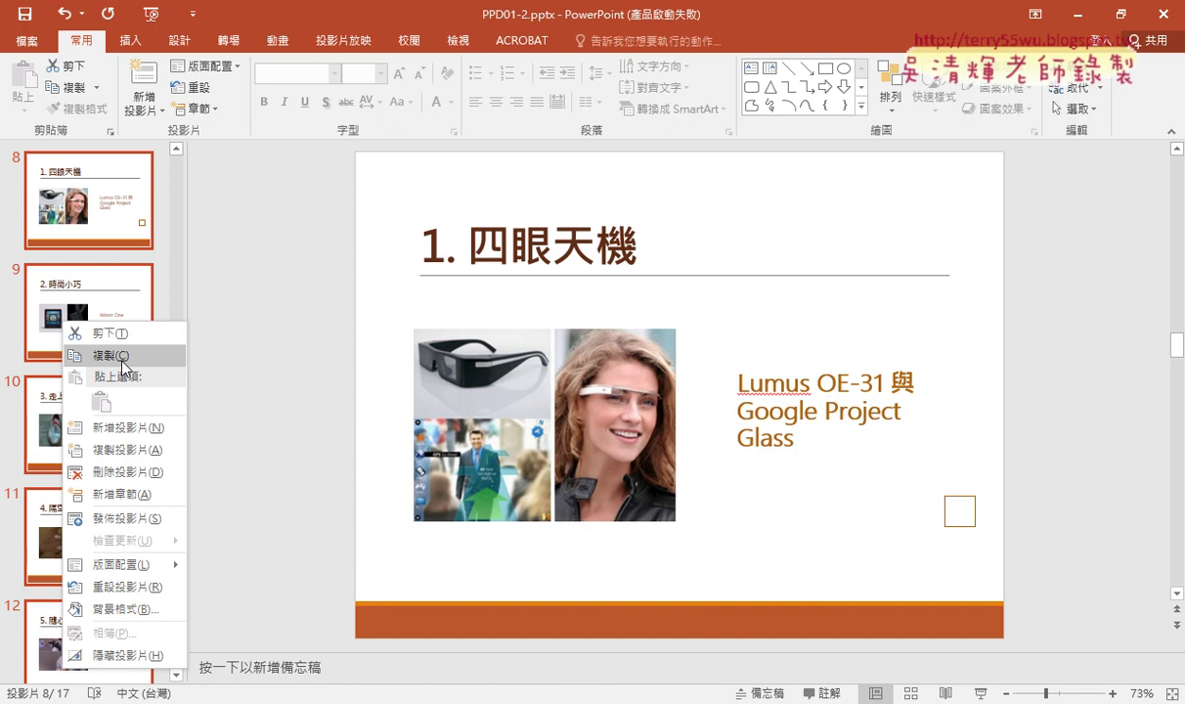
click(124, 366)
mouse_move(264, 703)
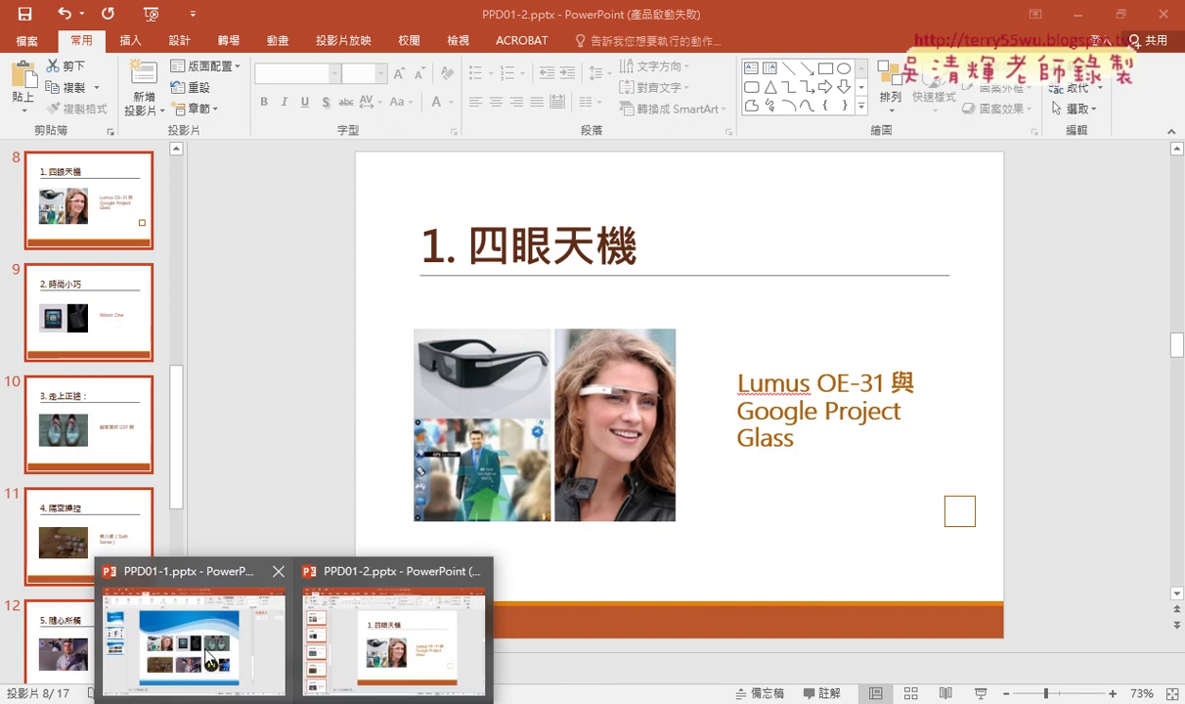
click(196, 618)
Paste them below slide 3 of PPD01-1 as slides 4–9, then go to slide 1
right_click(88, 477)
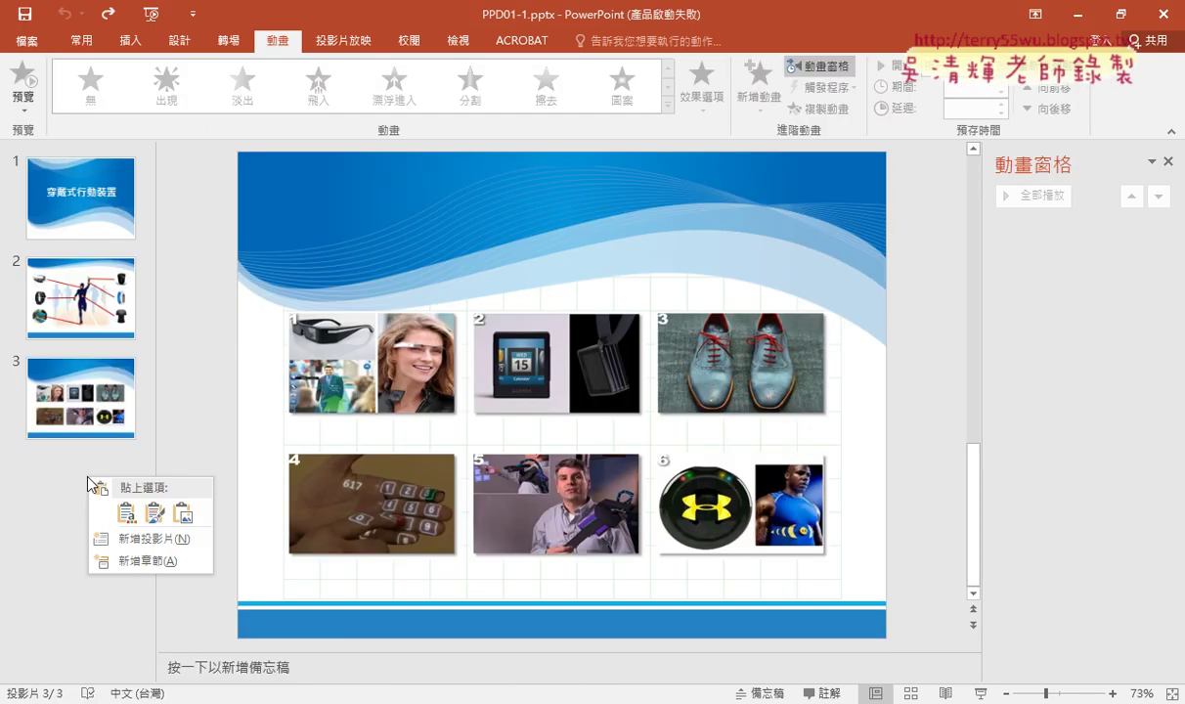
click(55, 471)
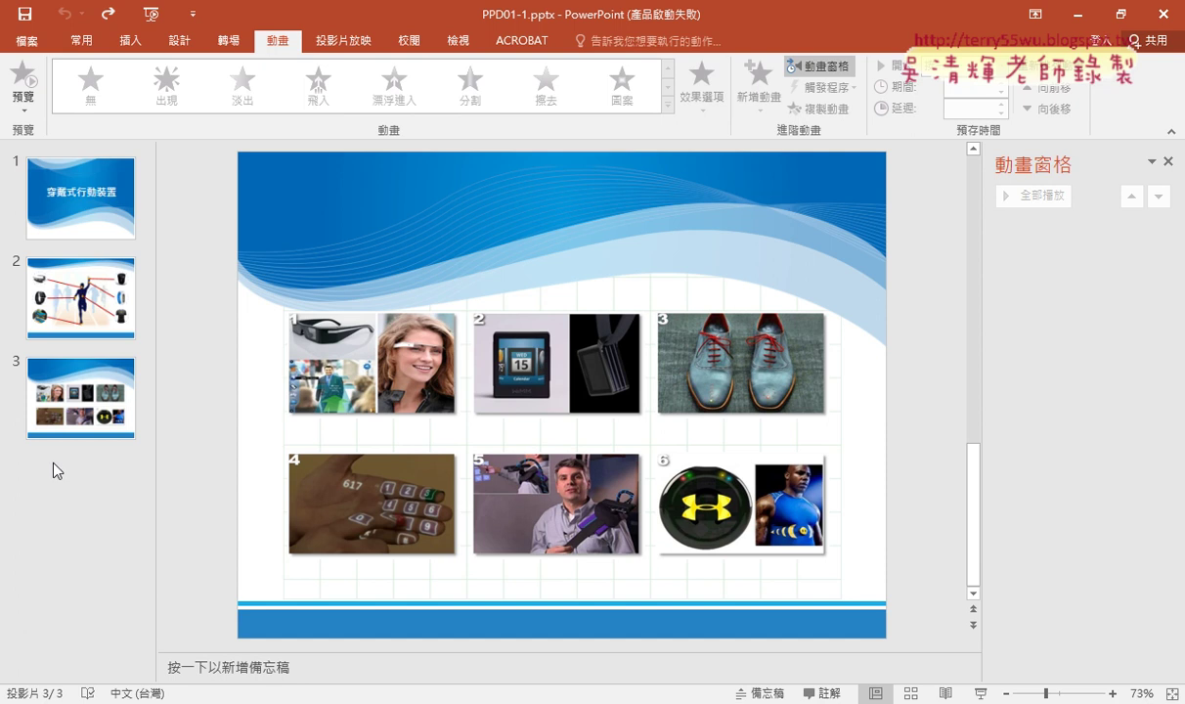
click(82, 453)
key(ctrl+v)
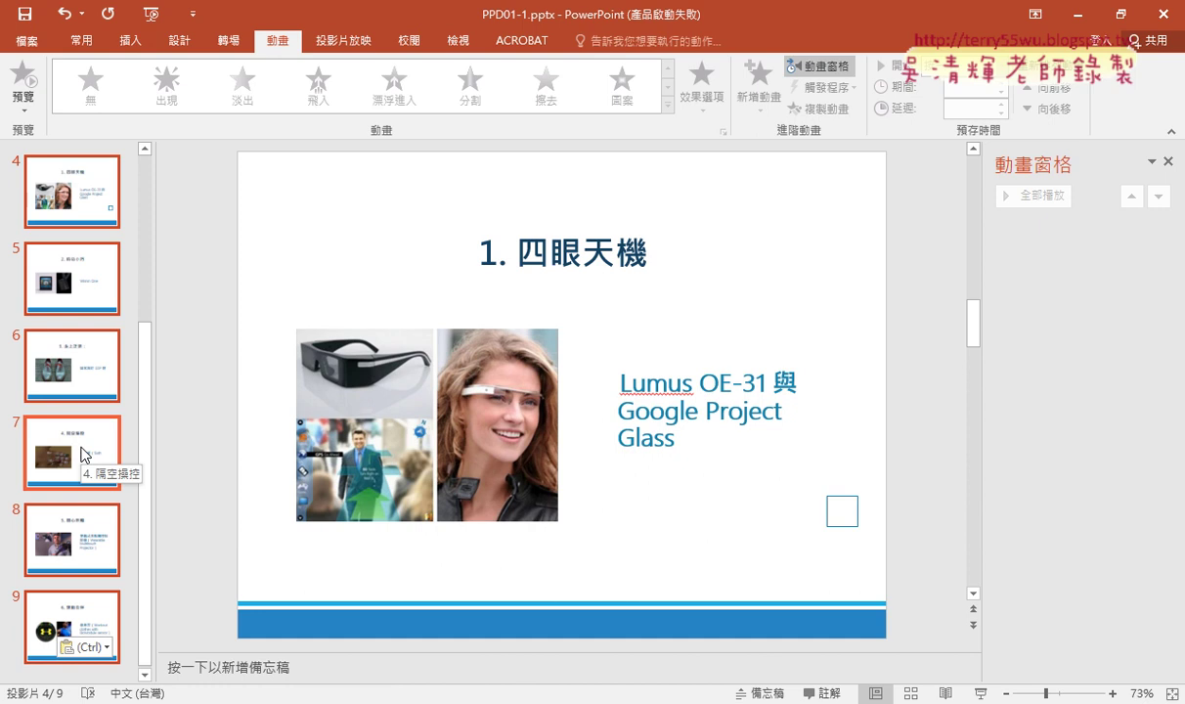
scroll(69, 303, up, 5)
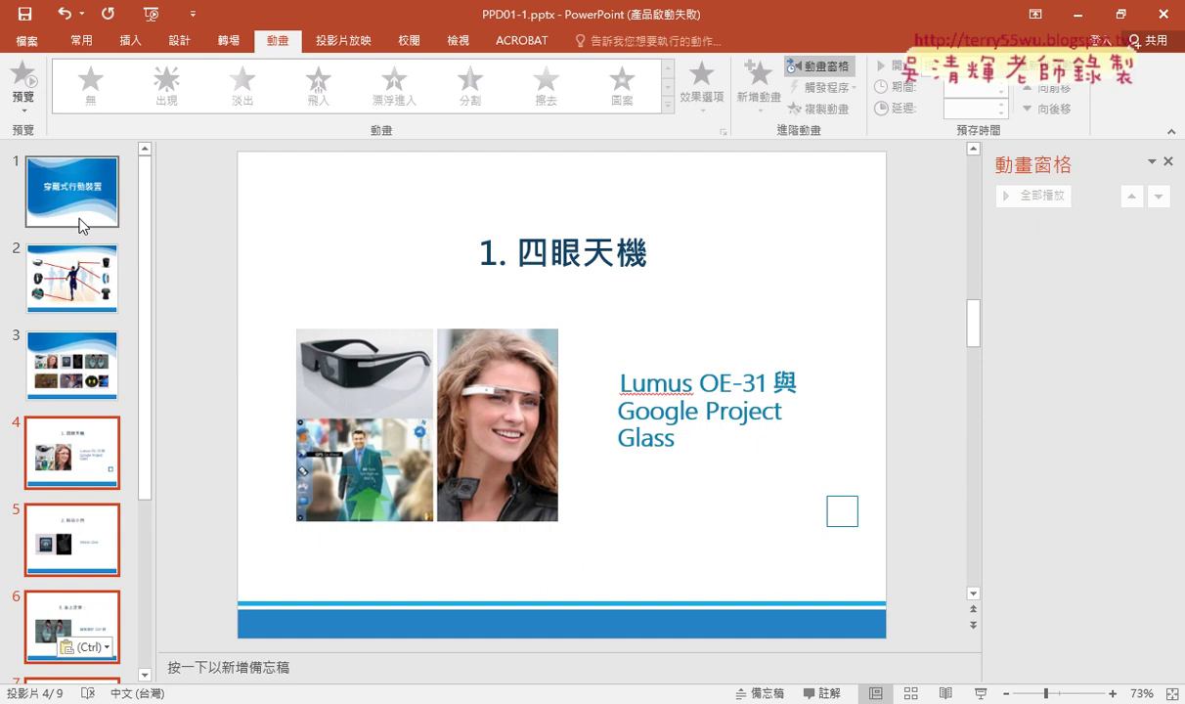
click(79, 219)
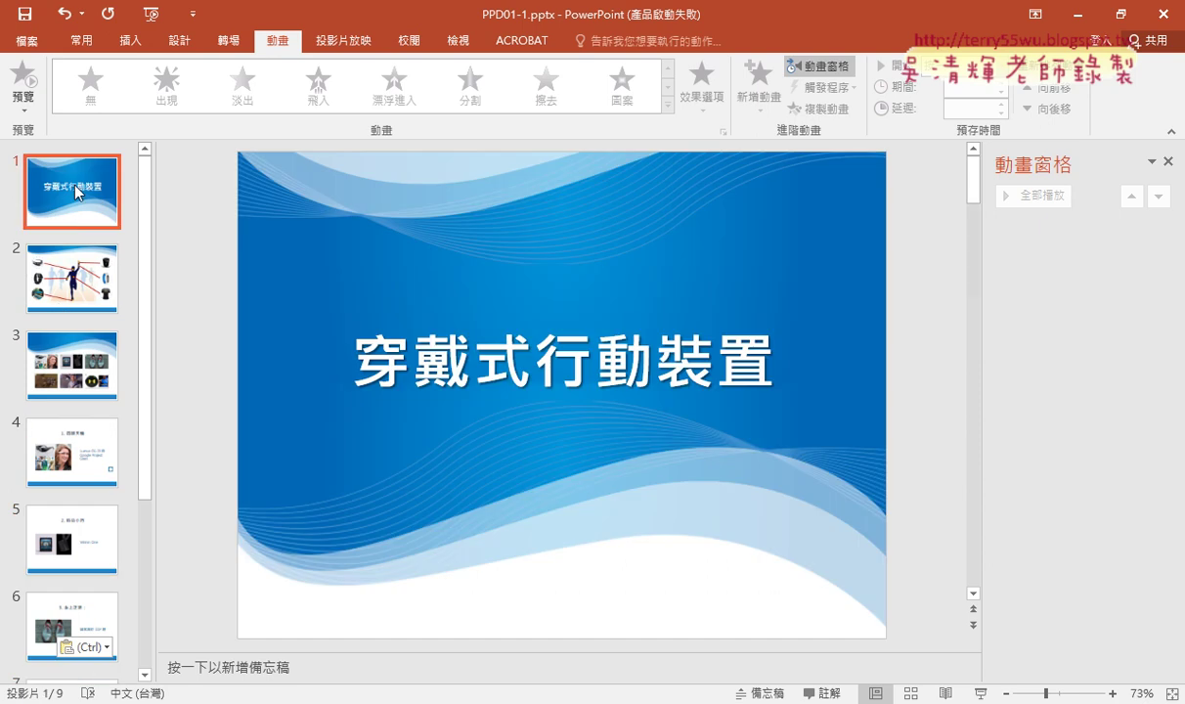
Open the New Slide layout gallery, then dismiss it without adding a slide
click(40, 46)
click(39, 35)
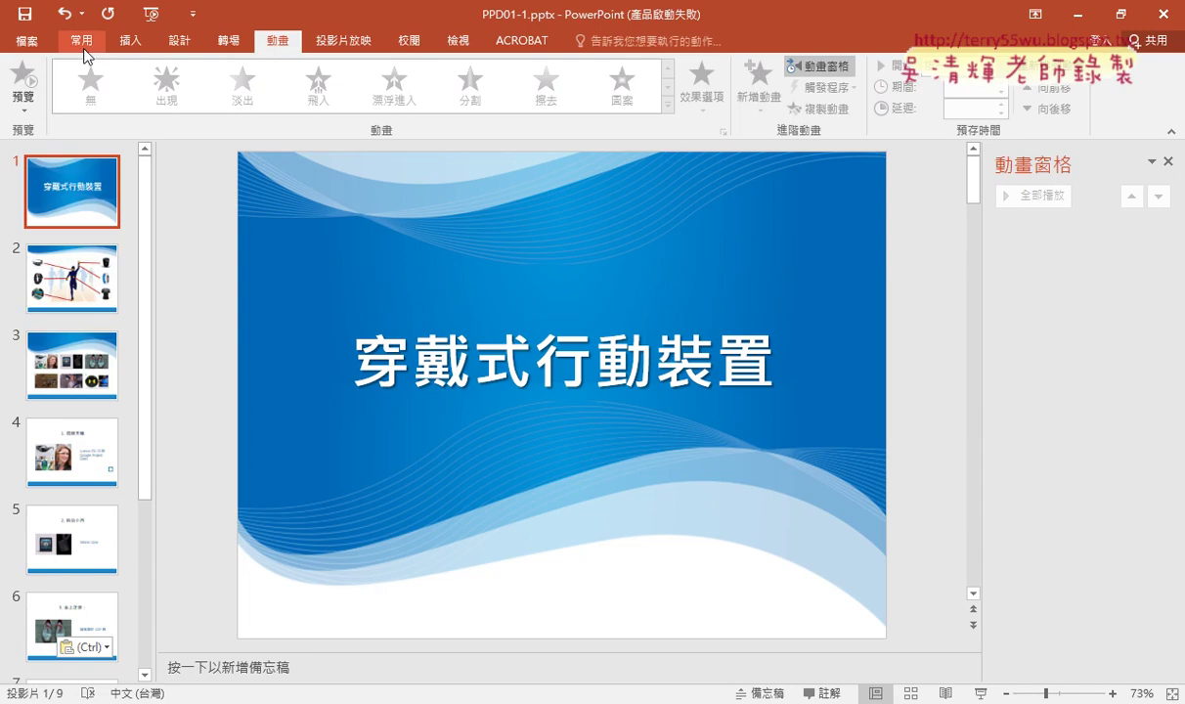
click(82, 41)
click(145, 105)
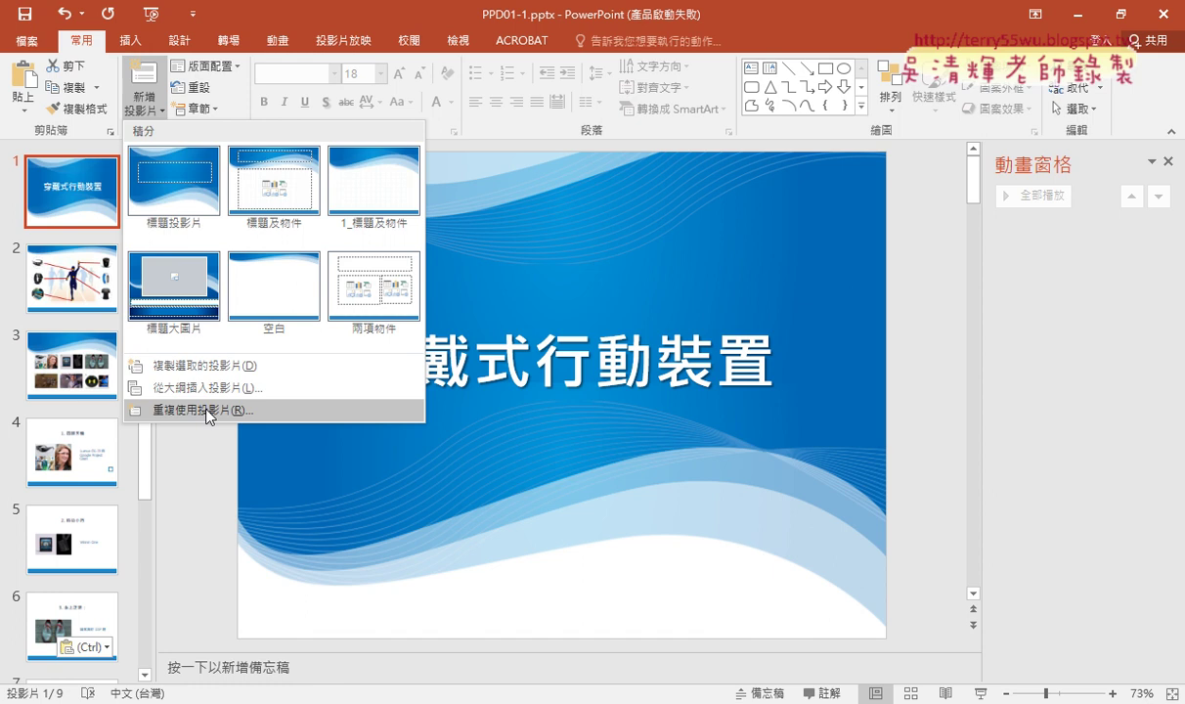
key(Escape)
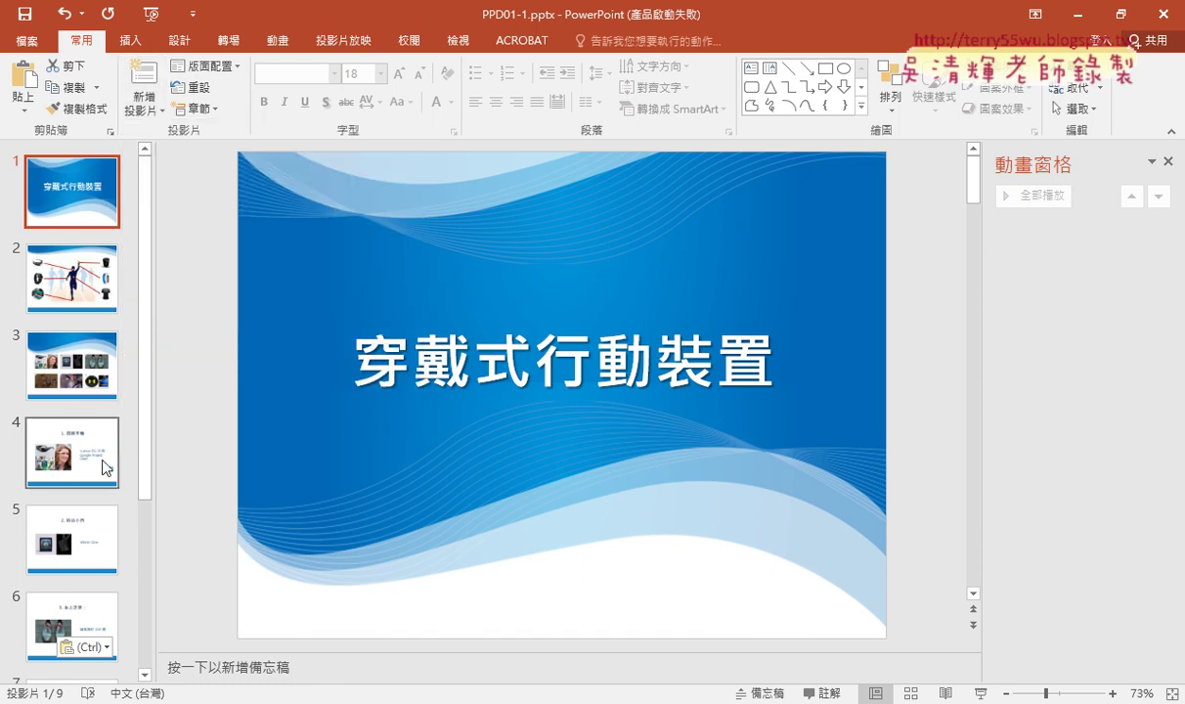
Select slides 4 through 9 together in the thumbnail pane
drag(144, 439, 147, 620)
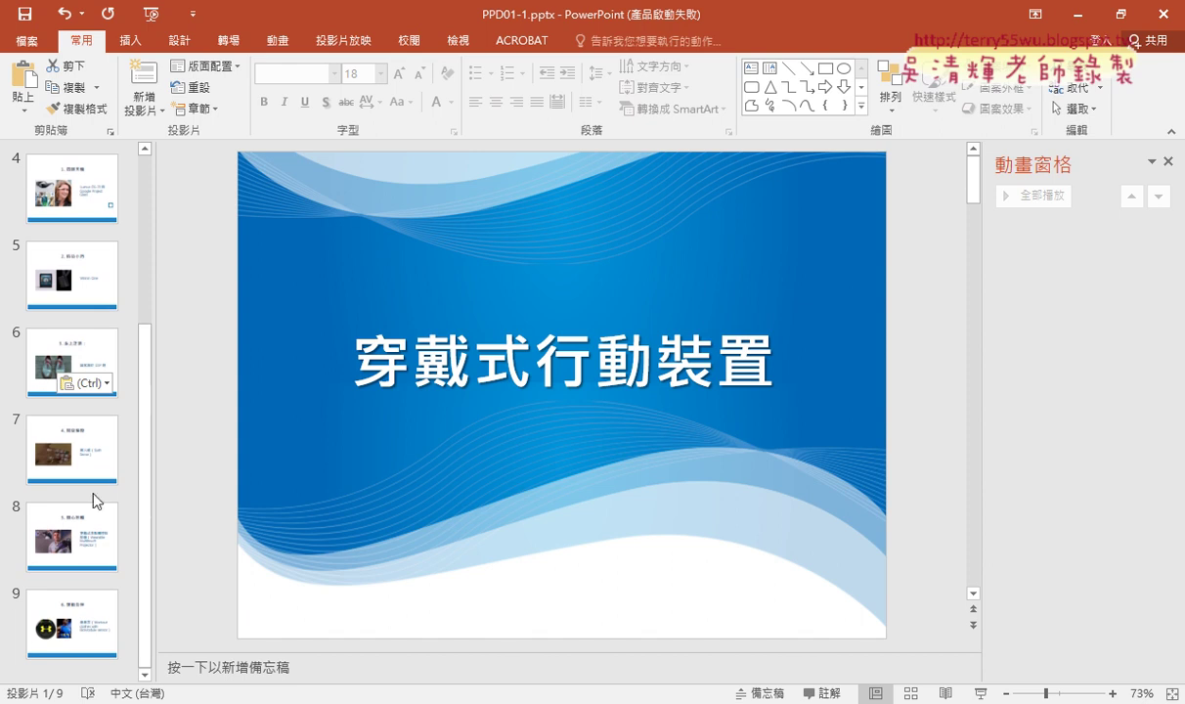
click(82, 199)
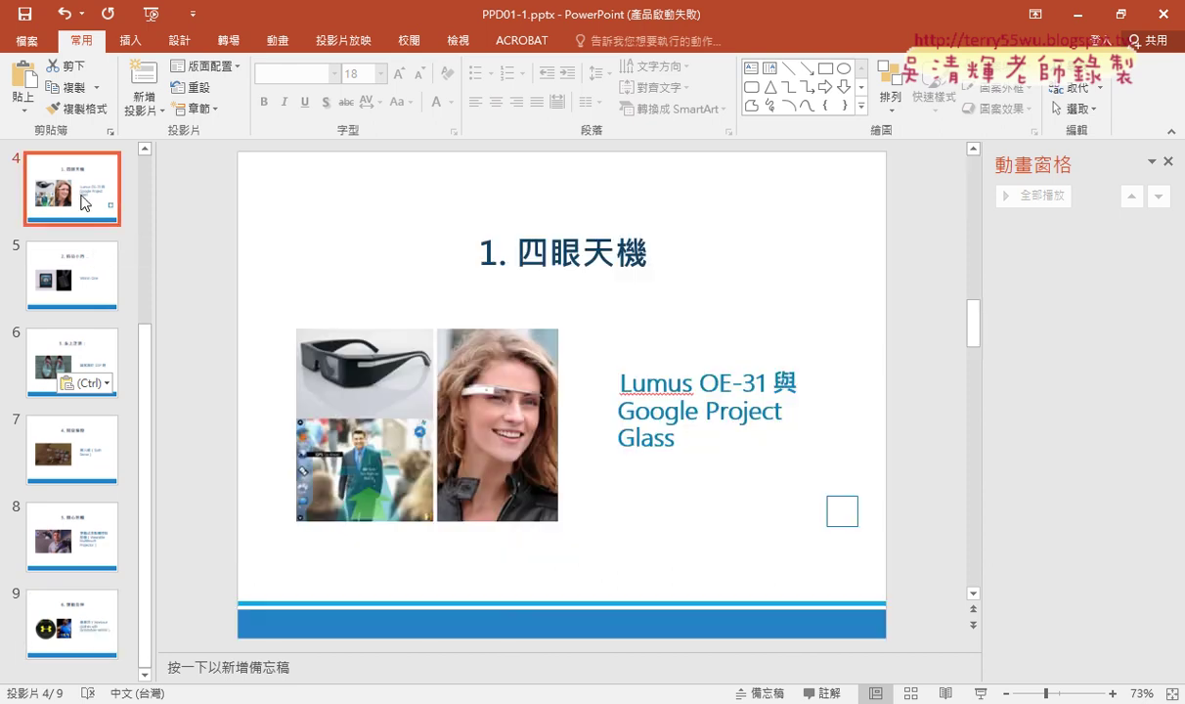
shift+click(88, 641)
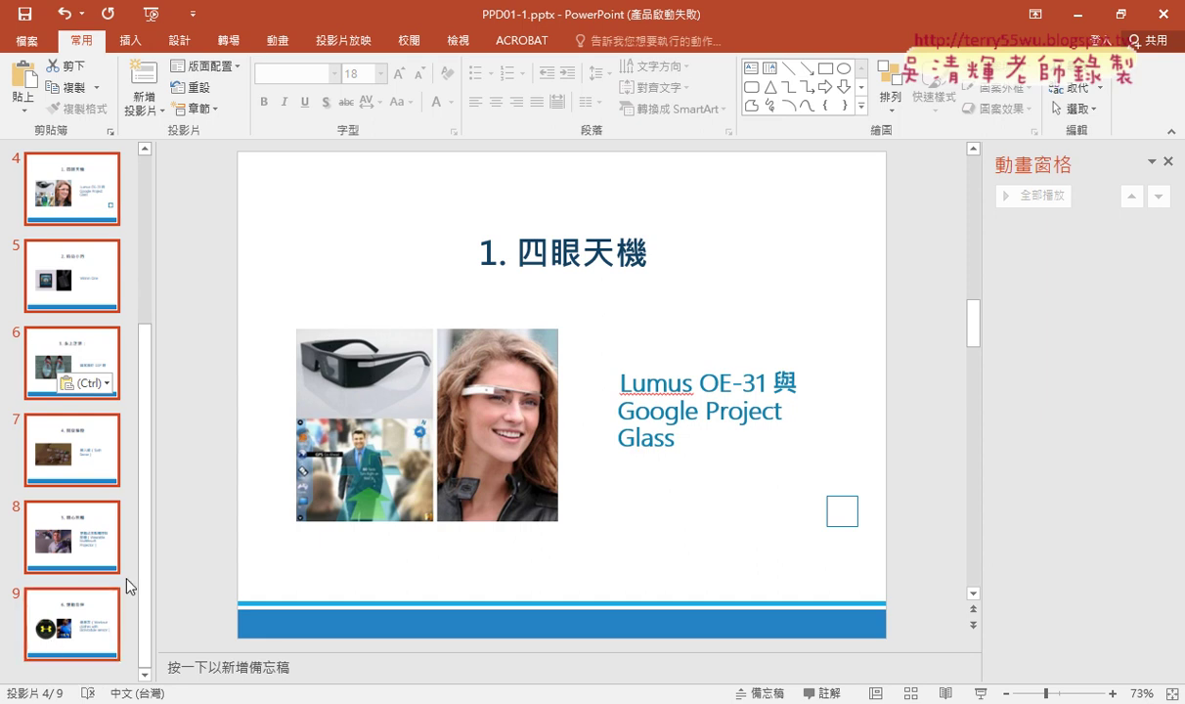
Close the Animation Pane and give slides 4–9 the 標題大圖片 layout, then return to the task PDF
click(1168, 162)
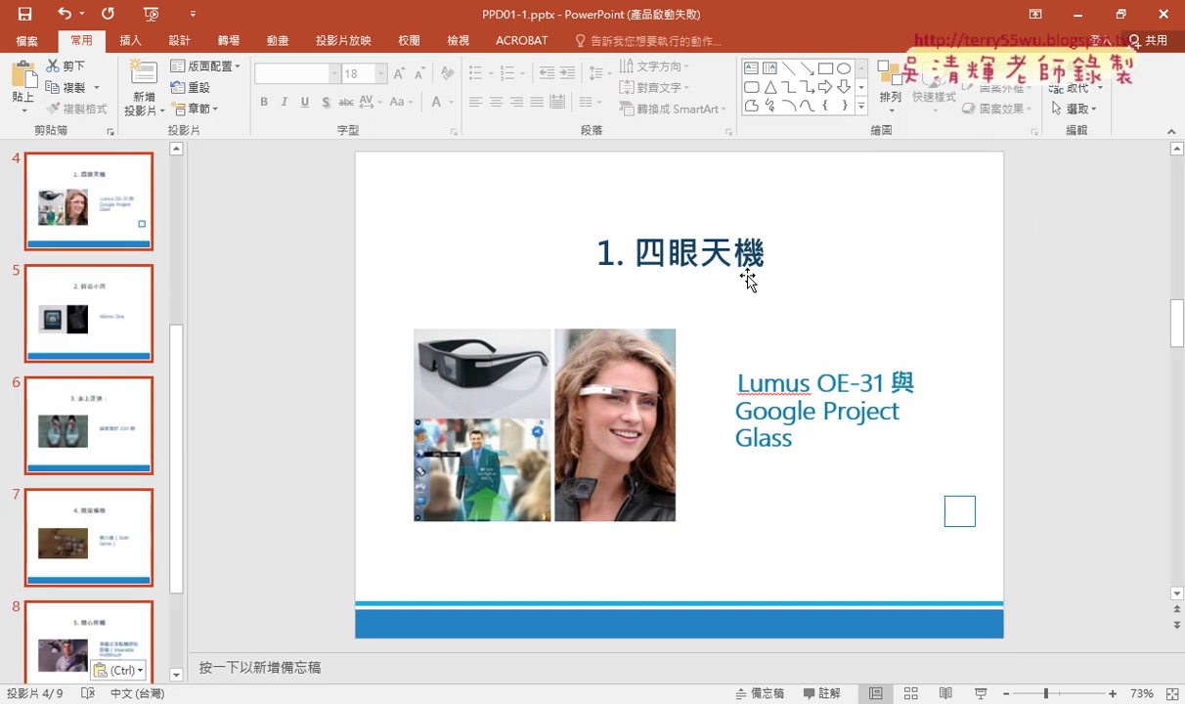
click(213, 67)
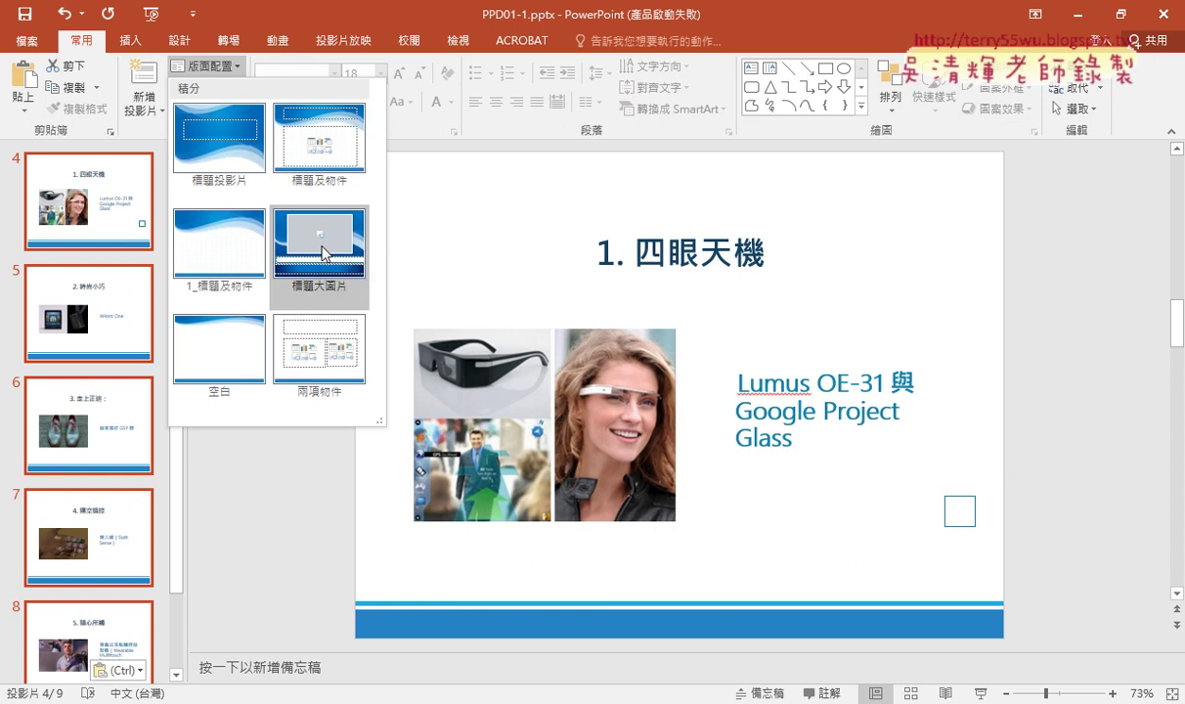
drag(231, 86, 247, 82)
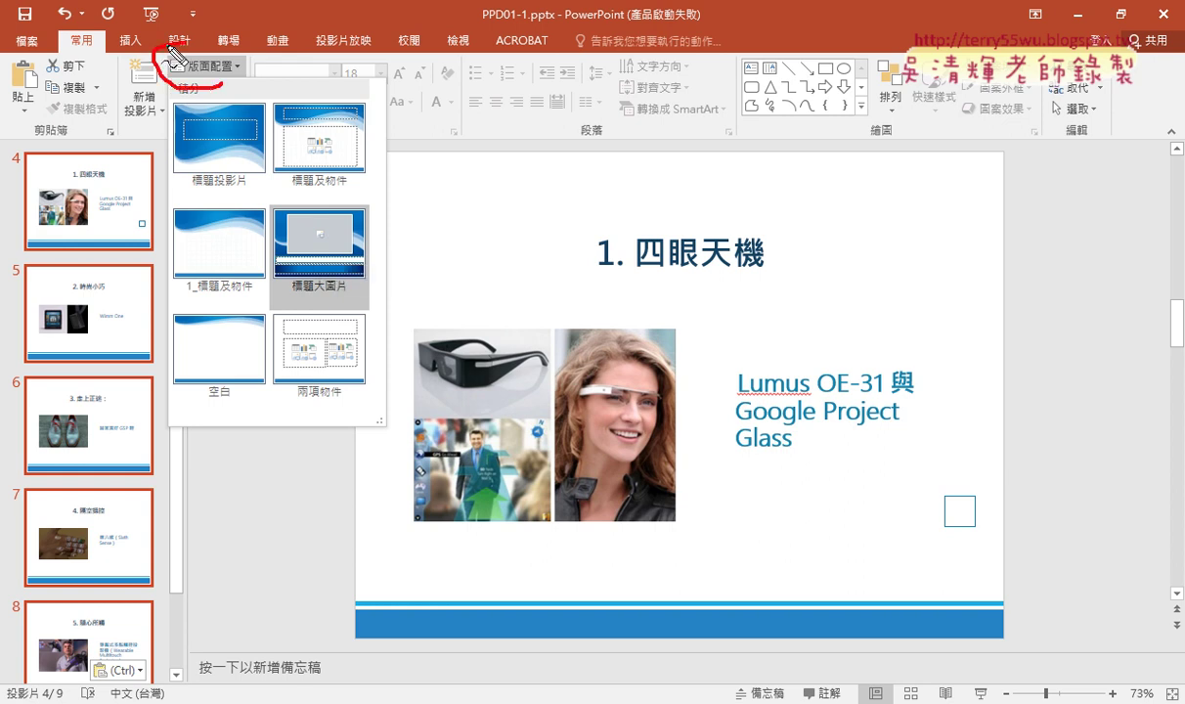
drag(370, 310, 350, 293)
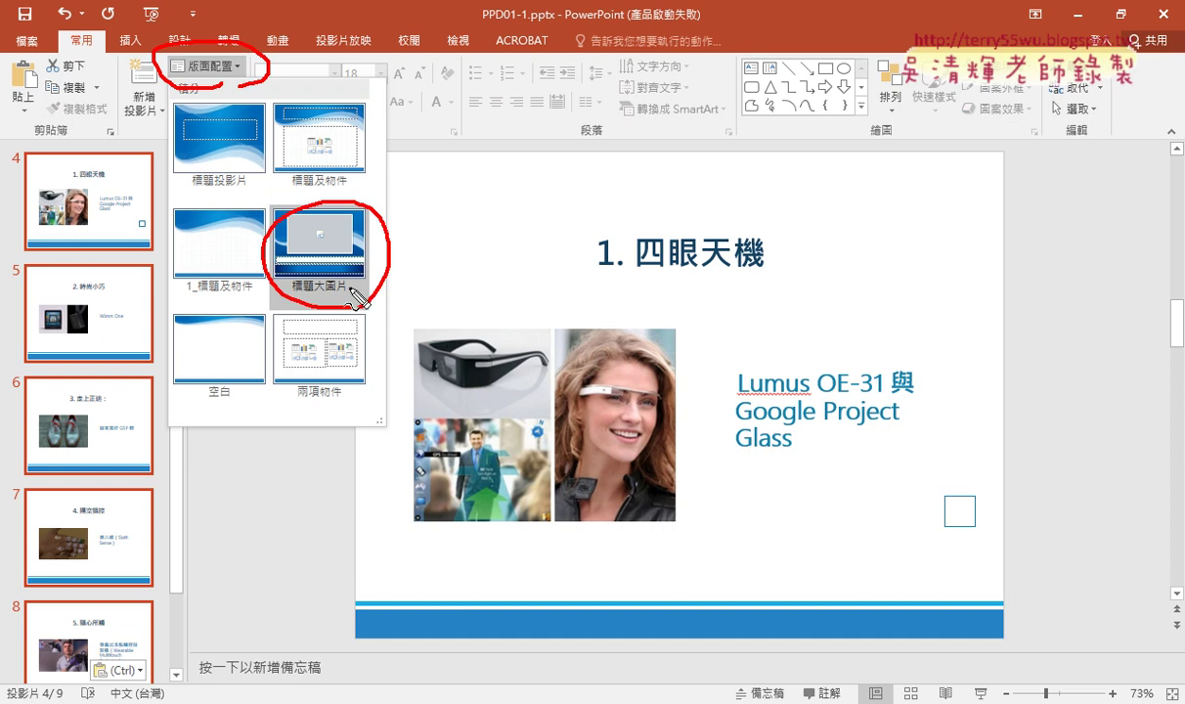
key(Escape)
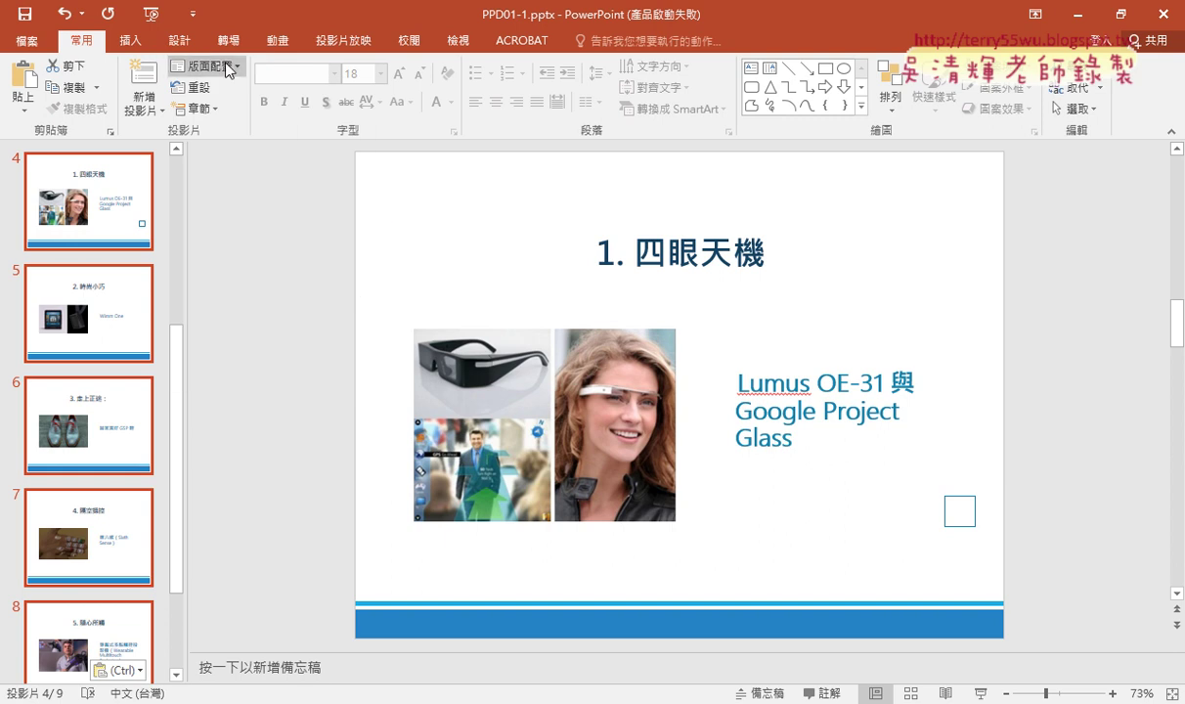
click(207, 65)
click(330, 258)
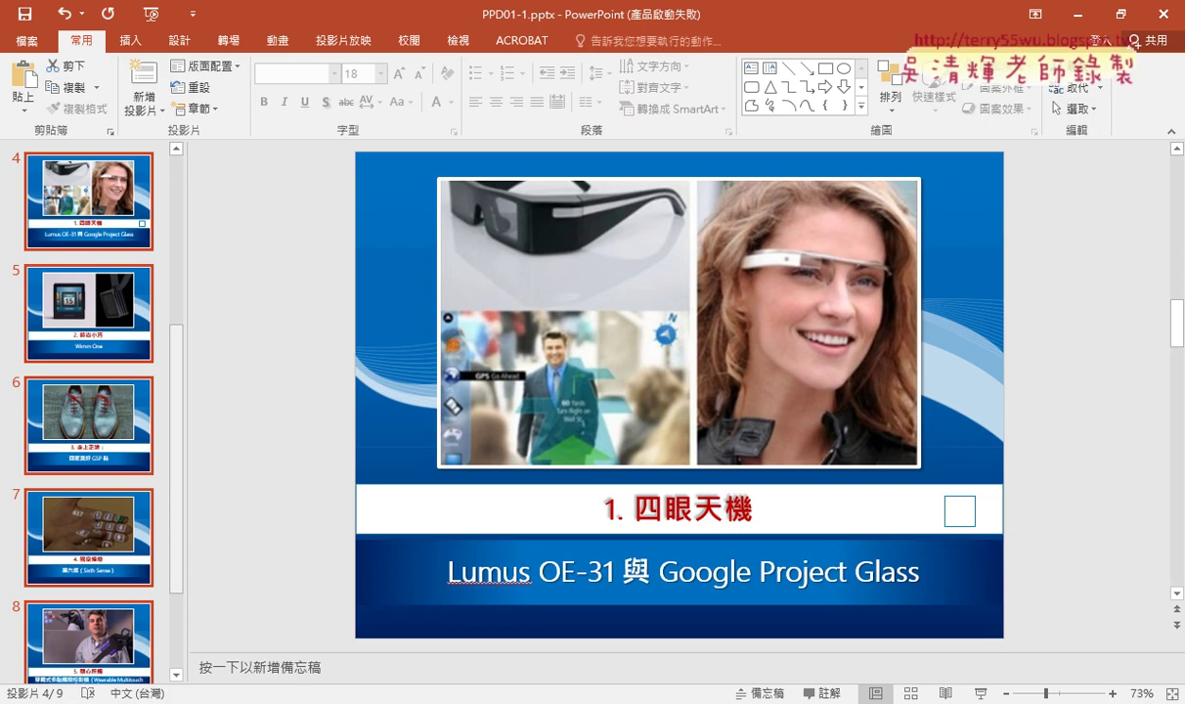
key(alt+Tab)
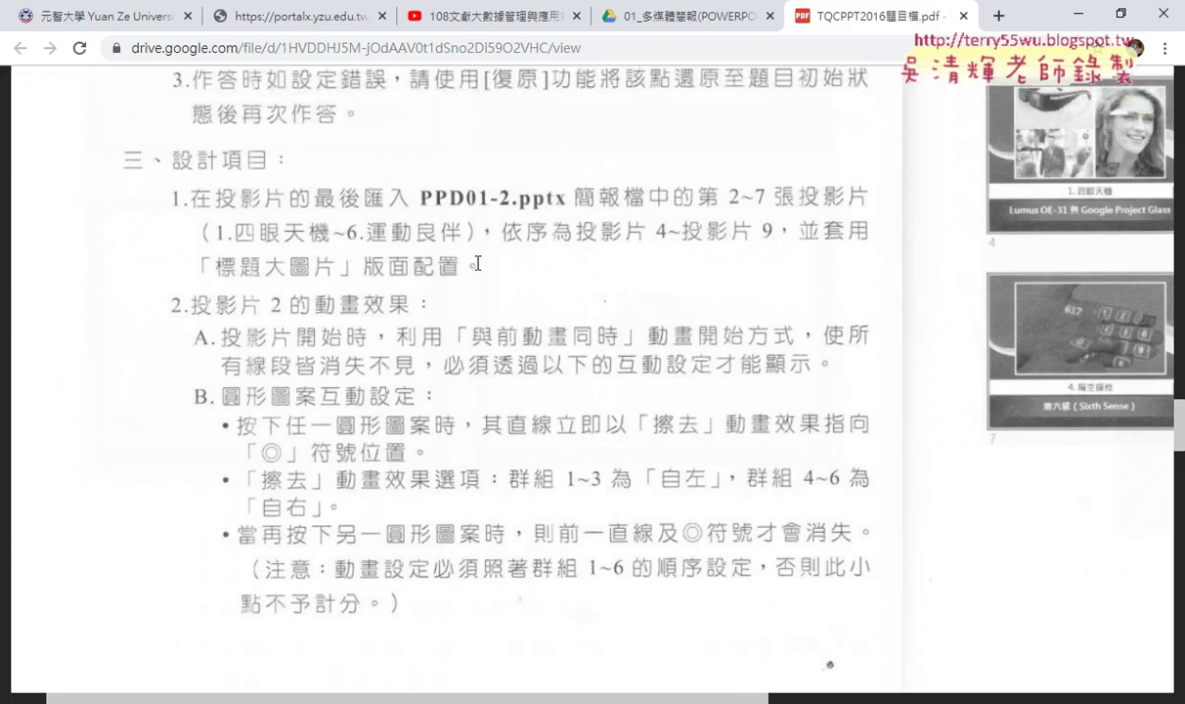
Scroll the task PDF to slide 2's animation requirements, then return to PPD01-1.pptx
scroll(477, 263, down, 2)
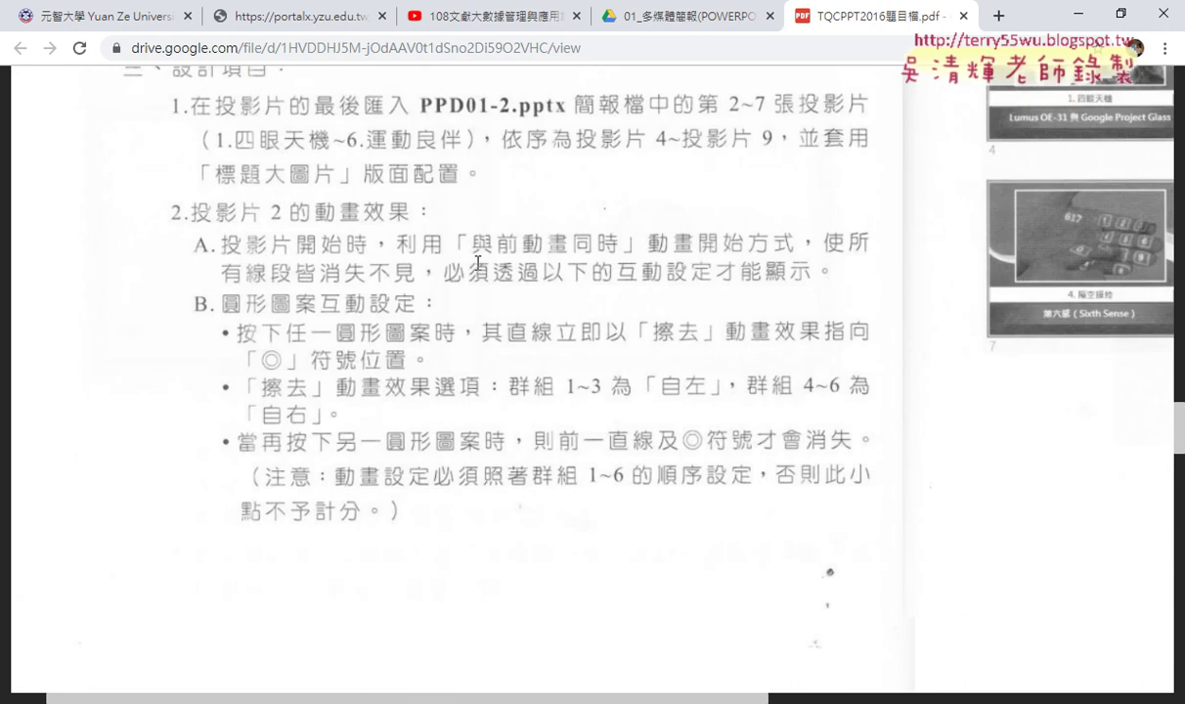
mouse_move(294, 700)
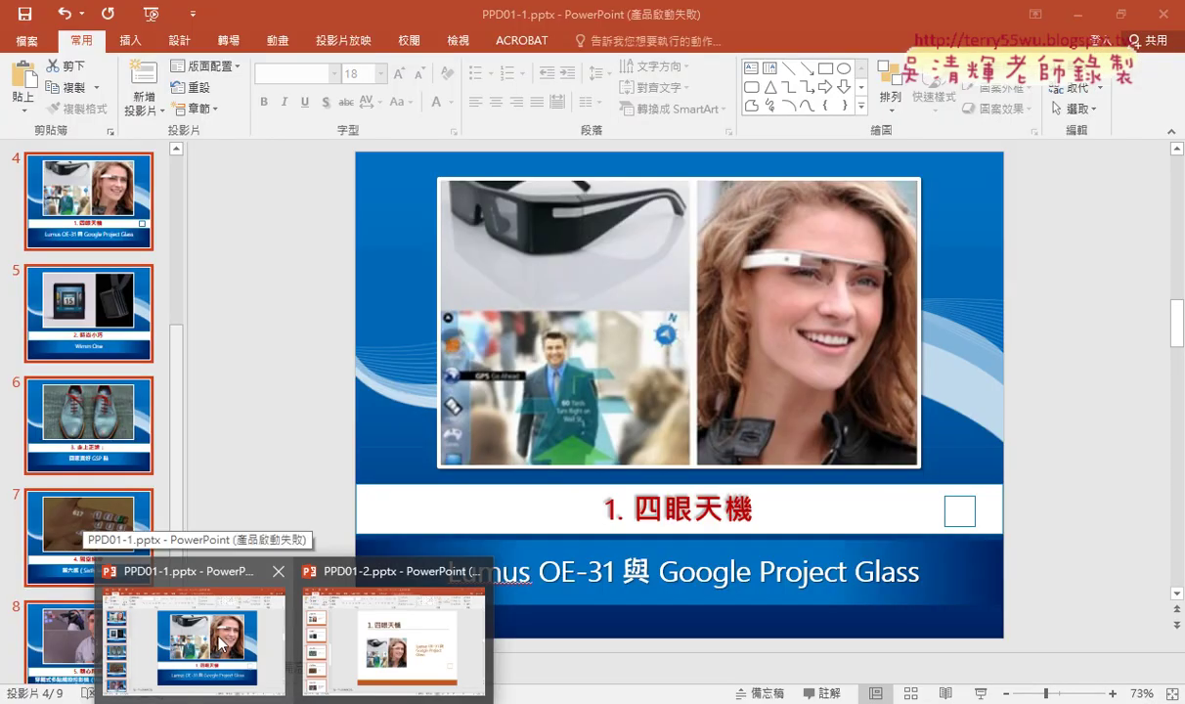
click(219, 645)
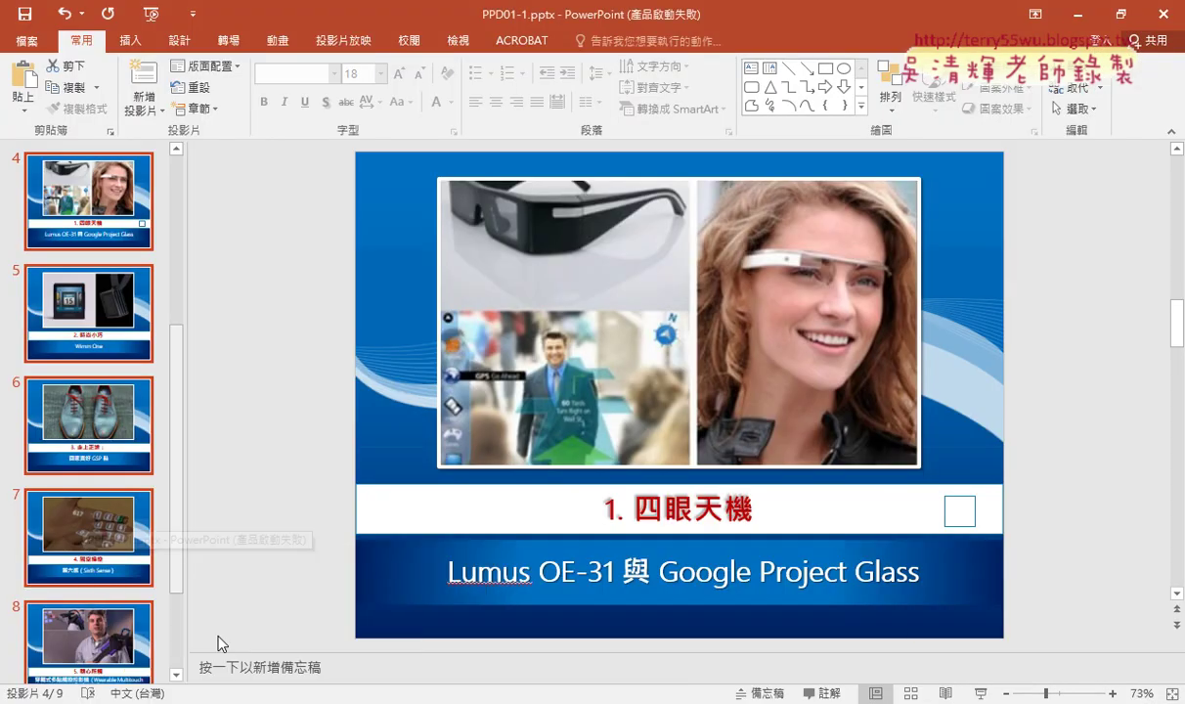
scroll(117, 312, up, 3)
Open slide 2 and ink an arrow from the glasses to the runner, crossing out the other lines
click(106, 315)
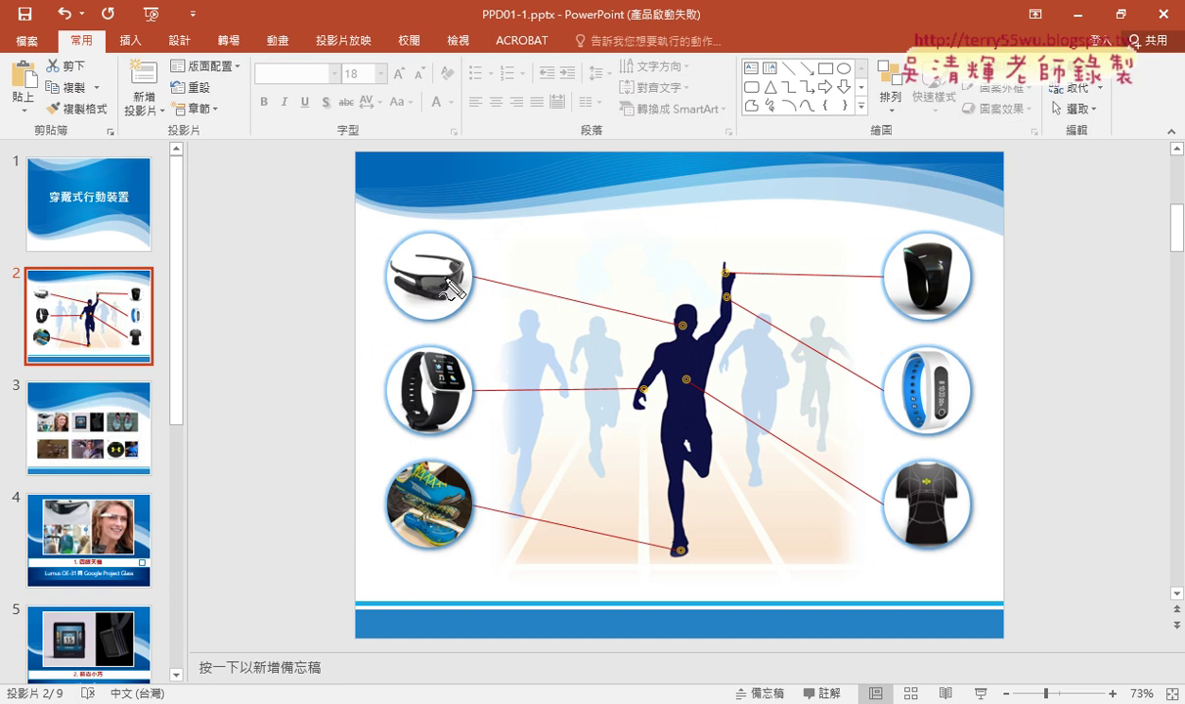
drag(473, 325, 381, 332)
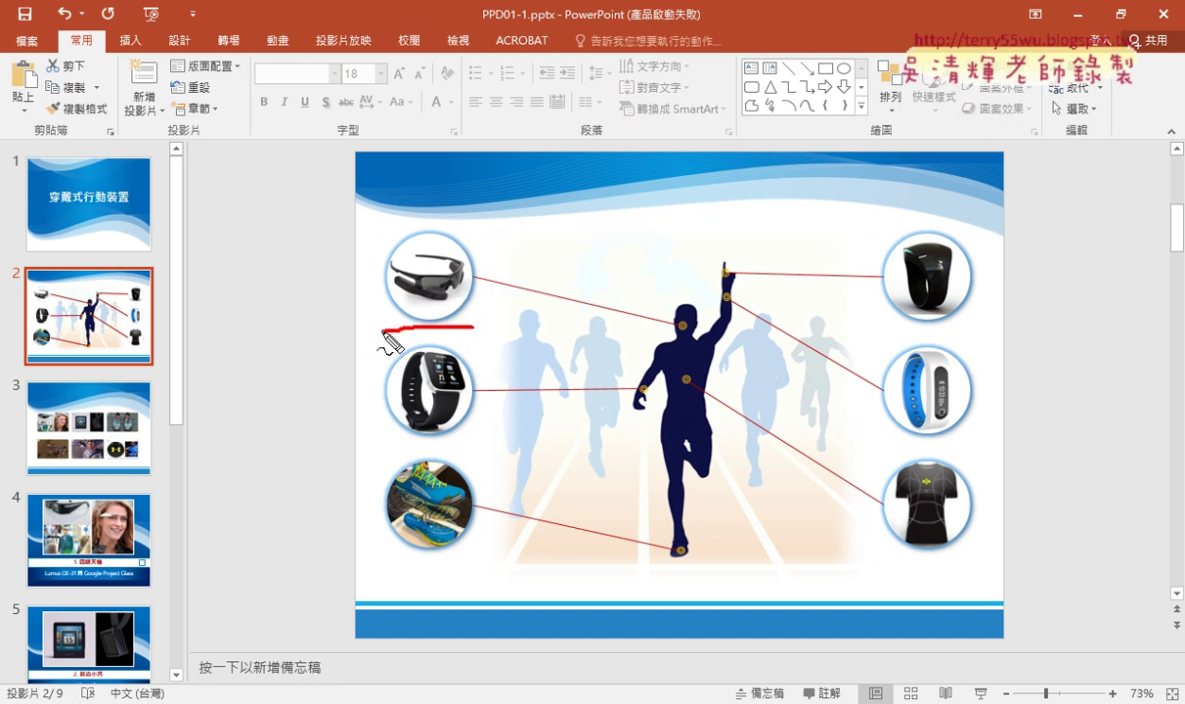
drag(477, 278, 681, 324)
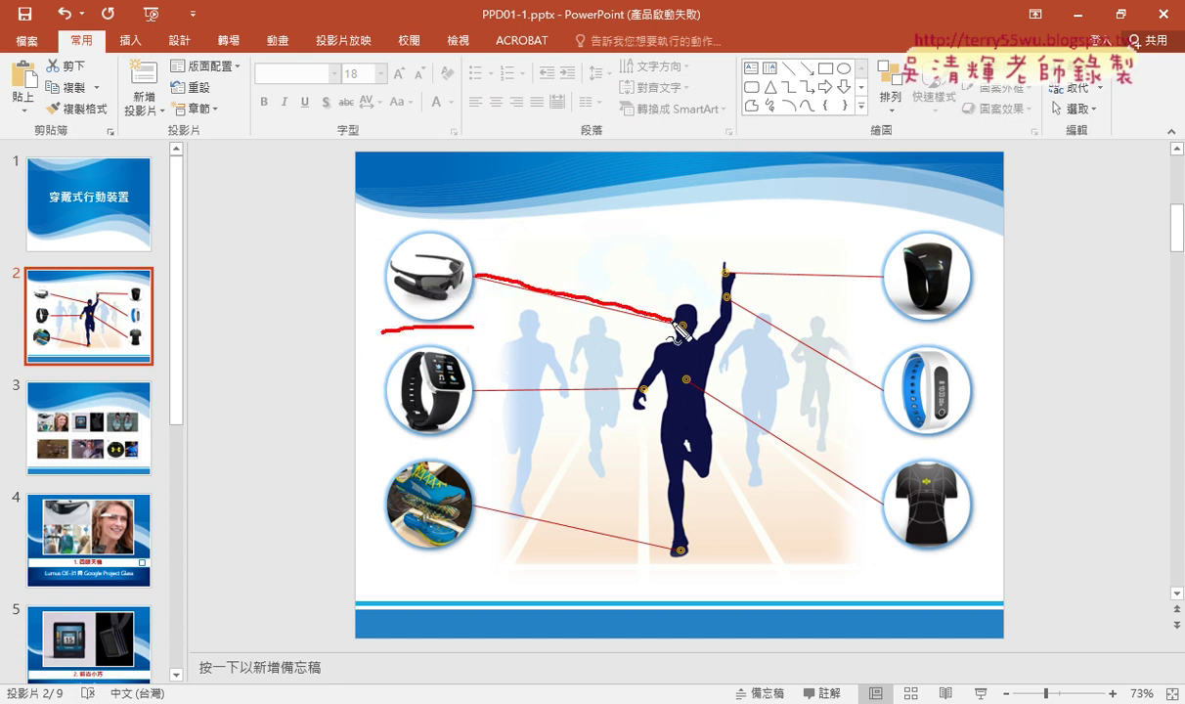
drag(651, 285, 681, 321)
drag(682, 325, 622, 341)
mouse_move(580, 374)
mouse_down()
mouse_move(553, 403)
mouse_move(582, 406)
mouse_up()
mouse_move(600, 506)
mouse_down()
mouse_move(566, 536)
mouse_move(588, 535)
mouse_up()
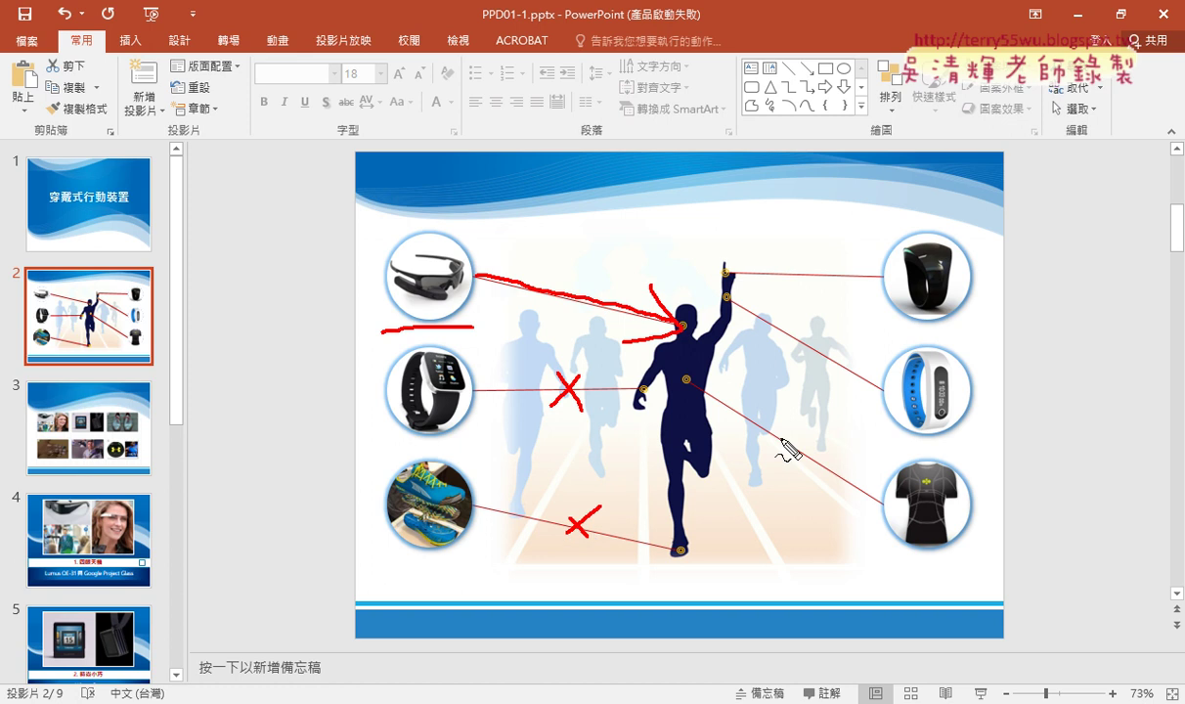
drag(803, 423, 777, 448)
drag(783, 423, 796, 442)
drag(837, 347, 823, 377)
drag(820, 351, 839, 369)
mouse_move(840, 246)
mouse_down()
mouse_move(822, 293)
mouse_move(842, 286)
mouse_up()
drag(522, 213, 471, 262)
mouse_move(474, 235)
mouse_down()
mouse_move(471, 262)
mouse_move(504, 259)
mouse_up()
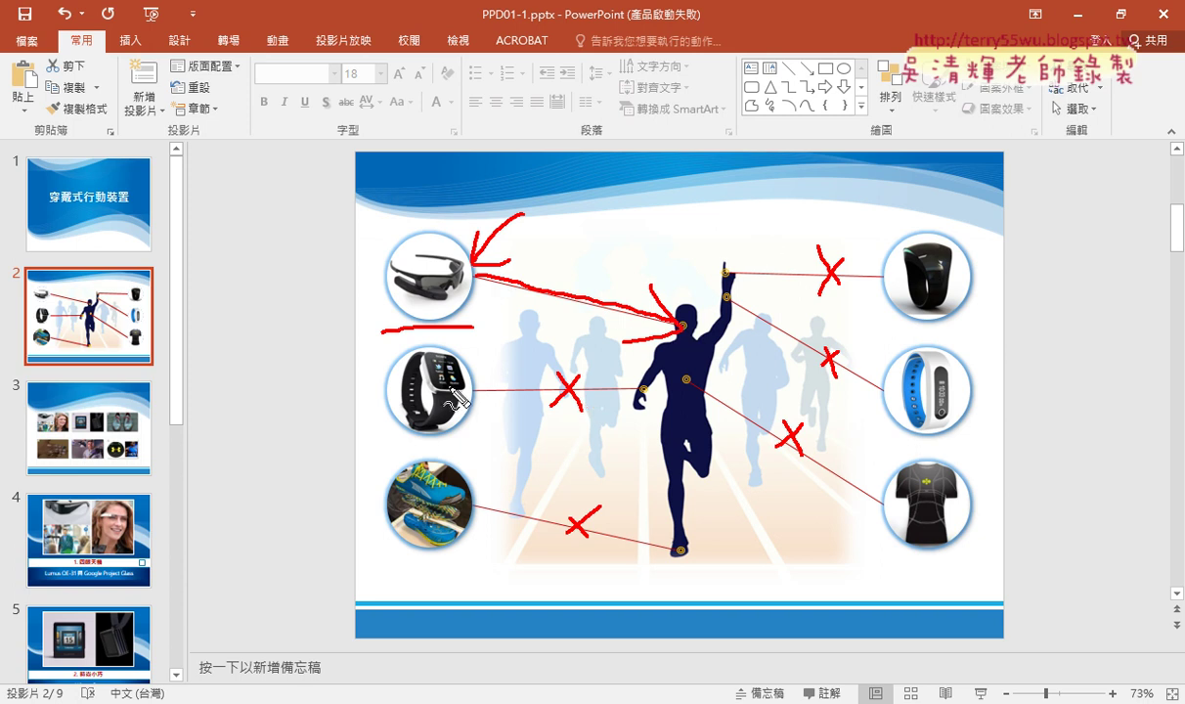
Redo the ink notes, point toward the animation features, then clear the ink and return to the PDF
key(e)
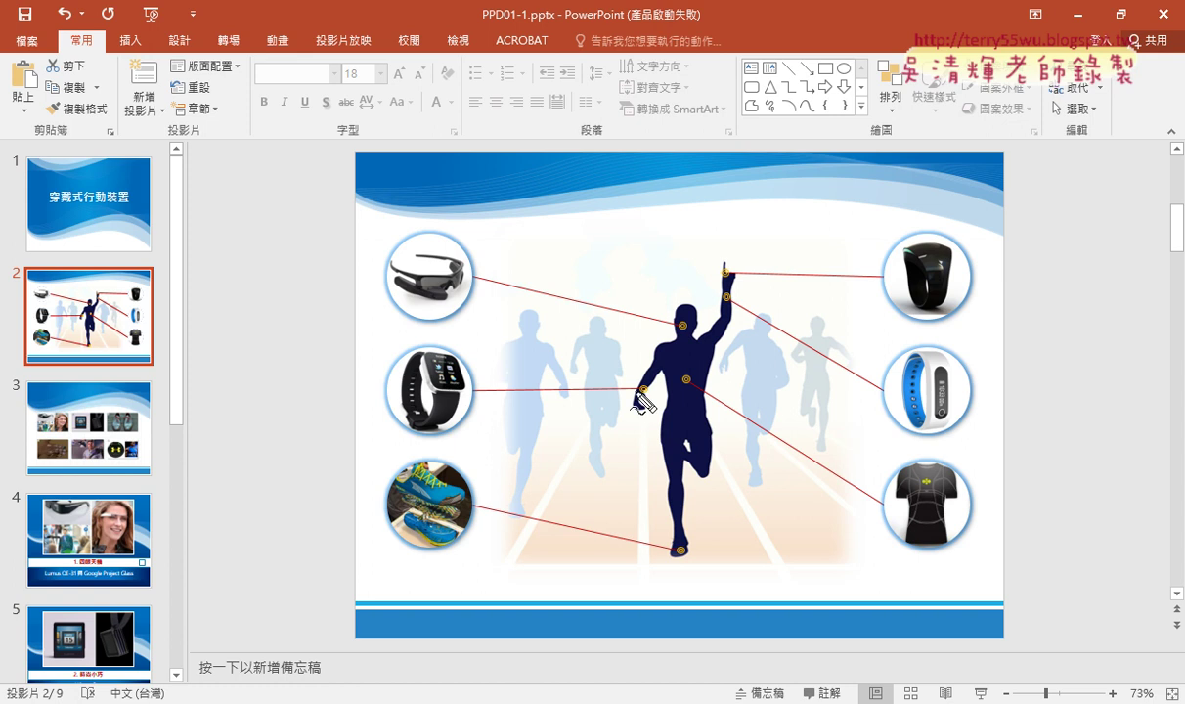
drag(472, 390, 633, 409)
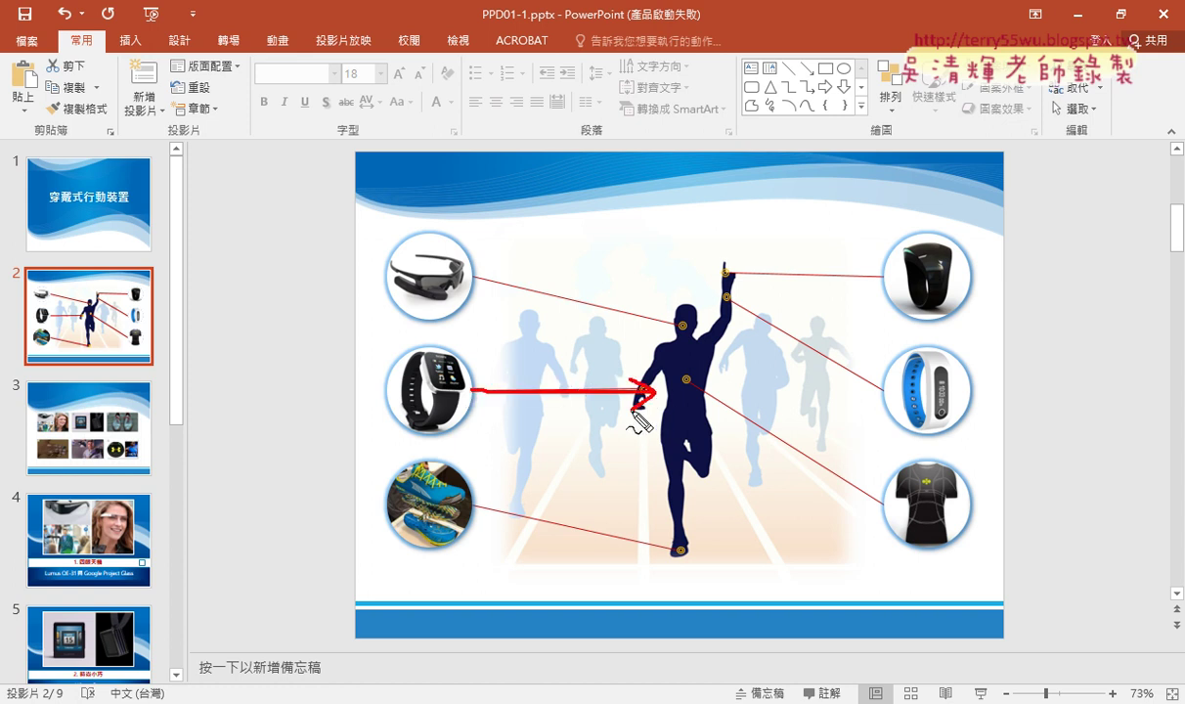
drag(562, 265, 598, 323)
drag(613, 256, 552, 322)
drag(586, 500, 616, 533)
drag(614, 497, 584, 531)
mouse_move(824, 404)
mouse_down()
mouse_move(792, 443)
mouse_move(816, 448)
mouse_up()
mouse_move(851, 325)
mouse_down()
mouse_move(804, 364)
mouse_move(843, 370)
mouse_up()
drag(830, 193, 781, 286)
drag(787, 239, 836, 292)
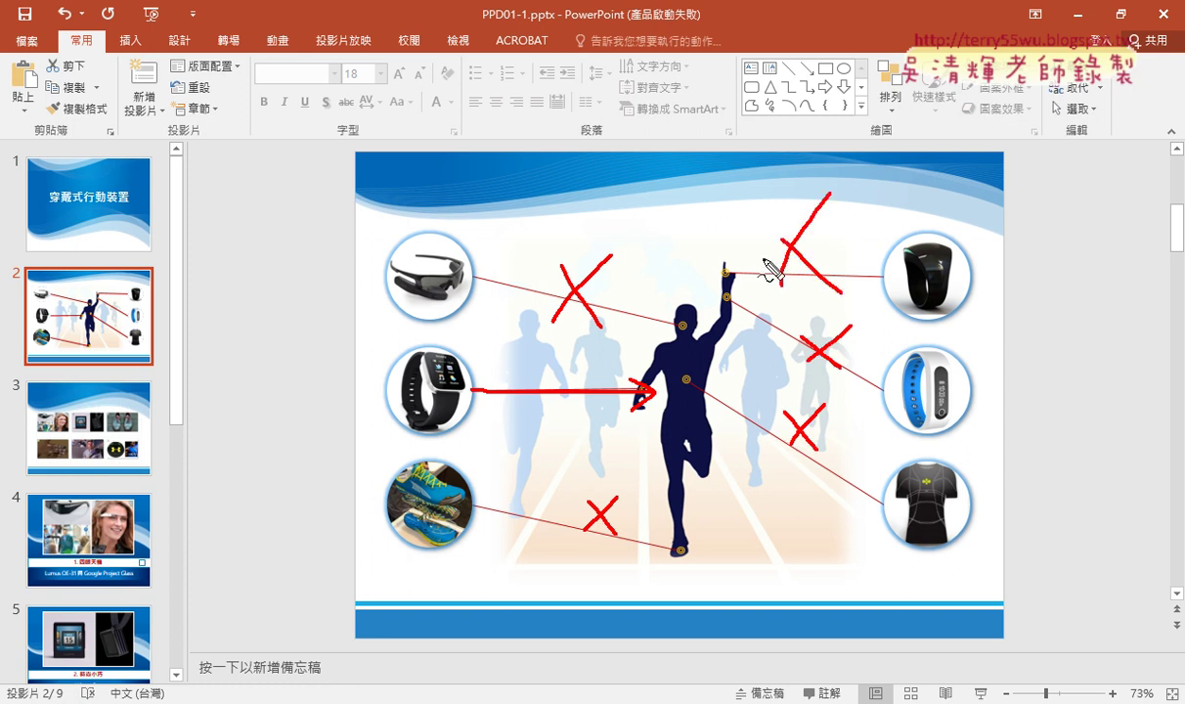
drag(245, 39, 311, 57)
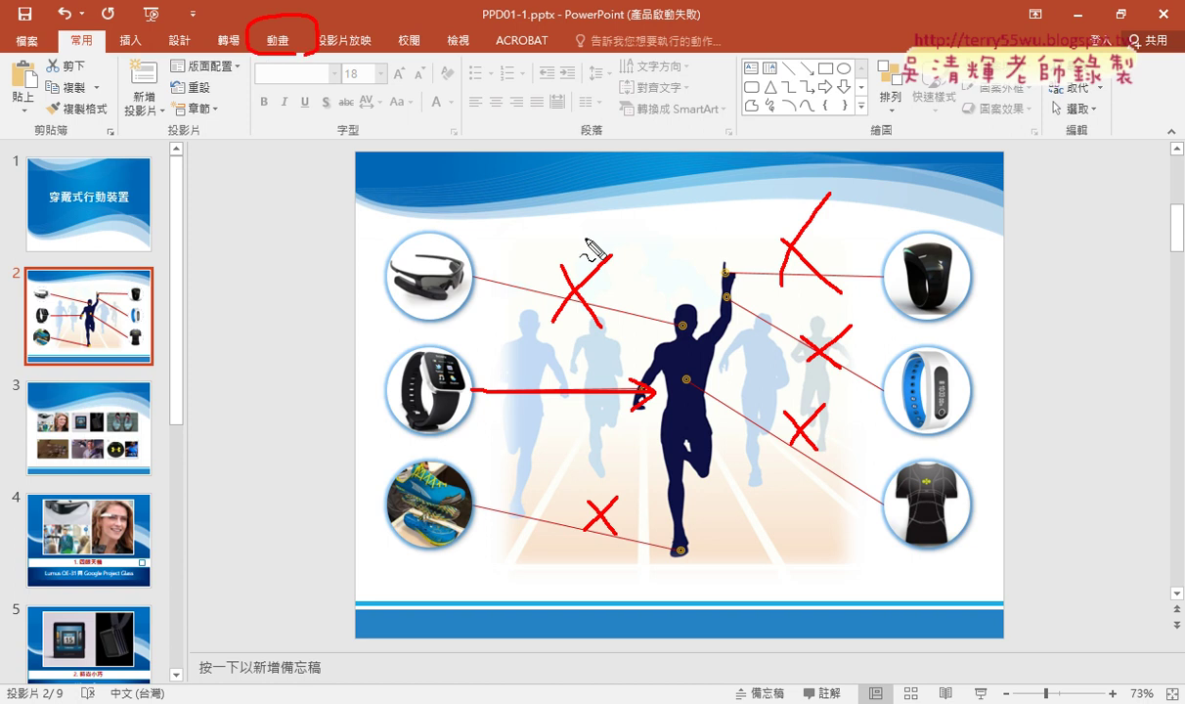
mouse_move(582, 233)
mouse_down()
mouse_move(326, 71)
mouse_move(333, 102)
mouse_move(419, 81)
mouse_up()
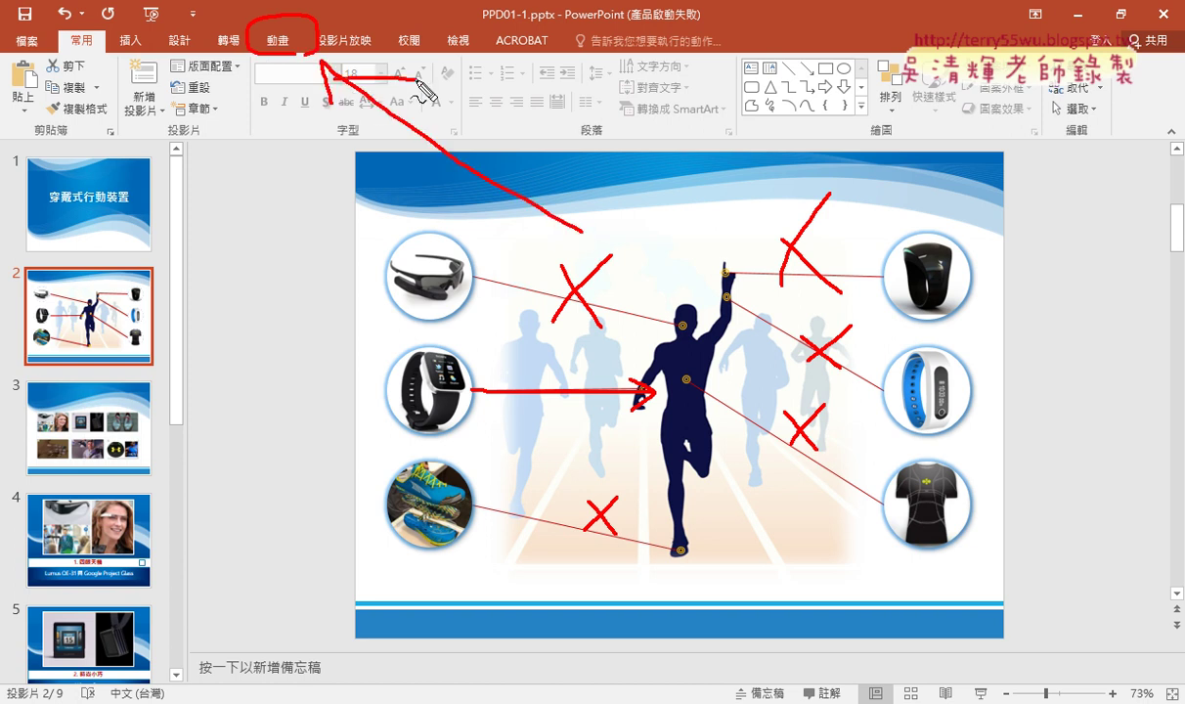
key(Escape)
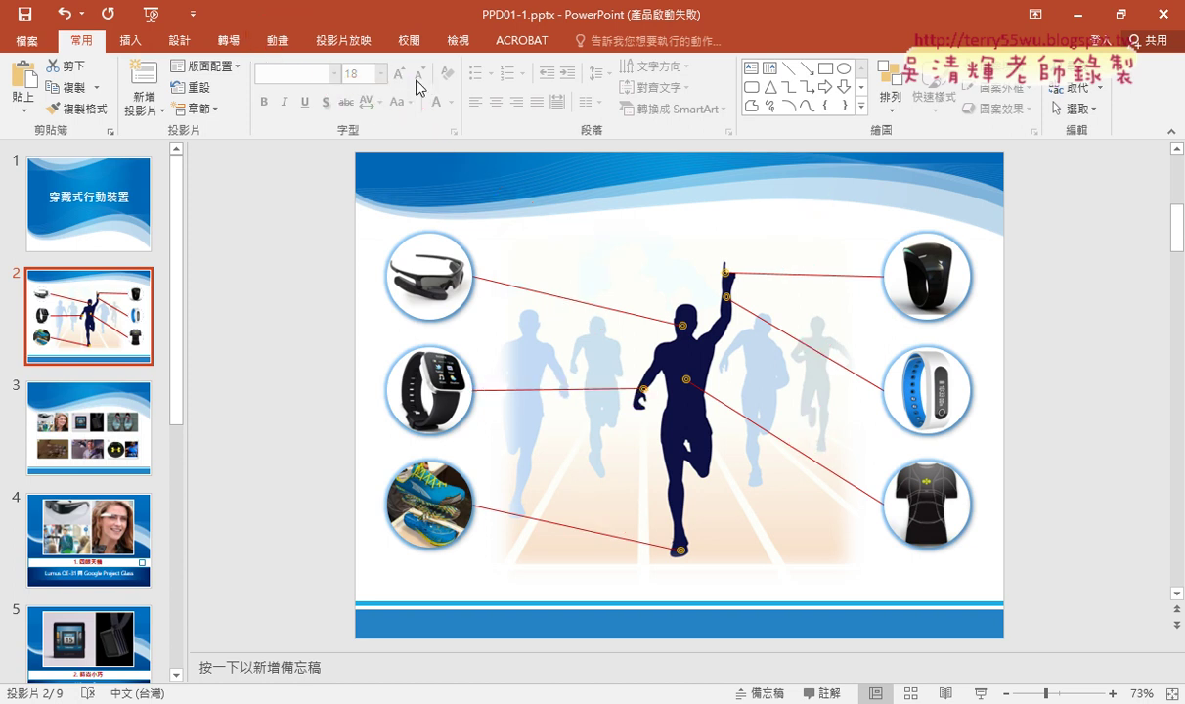
key(alt+Tab)
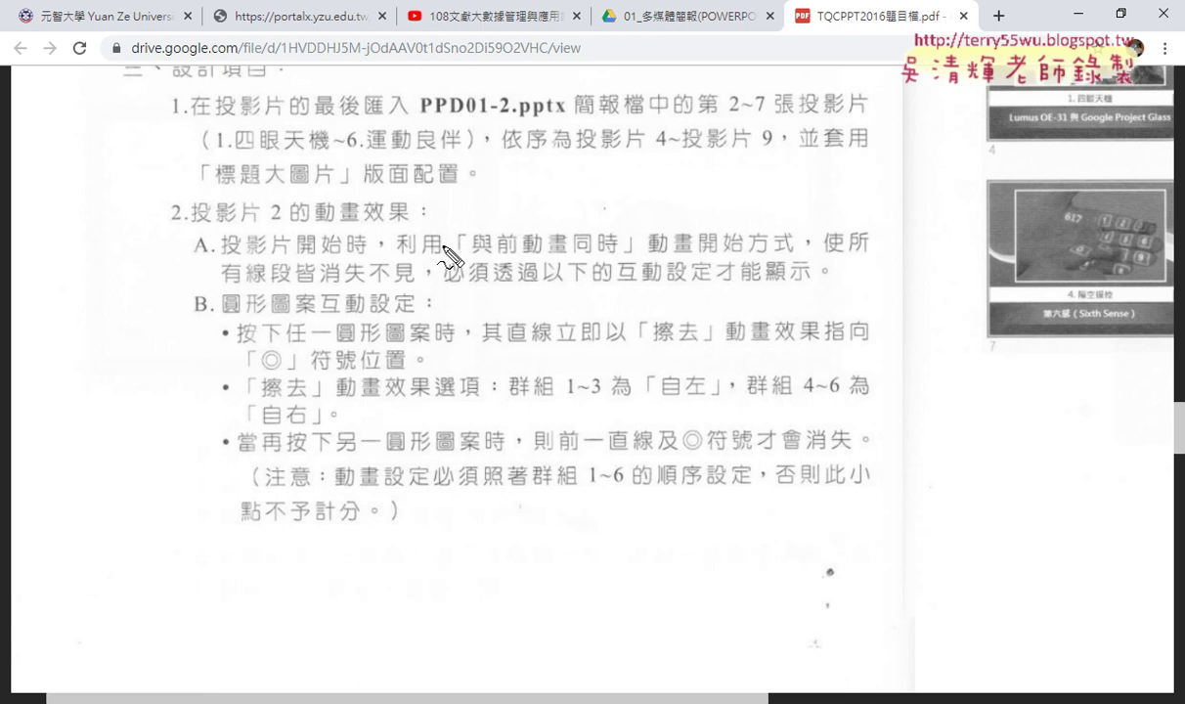
Underline the 與前動畫同時, 互動設定, 擦去 and 自左 requirements in the PDF, then clear the ink
drag(468, 260, 627, 260)
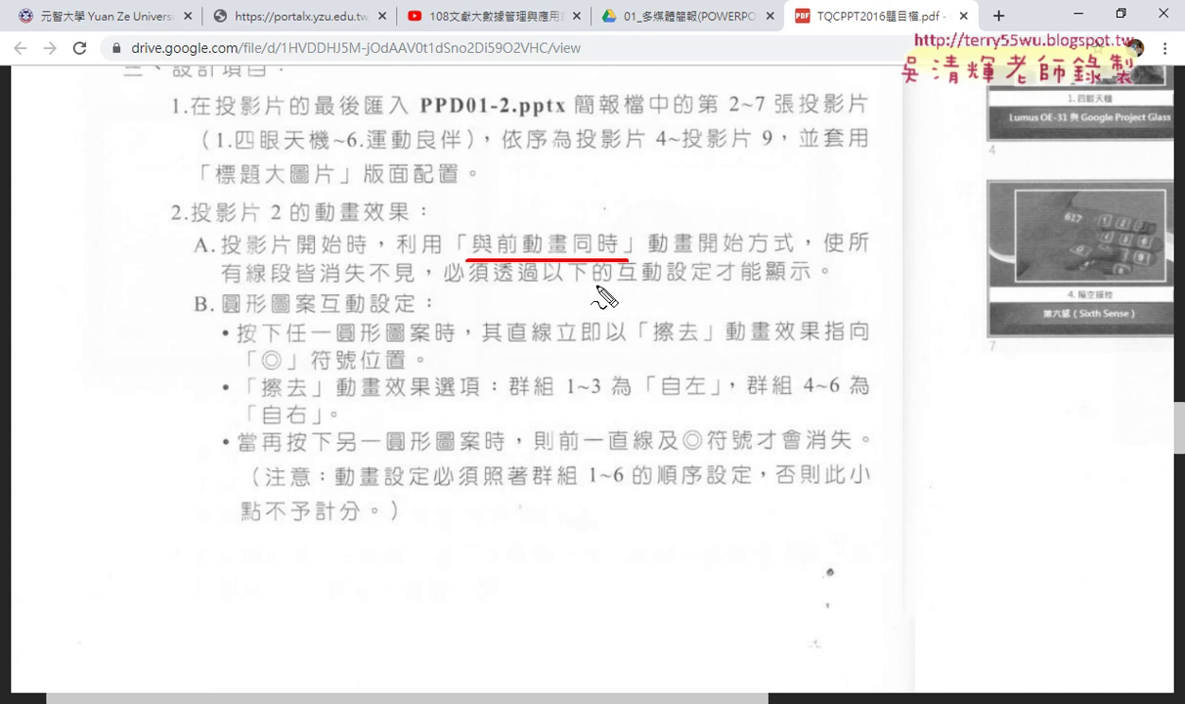
drag(616, 286, 715, 287)
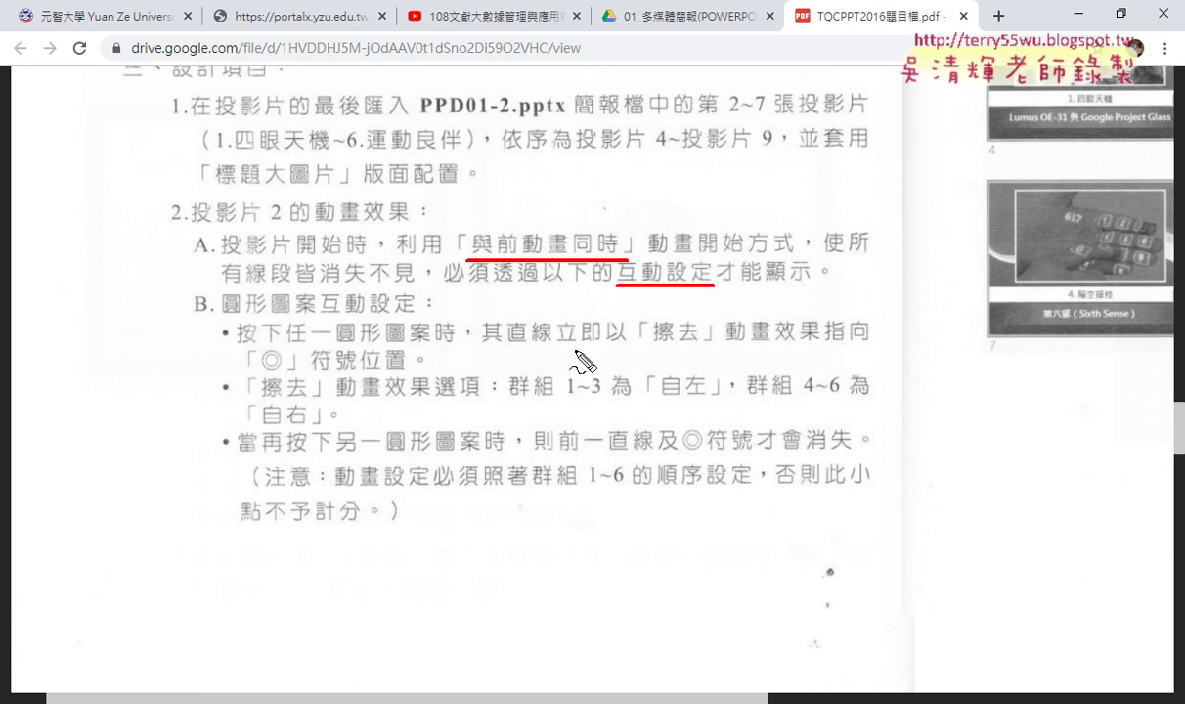
drag(657, 344, 698, 343)
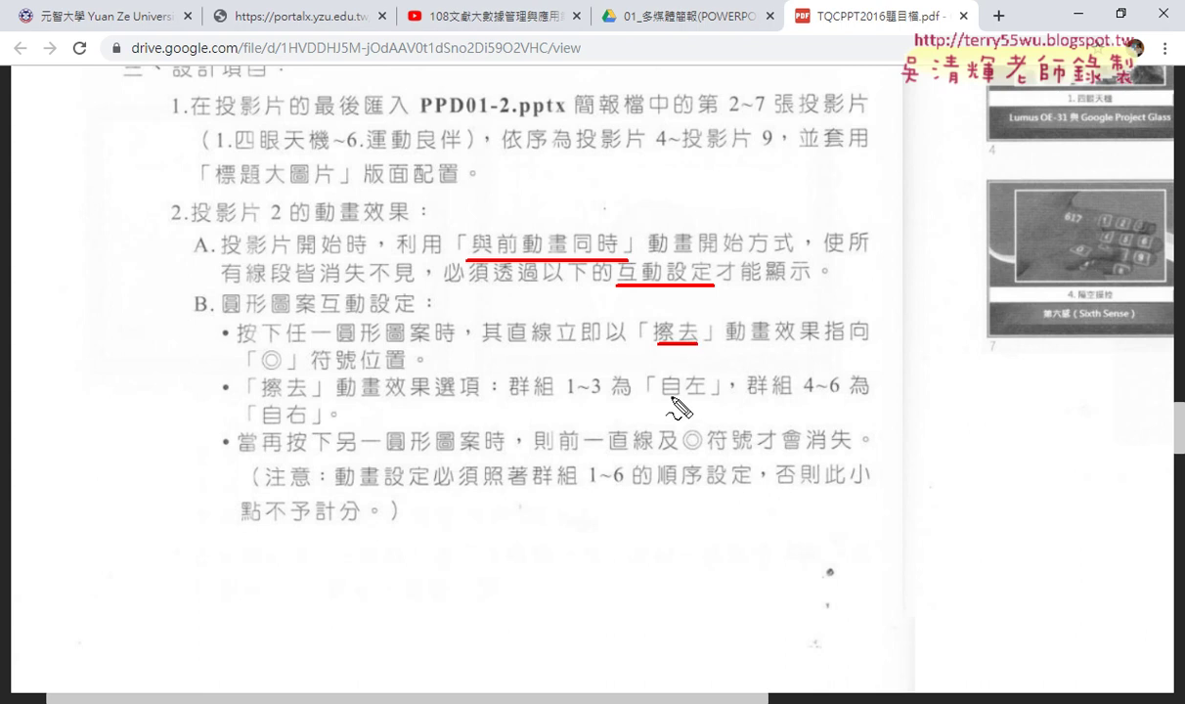
drag(673, 397, 696, 397)
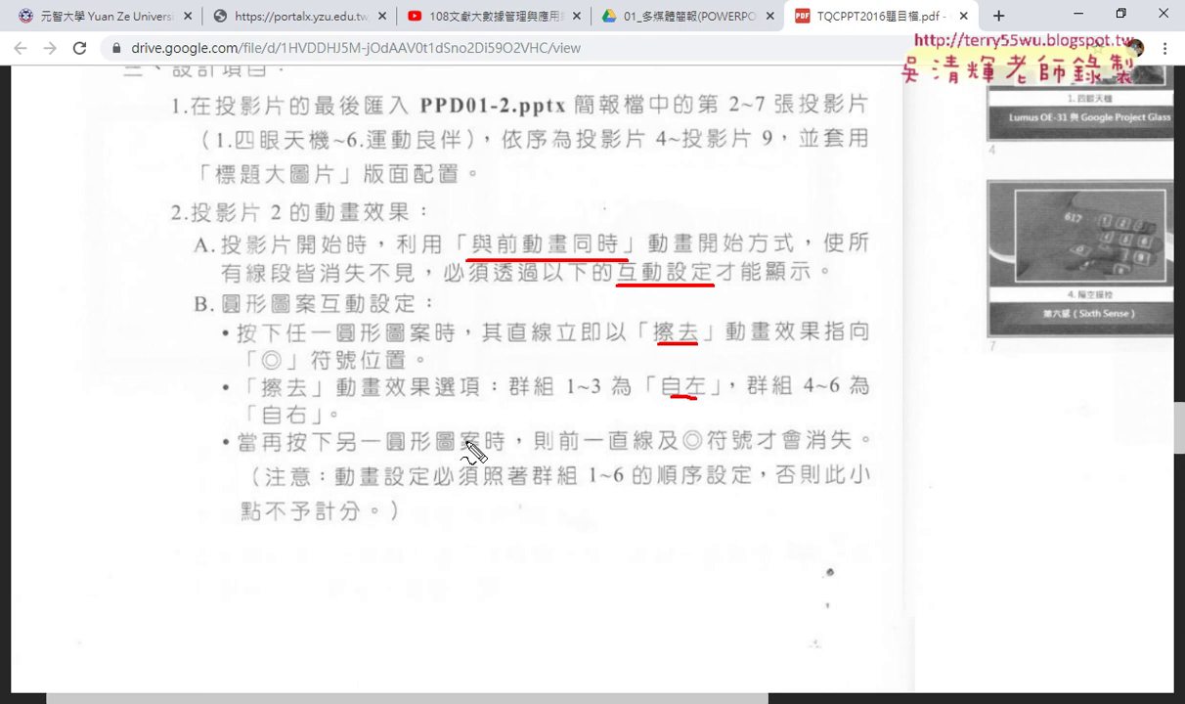
key(Escape)
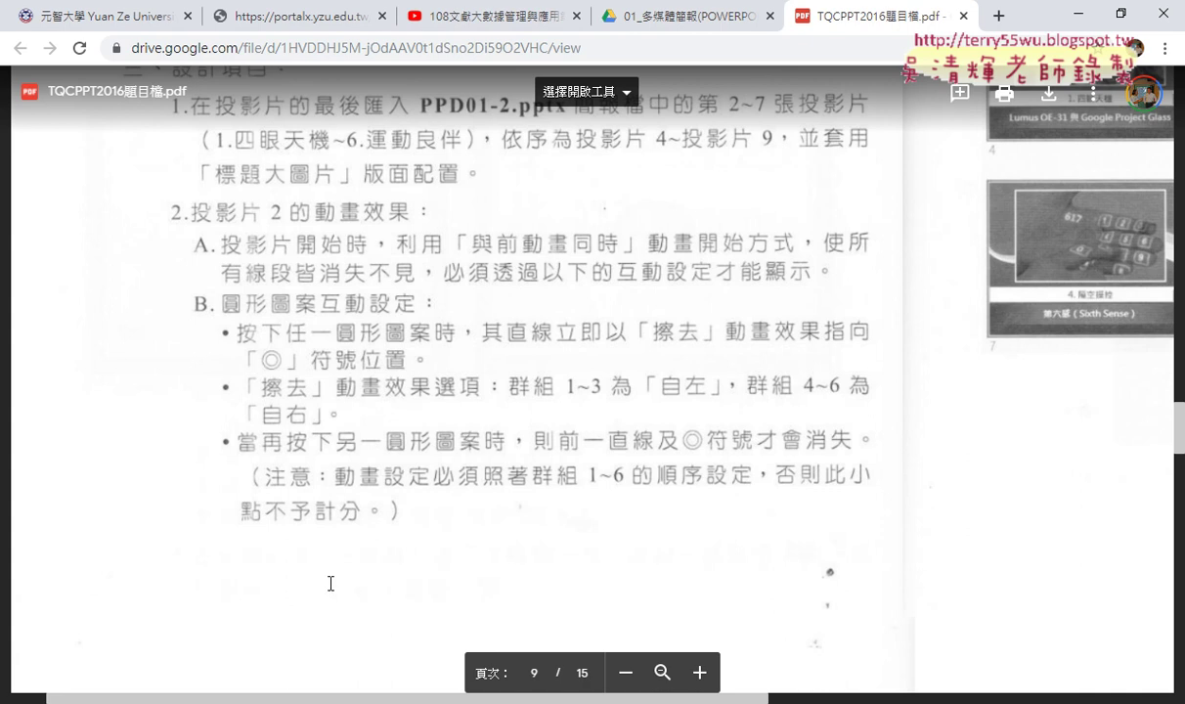
Select the glasses connector line group and add the 擦去 (Wipe) entrance animation
mouse_move(280, 699)
click(238, 623)
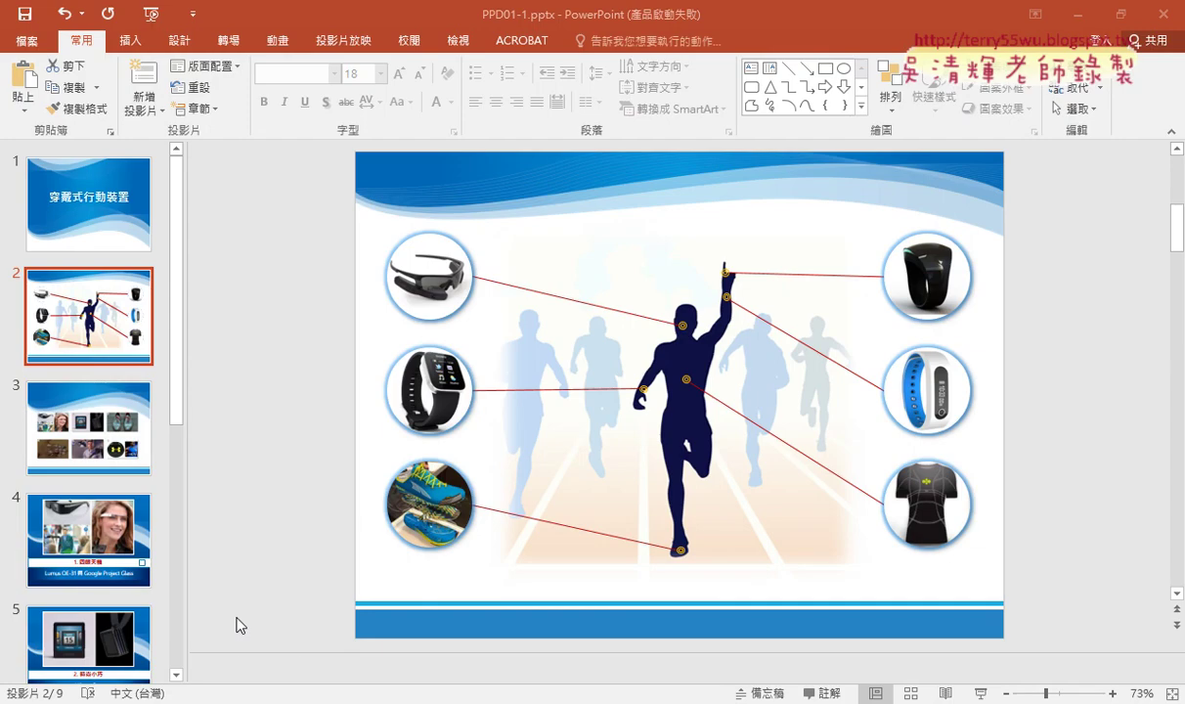
click(425, 269)
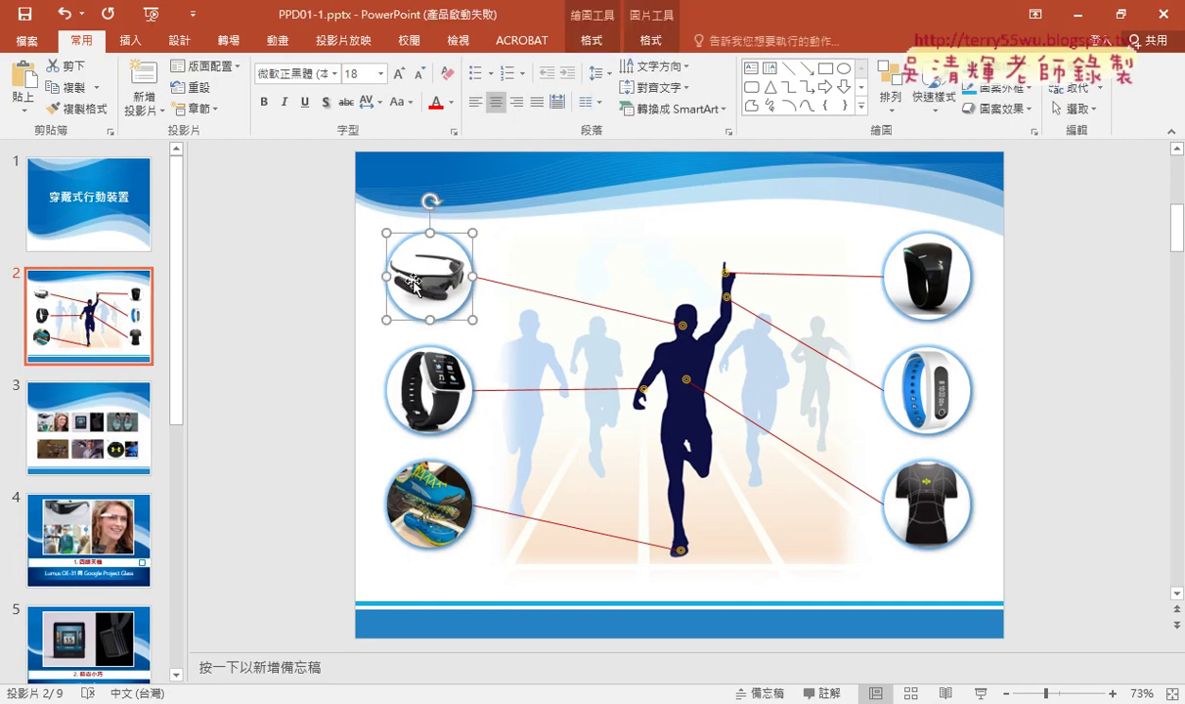
click(543, 295)
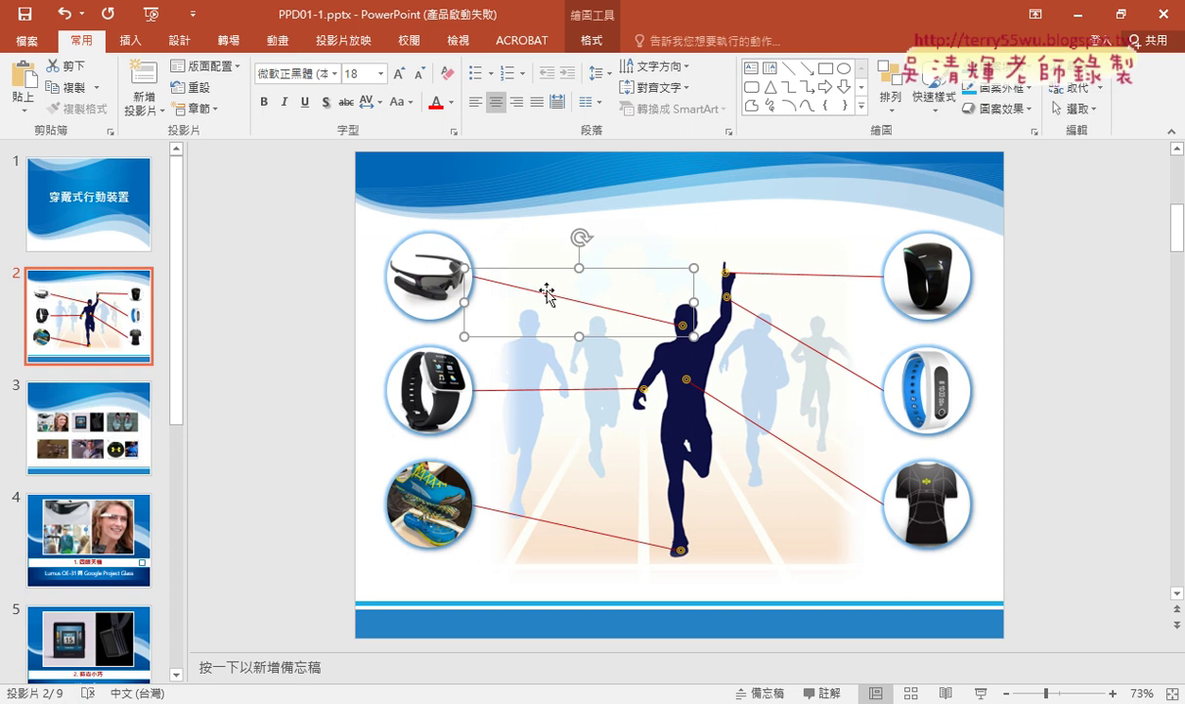
click(278, 43)
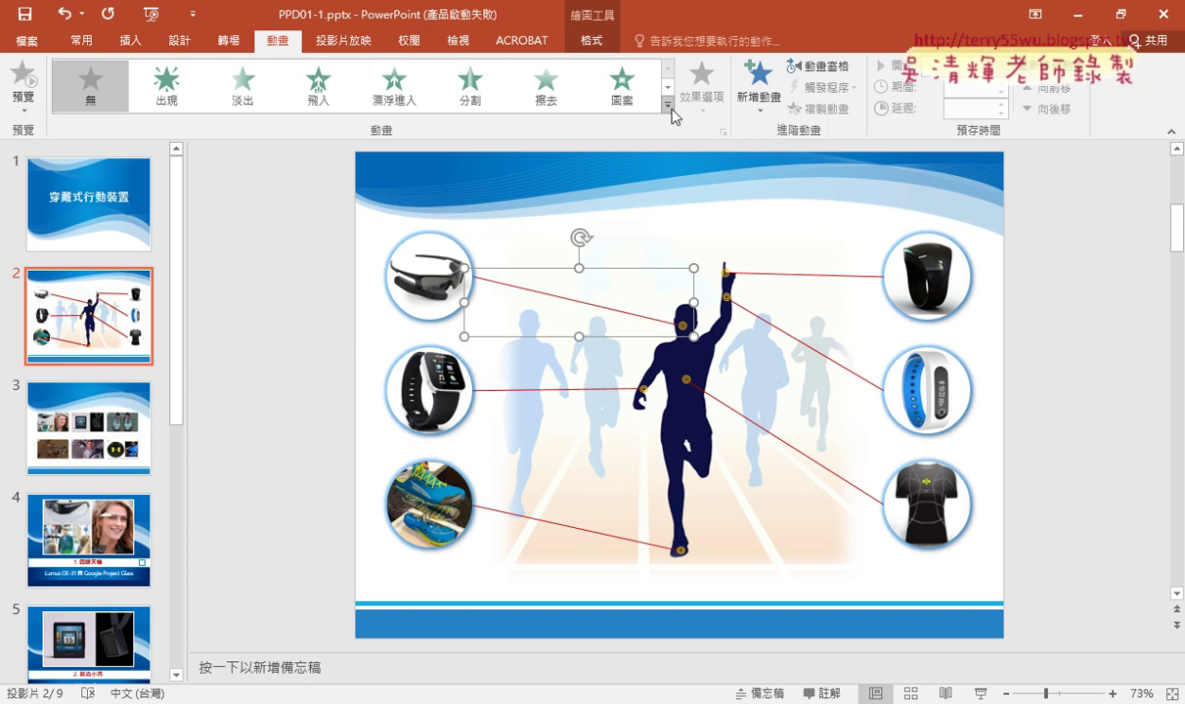
click(767, 113)
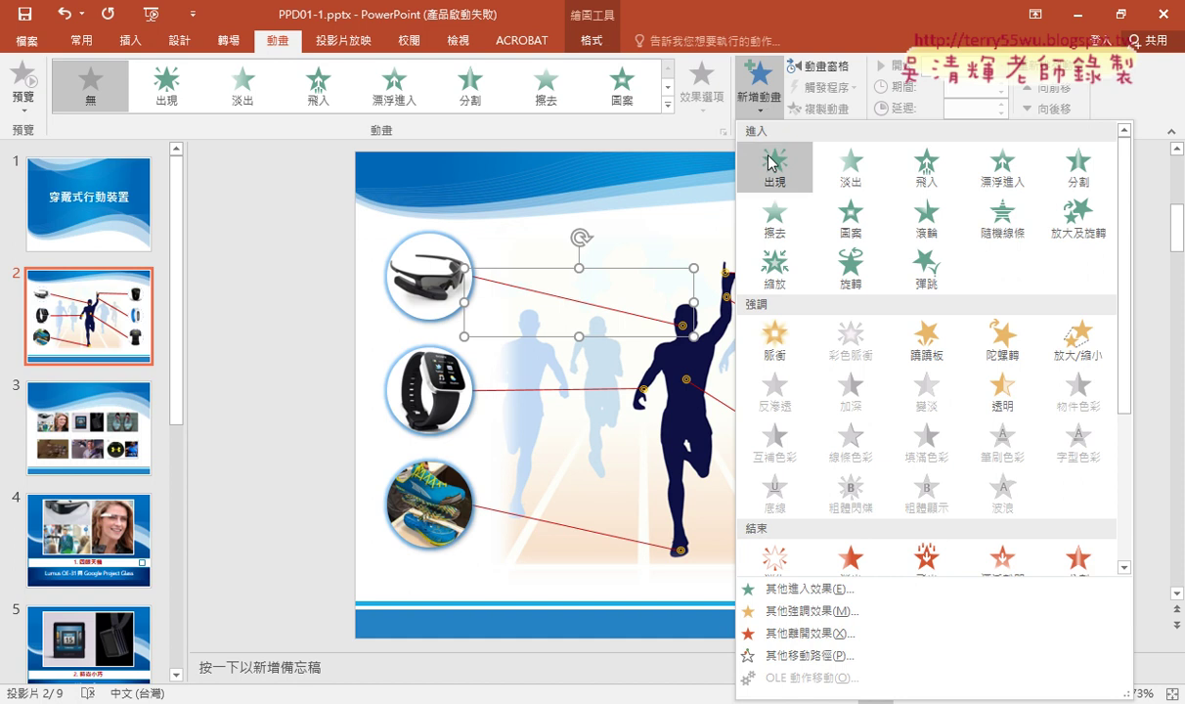
click(772, 223)
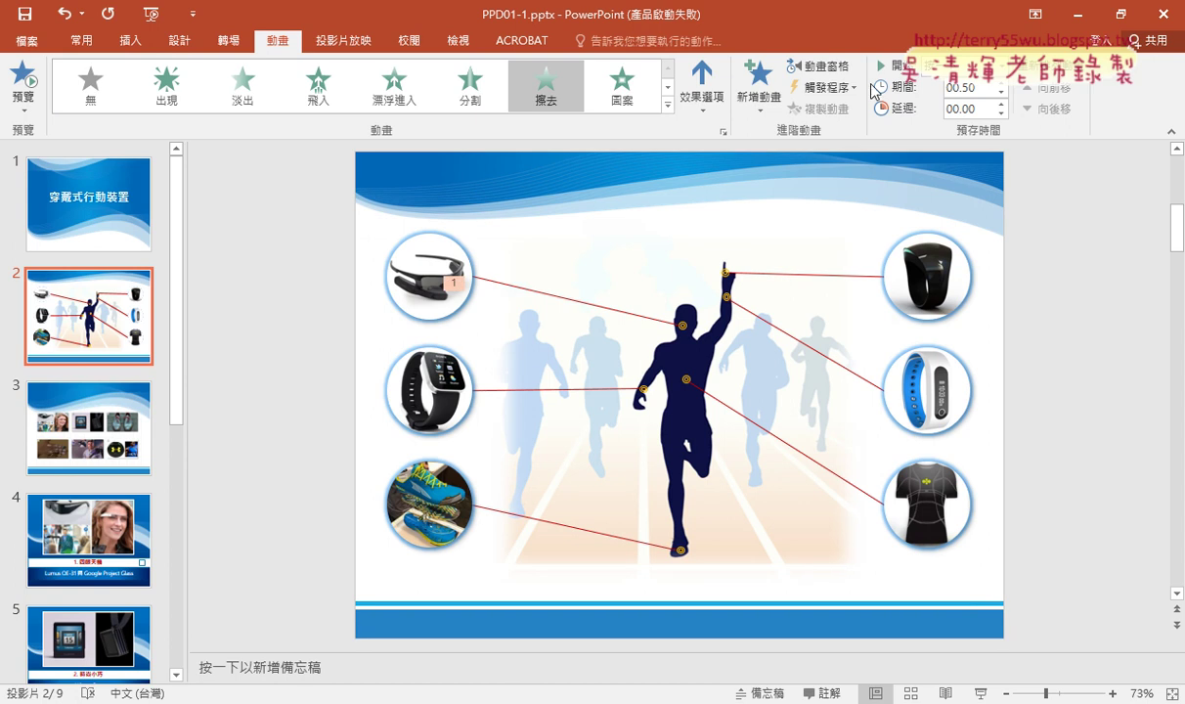
Open the Animation Pane and preview the Wipe animation several times
click(817, 66)
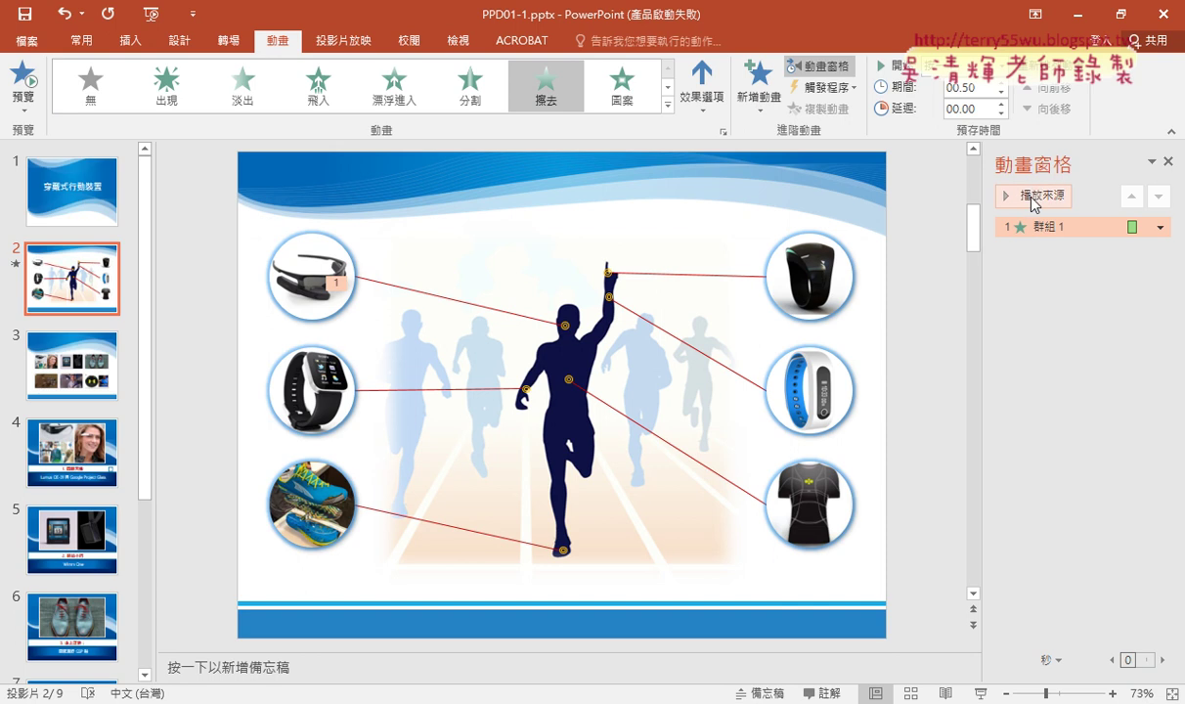
click(1034, 200)
click(1031, 201)
click(1021, 201)
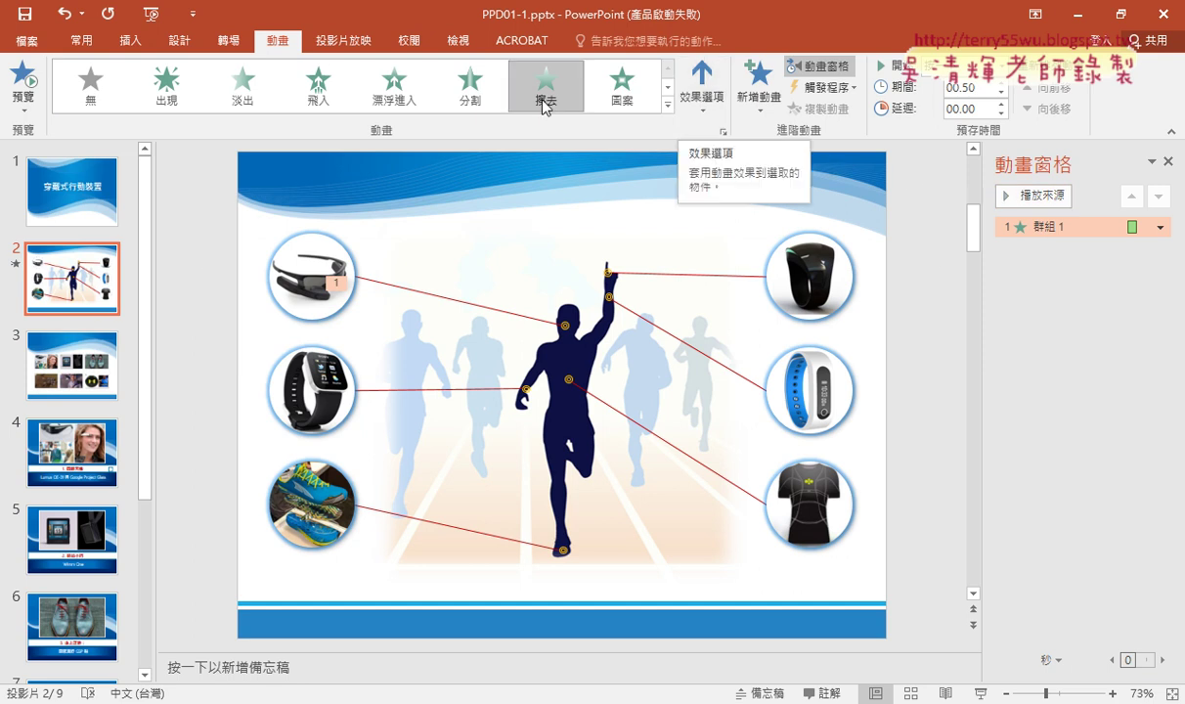
Set the wipe direction to 自左 (From Left) and test it in a slide show
click(712, 118)
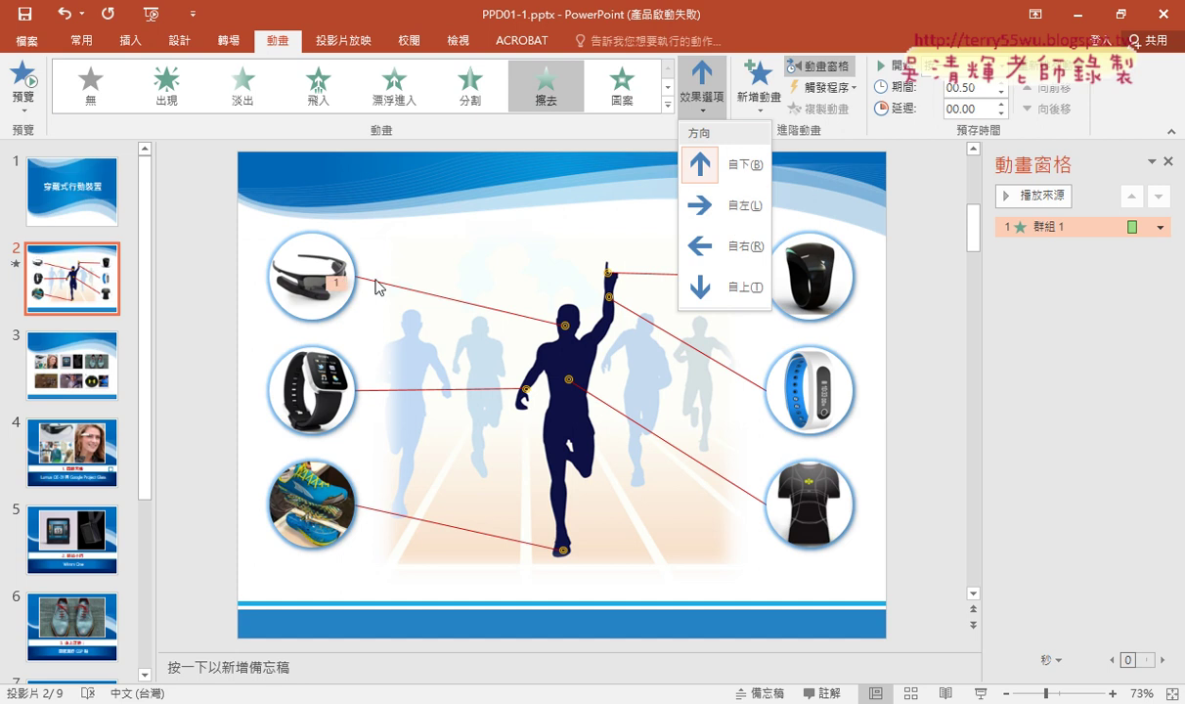
click(723, 216)
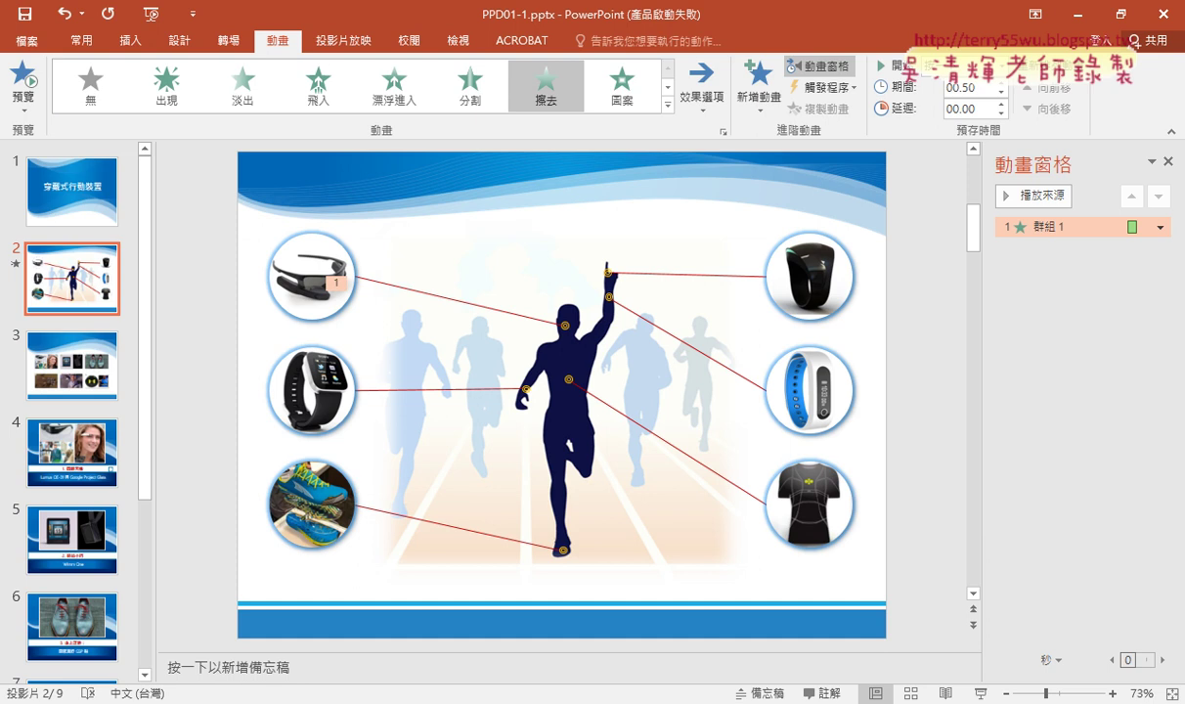
click(981, 693)
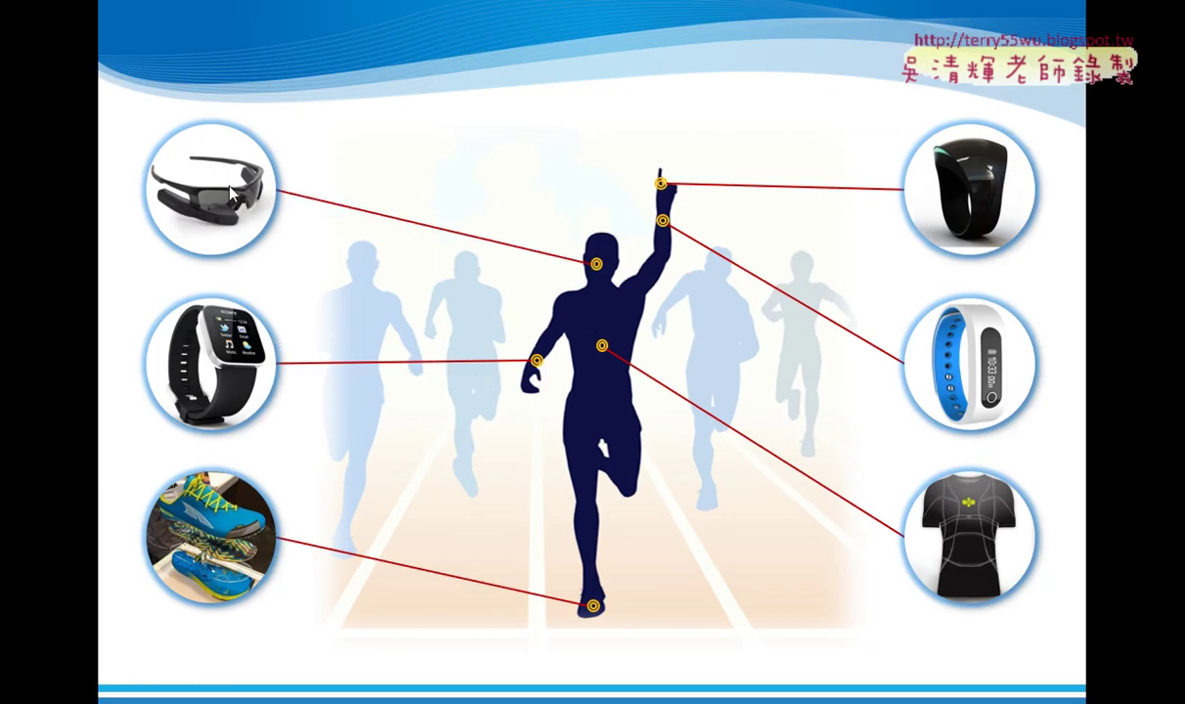
key(Escape)
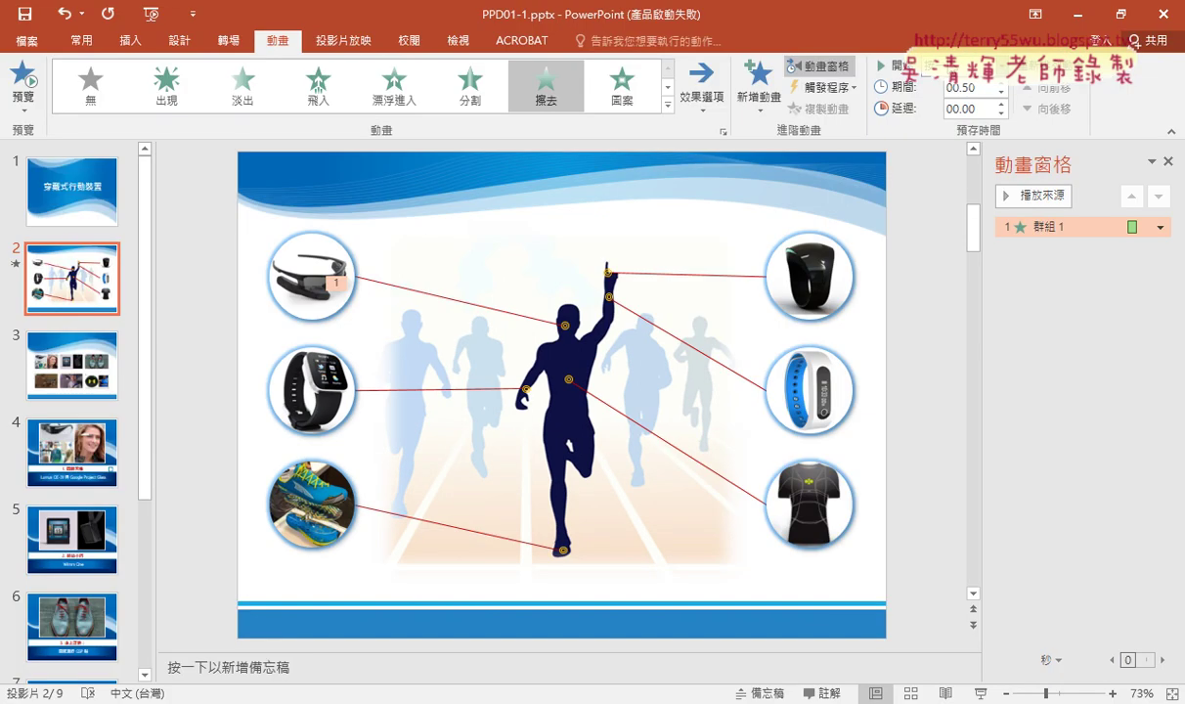
Review the start timing and trigger options, marking the 智慧眼鏡圖 trigger entry in ink
click(963, 65)
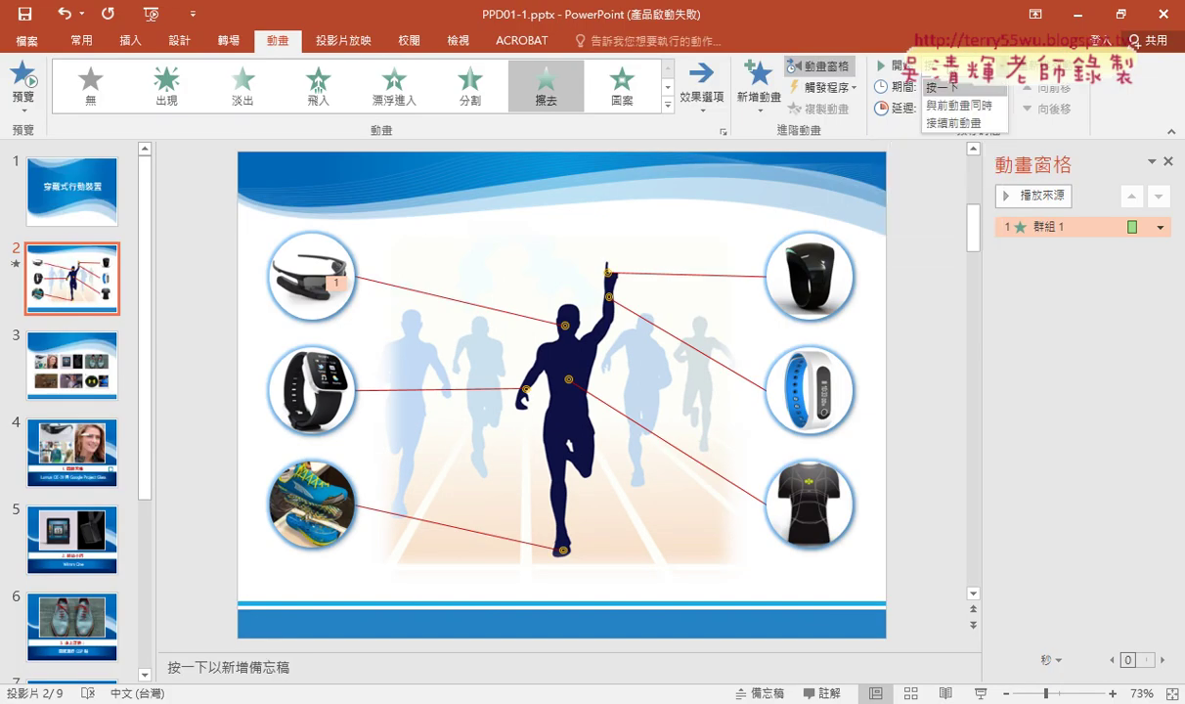
click(963, 65)
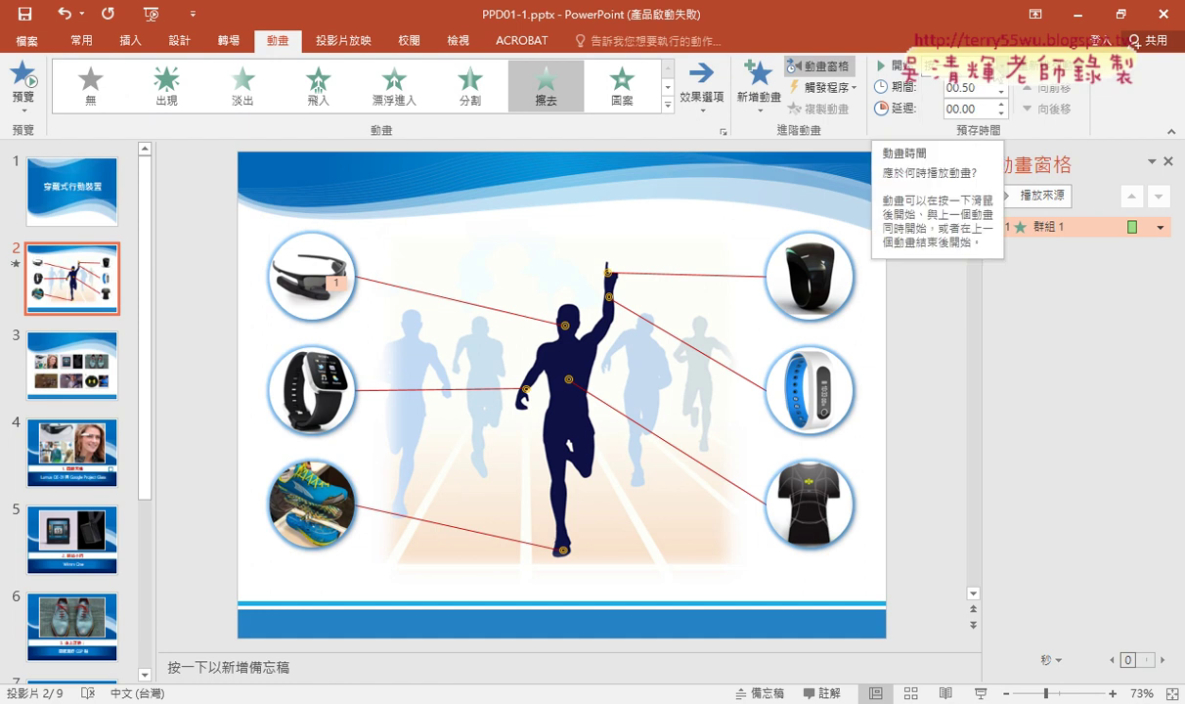
click(832, 89)
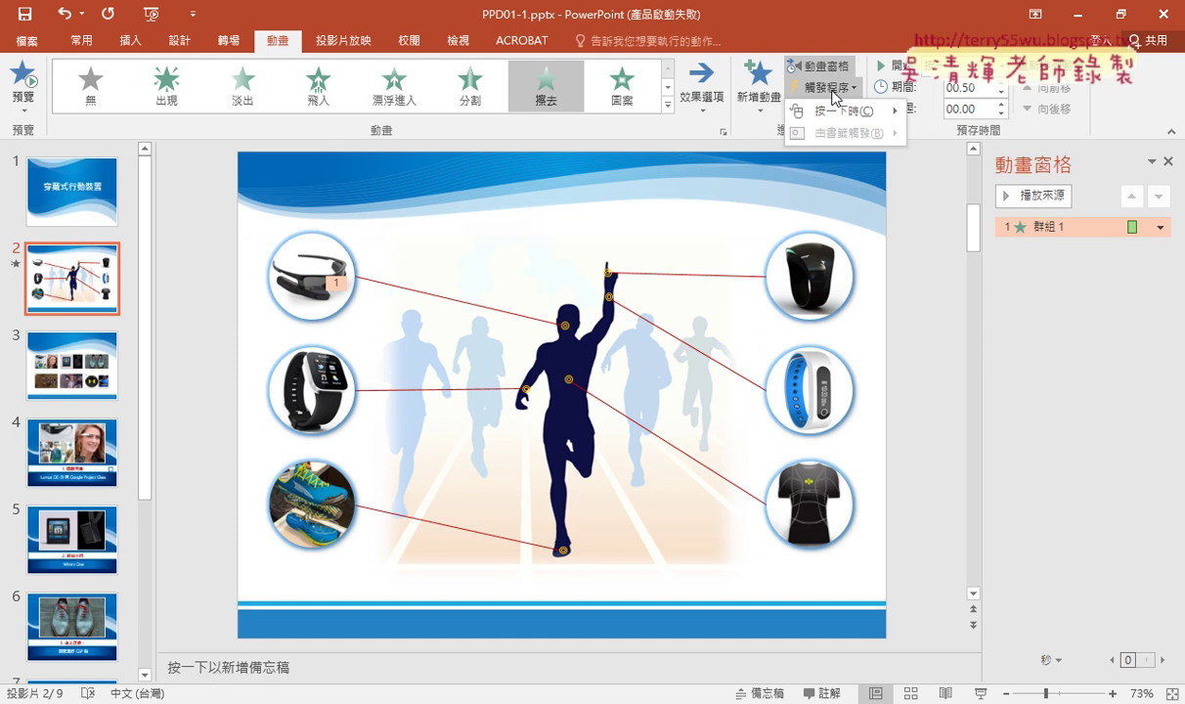
mouse_move(842, 112)
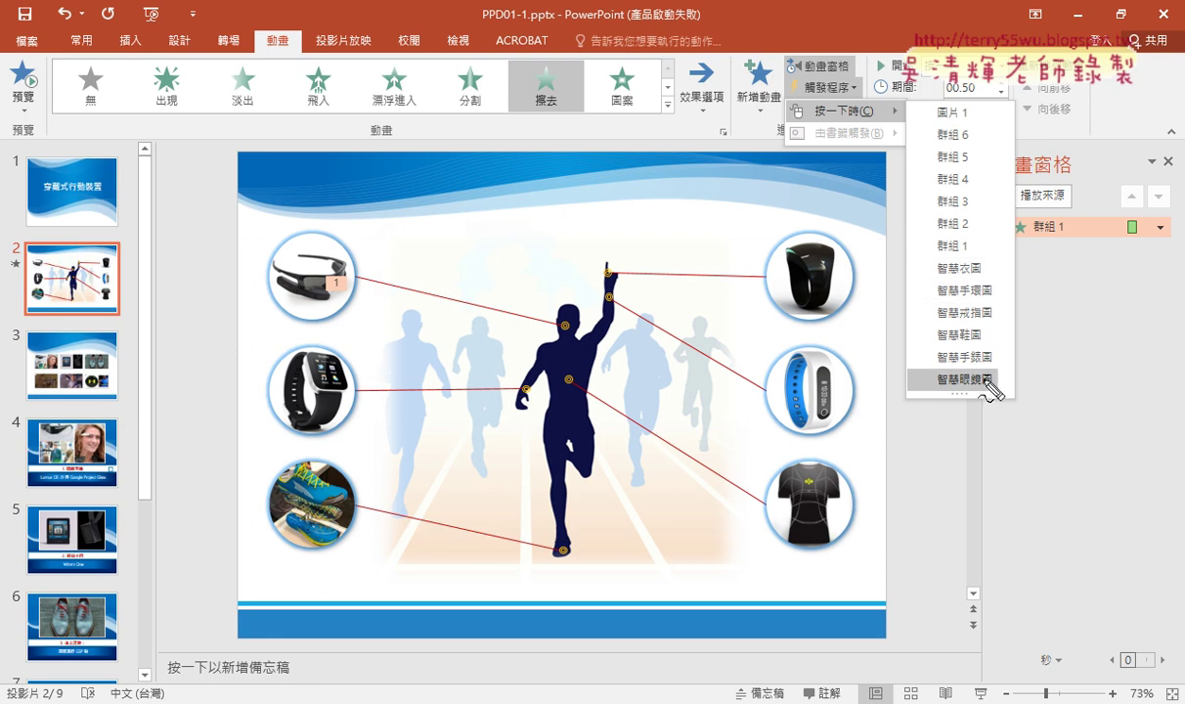
drag(826, 70, 782, 78)
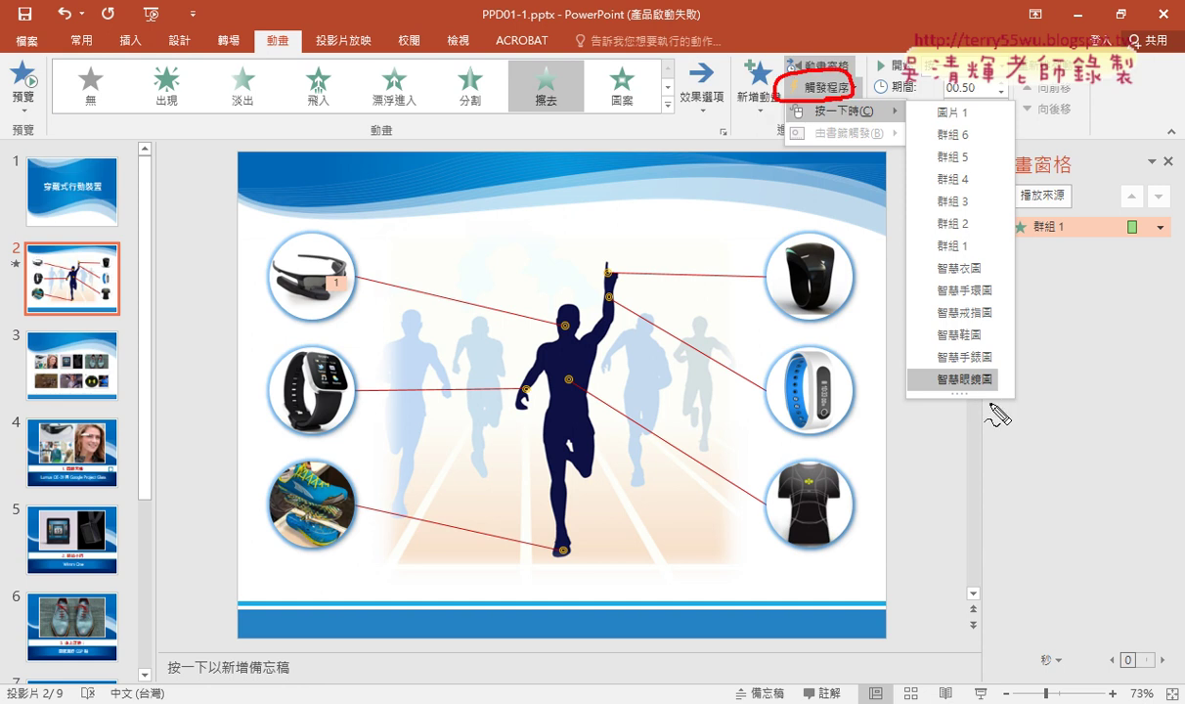
drag(968, 371, 939, 366)
drag(803, 125, 904, 352)
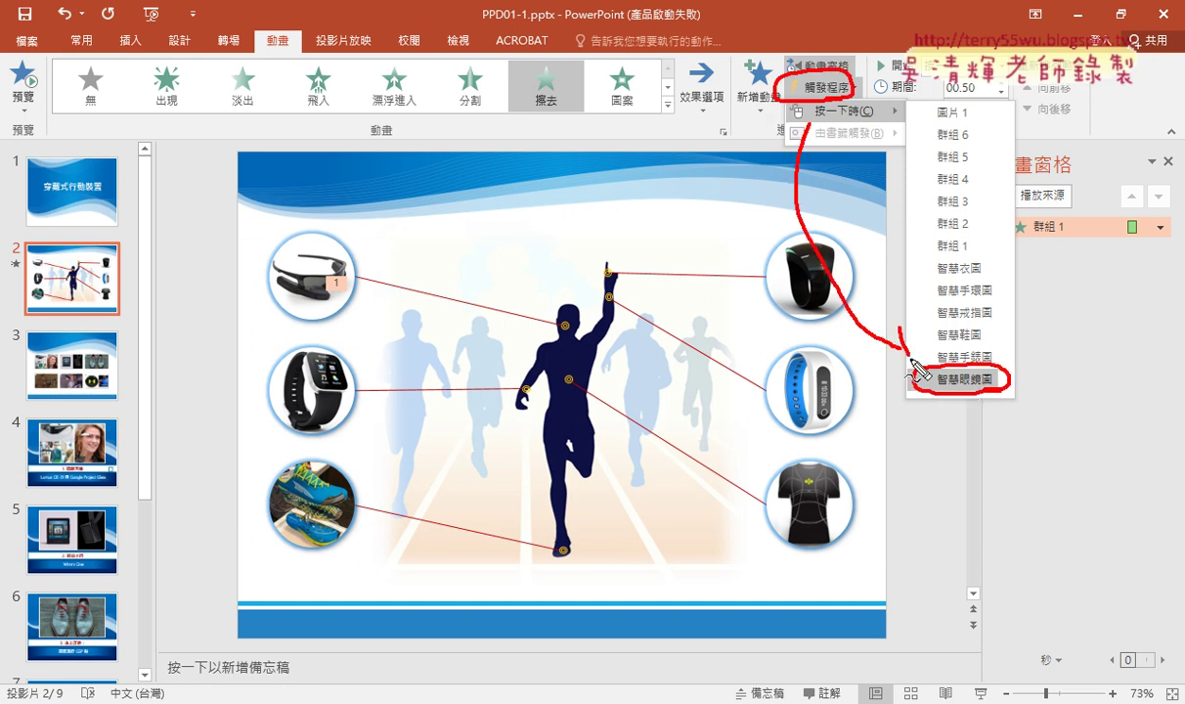
drag(313, 305, 328, 328)
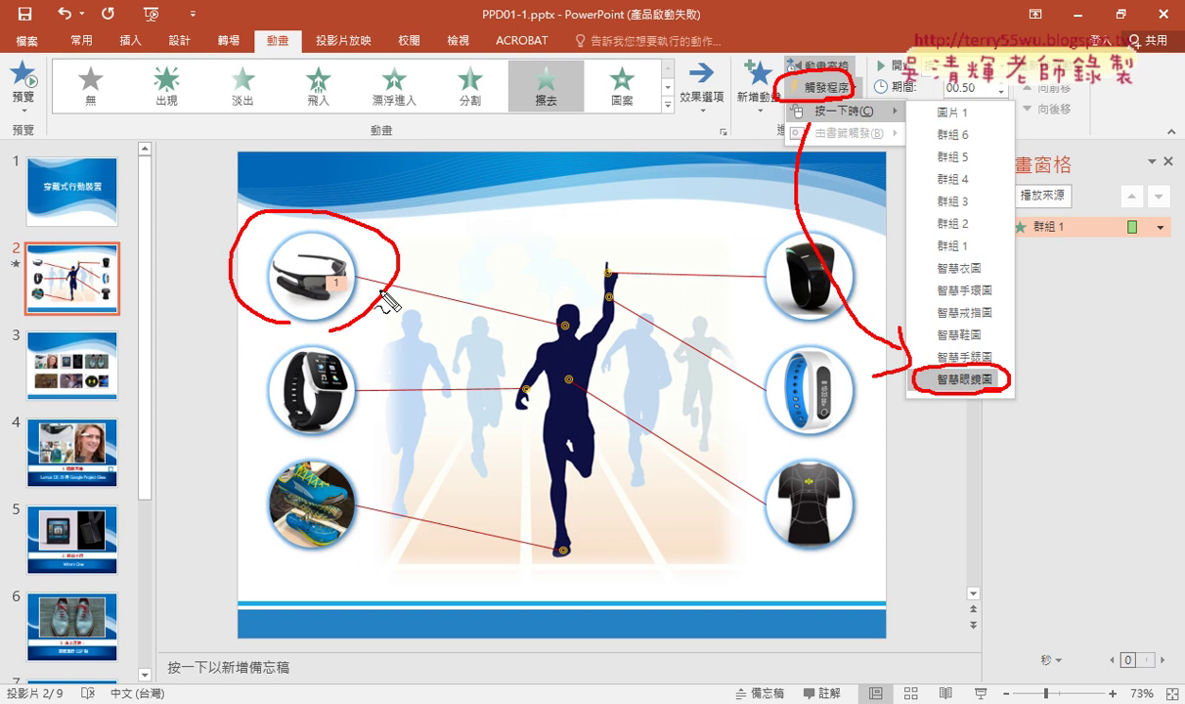
key(Escape)
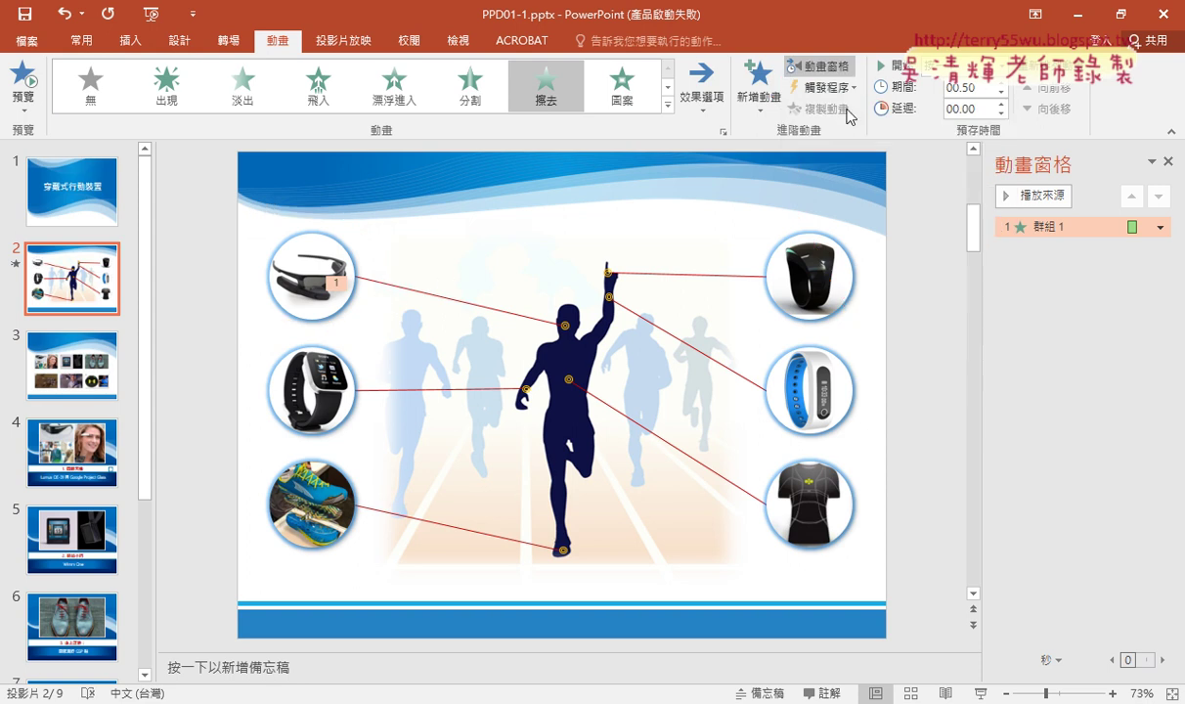
Set the trigger to On Click of 智慧眼鏡圖 and start the slide show
click(841, 88)
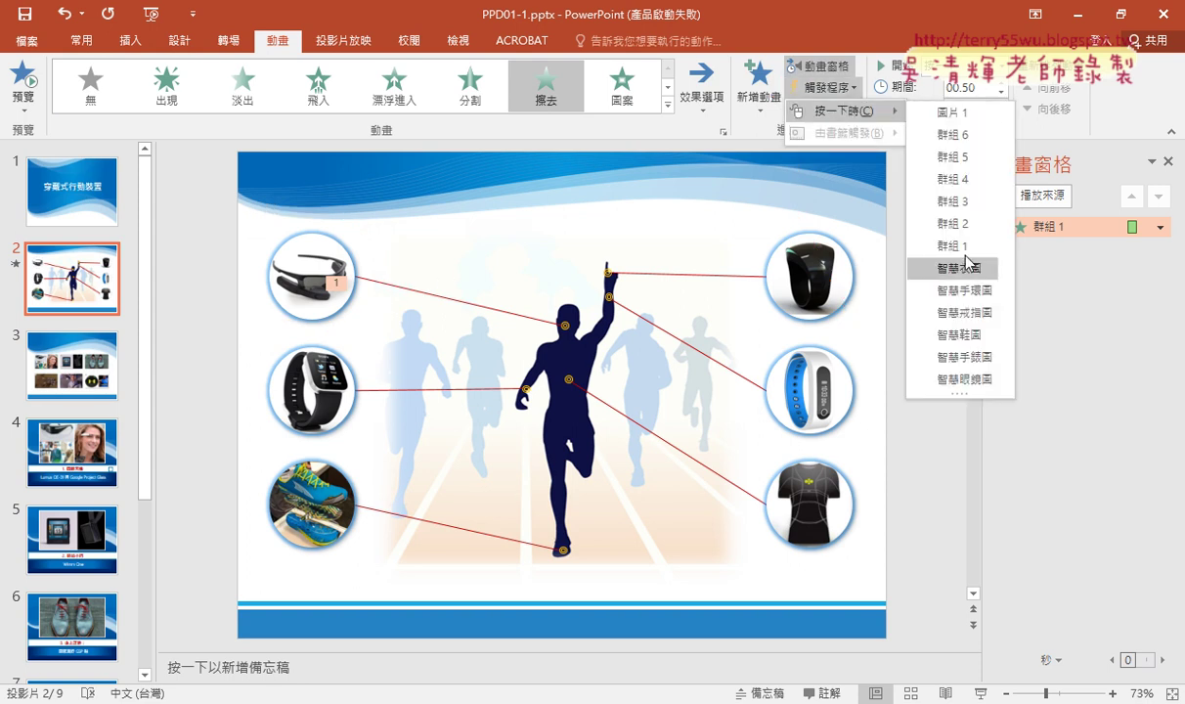
click(977, 380)
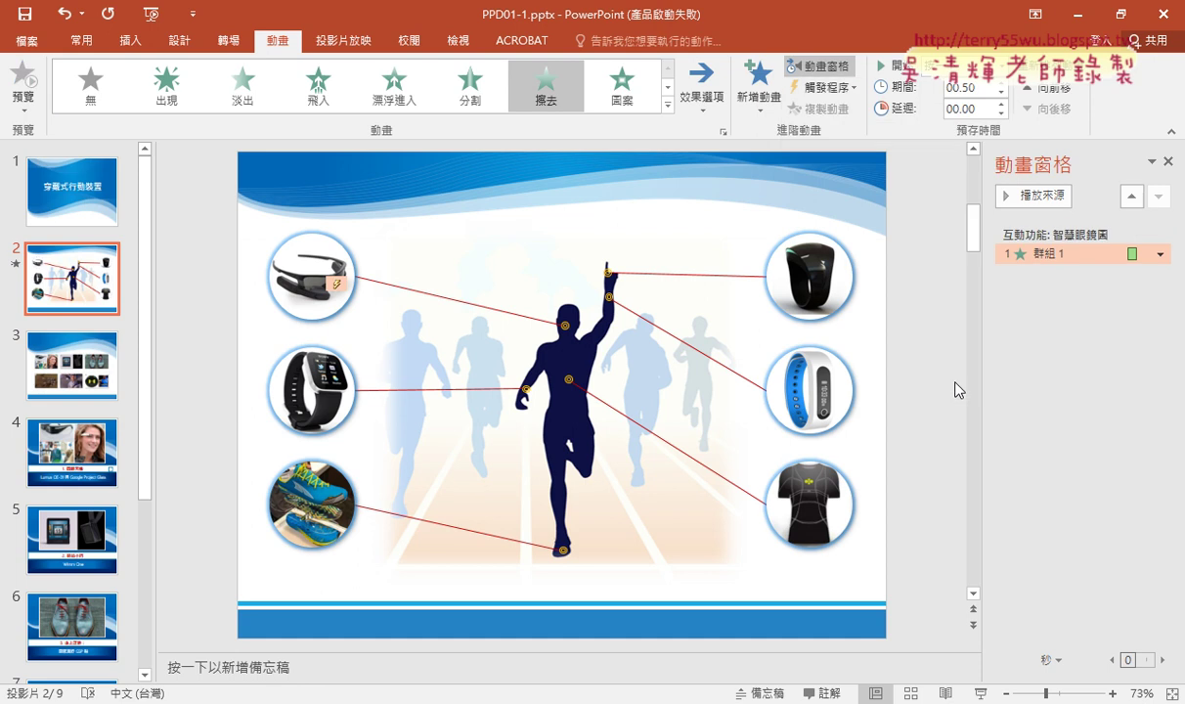
click(981, 694)
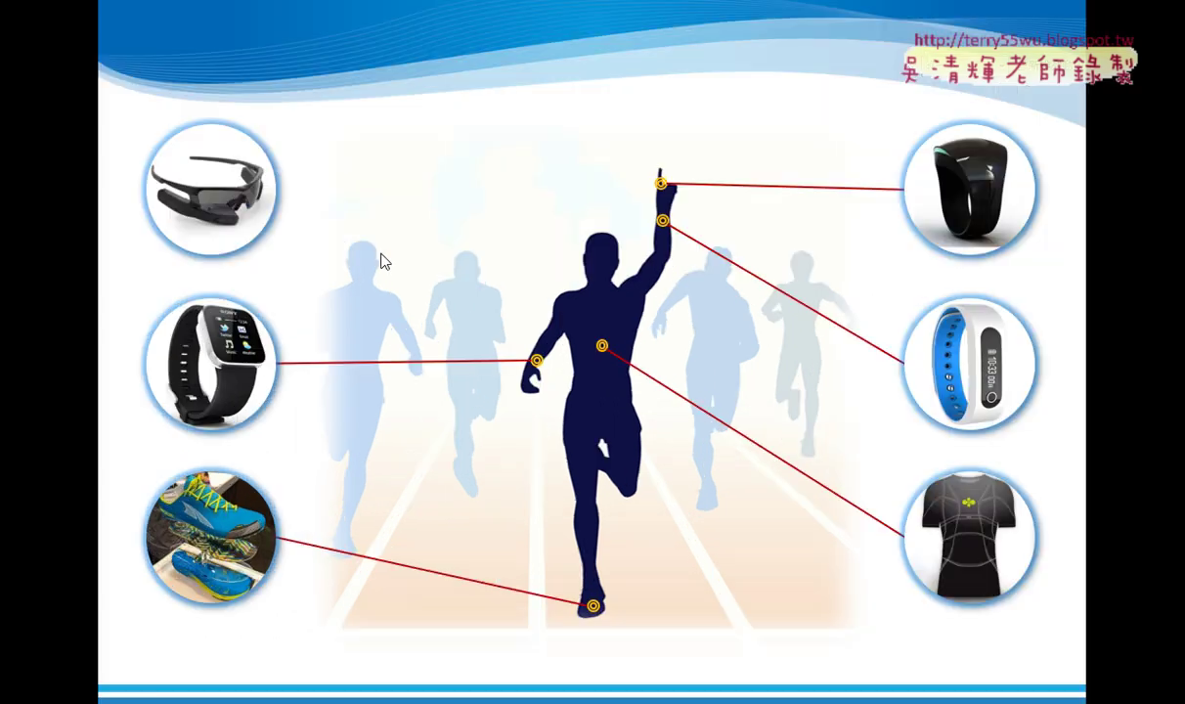
Click the glasses picture in the show to wipe in its line, ink-cross the other five lines, then exit
click(237, 197)
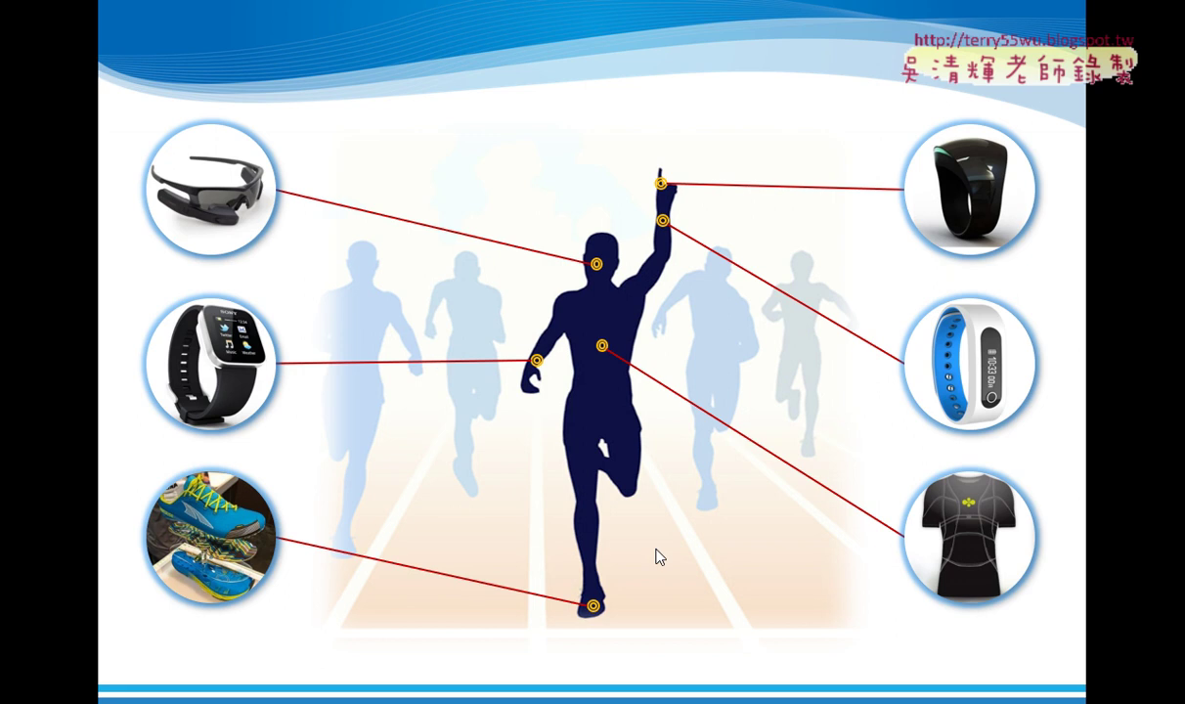
key(ctrl+p)
drag(446, 337, 409, 387)
drag(409, 323, 459, 391)
mouse_move(467, 541)
mouse_down()
mouse_move(432, 595)
mouse_move(481, 603)
mouse_up()
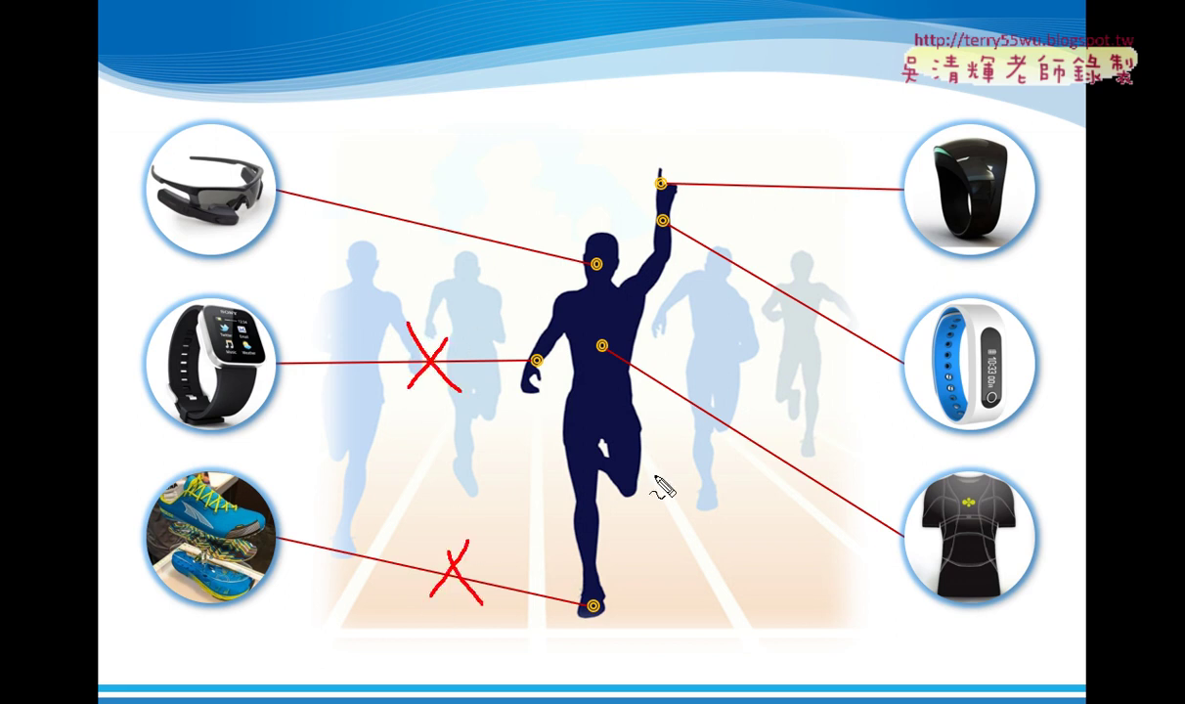
drag(766, 396, 735, 446)
drag(741, 411, 769, 453)
mouse_move(837, 291)
mouse_down()
mouse_move(782, 339)
mouse_move(835, 362)
mouse_up()
mouse_move(823, 158)
mouse_down()
mouse_move(800, 225)
mouse_move(875, 232)
mouse_up()
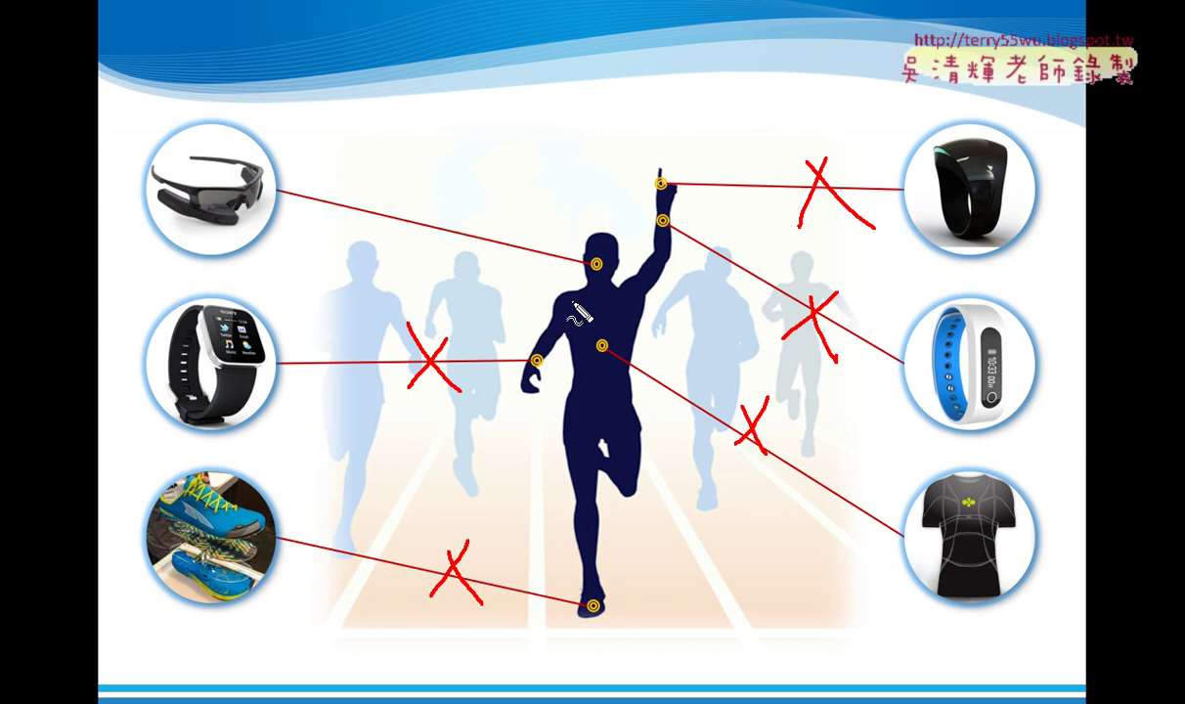
key(e)
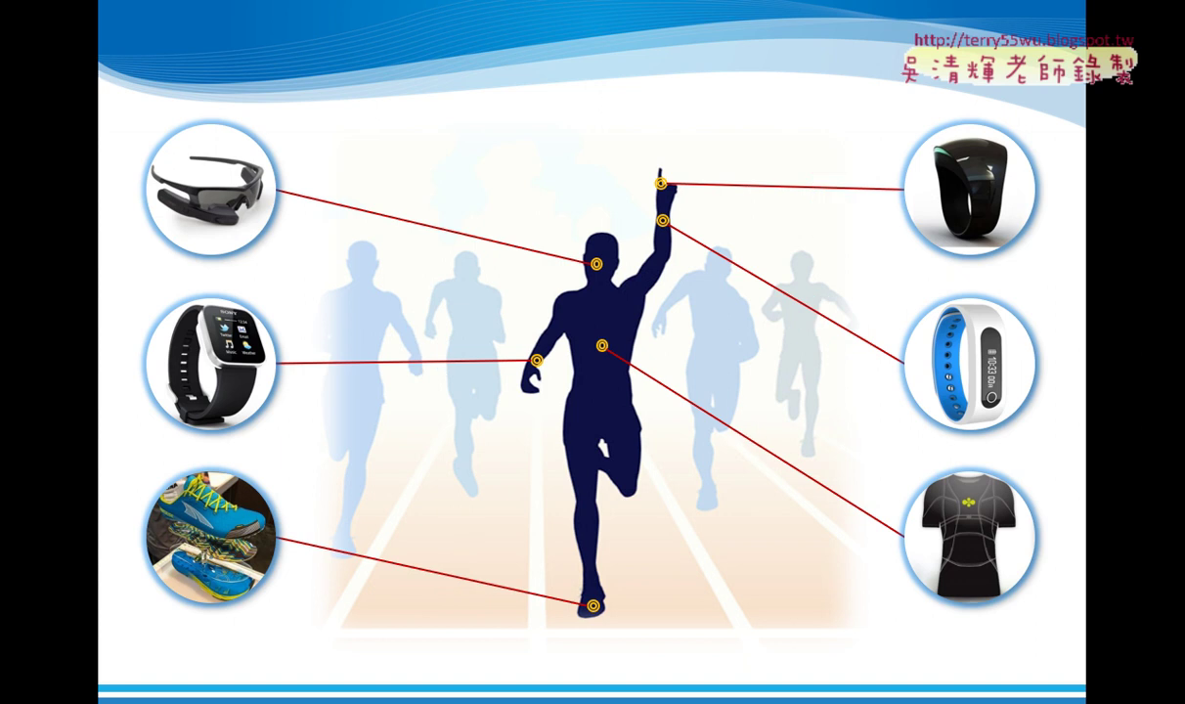
key(Escape)
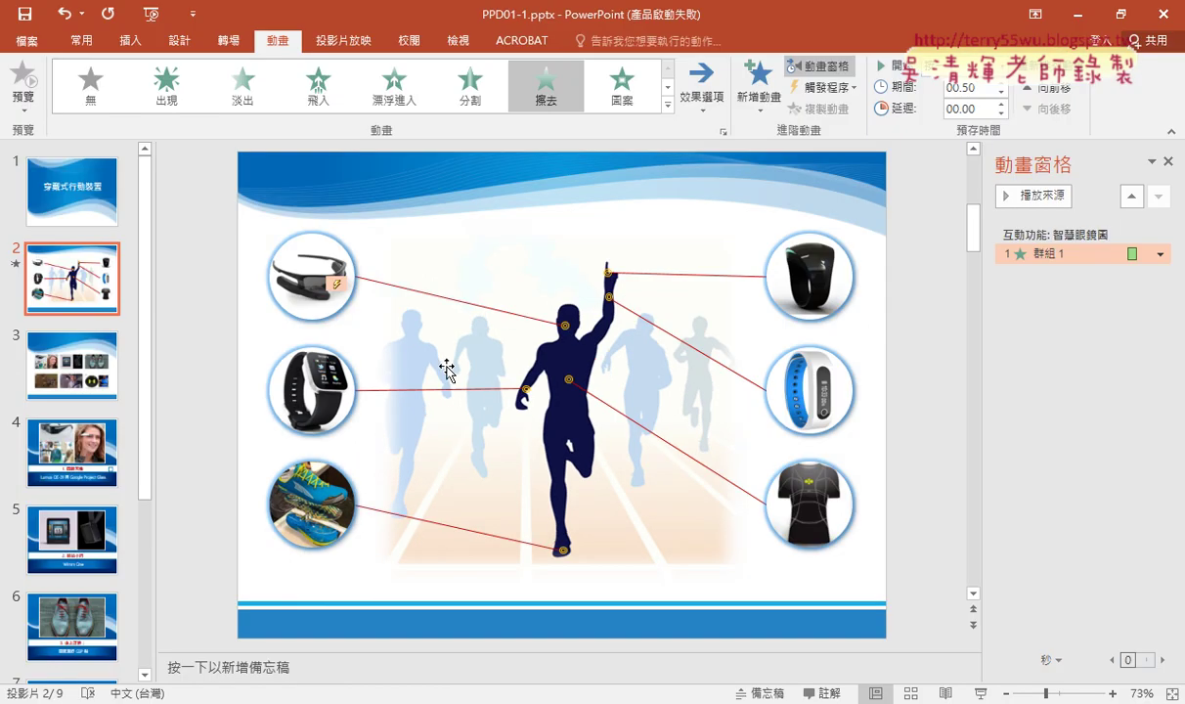
Select the watch, shoe, shirt, band and ring connector line groups together
click(443, 394)
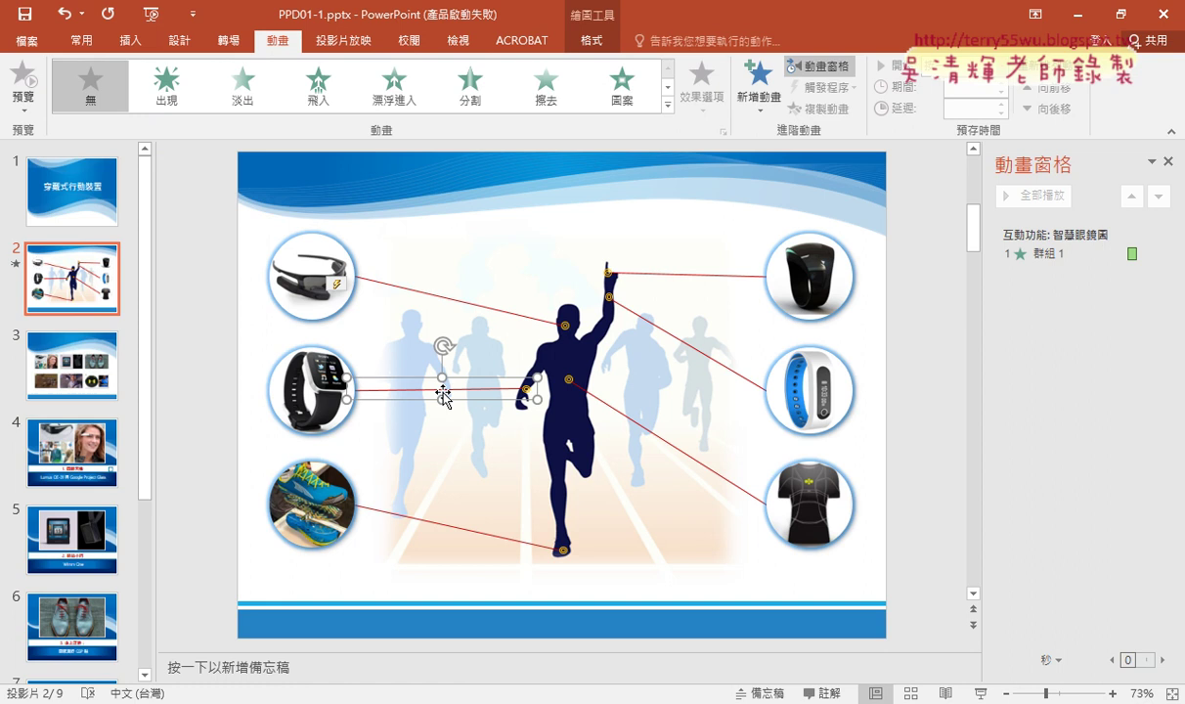
shift+click(457, 531)
shift+click(610, 408)
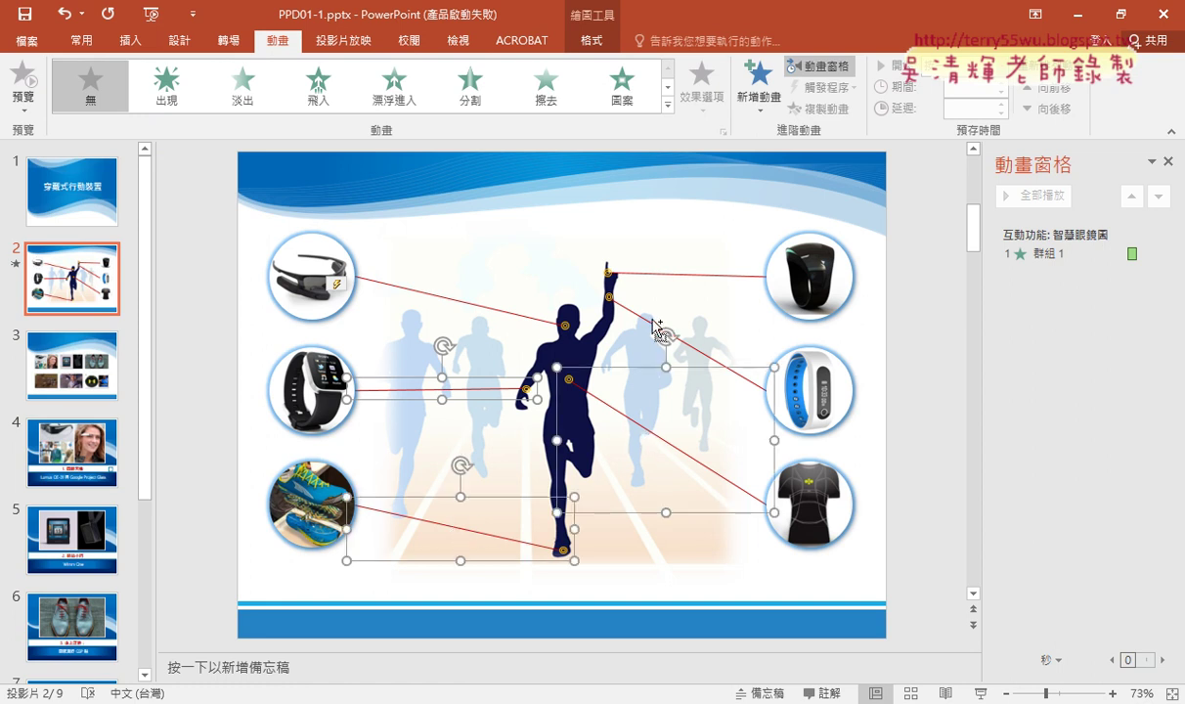
shift+click(620, 303)
shift+click(669, 276)
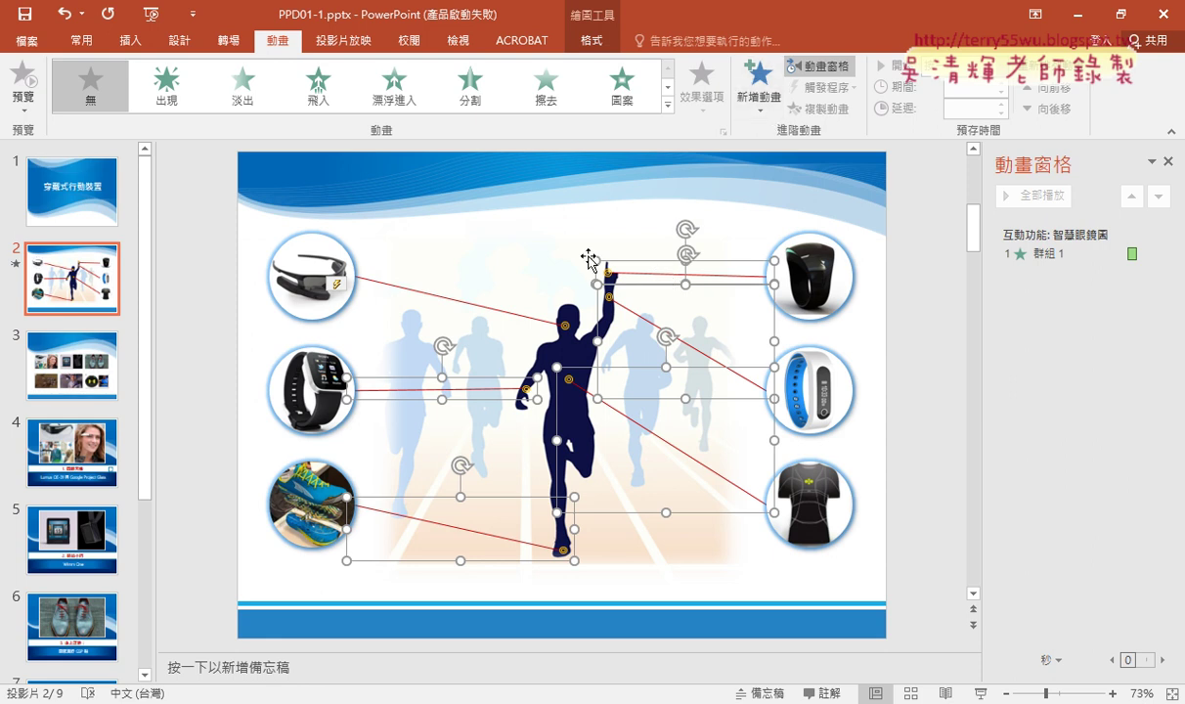
Apply the 消失 (Disappear) exit effect to the five selected line groups
click(762, 106)
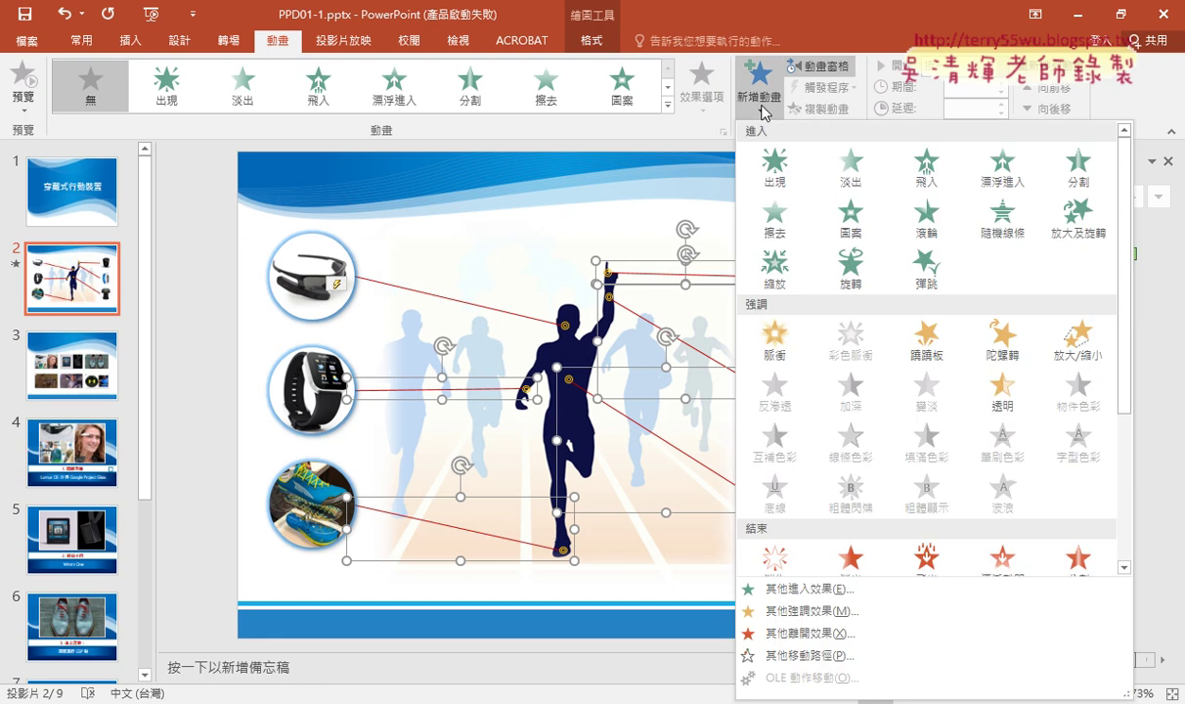
scroll(856, 316, down, 3)
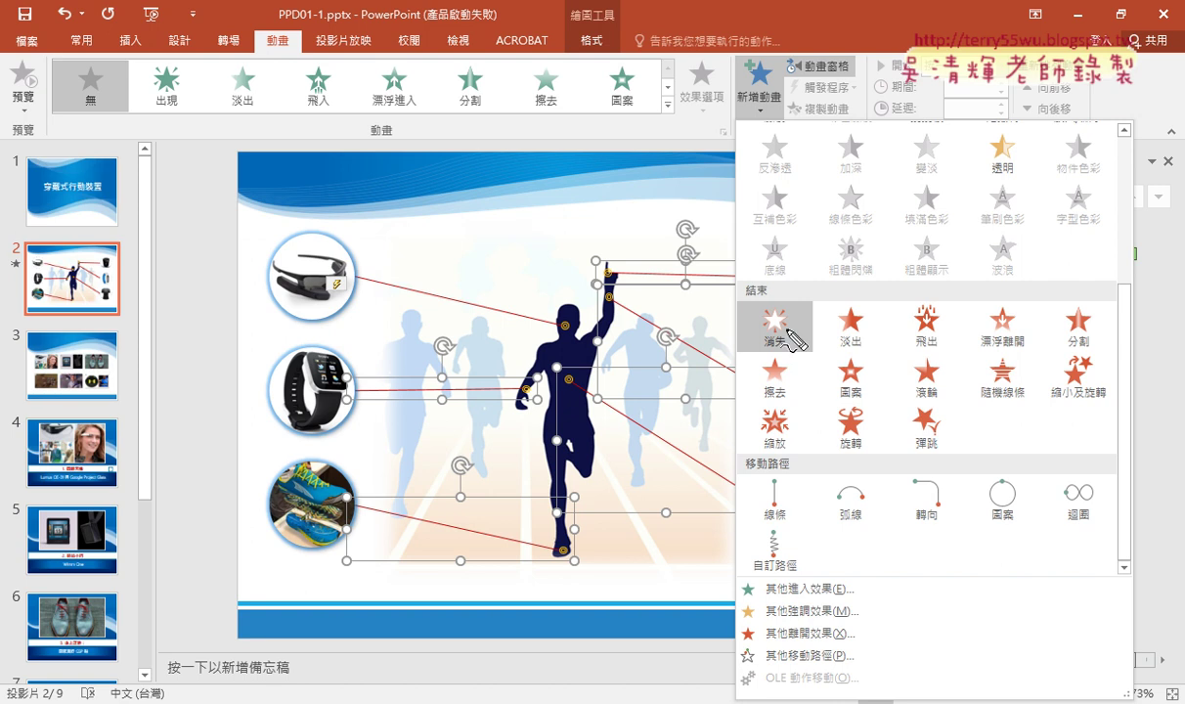
drag(772, 371, 802, 375)
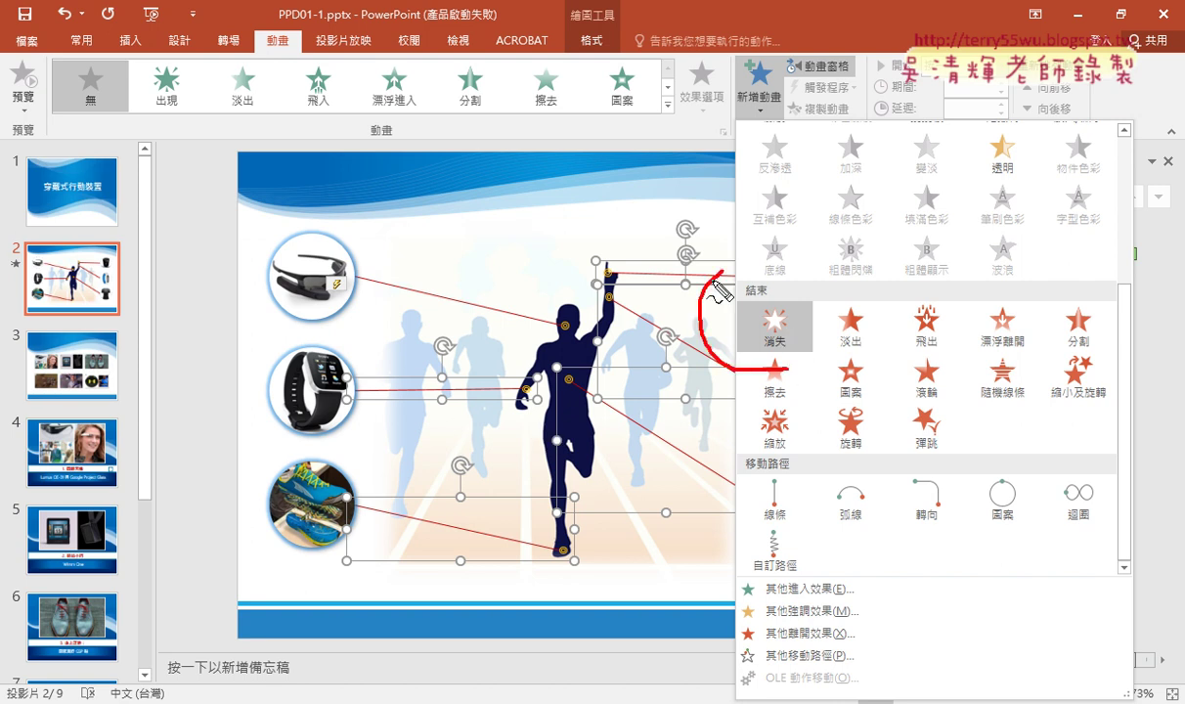
mouse_move(591, 139)
mouse_down()
mouse_move(728, 249)
mouse_move(671, 274)
mouse_up()
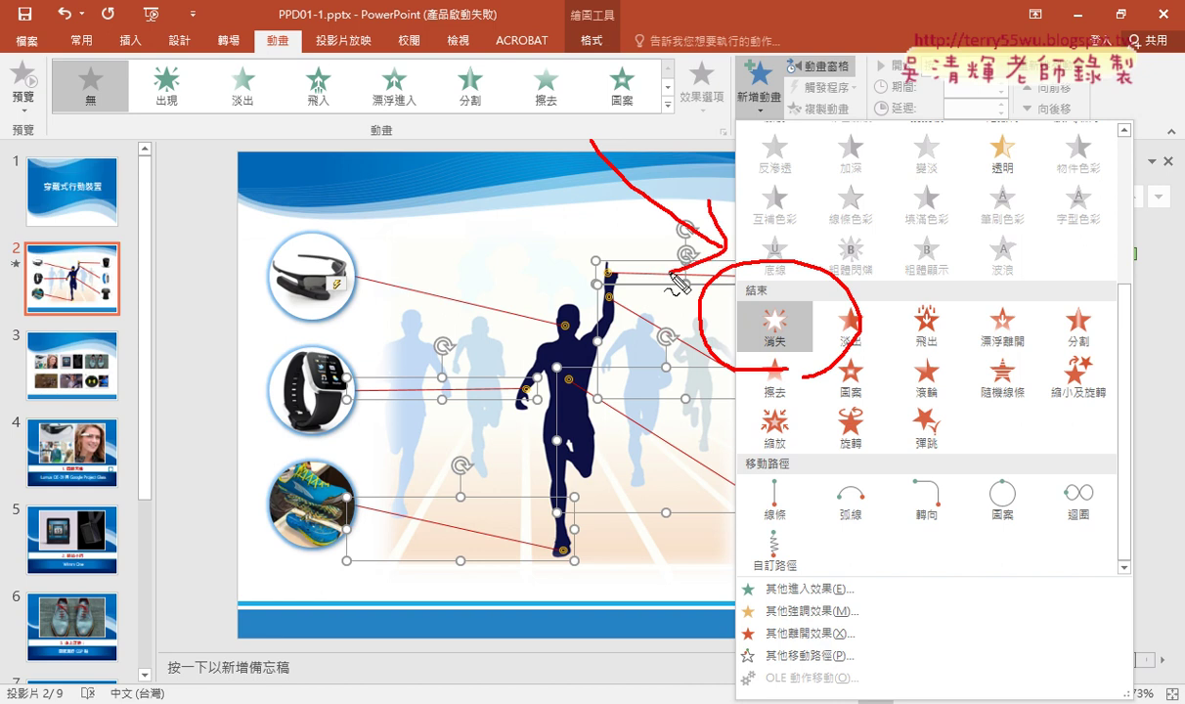
key(Escape)
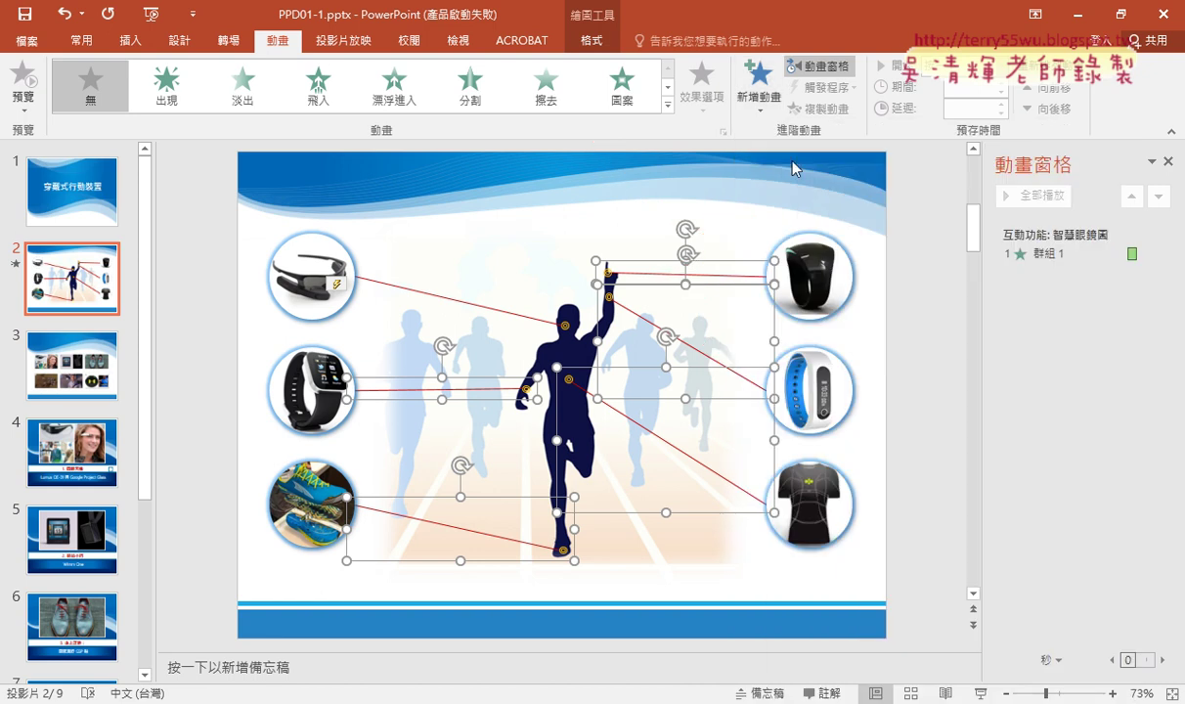
click(759, 86)
scroll(849, 419, down, 5)
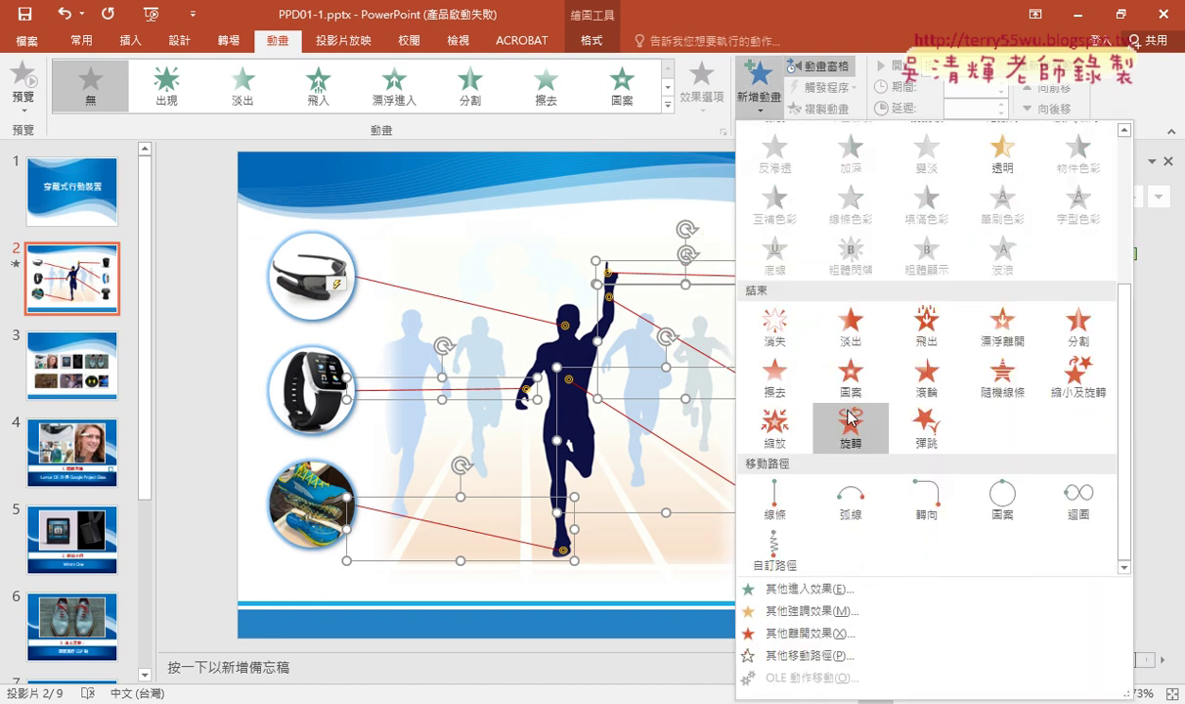
click(774, 328)
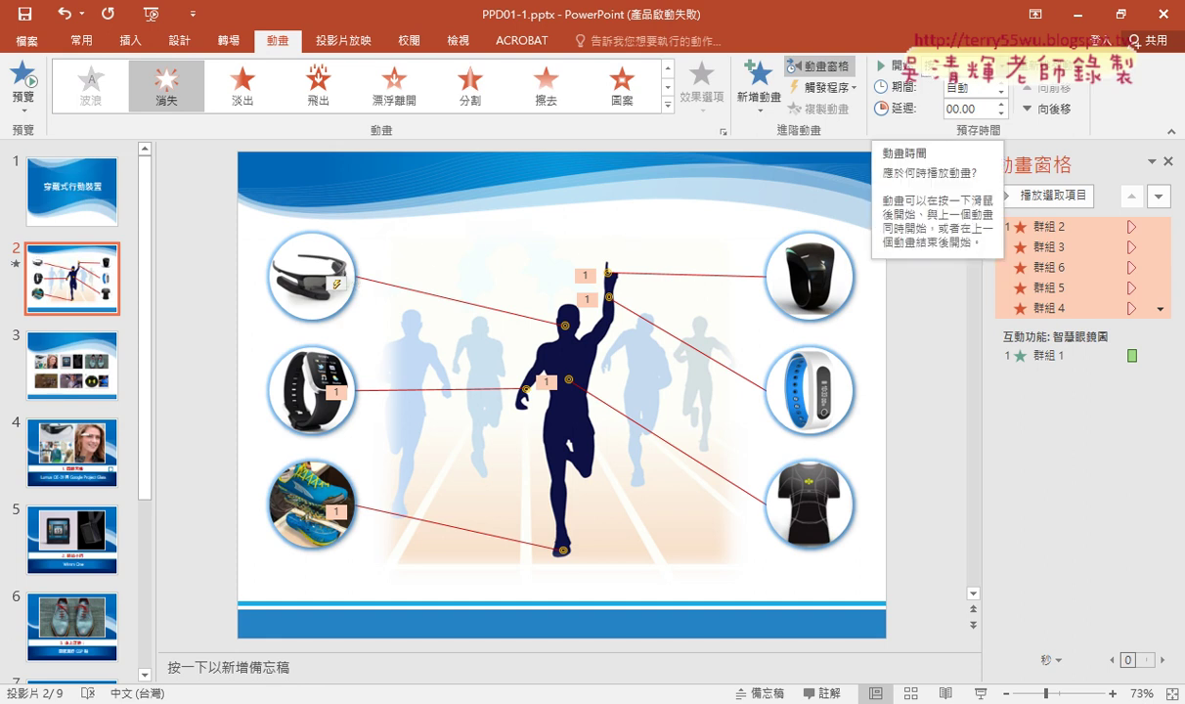
Run slide 2's slide show twice to test the glasses picture trigger
click(981, 693)
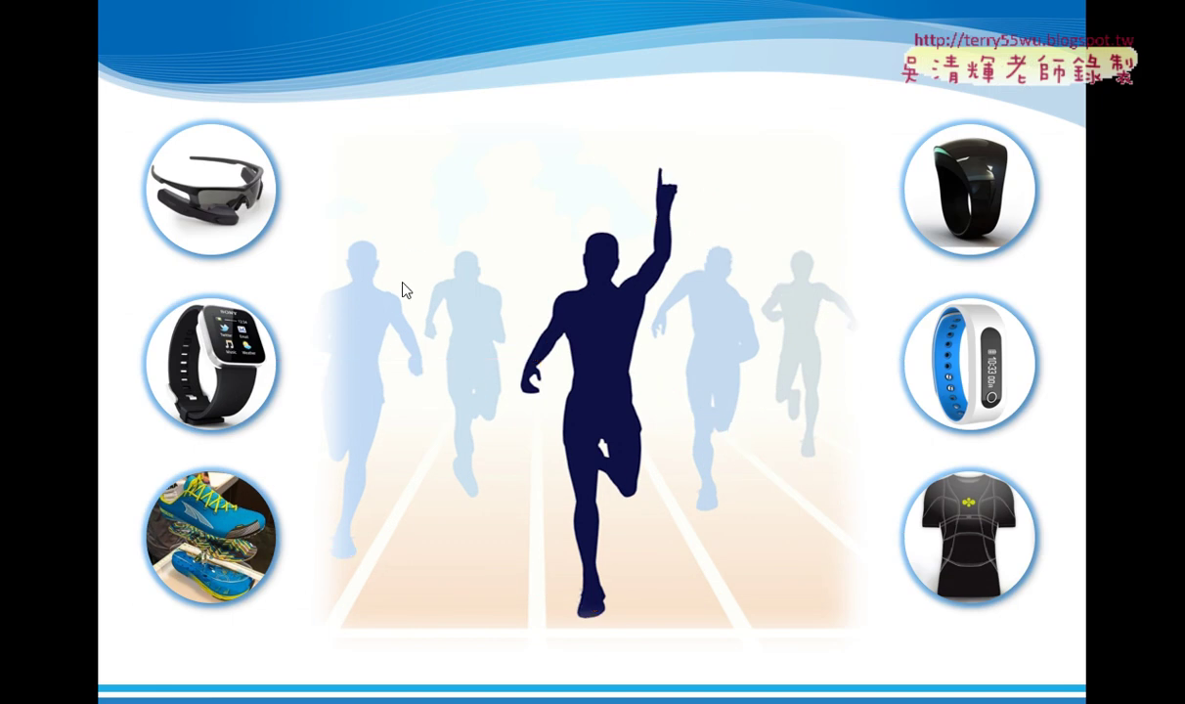
click(236, 196)
key(Escape)
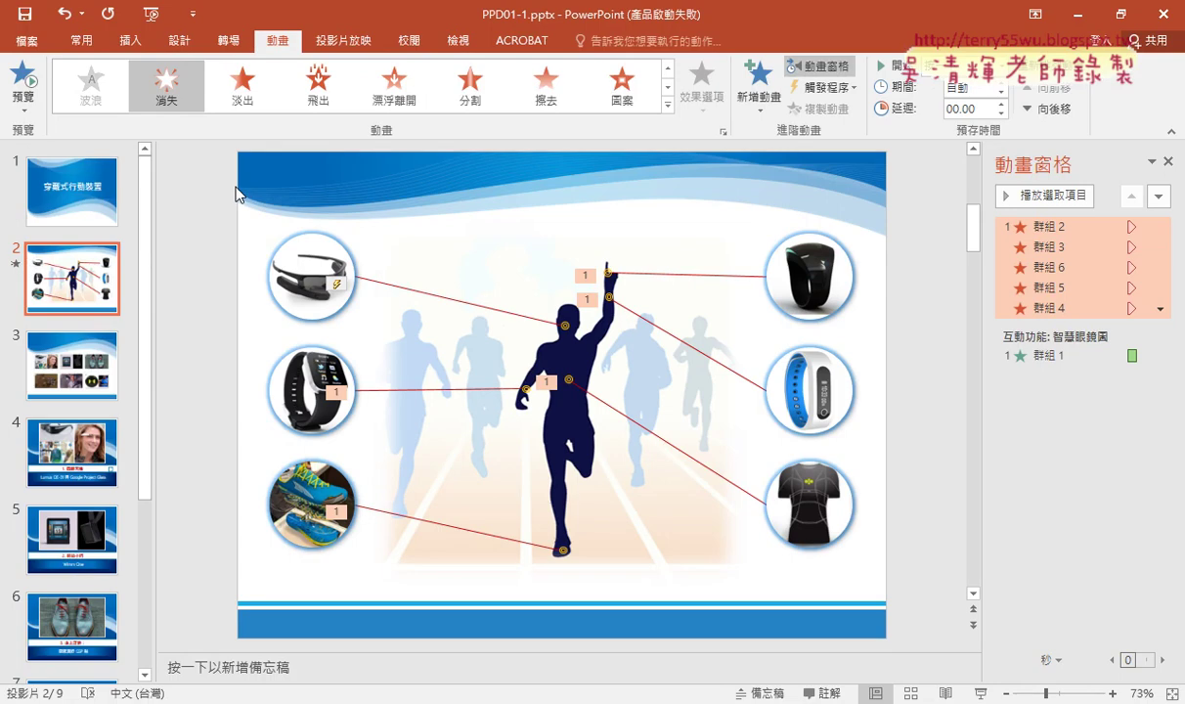
click(981, 694)
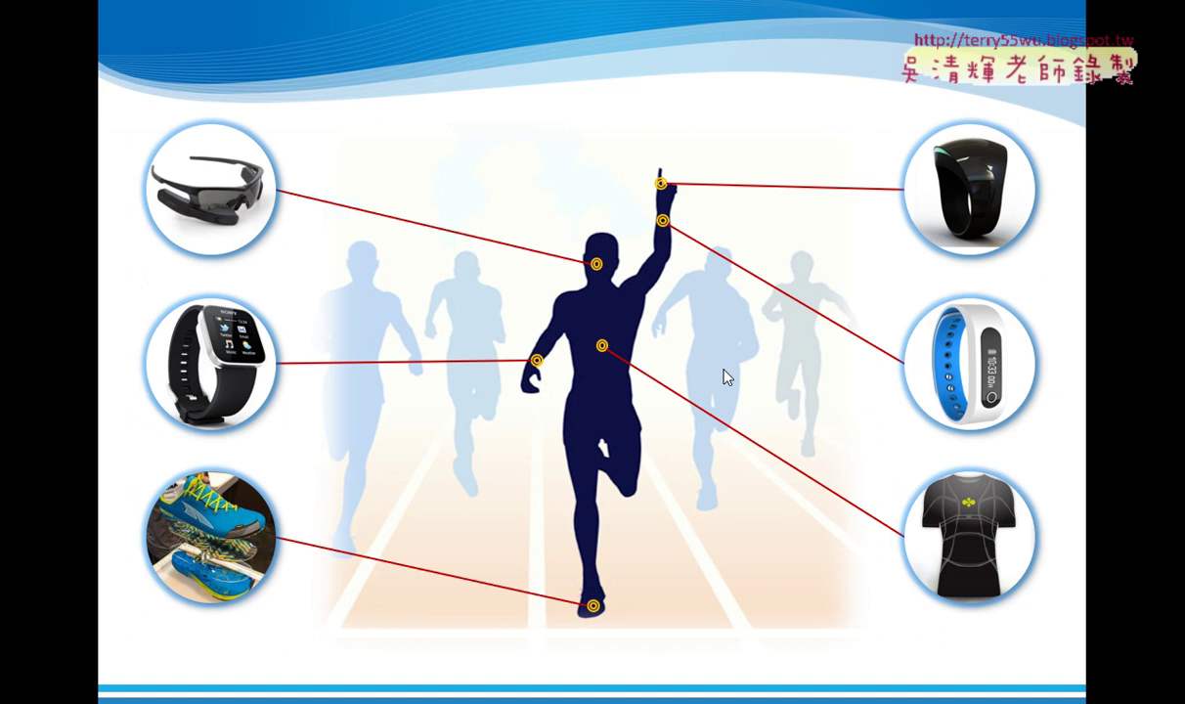
key(Escape)
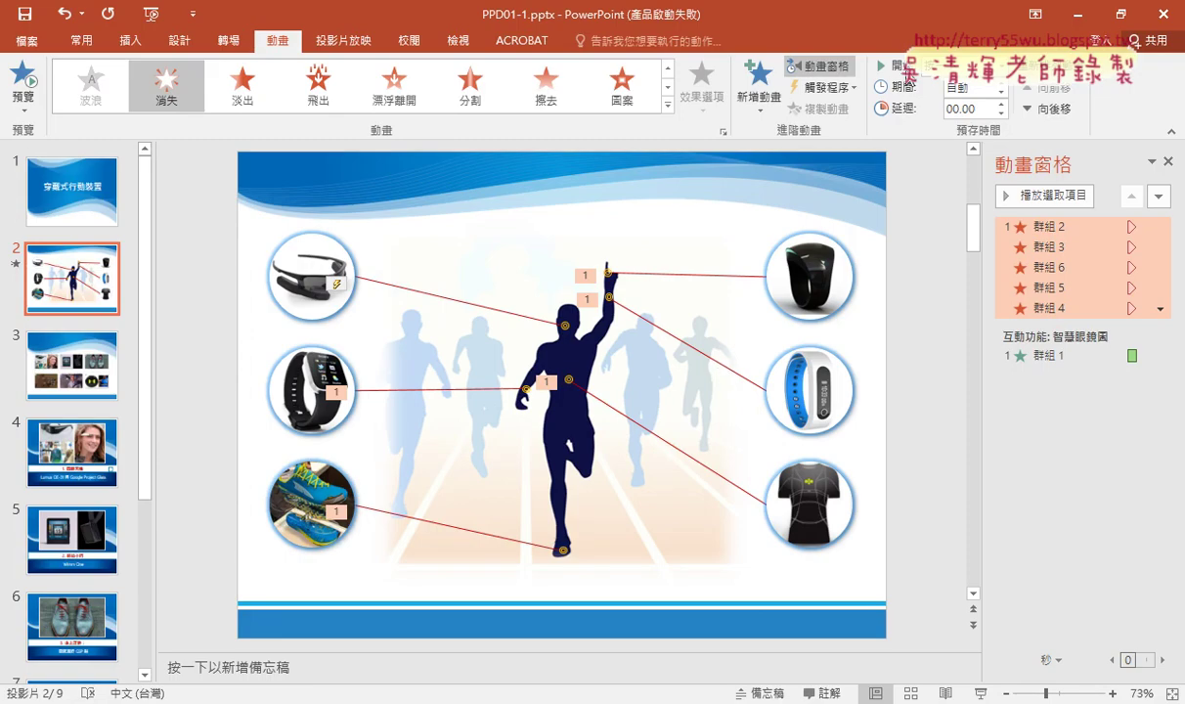
Set the five 消失 exits to start 與前動畫同時 (With Previous), then start the slide show
click(944, 68)
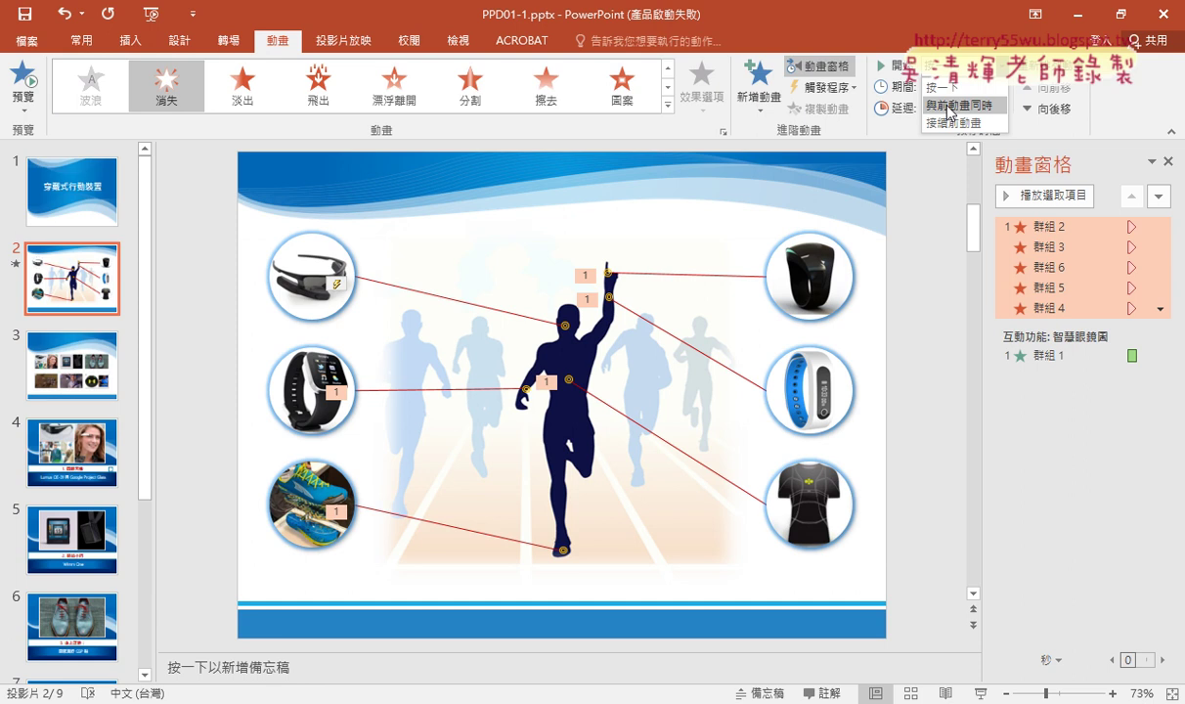
click(949, 105)
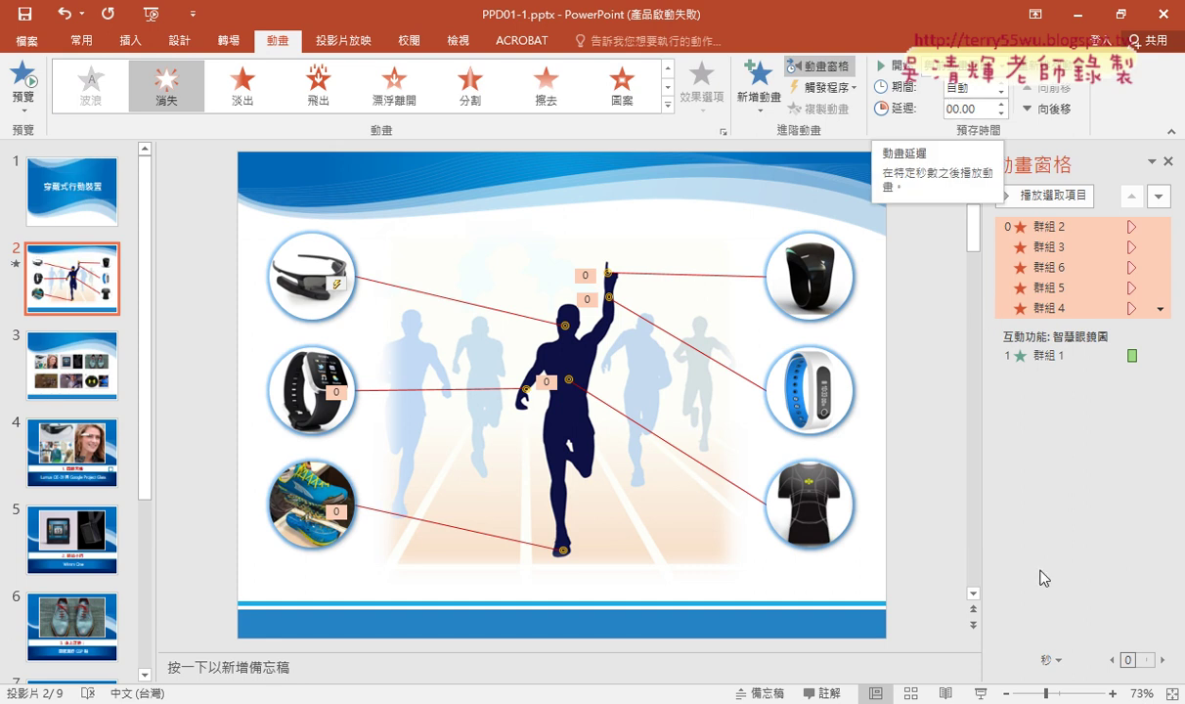
click(979, 693)
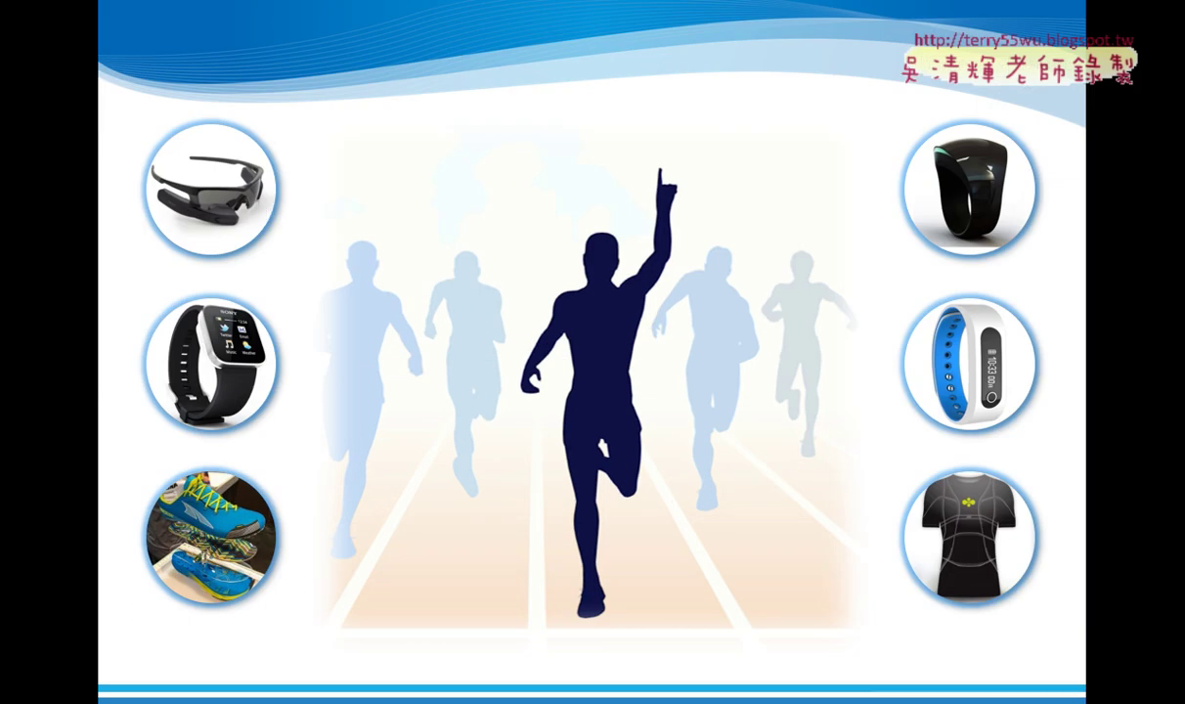
Click the glasses picture in the slide show to reveal its line, then end the show
click(223, 199)
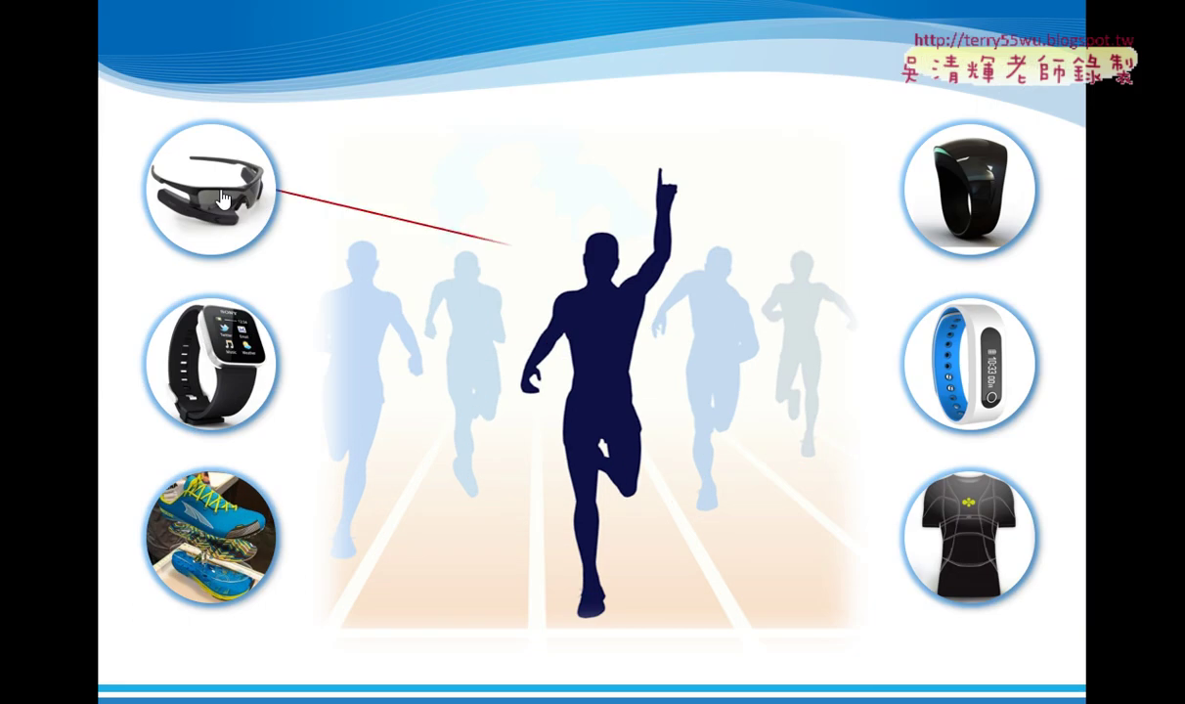
click(397, 312)
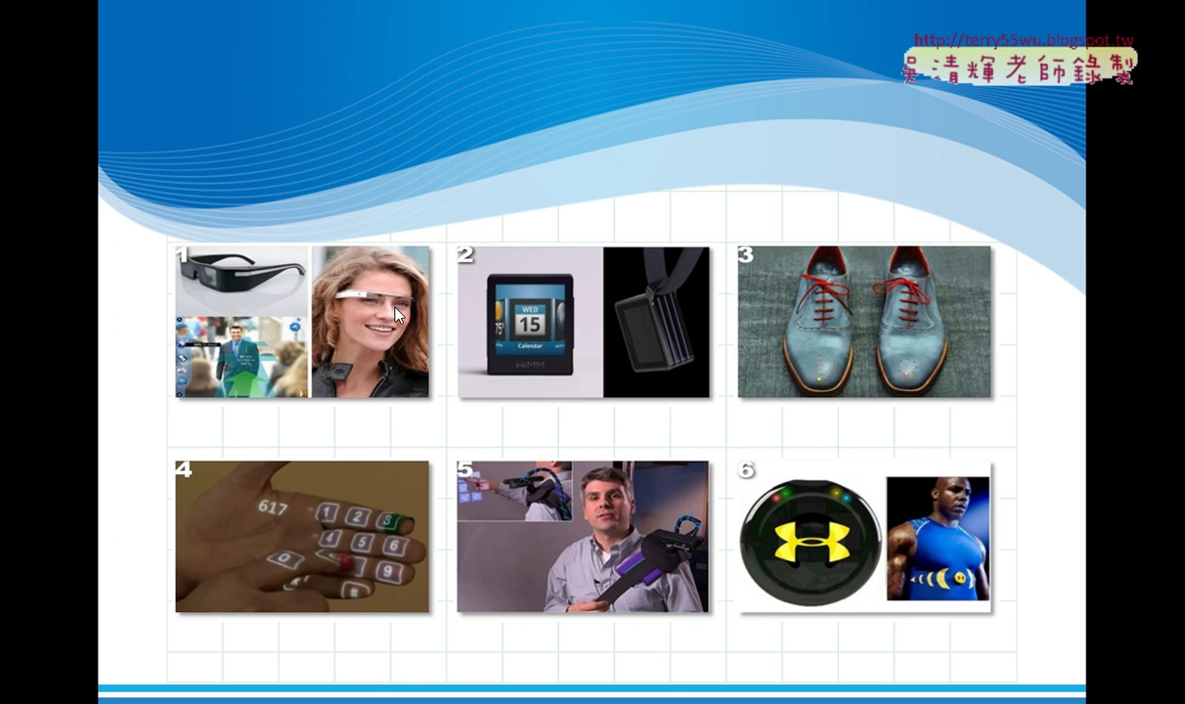
key(Escape)
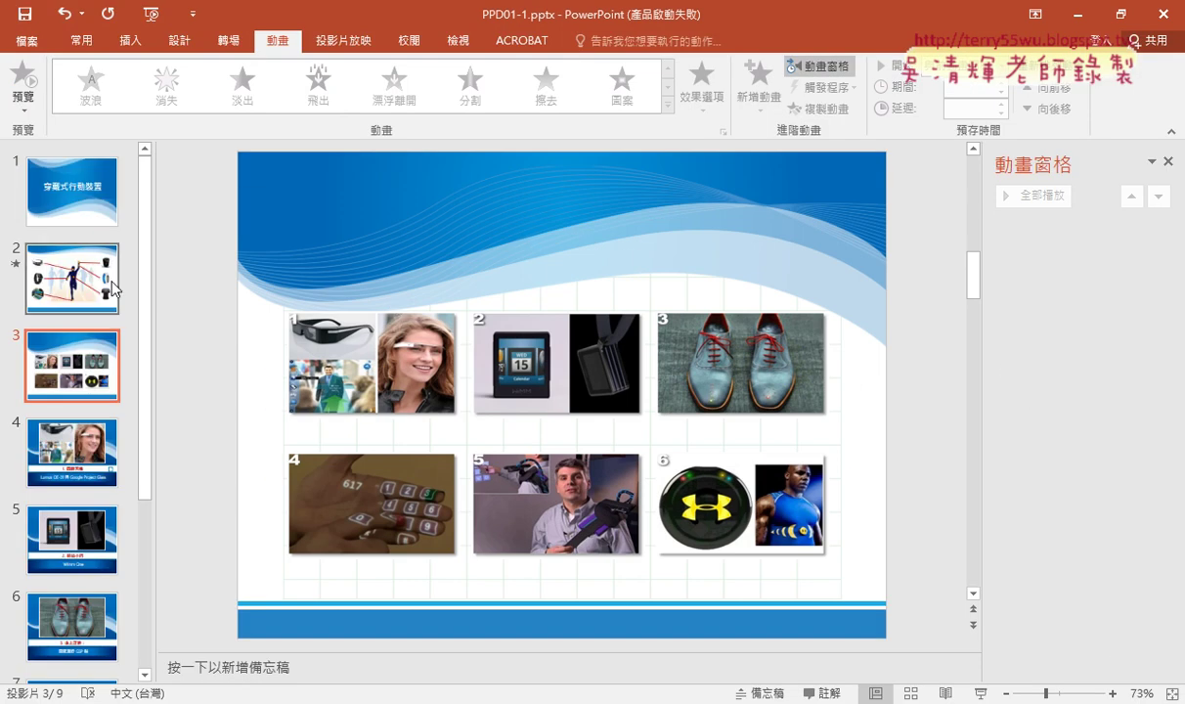
Rerun slide 2's show, preview all its animations, and select the 群組 1 wipe entrance
click(109, 279)
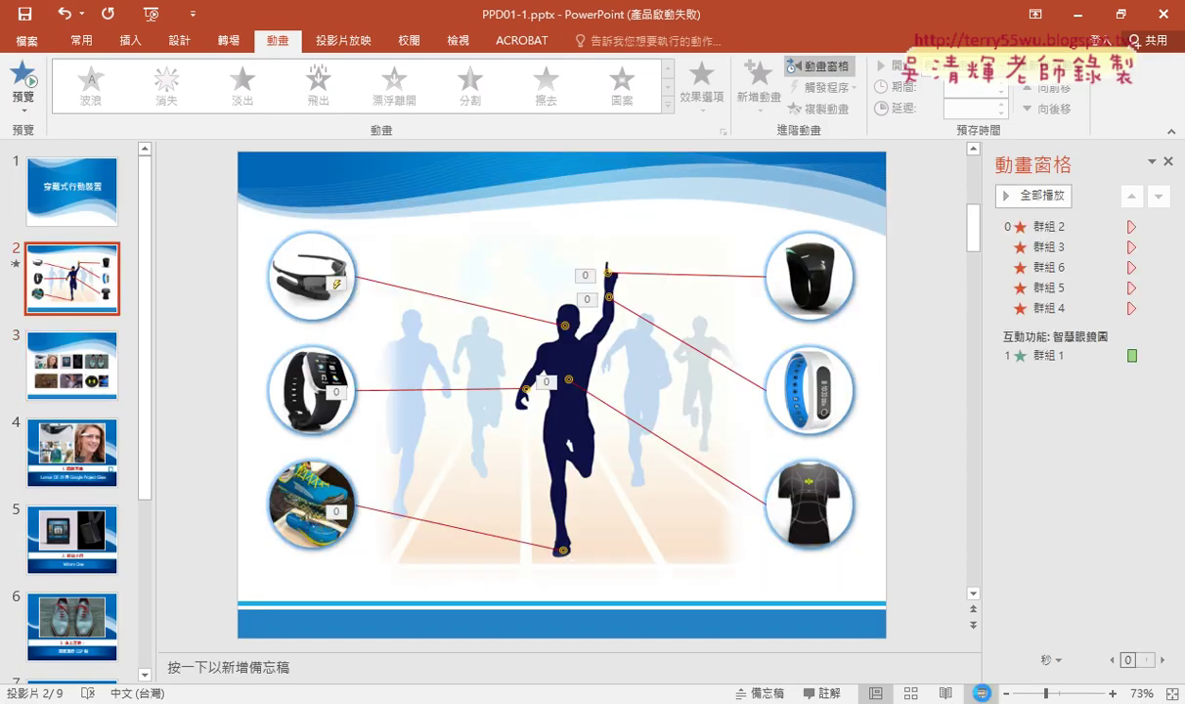
click(981, 692)
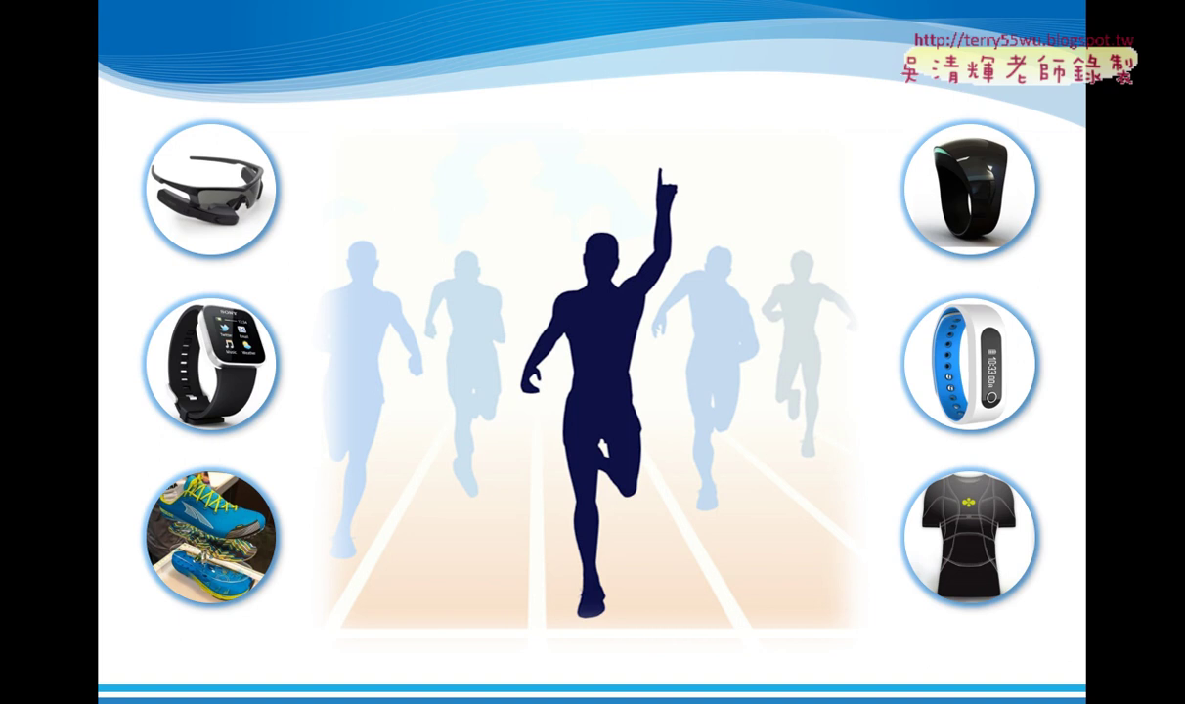
key(Escape)
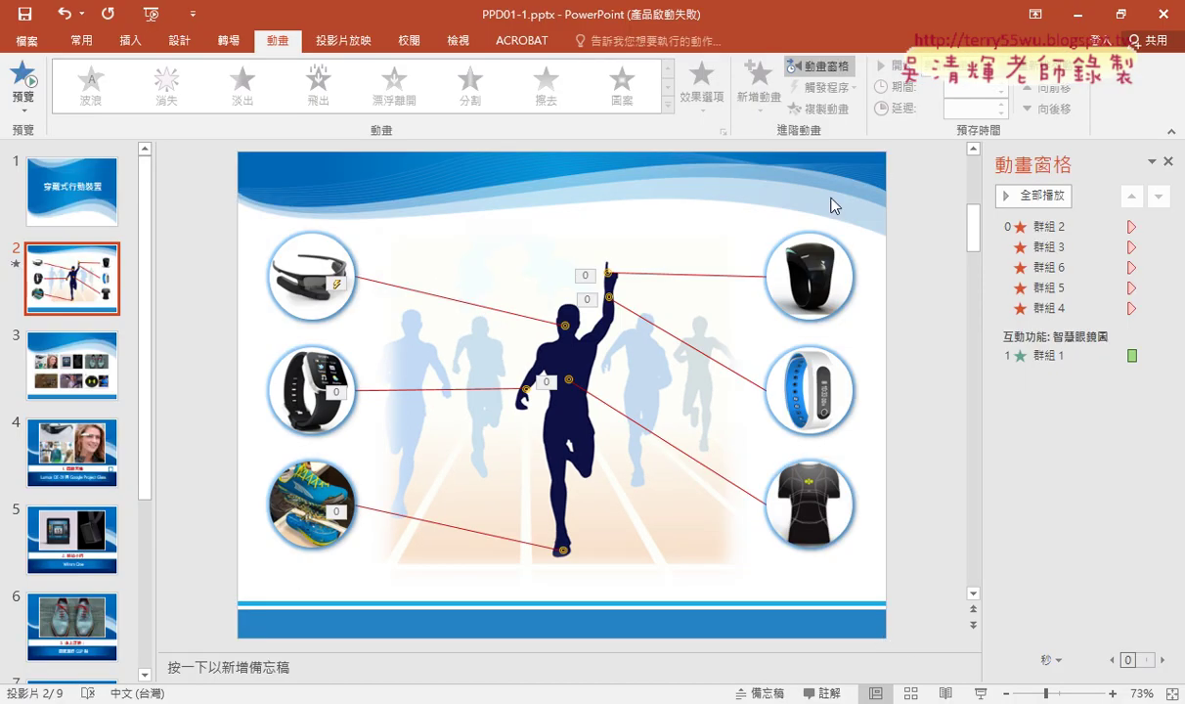
click(1037, 201)
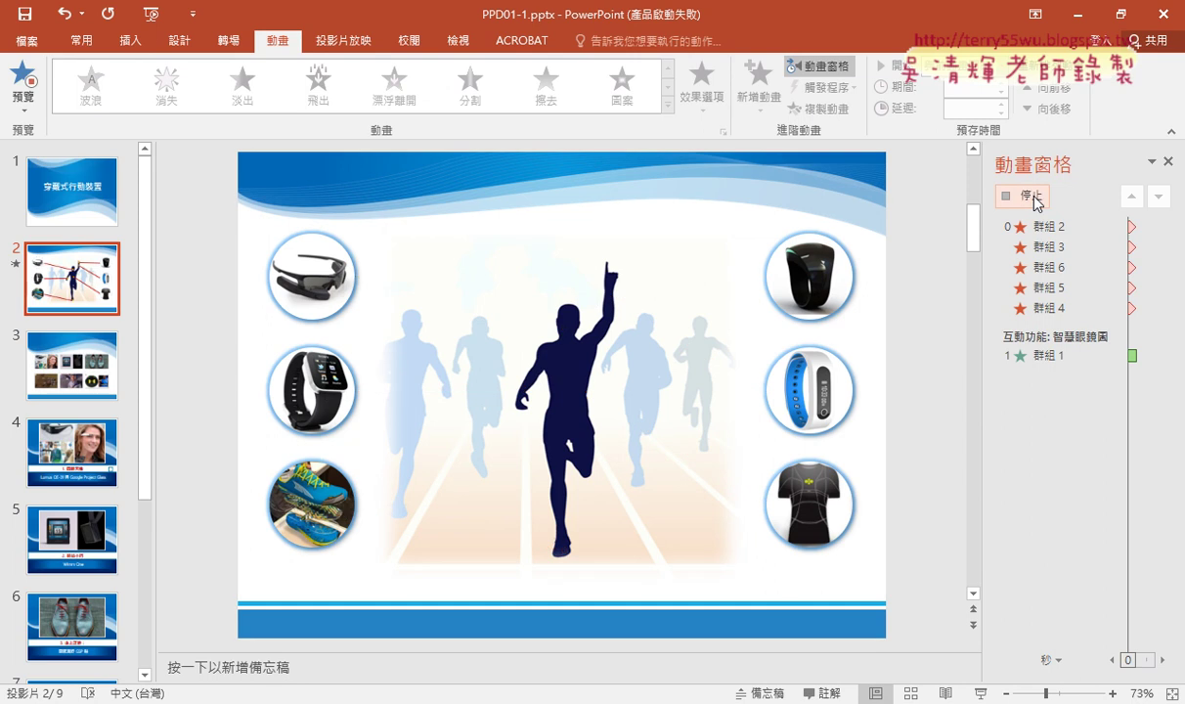
click(1058, 355)
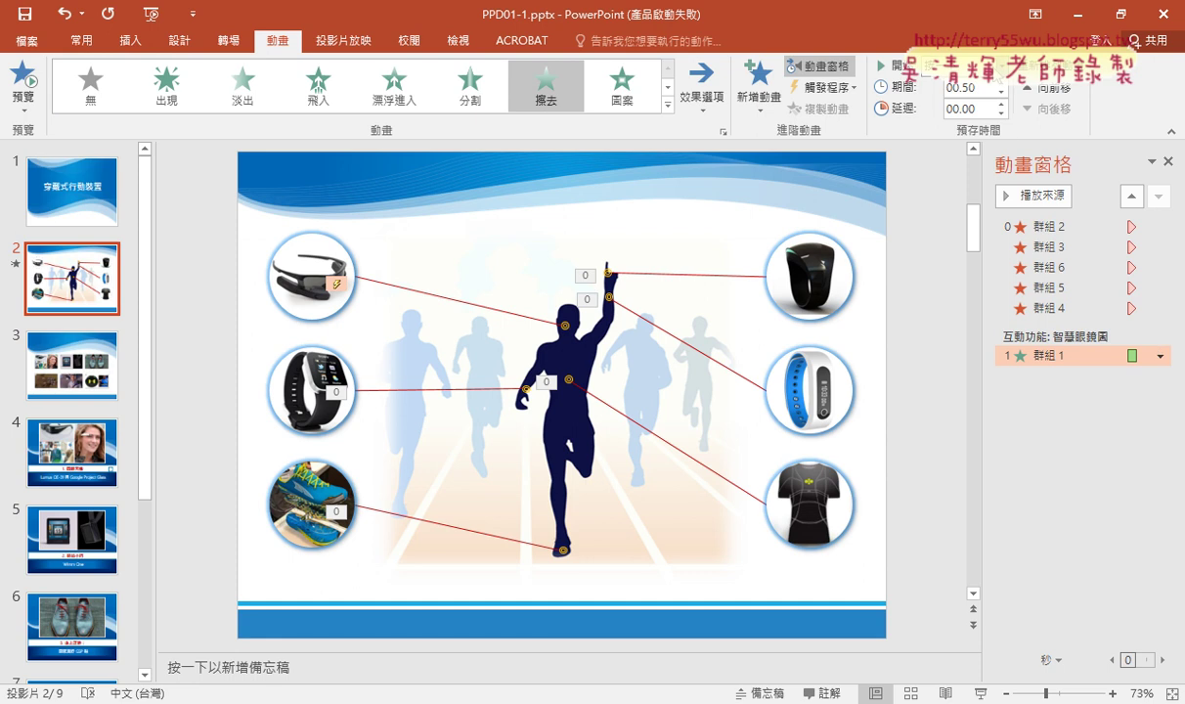
Make 群組 1's wipe start 與前動畫同時 and test the glasses picture in the slide show
click(968, 65)
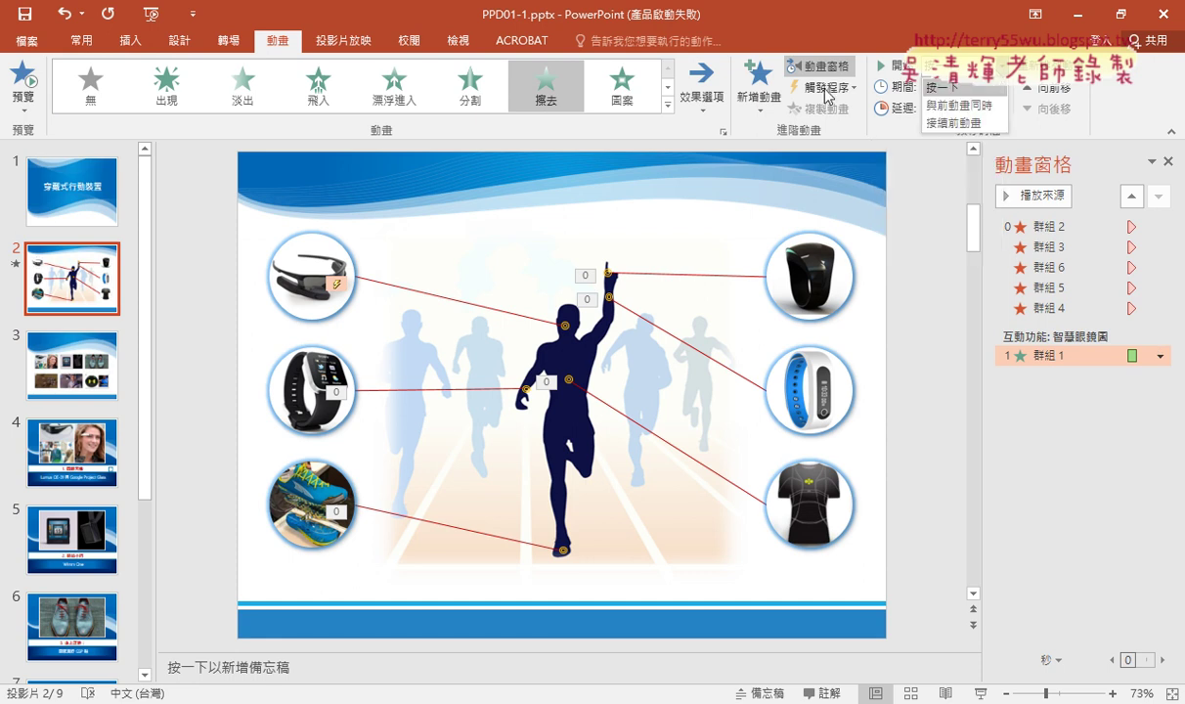
click(983, 105)
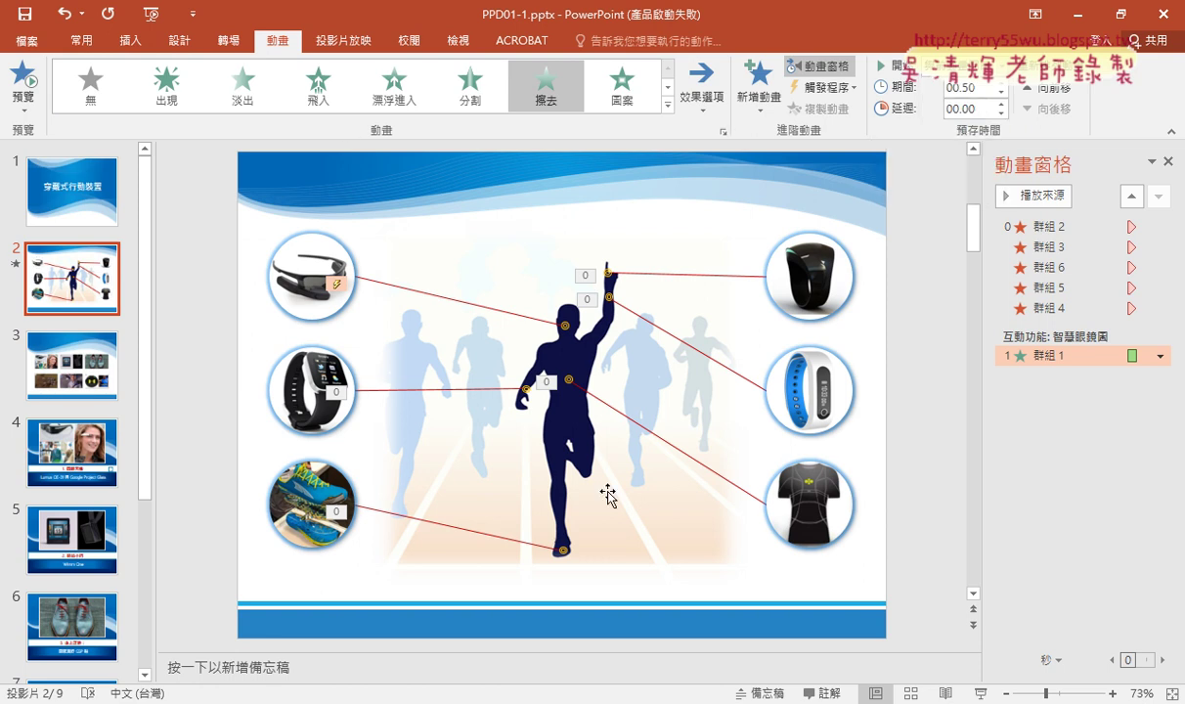
click(985, 694)
click(218, 211)
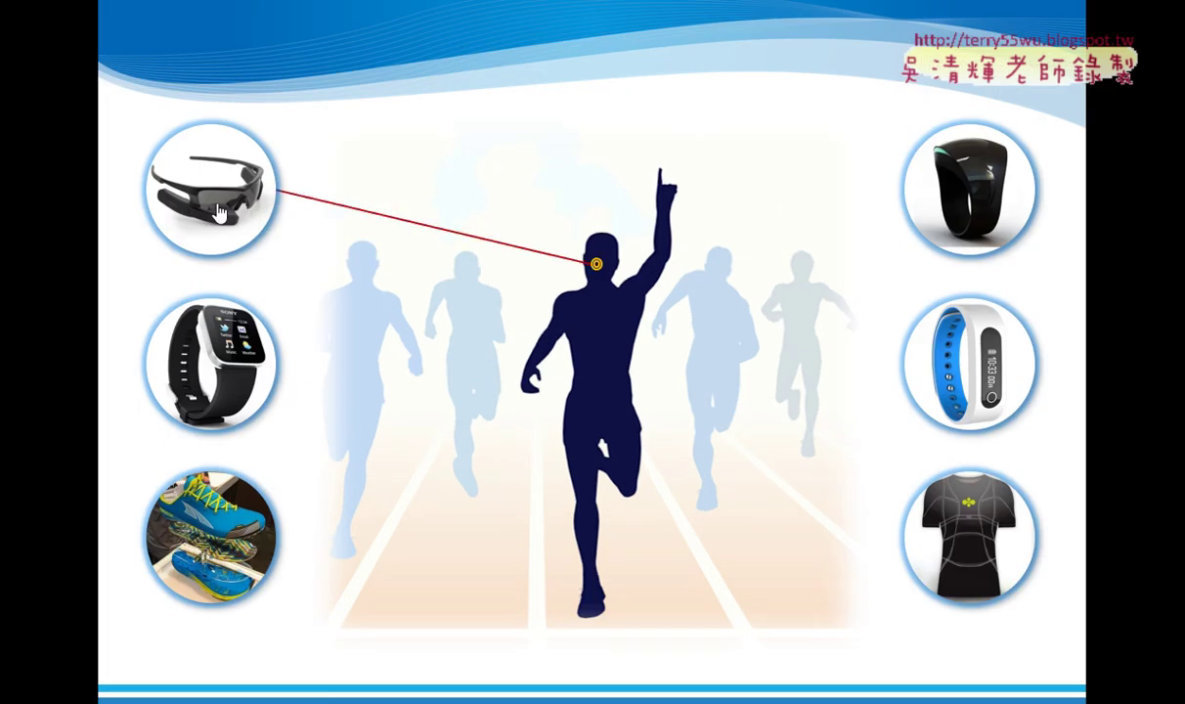
key(Escape)
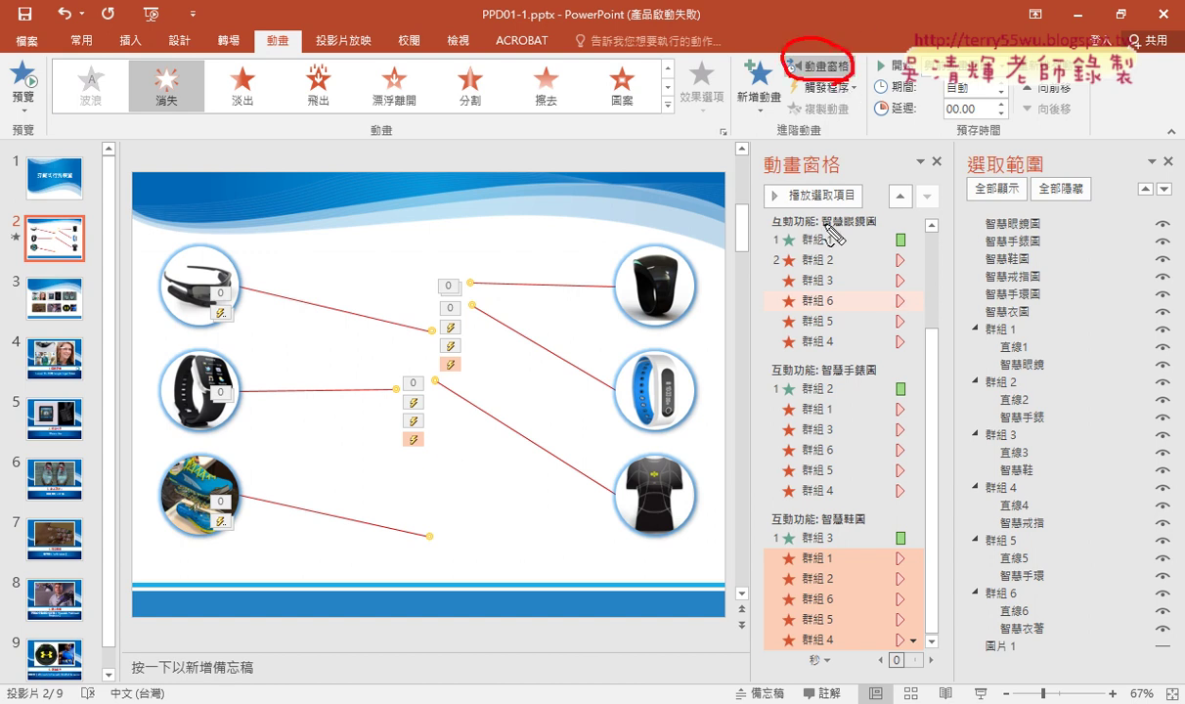
Mark up the trigger animation list, then close the 選取範圍 pane, keeping the Animation pane
drag(767, 616, 831, 670)
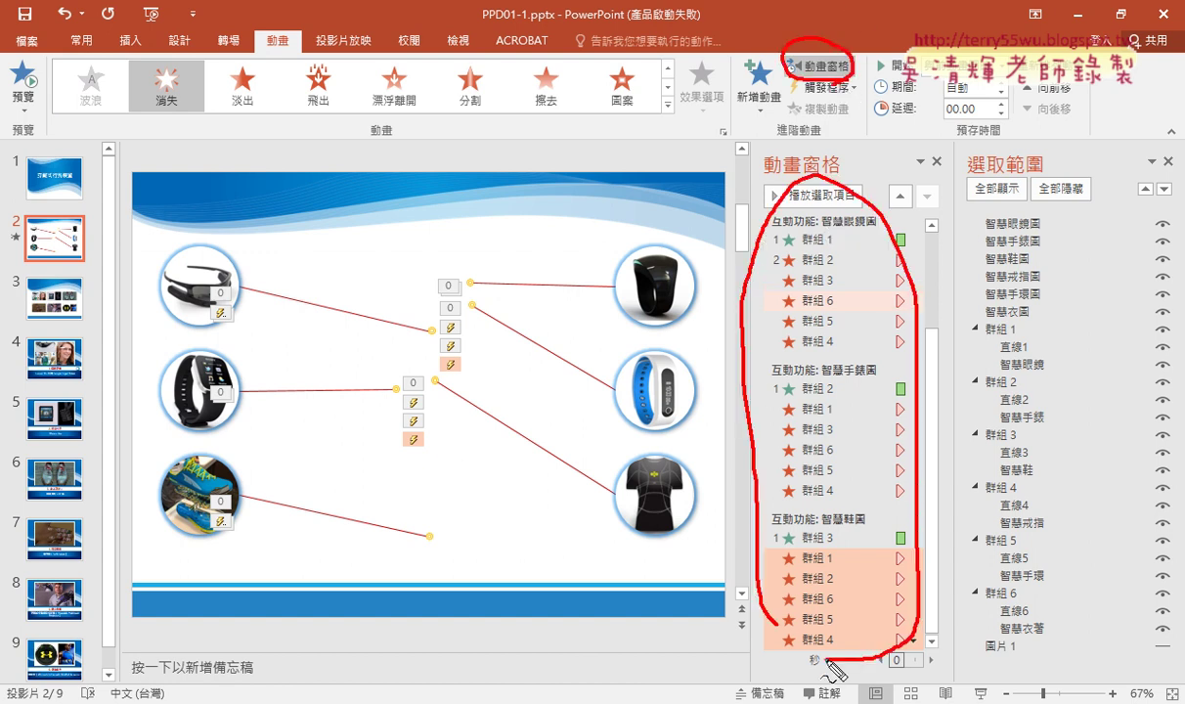
drag(809, 80, 810, 183)
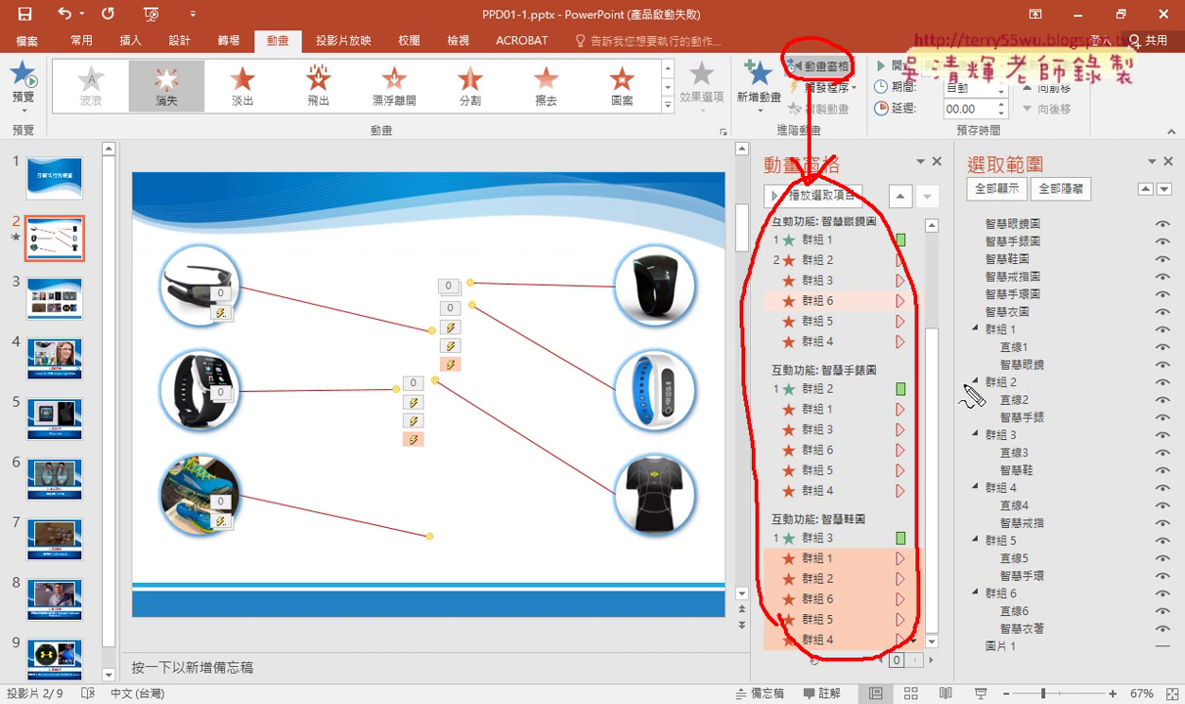
key(Escape)
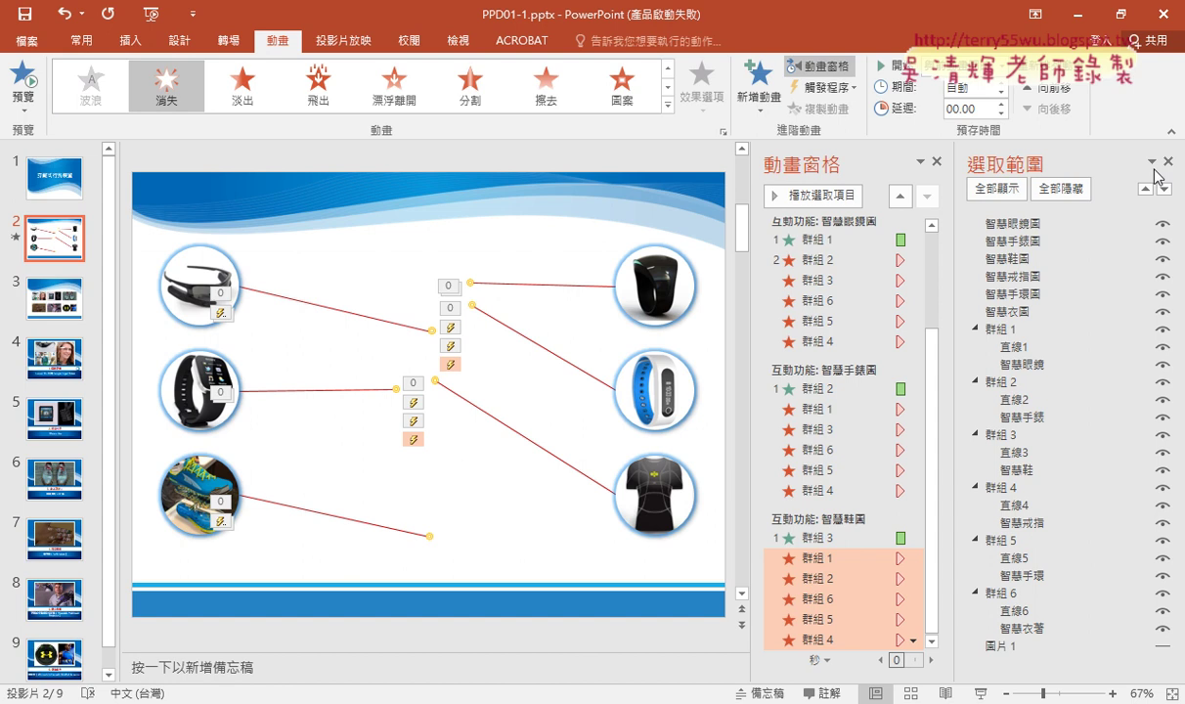
click(1168, 161)
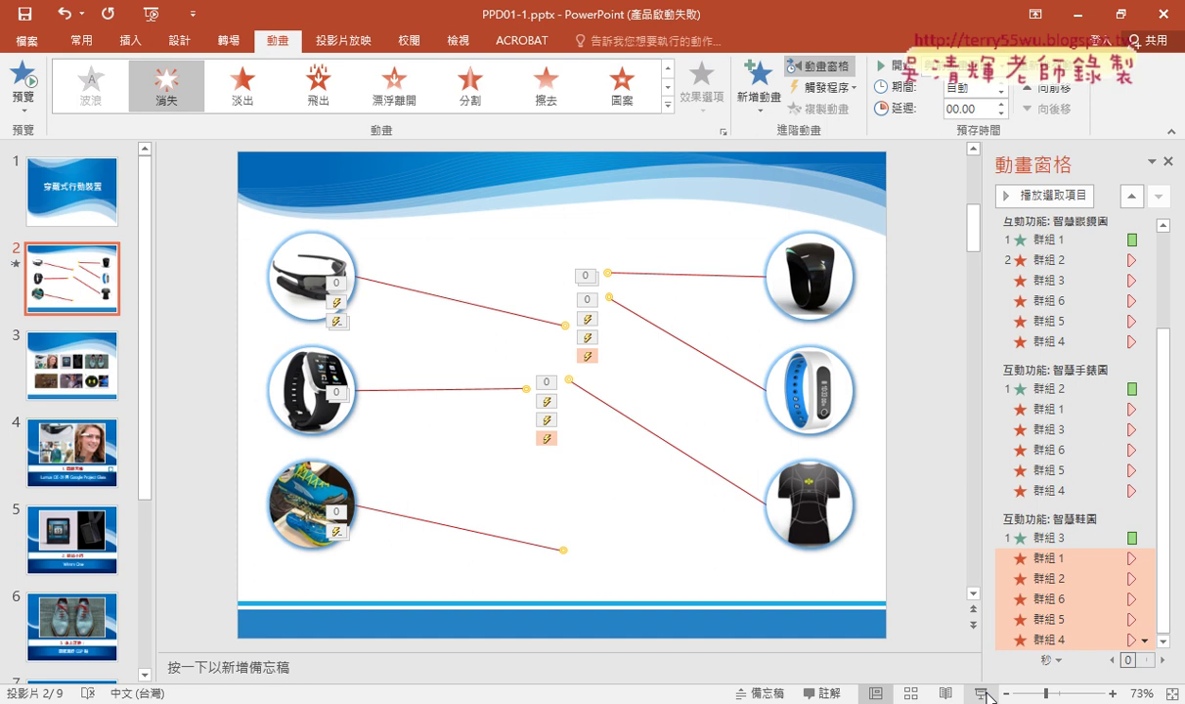
Unhide the runner picture 圖片 1 in the Selection Pane and run the slide show
click(983, 693)
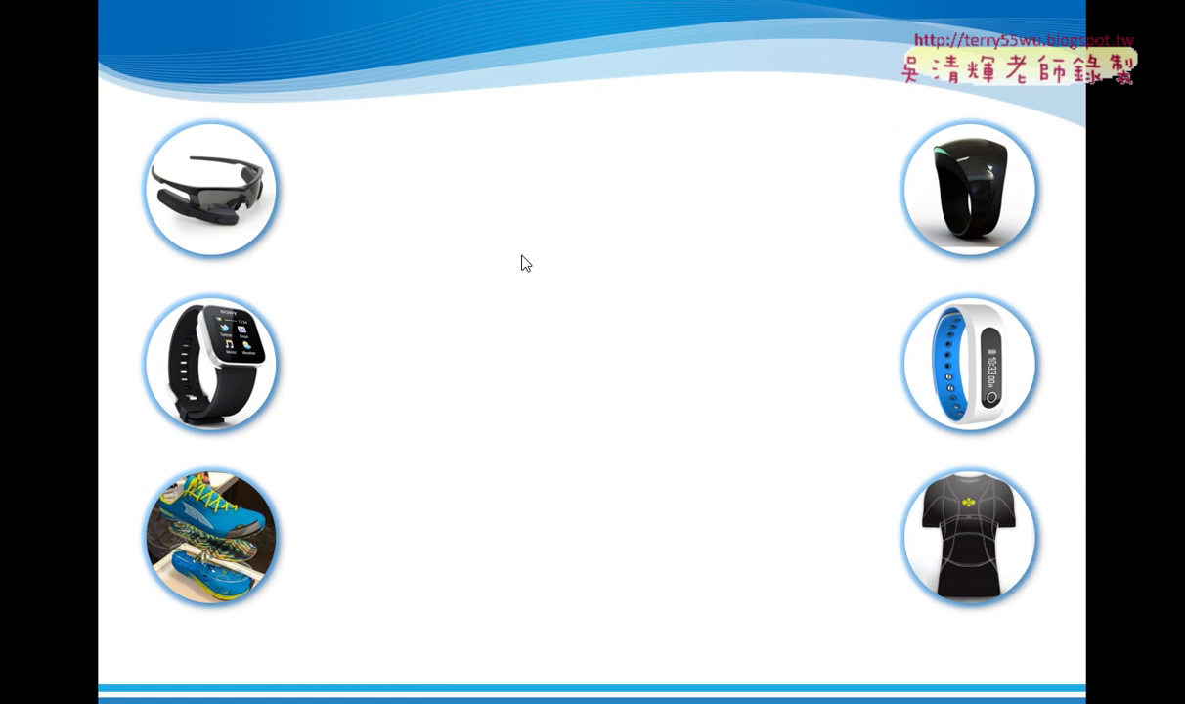
key(Escape)
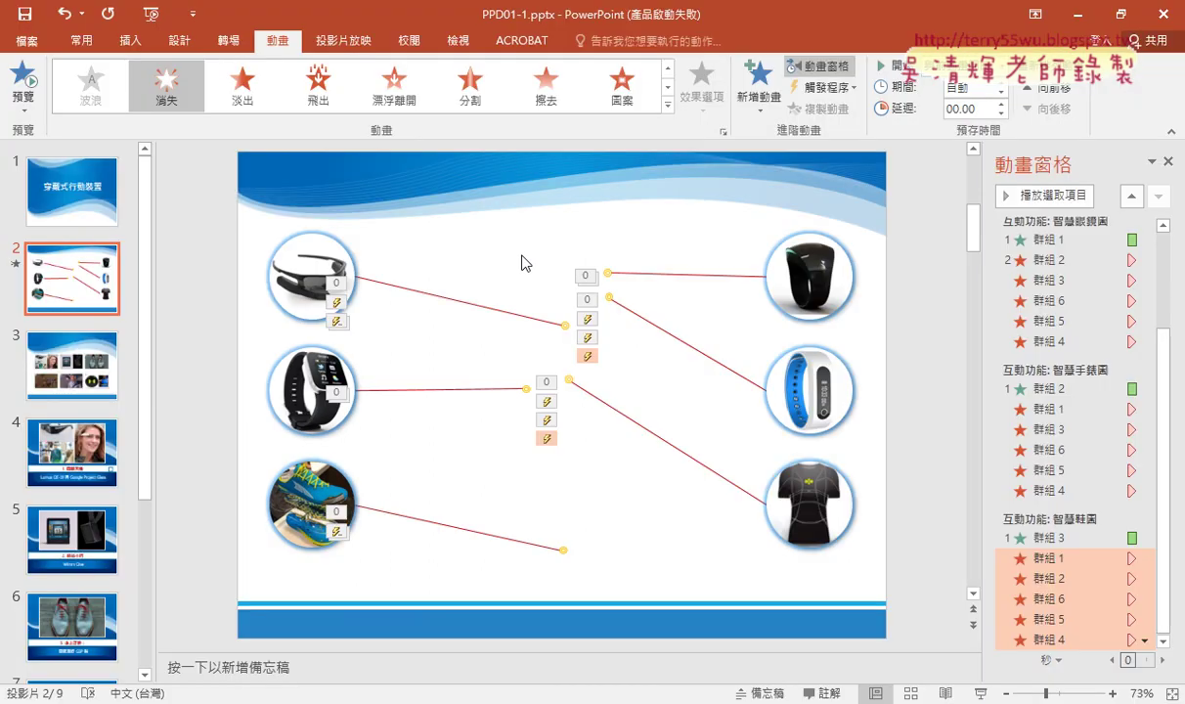
click(97, 39)
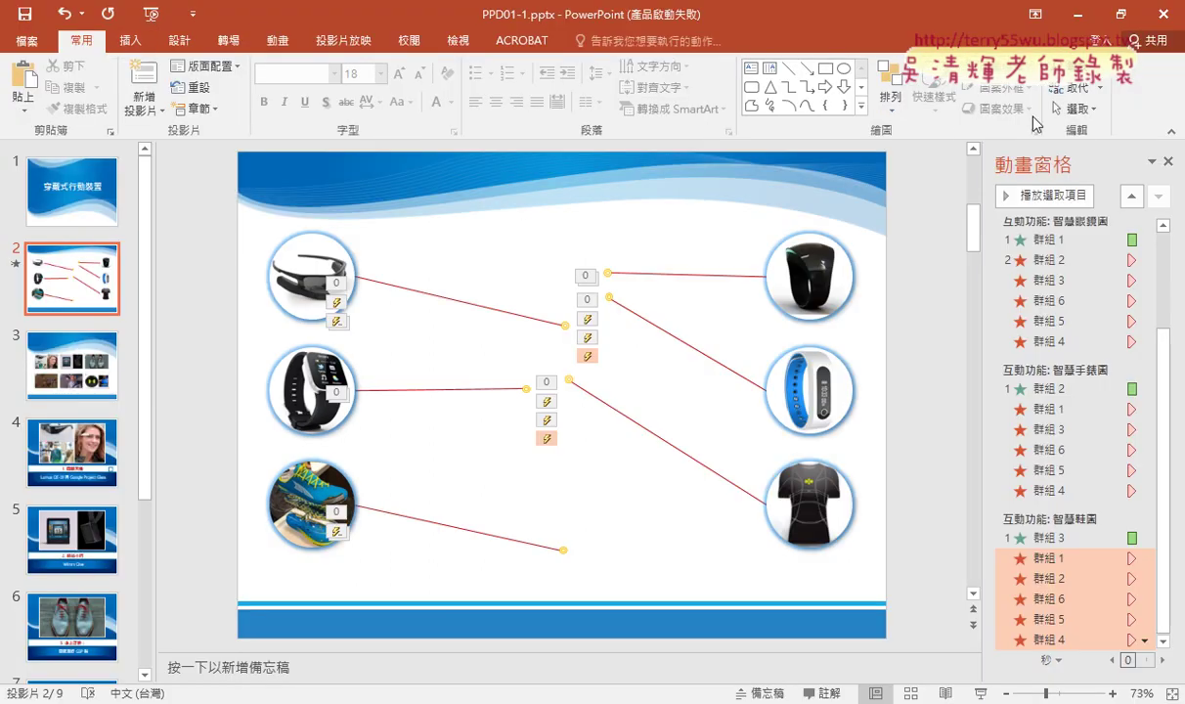
click(1079, 117)
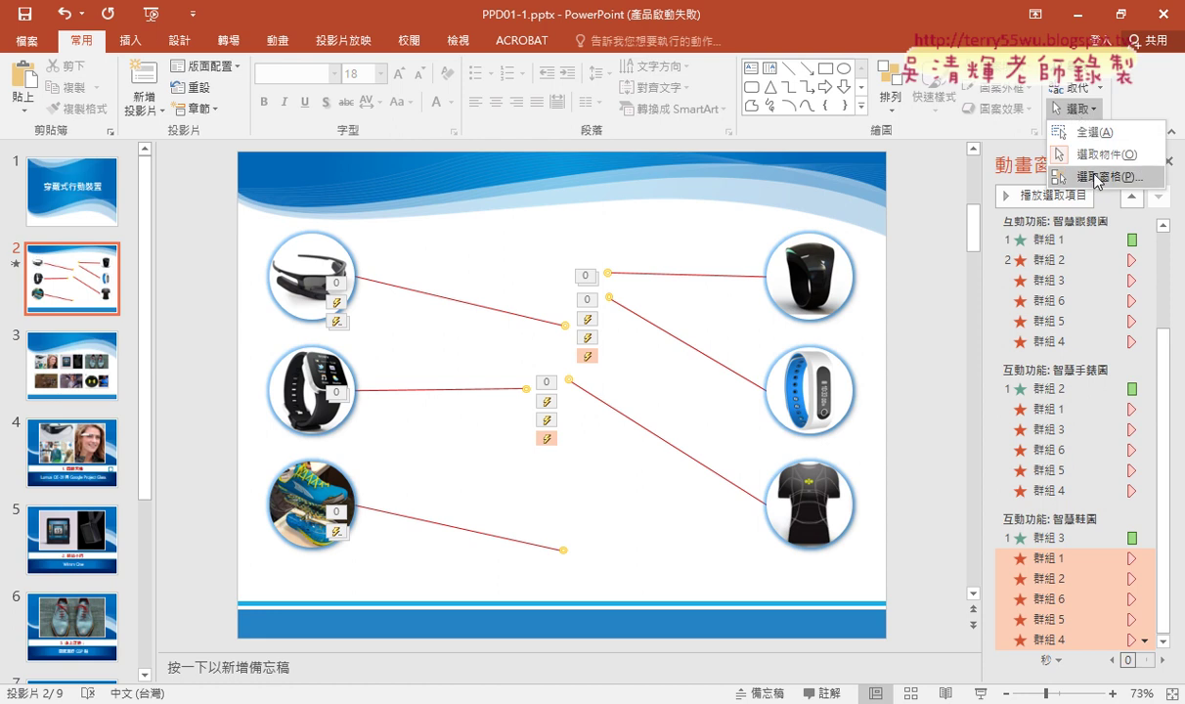
click(1066, 169)
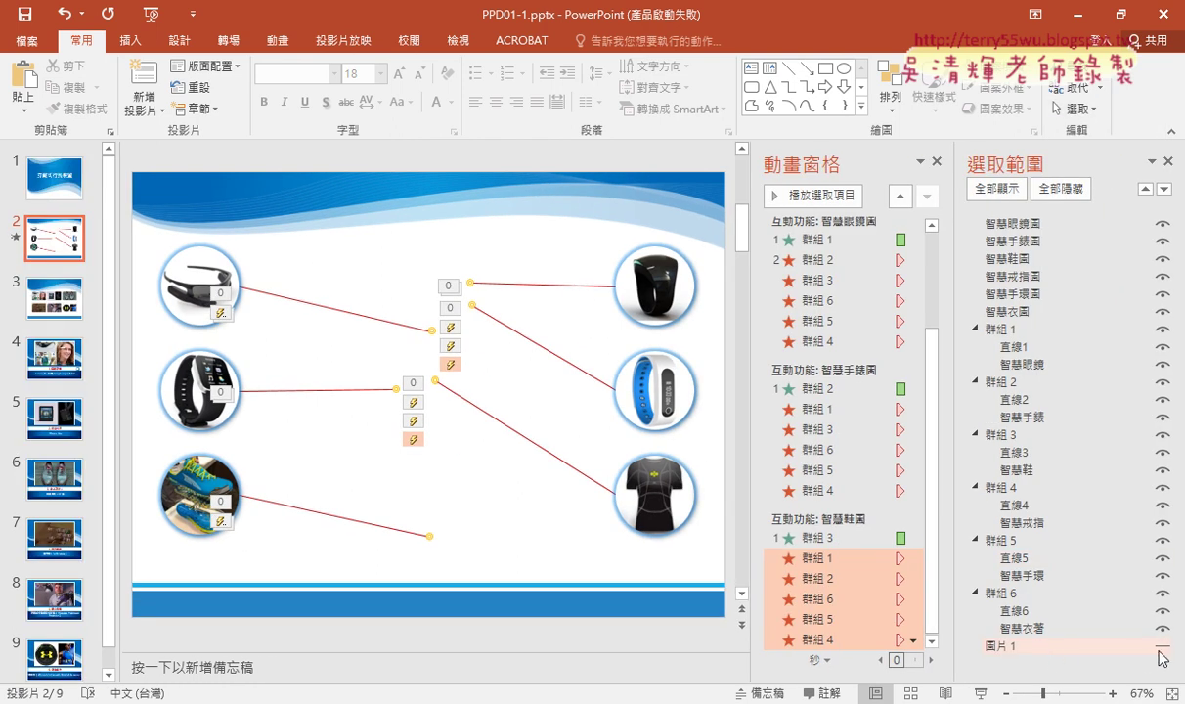
click(1161, 647)
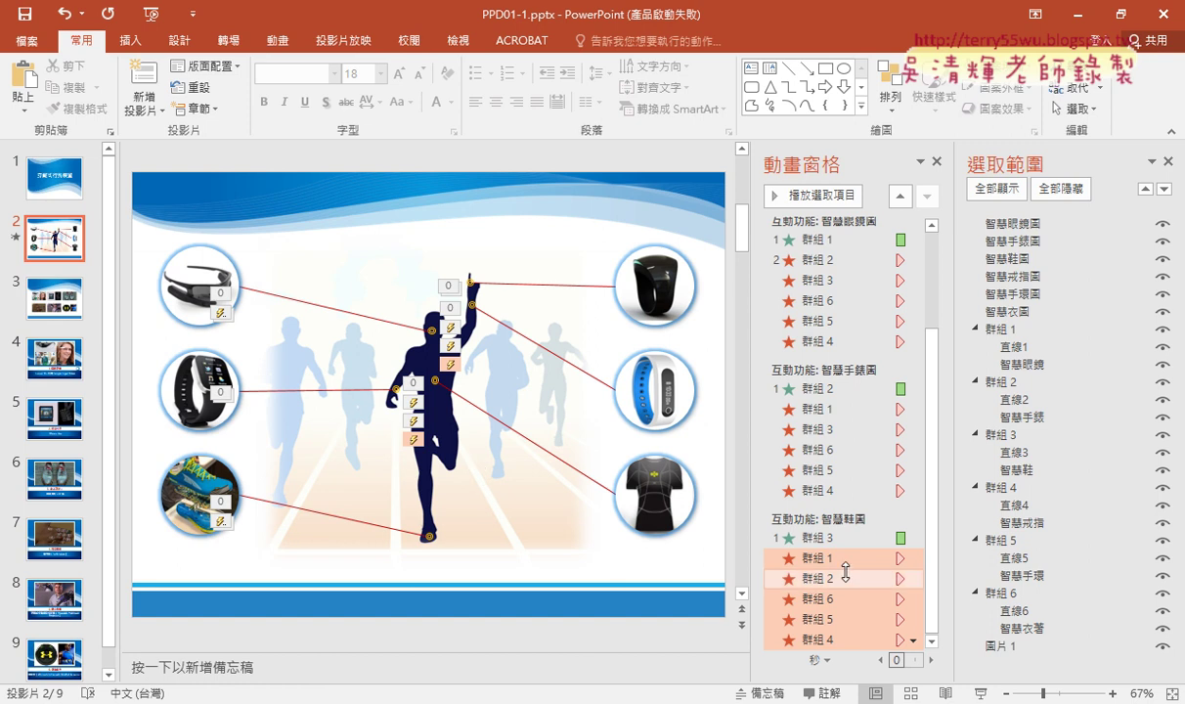
click(983, 693)
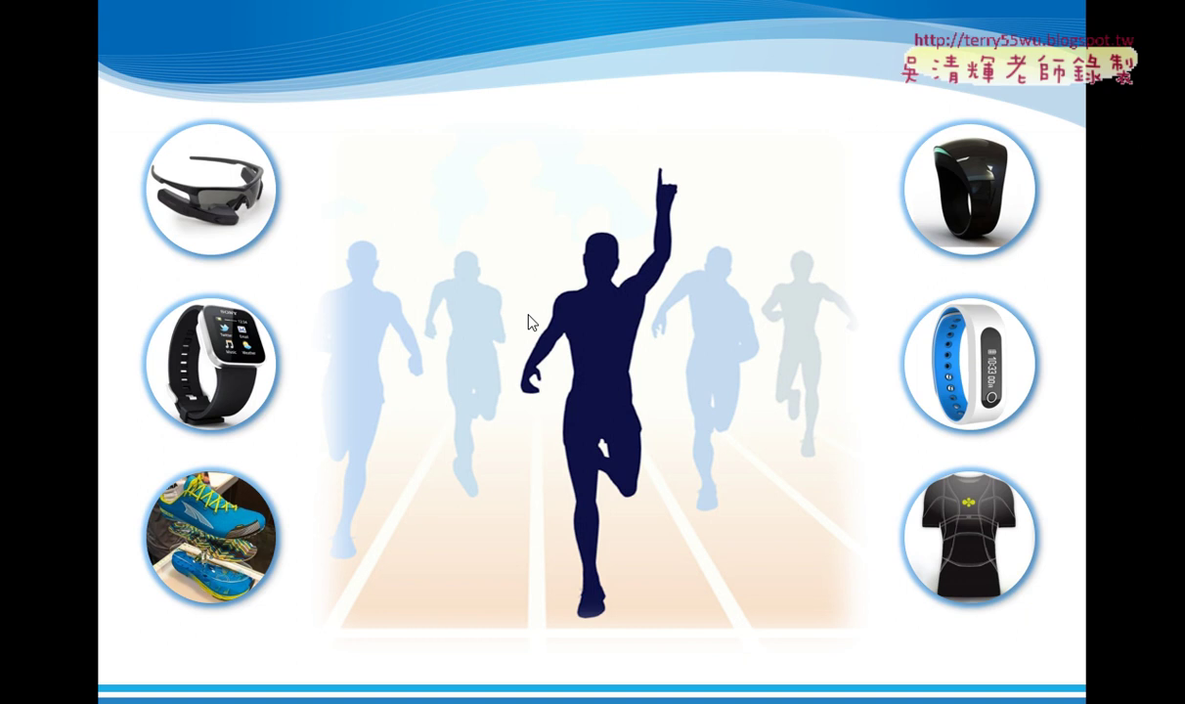
Click the glasses, watch and shoe pictures in the show to reveal their lines, then exit
click(224, 210)
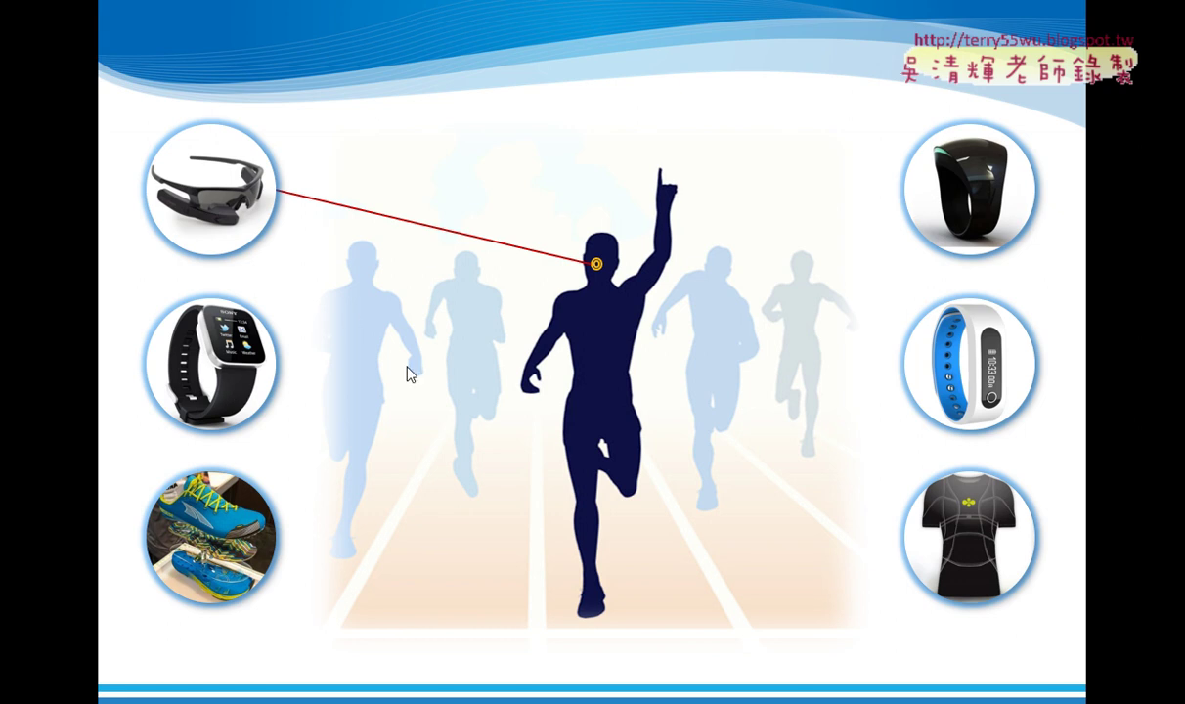
click(219, 389)
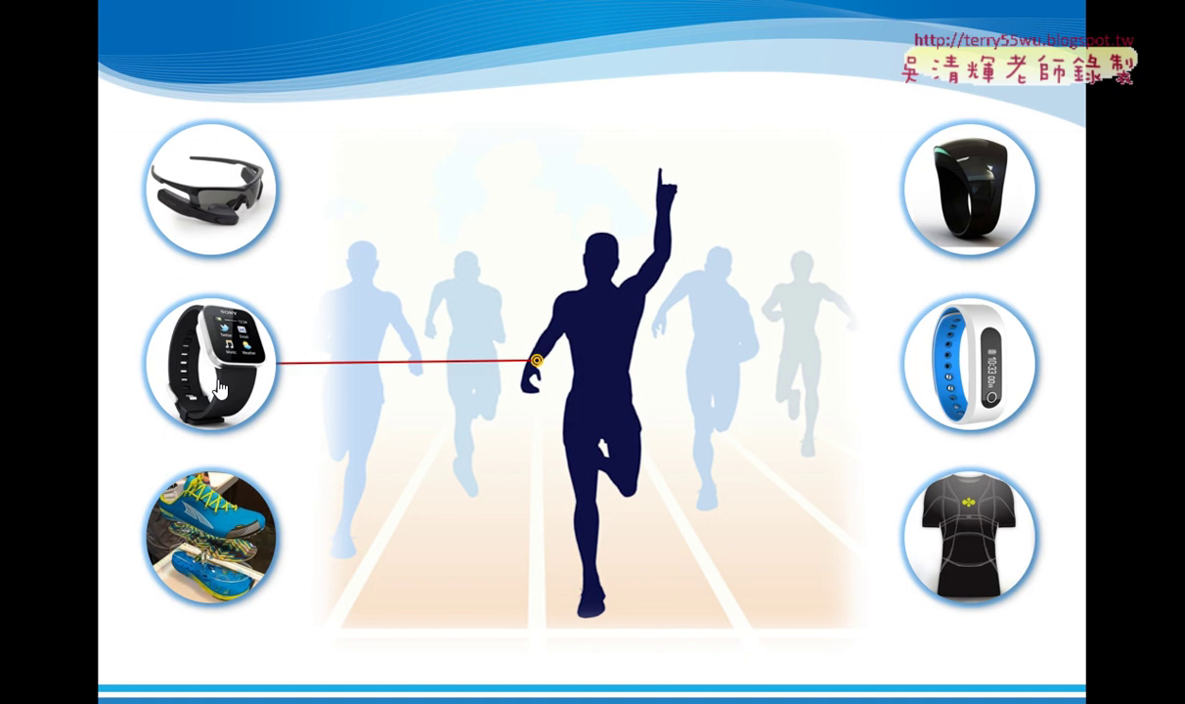
click(230, 516)
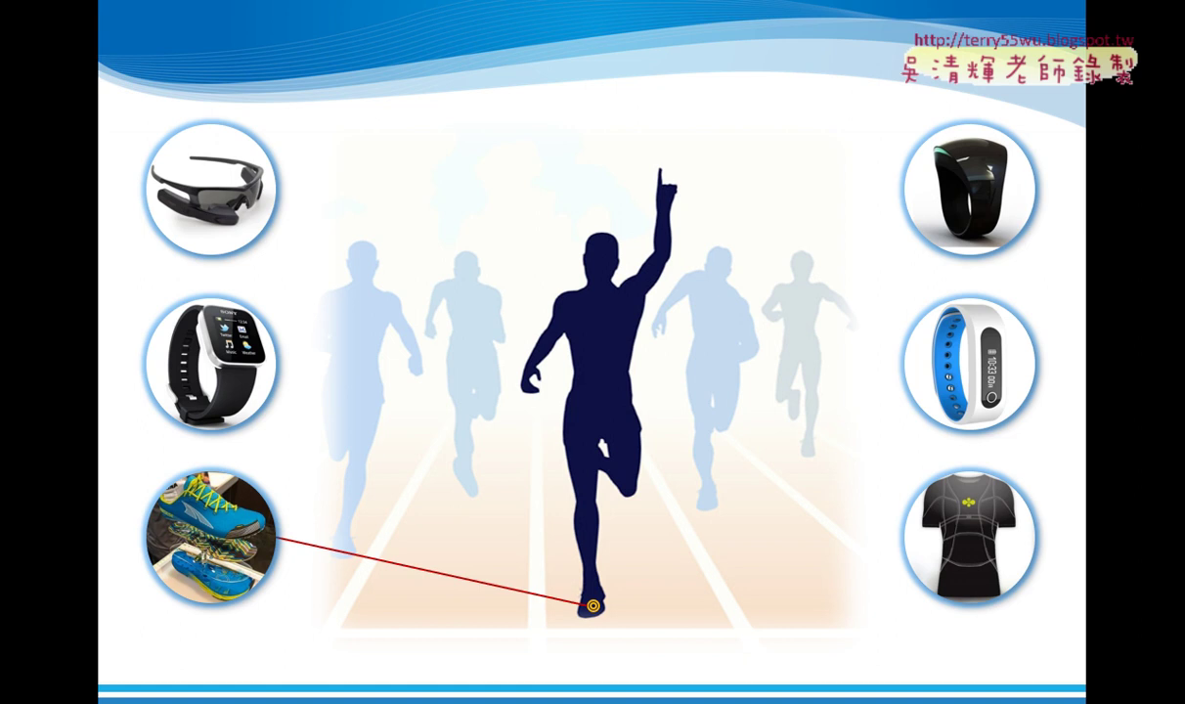
key(Escape)
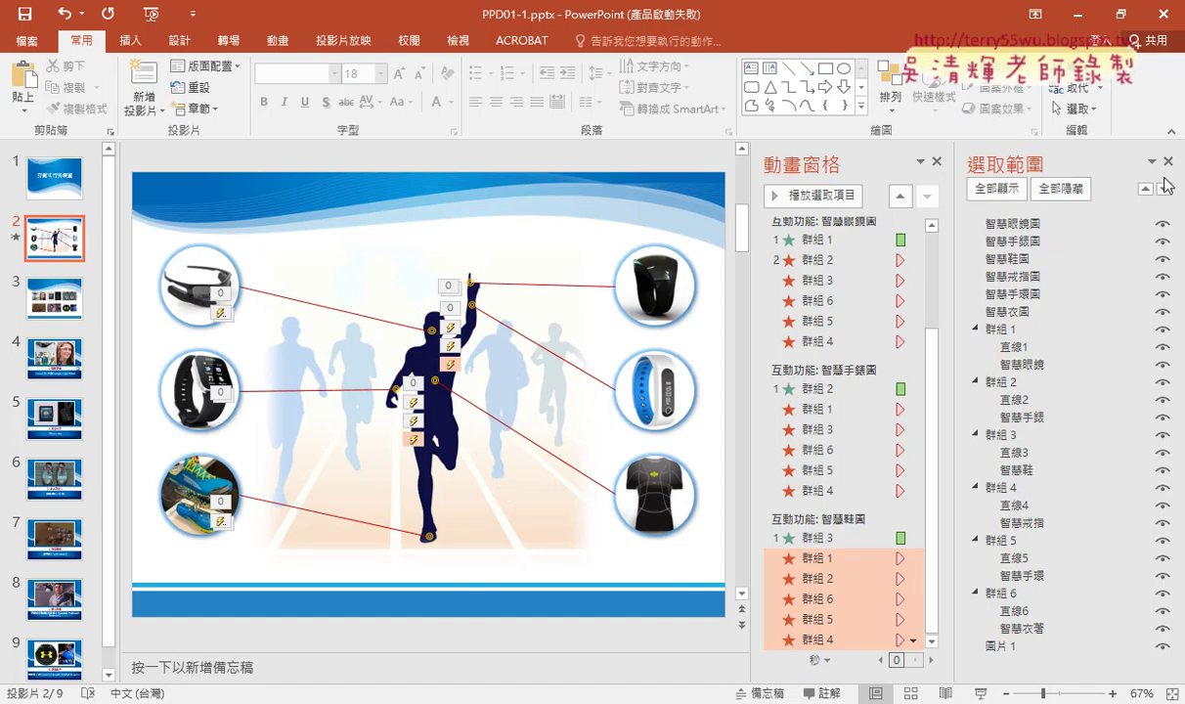
Close the Selection pane and widen the Animation pane
click(1167, 161)
scroll(1060, 256, up, 3)
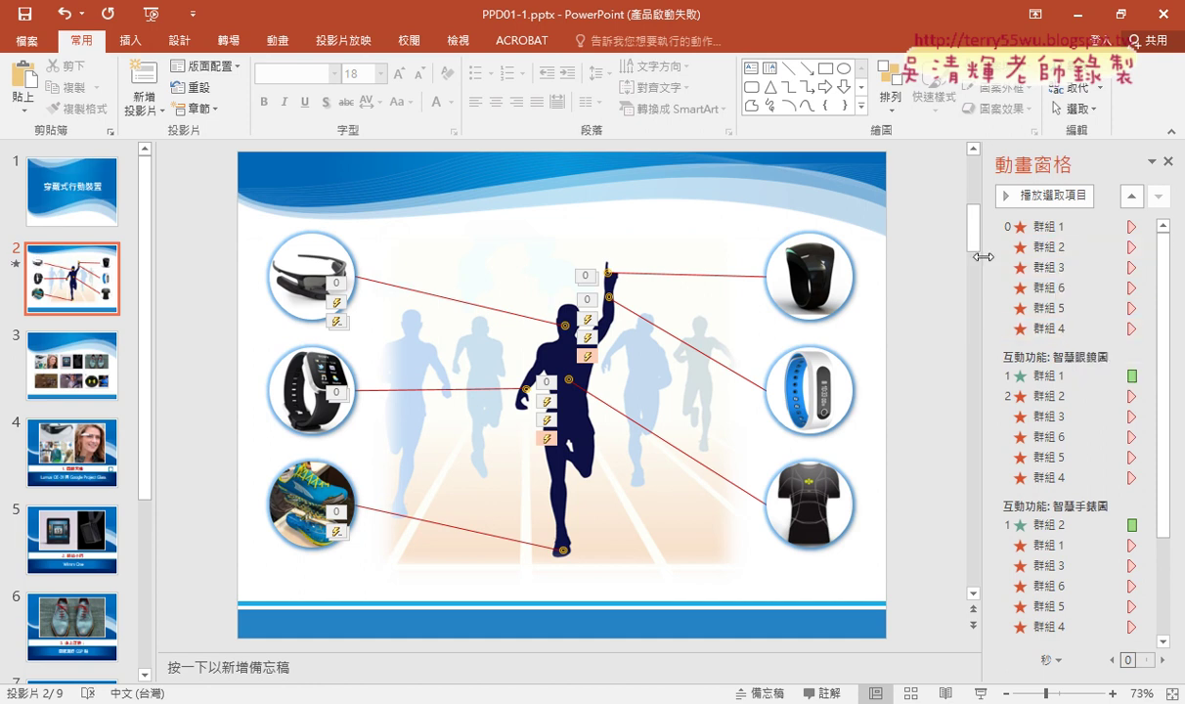
drag(983, 256, 935, 258)
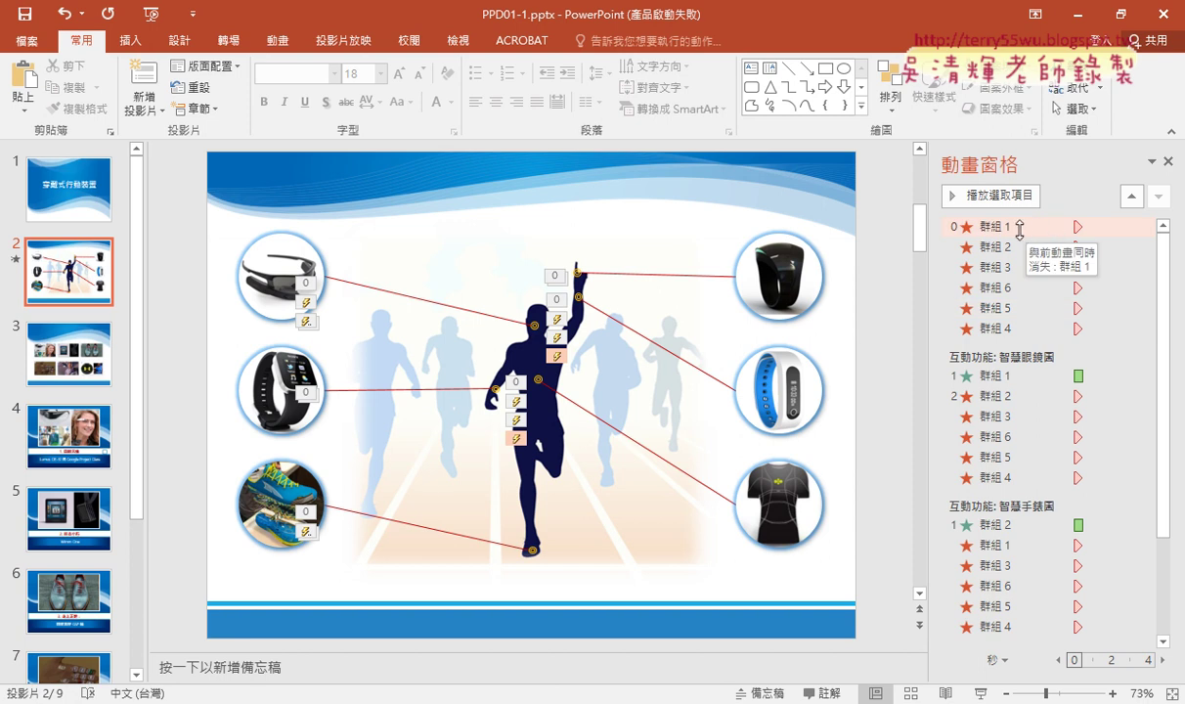
Select and delete all of slide 2's animations, then check the slide show
click(1020, 227)
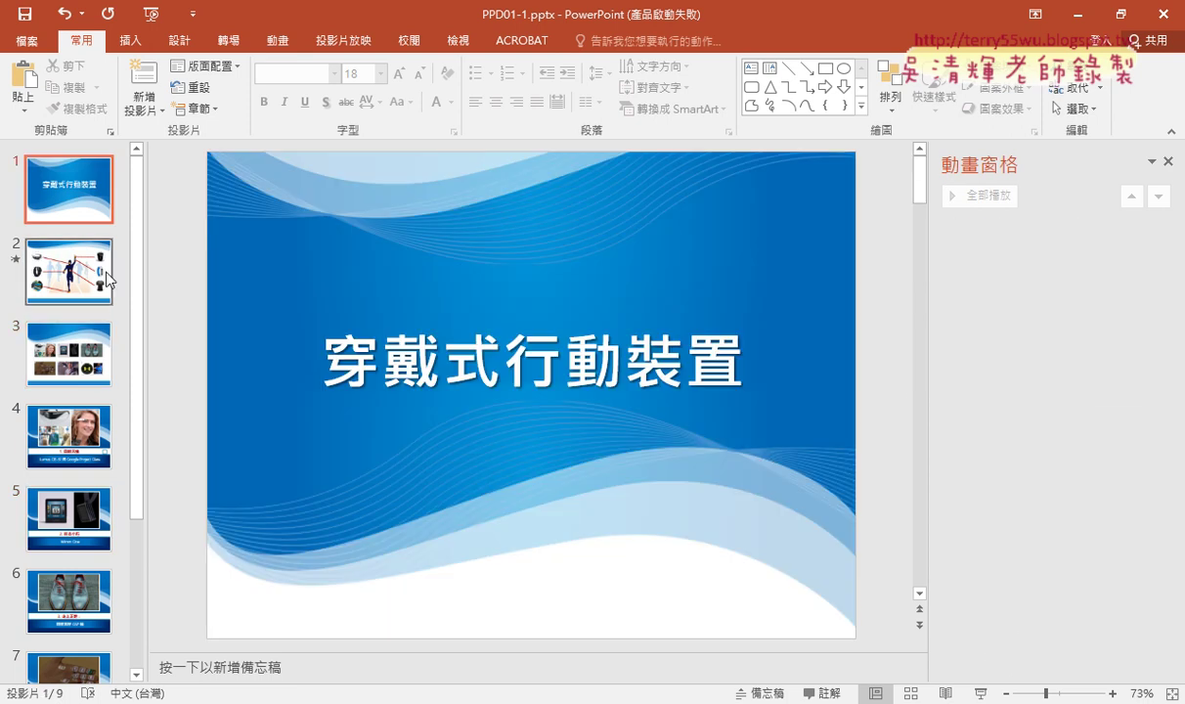
click(100, 257)
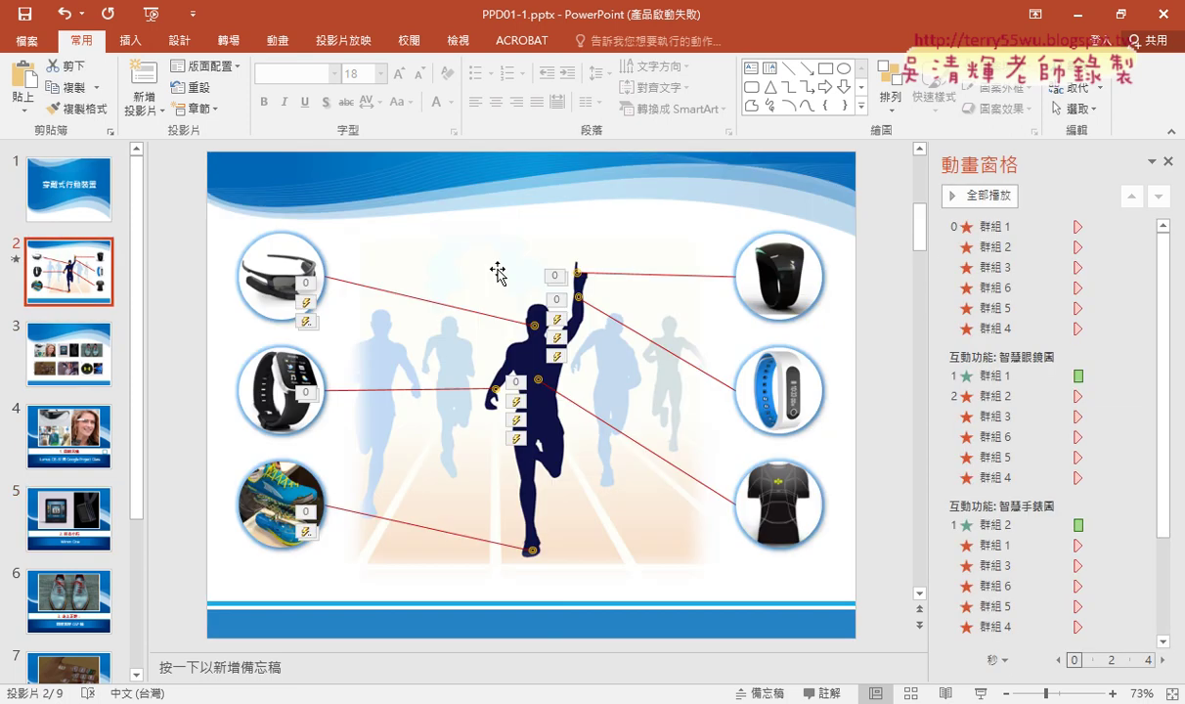
click(977, 226)
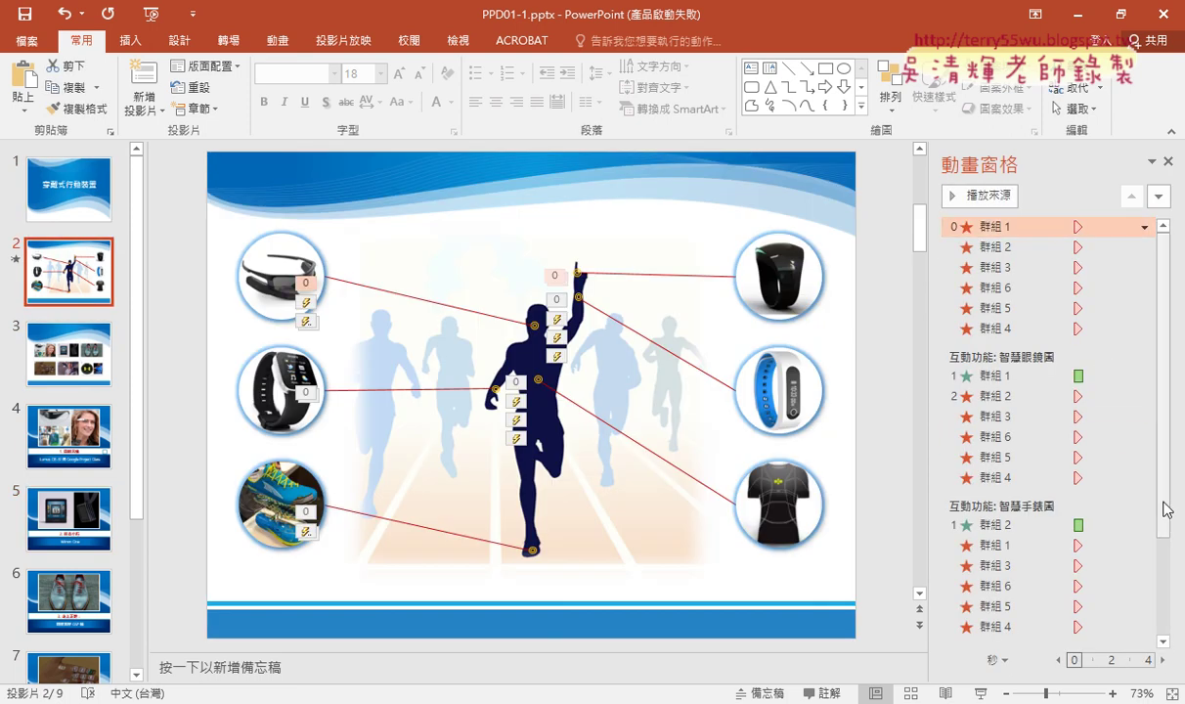
scroll(1104, 503, down, 3)
shift+click(1035, 641)
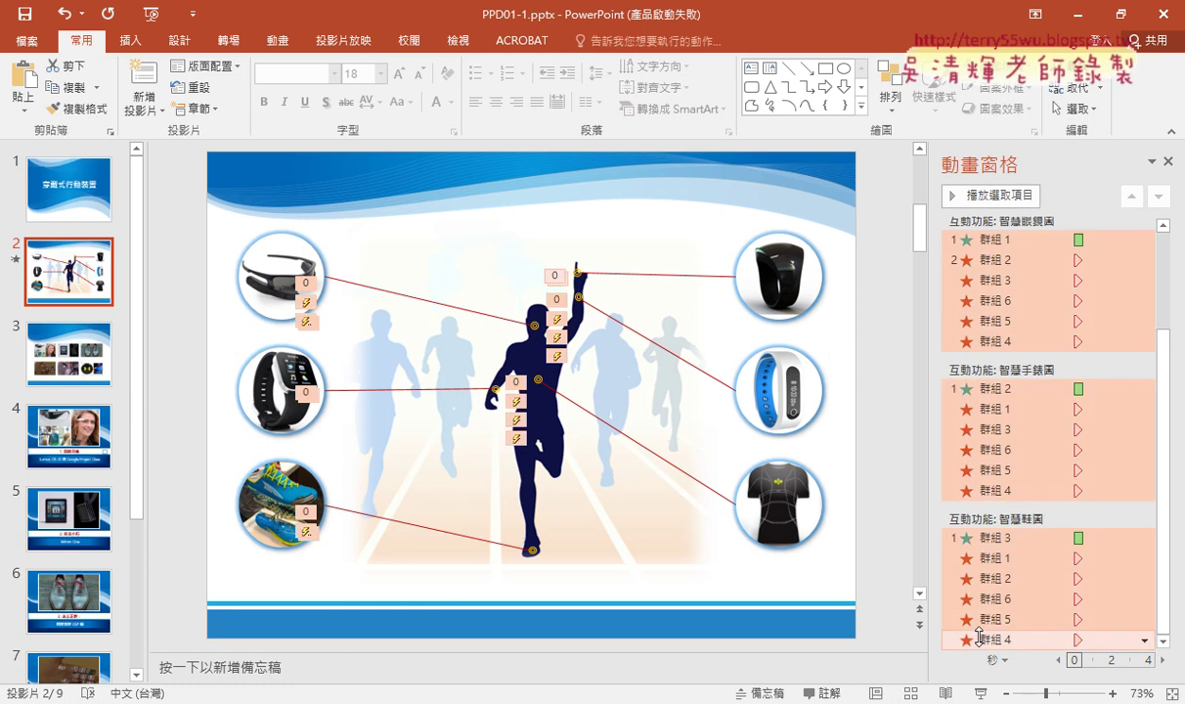
key(Delete)
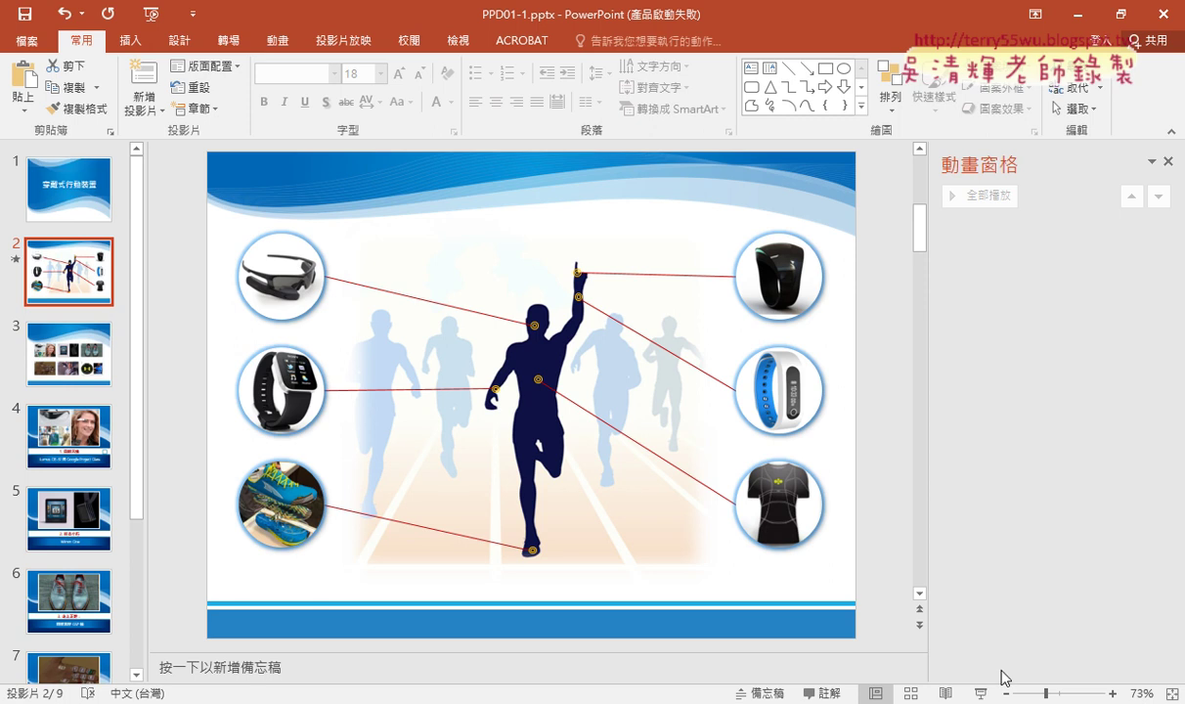
click(981, 693)
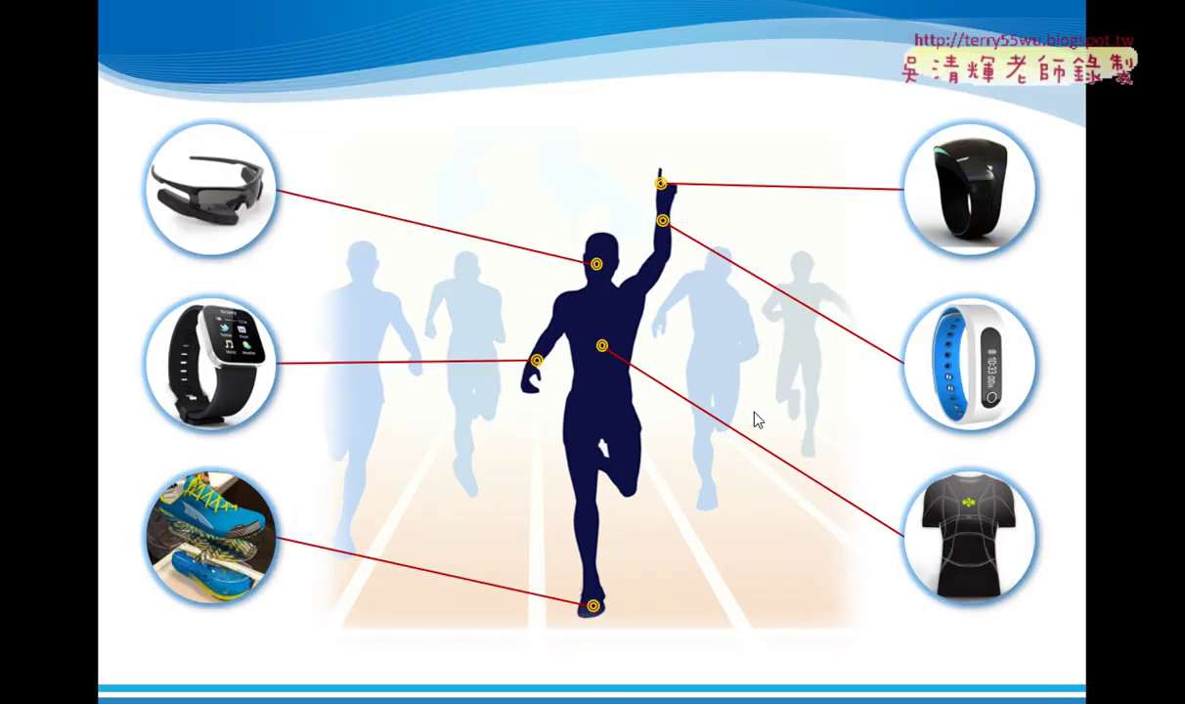
key(Escape)
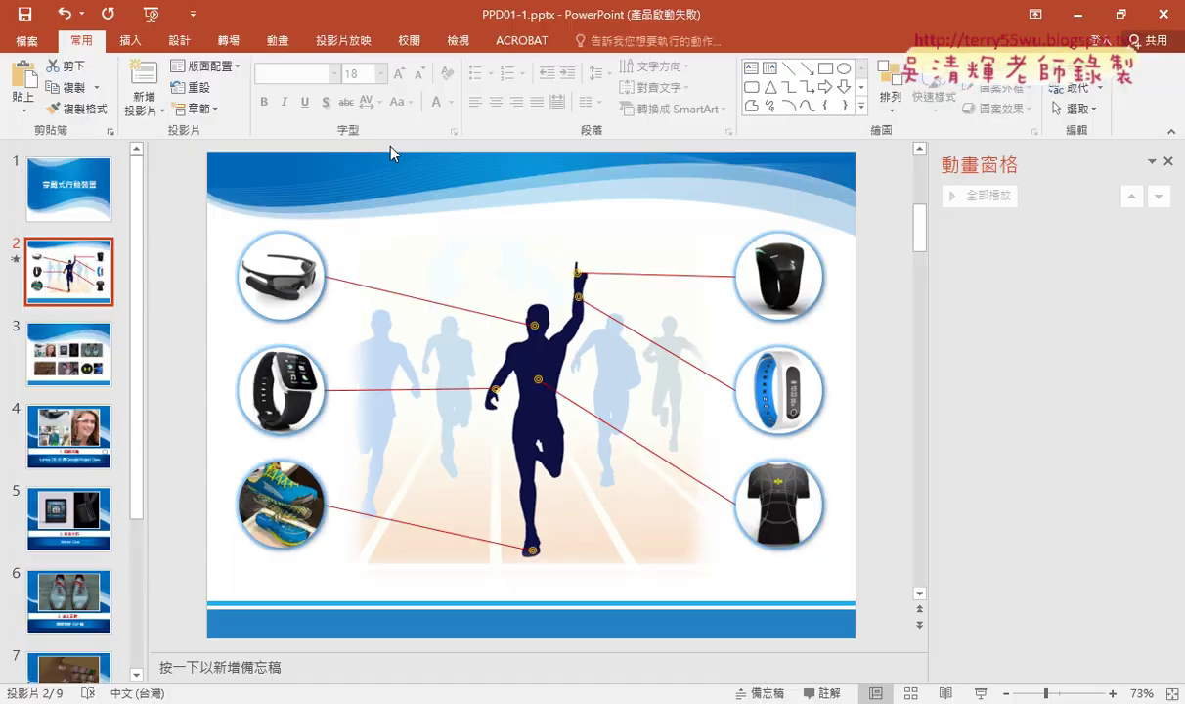
Give all six connector line groups the Disappear exit effect
click(416, 308)
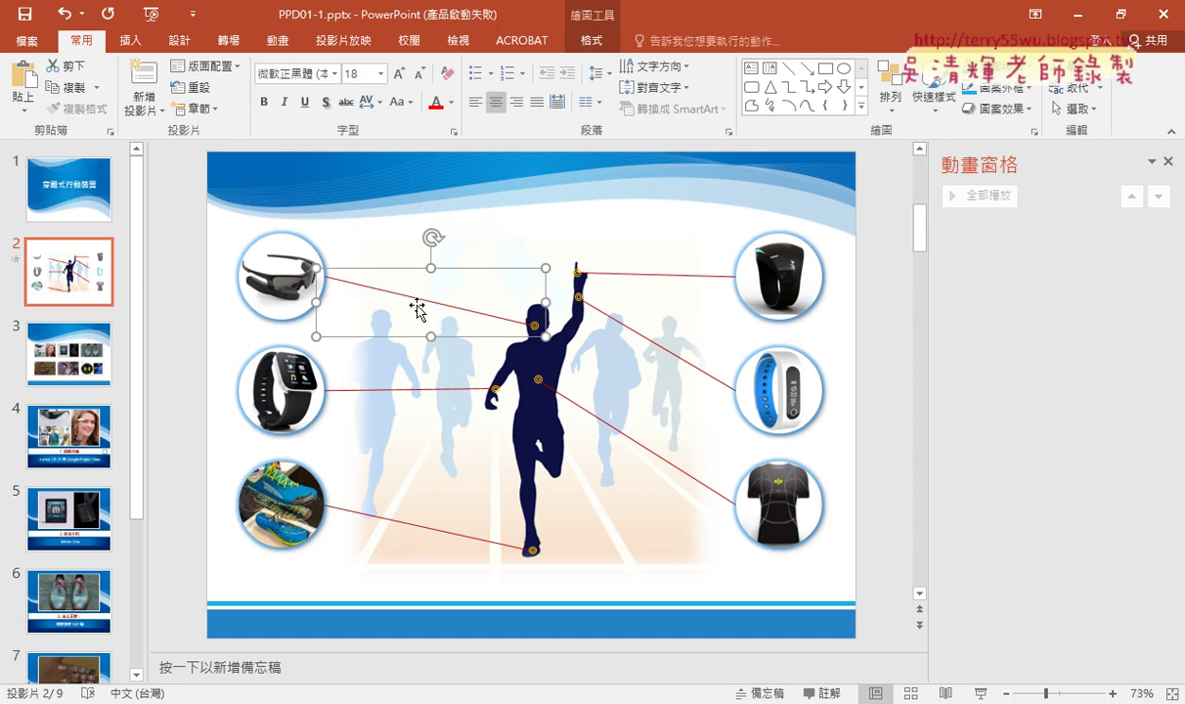
shift+click(403, 391)
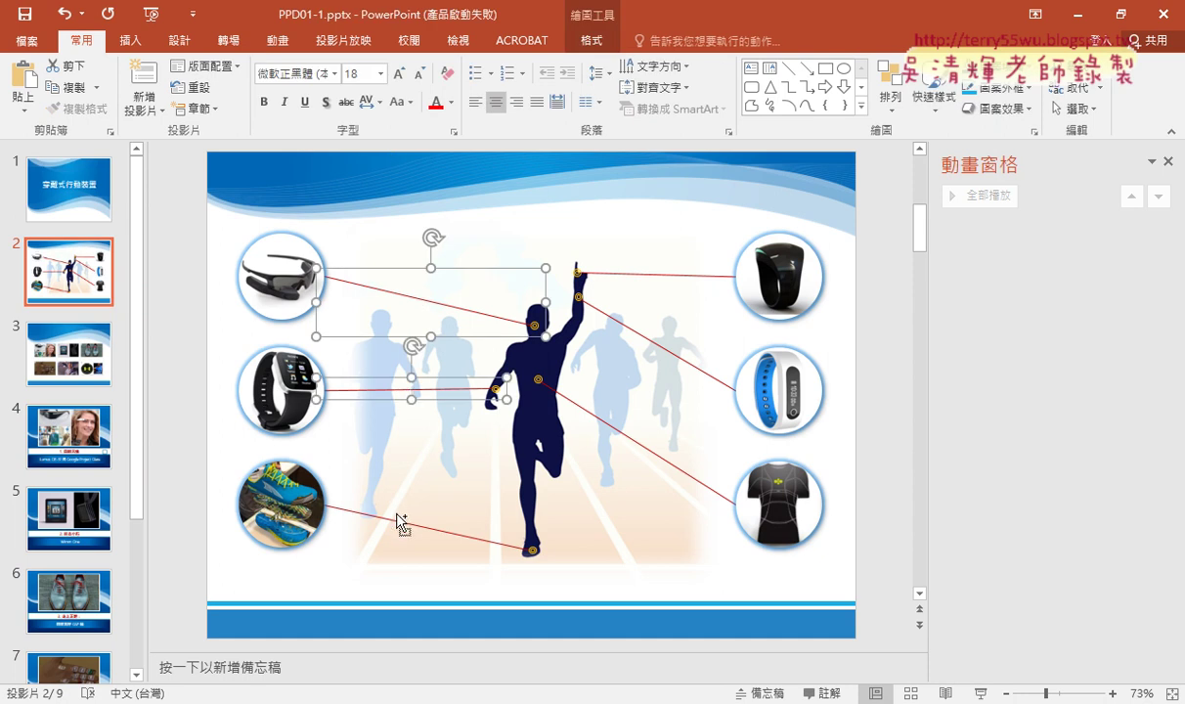
shift+click(402, 528)
shift+click(606, 428)
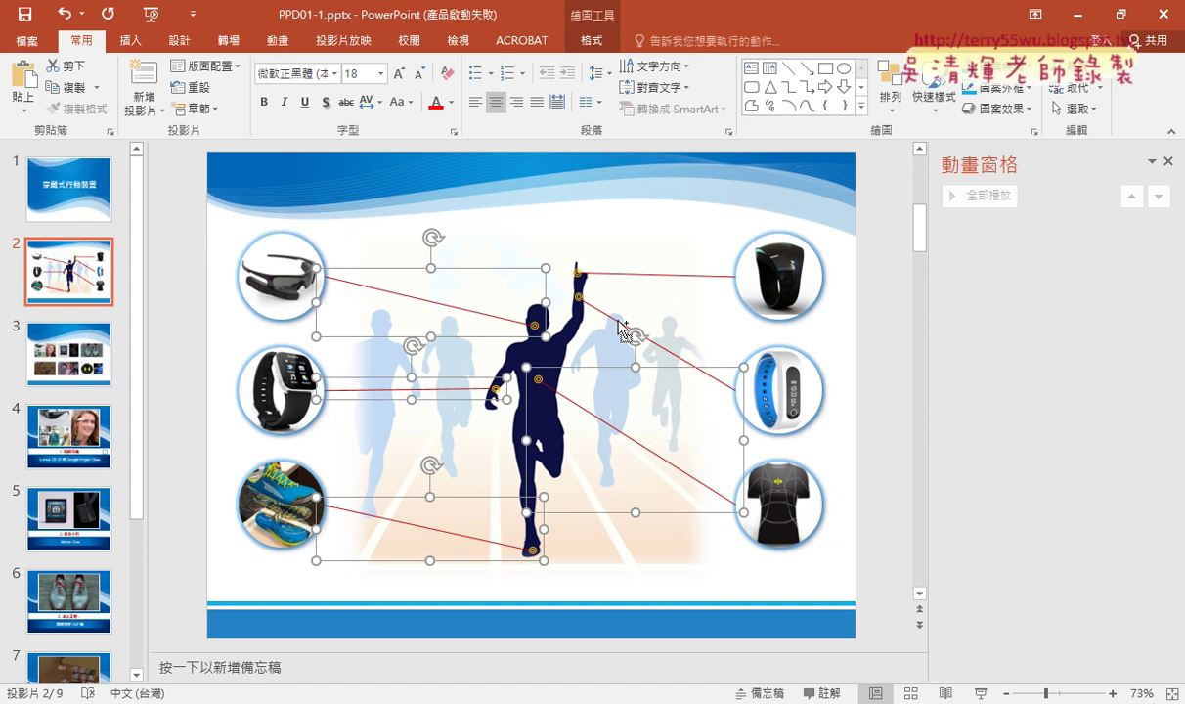
shift+click(591, 307)
shift+click(616, 277)
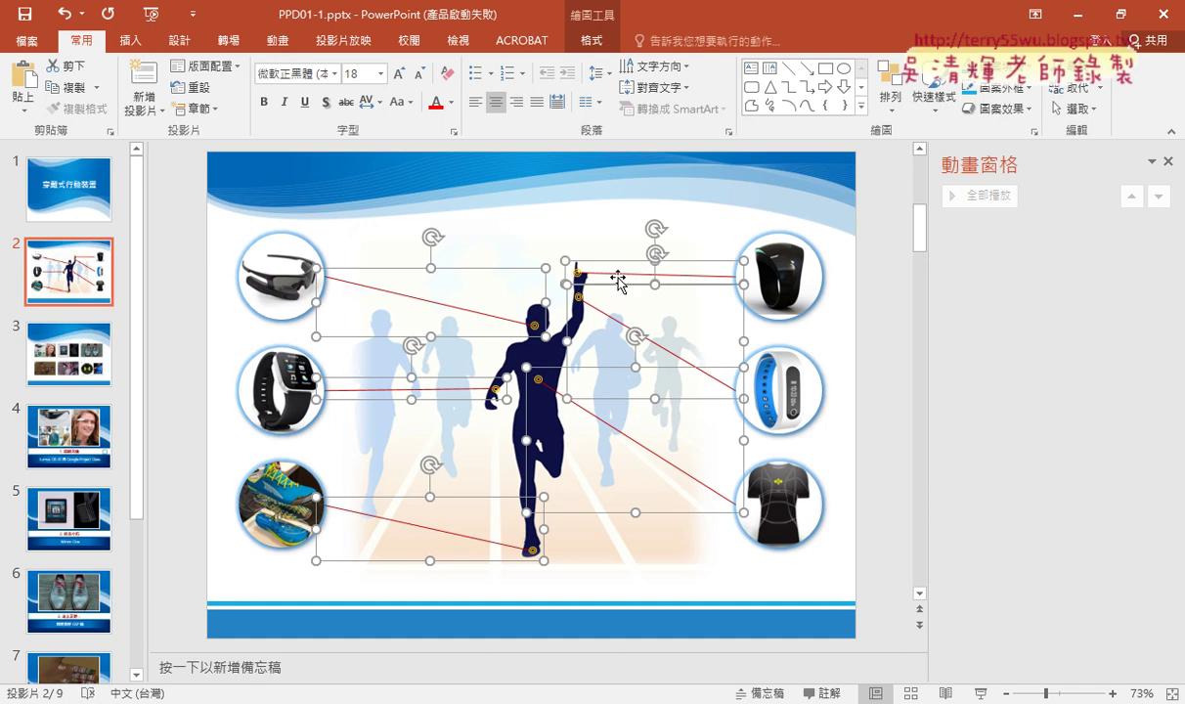
click(278, 42)
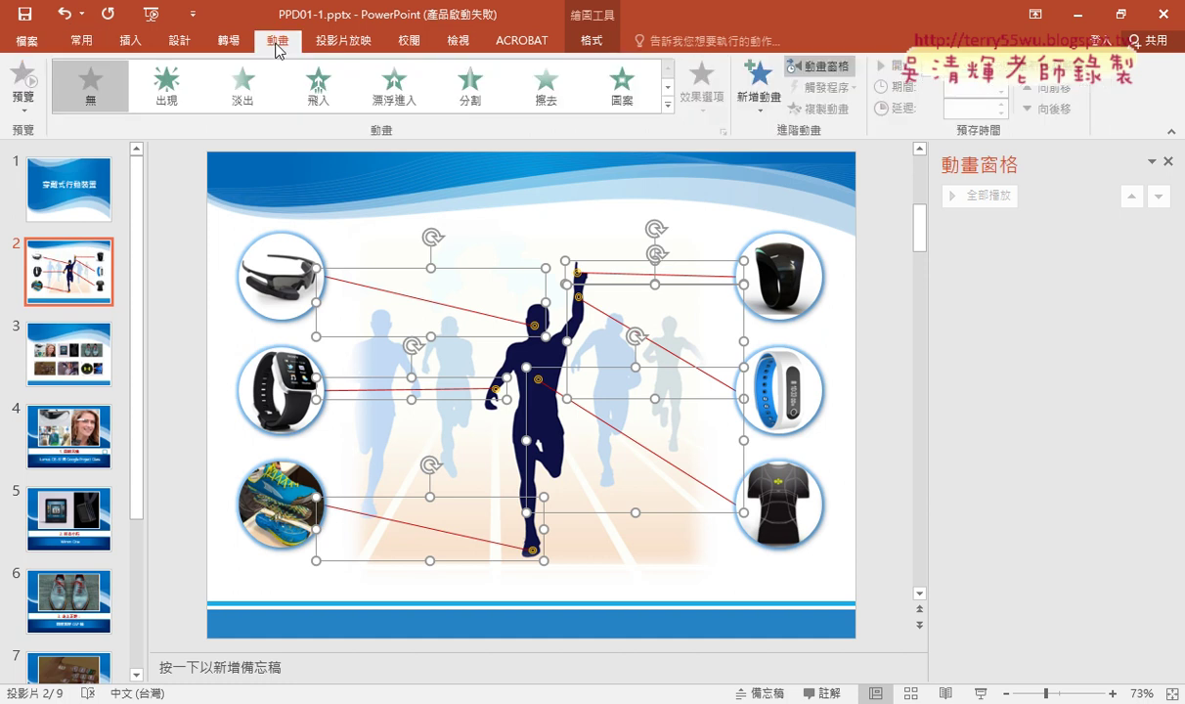
click(758, 102)
scroll(827, 460, down, 3)
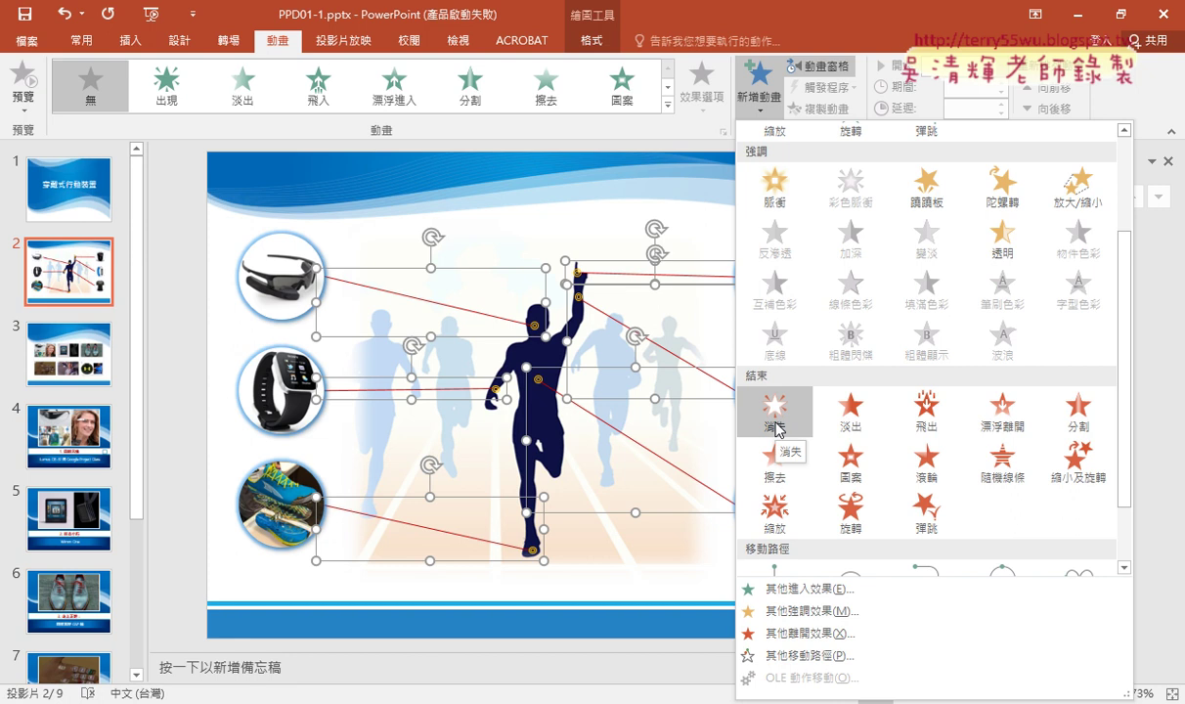
click(775, 423)
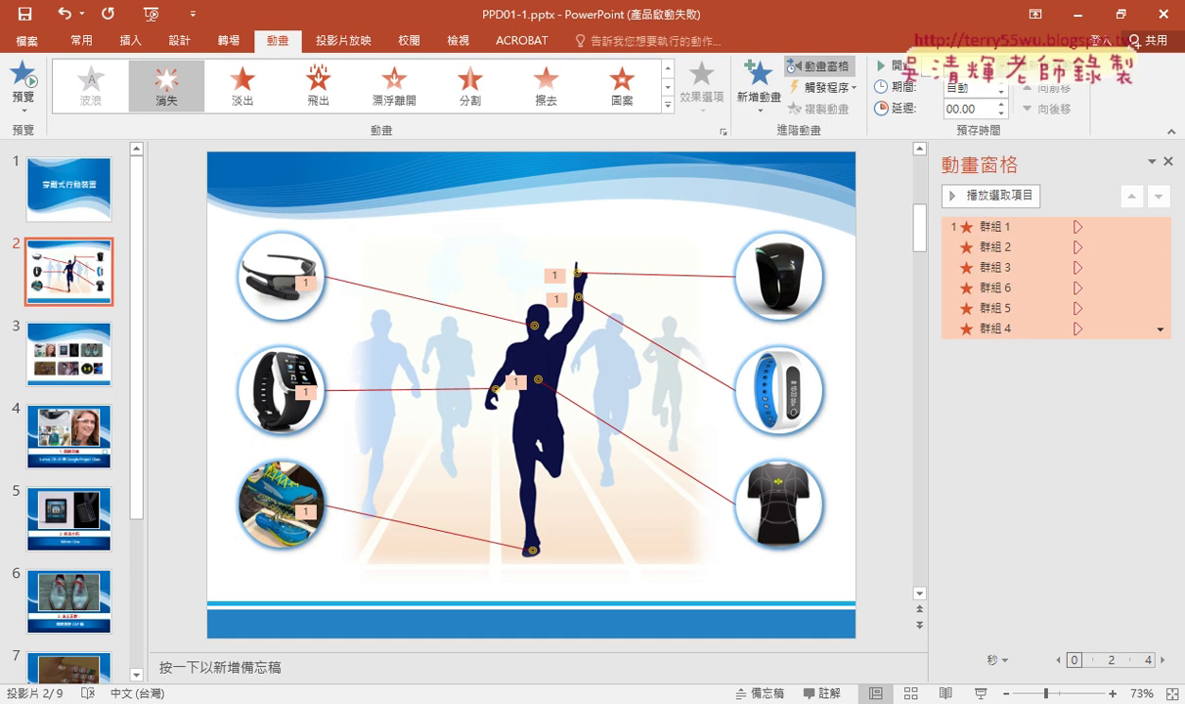
Set the Disappear exits to start With Previous and preview slide 2 as a show
click(978, 65)
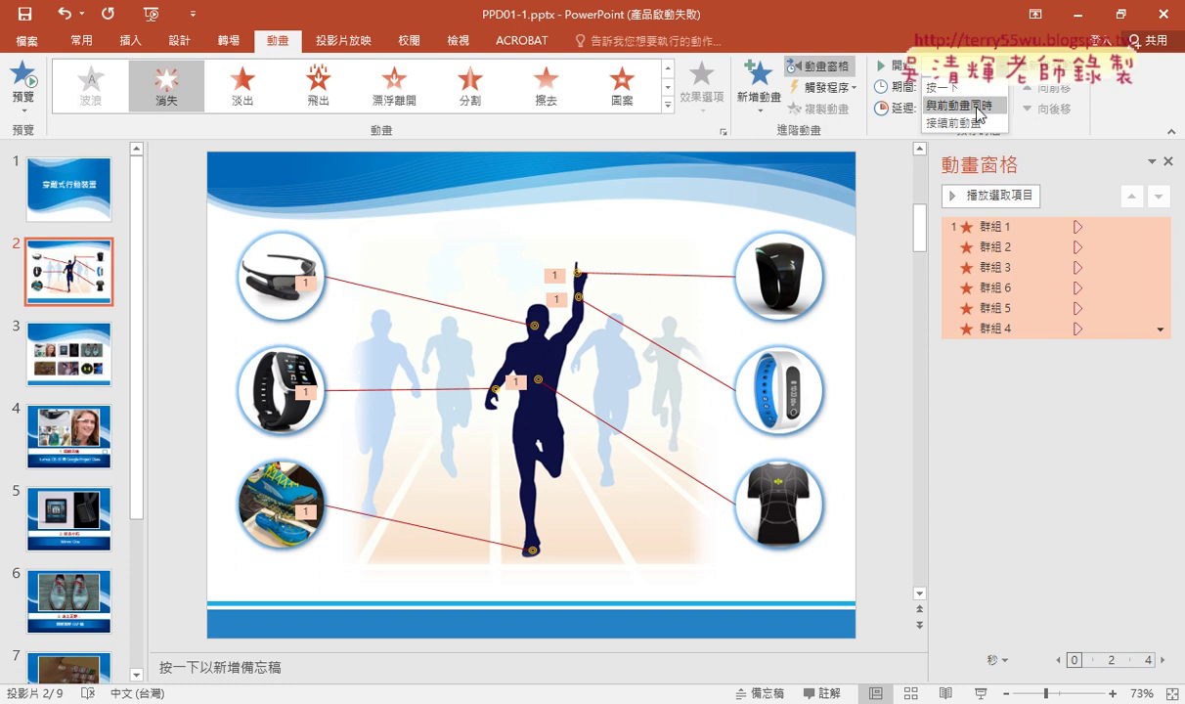
click(979, 106)
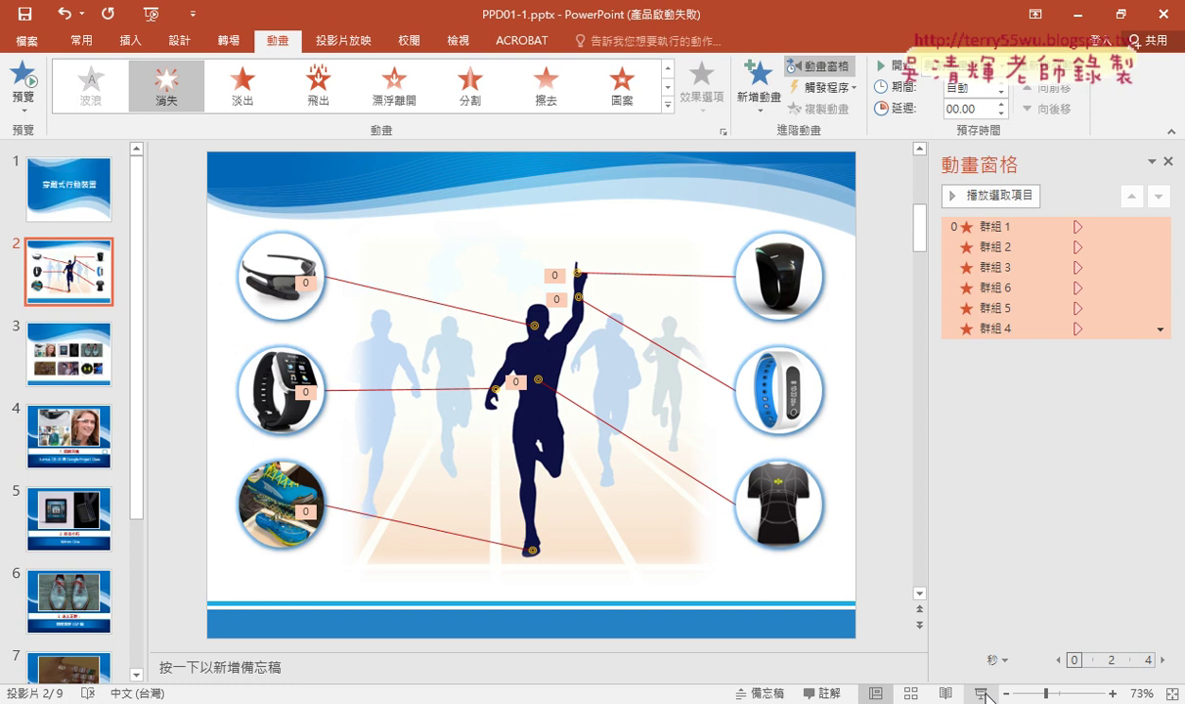
click(983, 694)
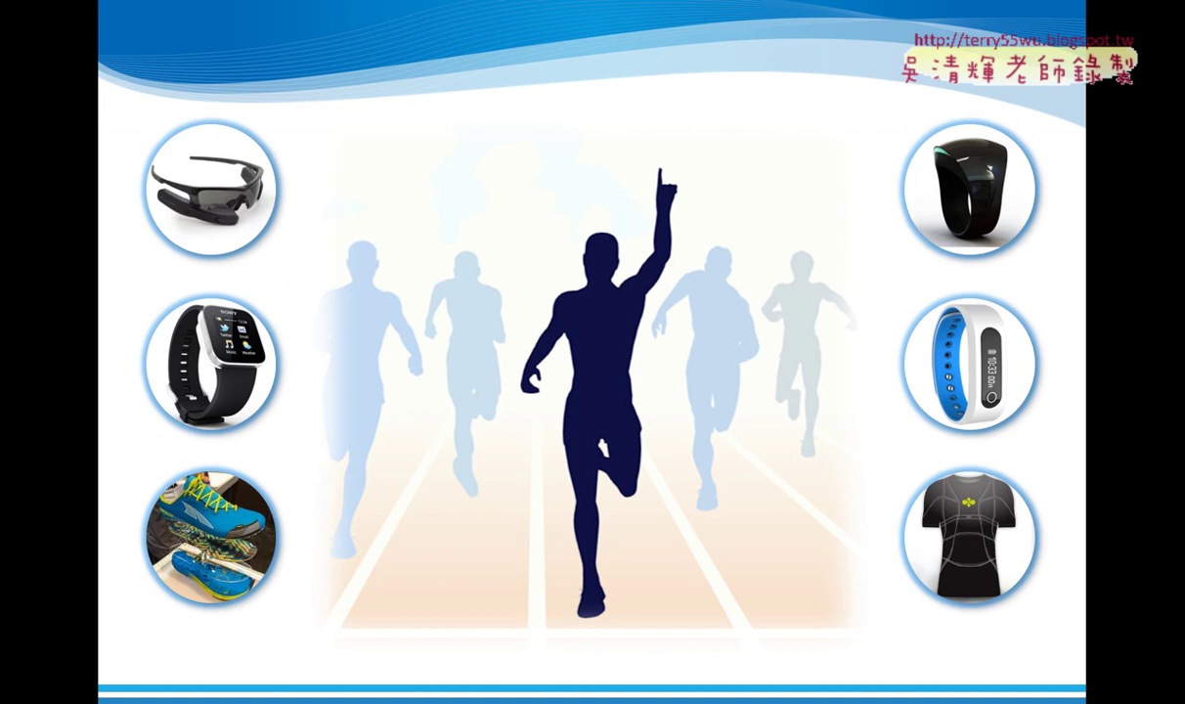
key(Escape)
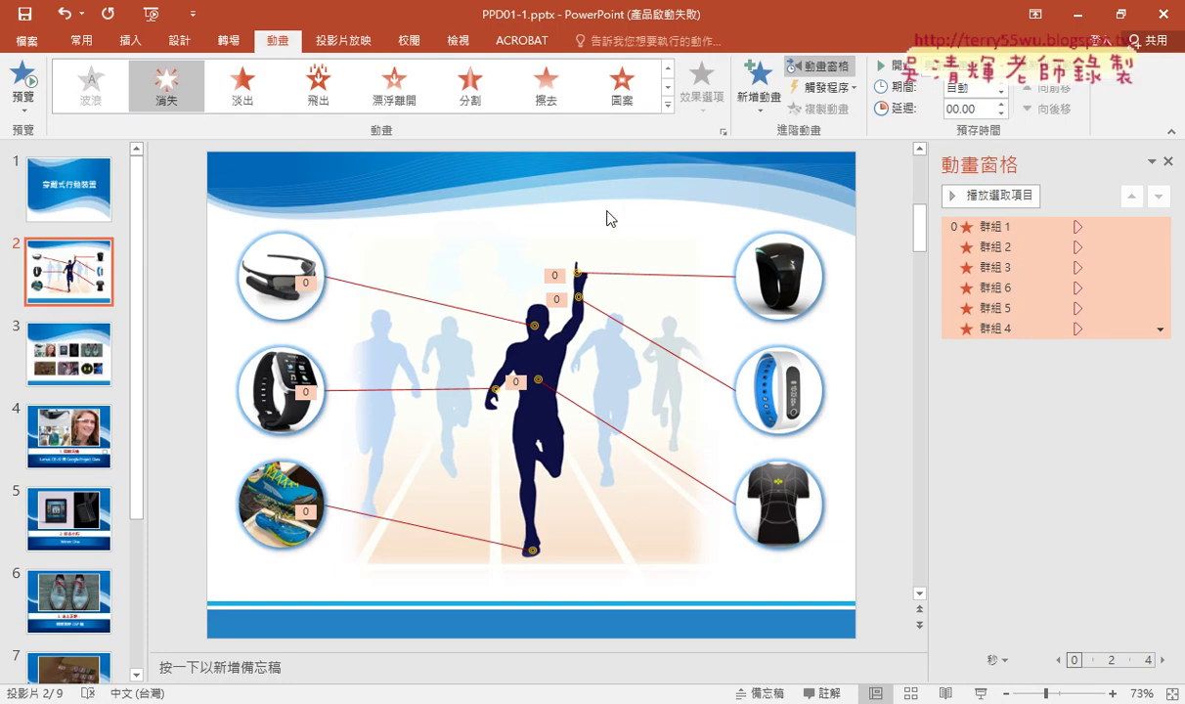
Add a Wipe entrance from the left to the glasses connector line group 群組 1
click(506, 195)
click(426, 308)
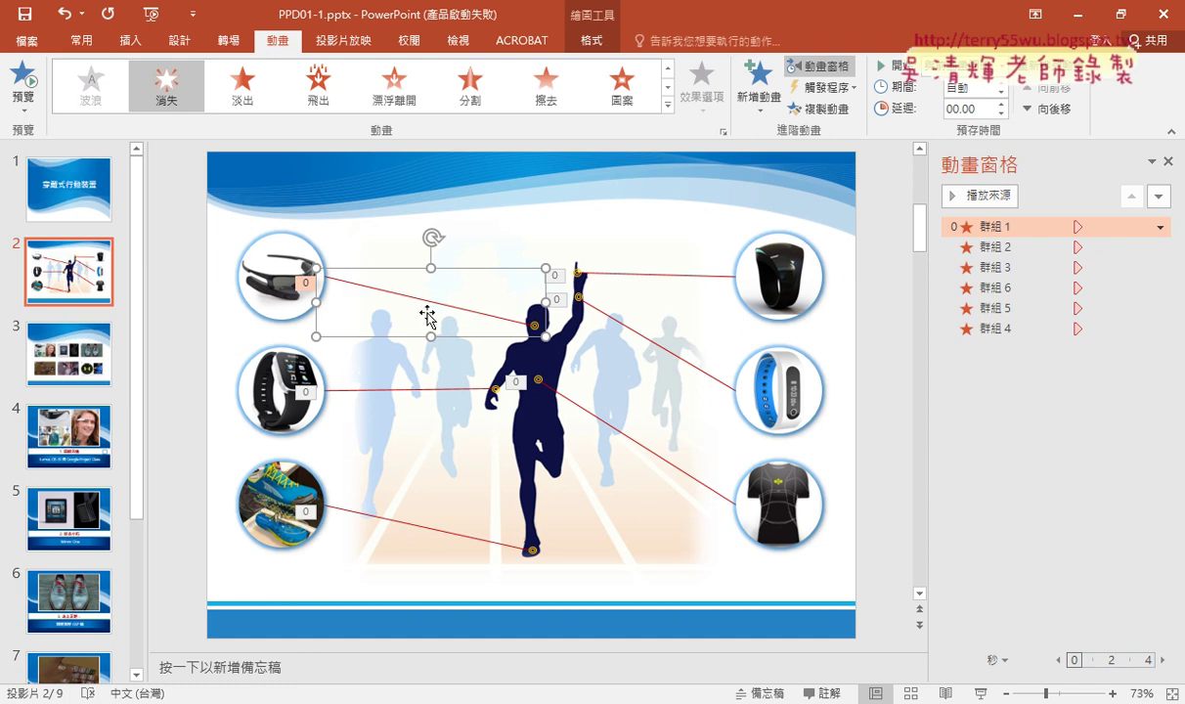
click(755, 98)
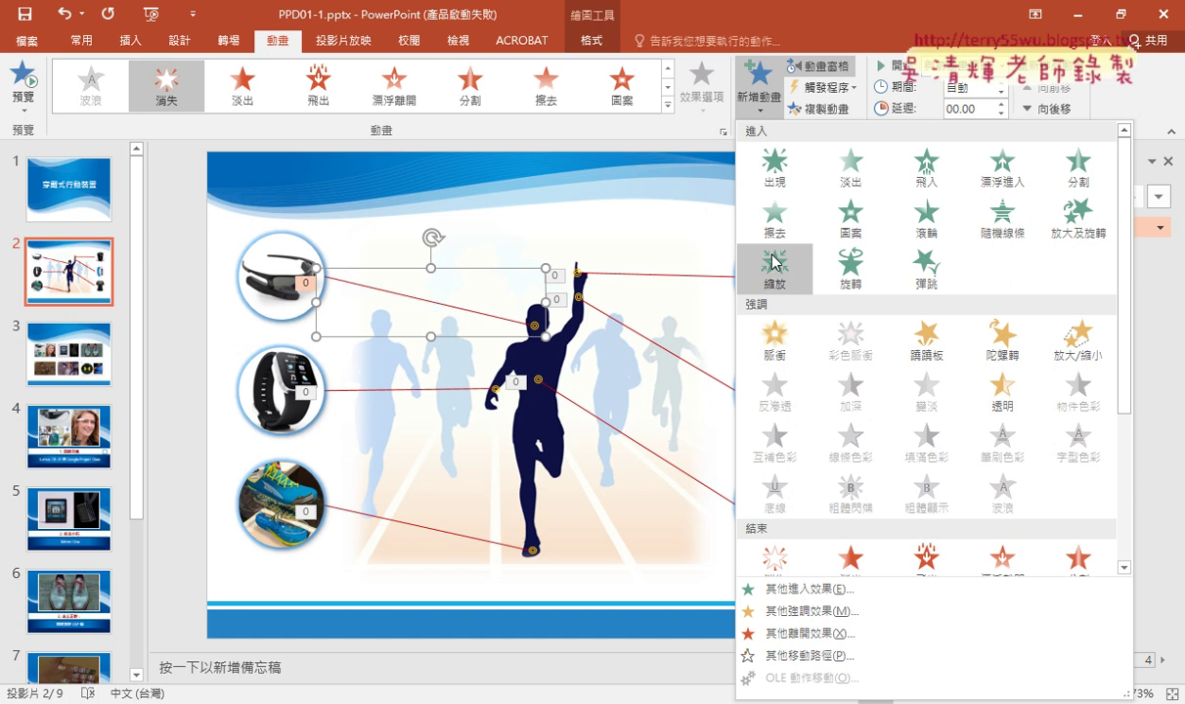
click(775, 216)
click(704, 109)
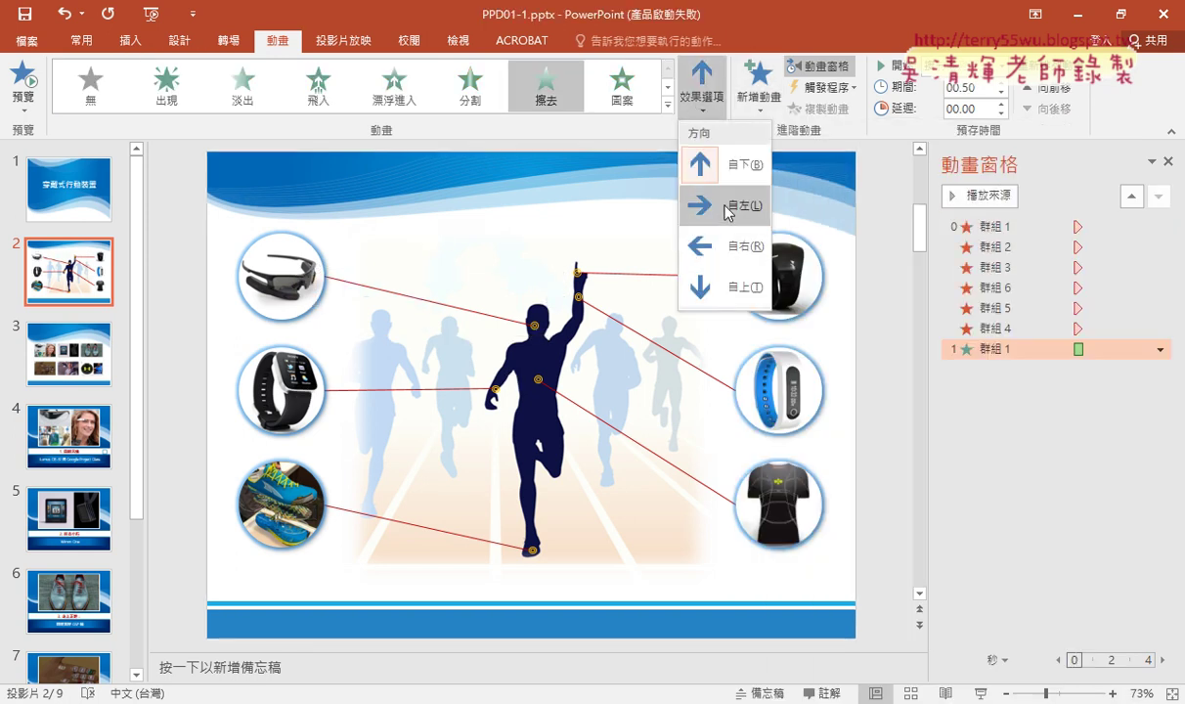
click(688, 200)
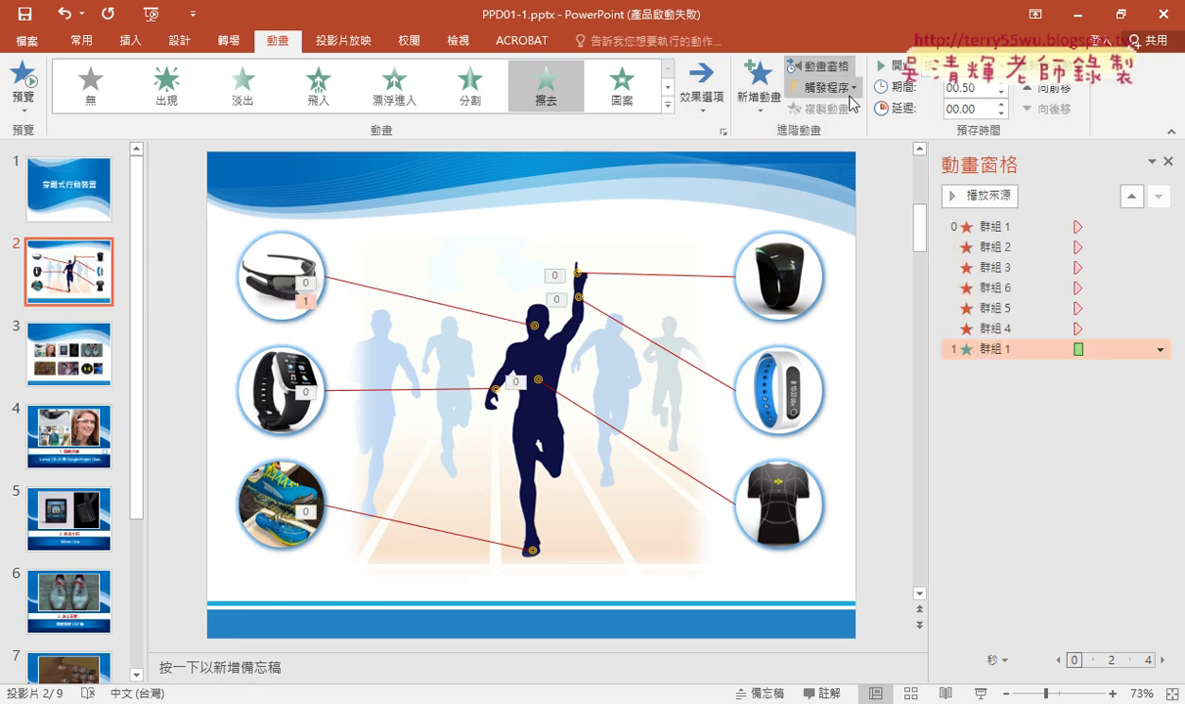
Trigger the wipe on click of 智慧眼鏡圖 and test it in the slide show
click(821, 87)
mouse_move(799, 109)
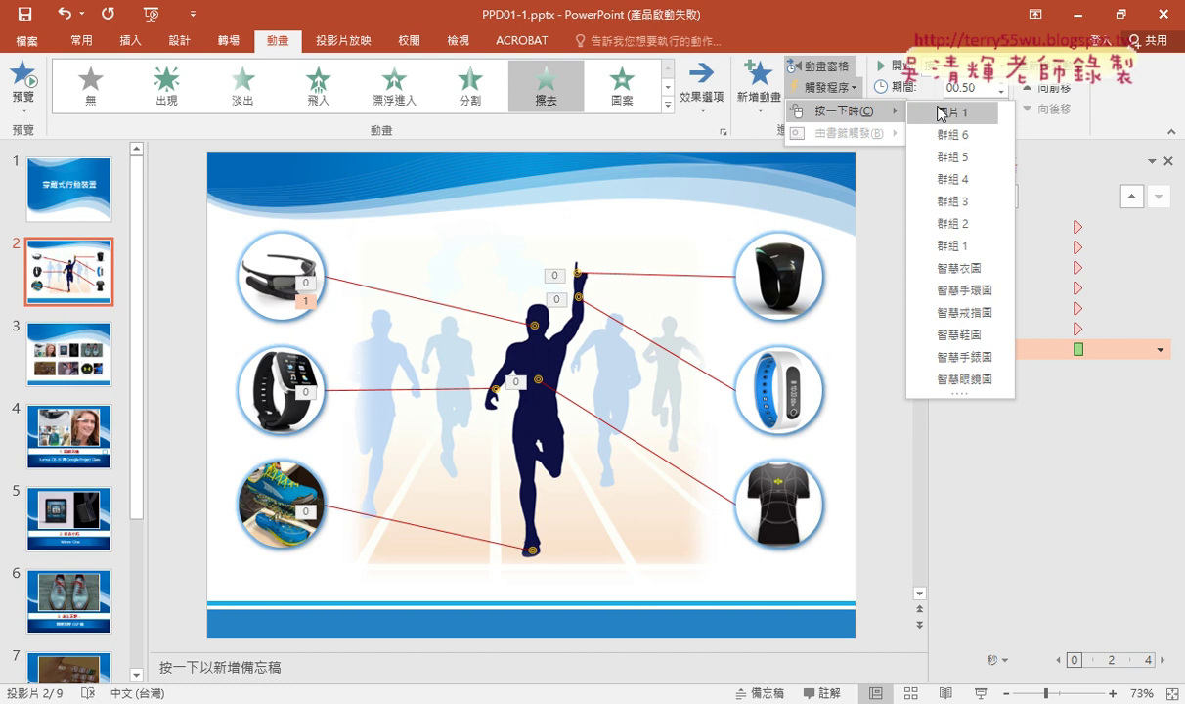
click(968, 380)
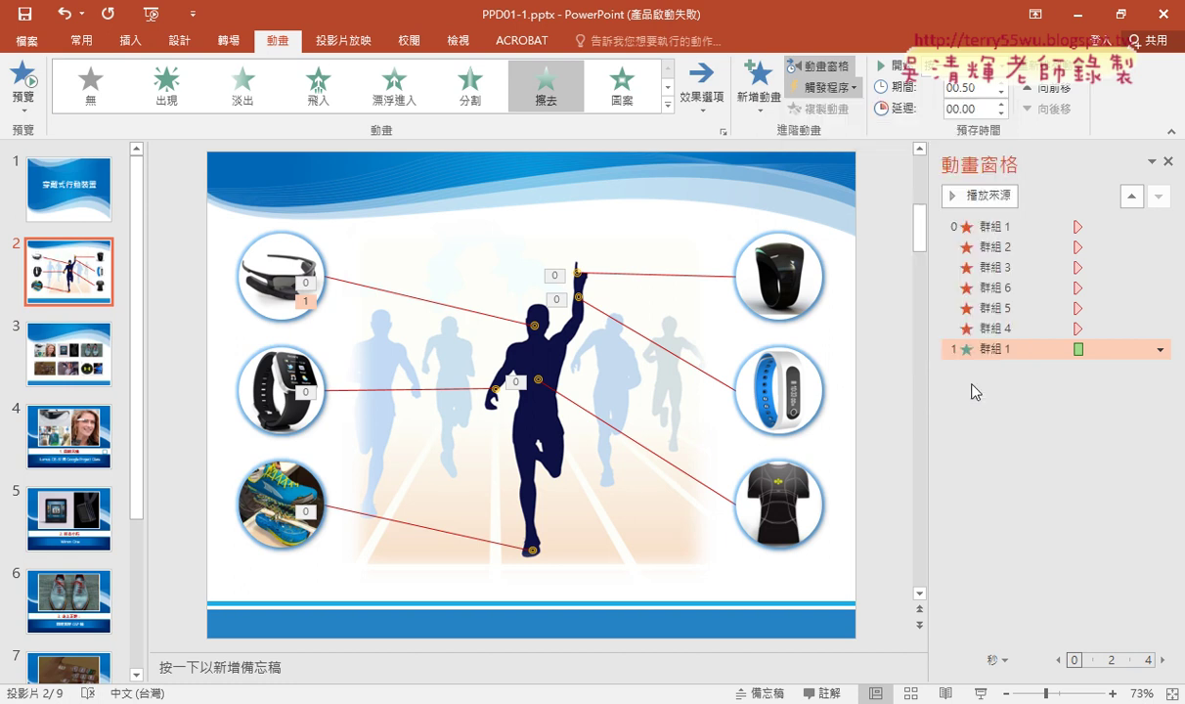
click(981, 693)
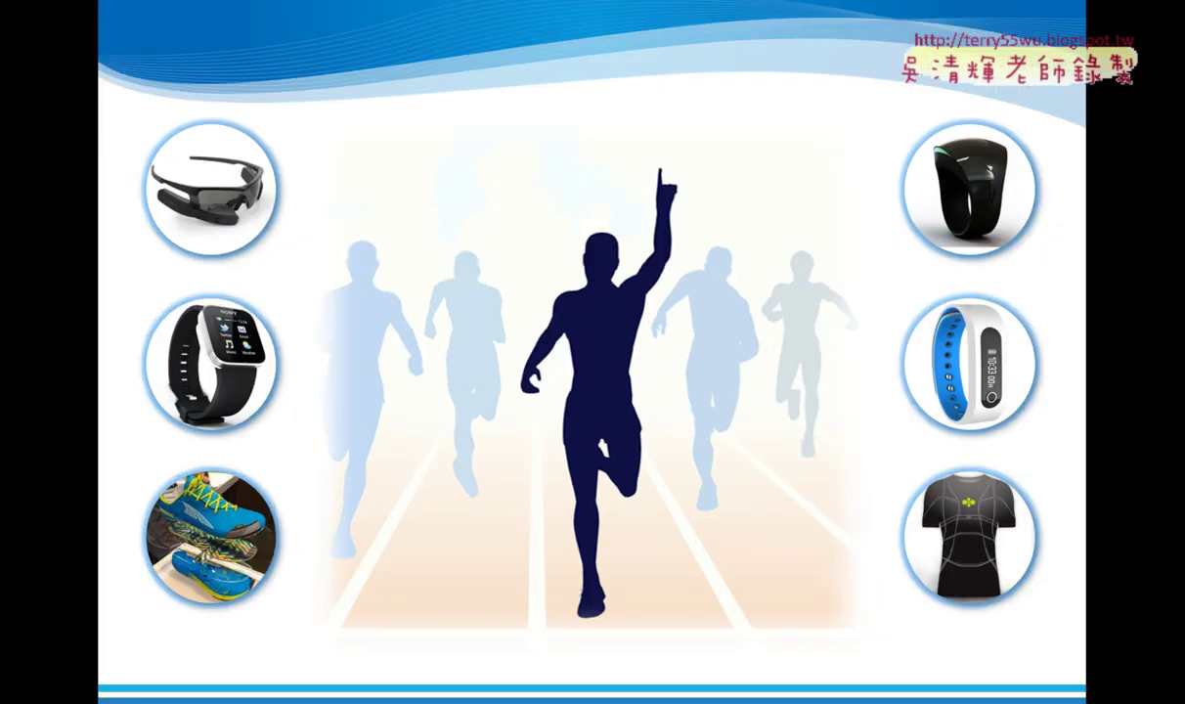
click(215, 196)
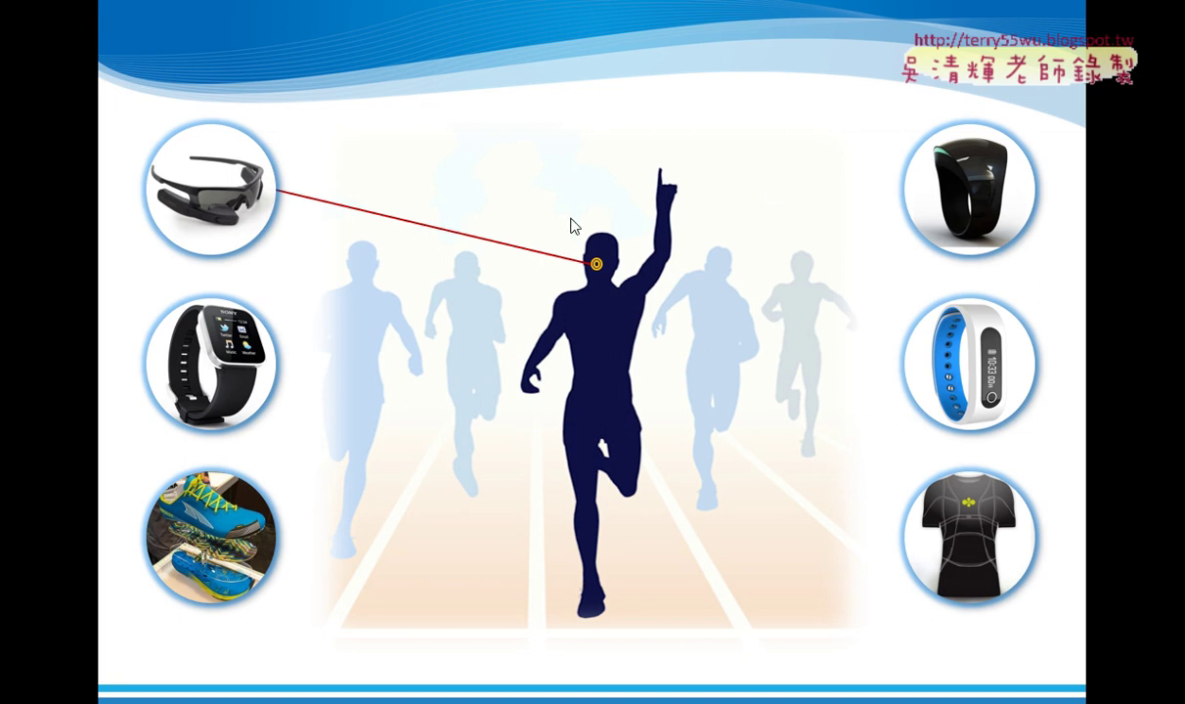
key(Escape)
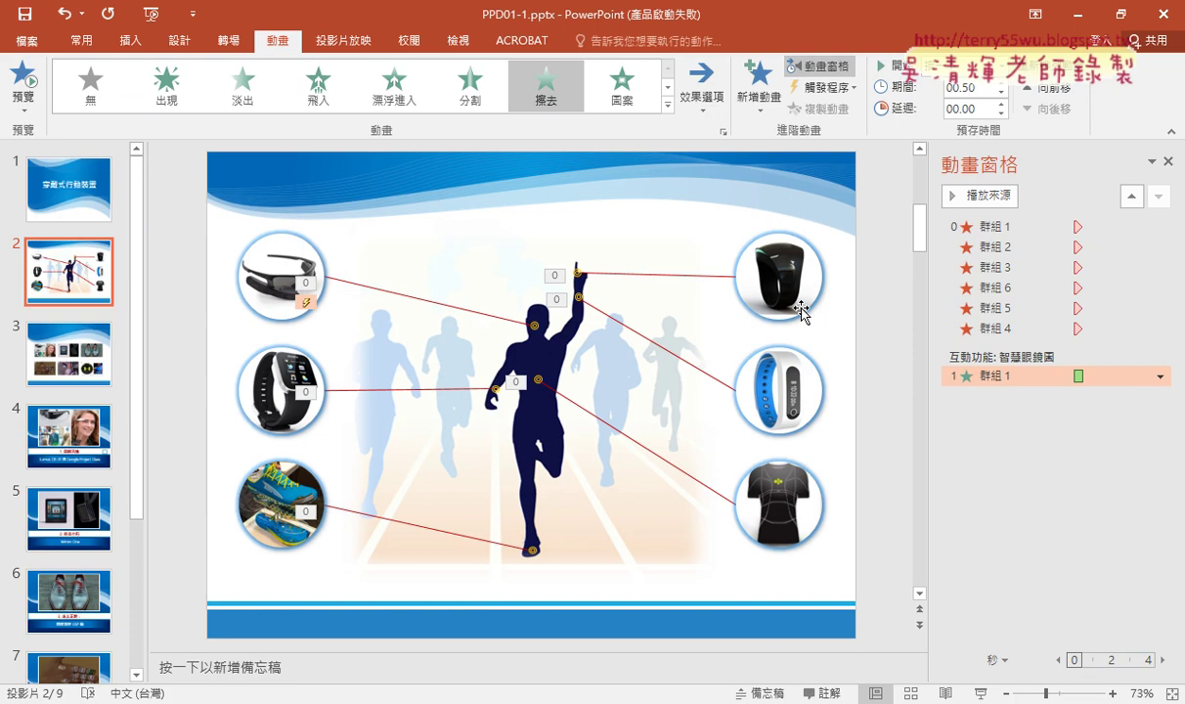
Add a Disappear exit to the watch, shoe, shirt, band and ring connector lines
click(389, 388)
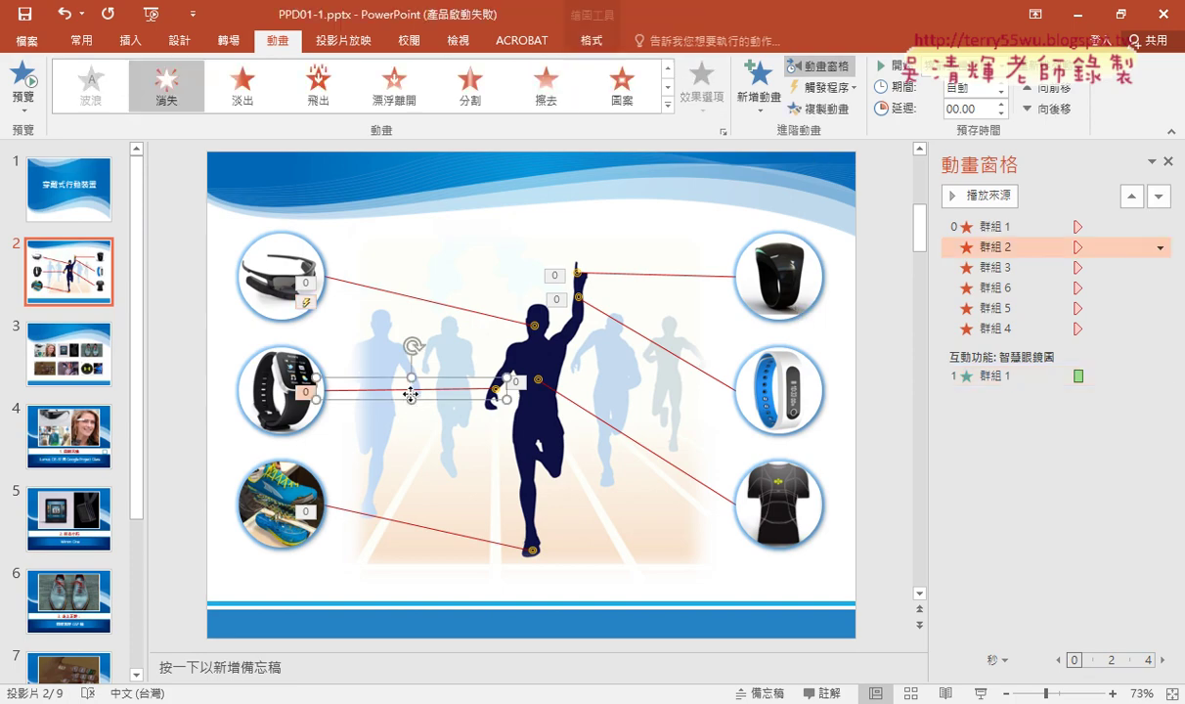
ctrl+click(425, 529)
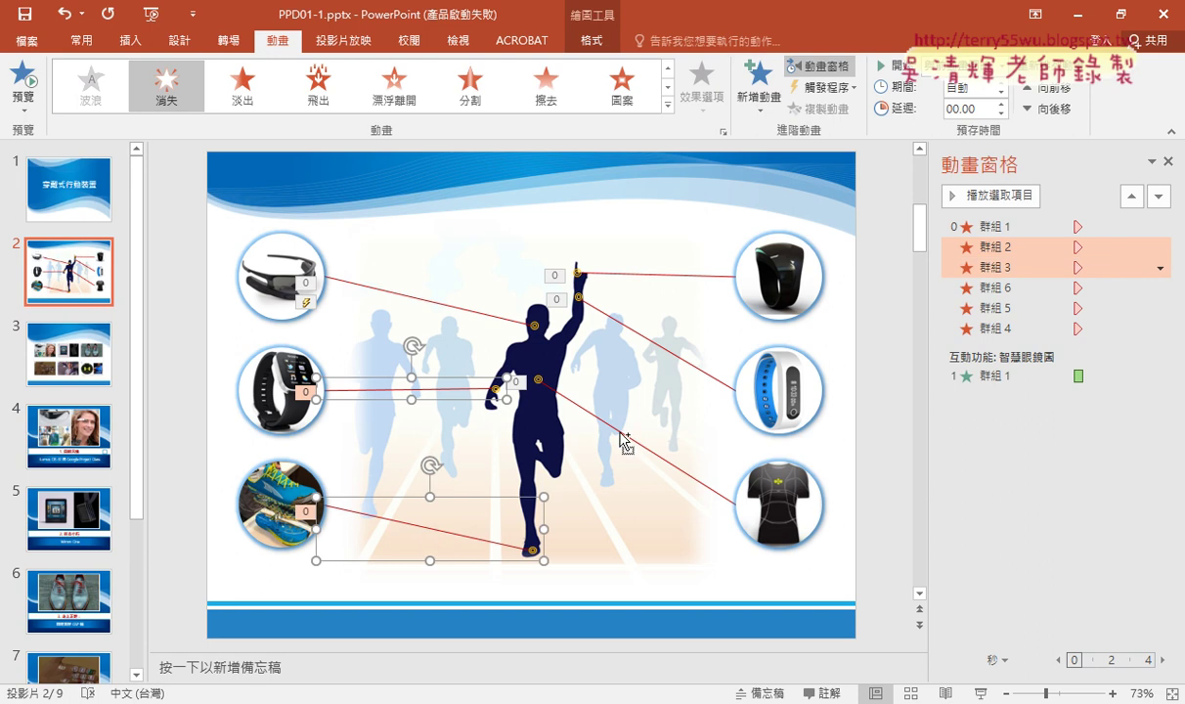
ctrl+click(586, 411)
ctrl+click(590, 308)
ctrl+click(591, 274)
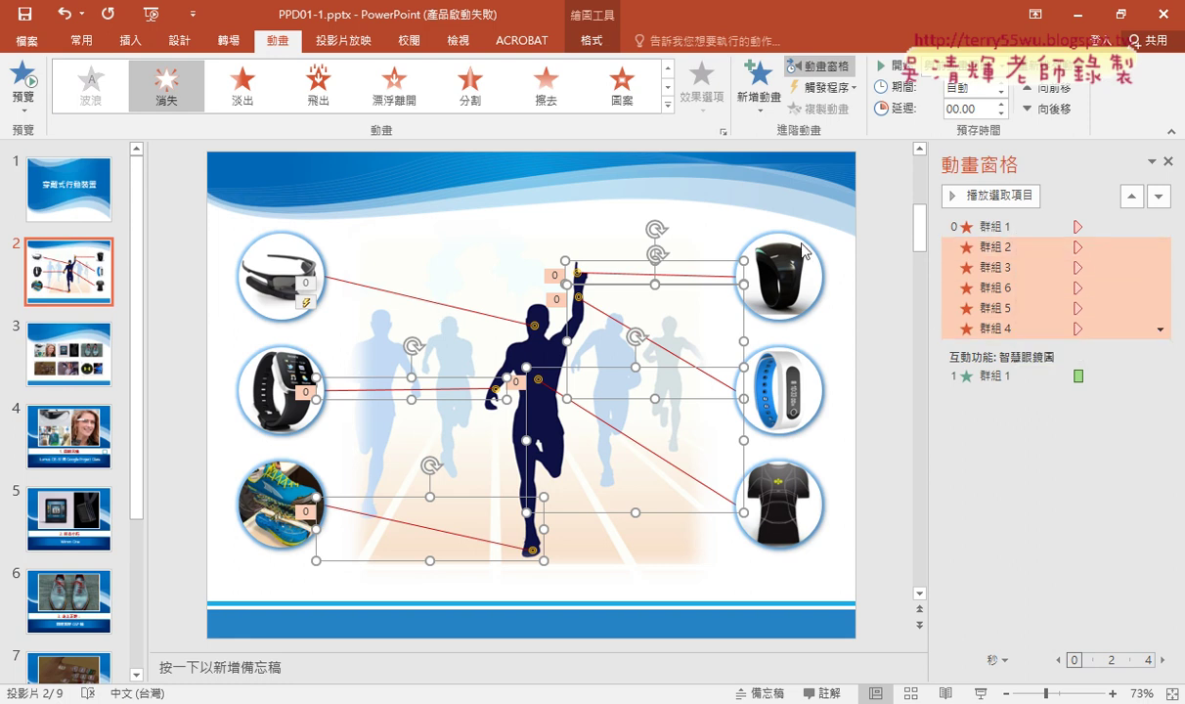
click(759, 115)
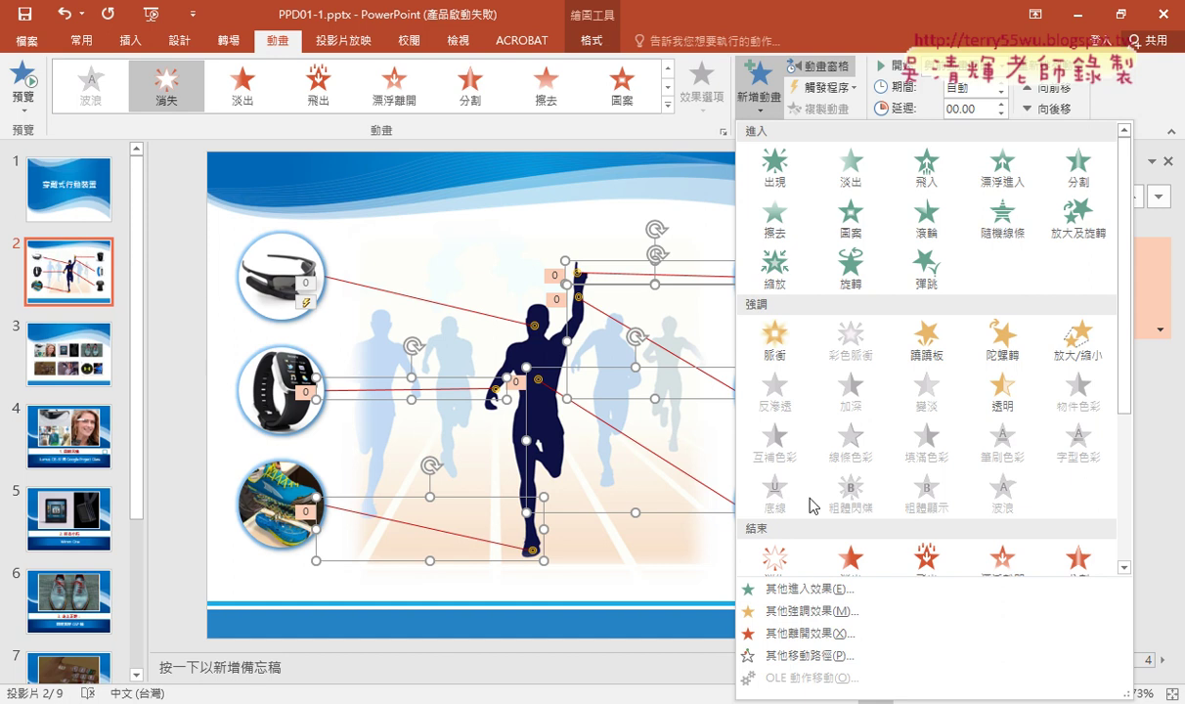
click(792, 563)
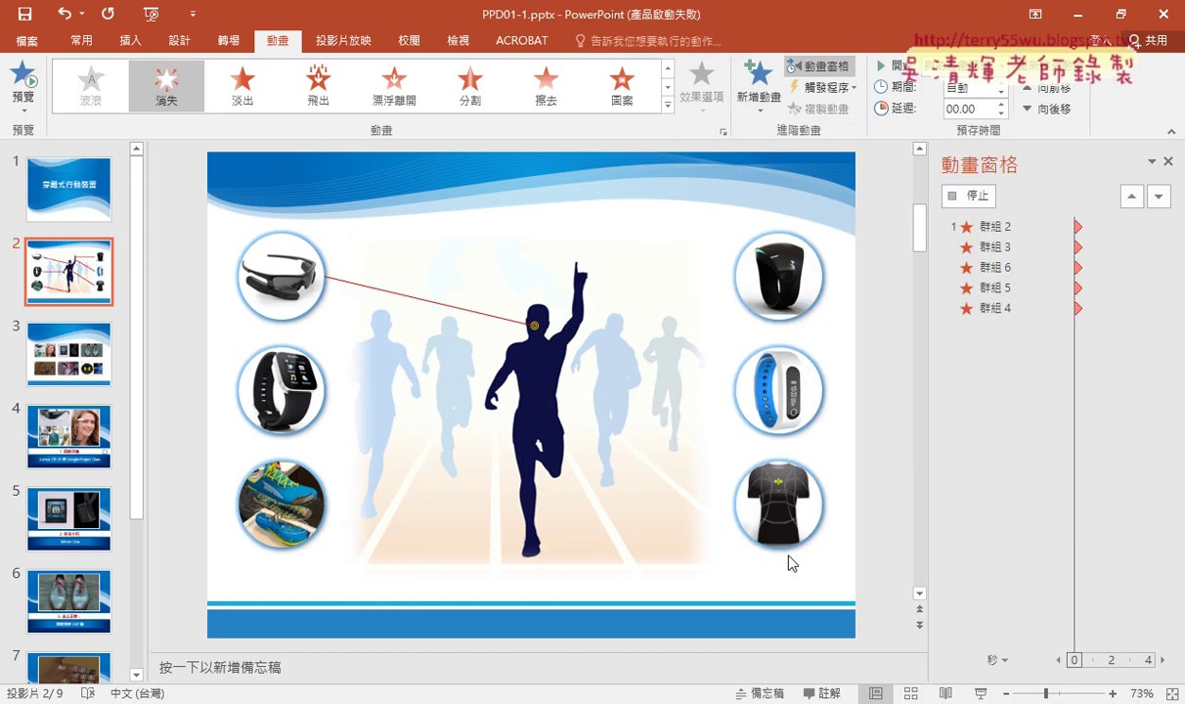
Trigger those exits on click of 智慧手錶圖 and test them in the slide show
click(817, 87)
mouse_move(852, 117)
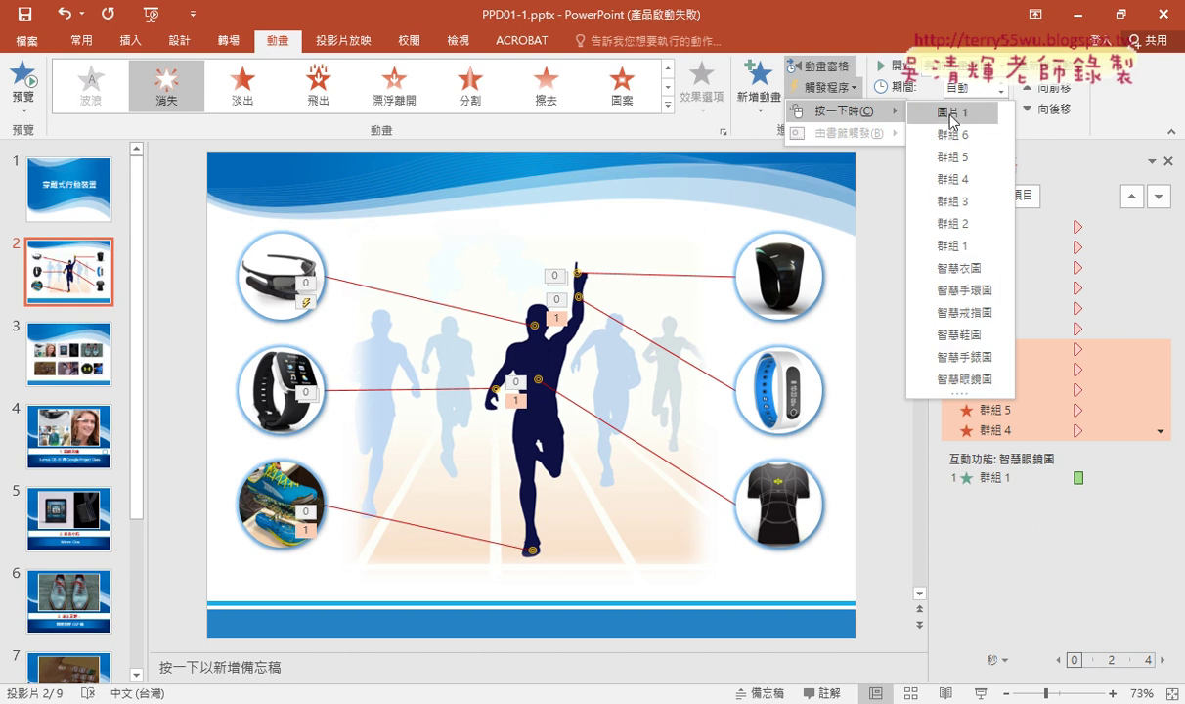
click(984, 360)
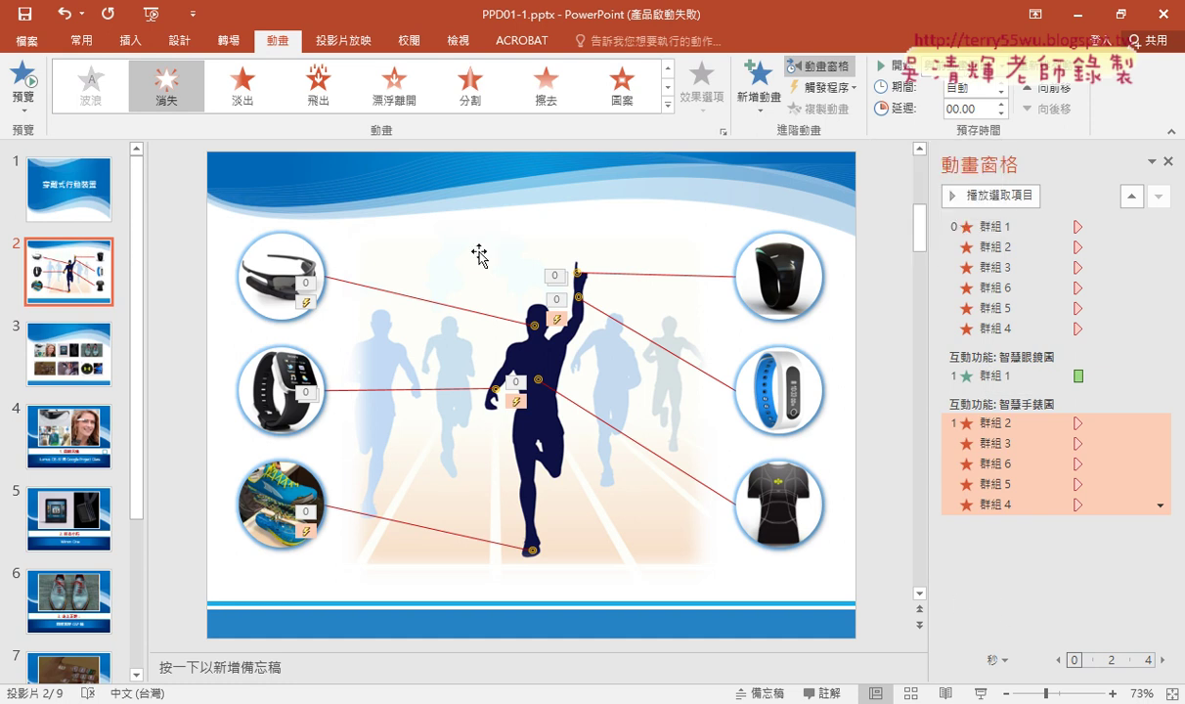
click(982, 693)
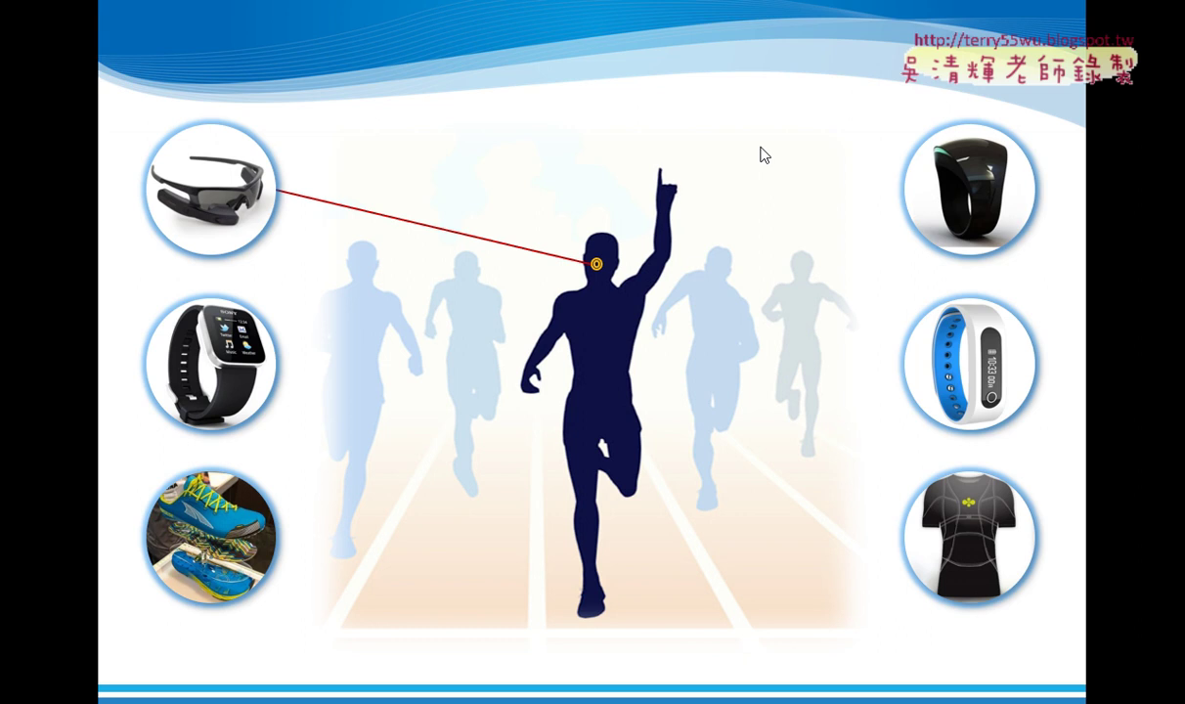
key(Escape)
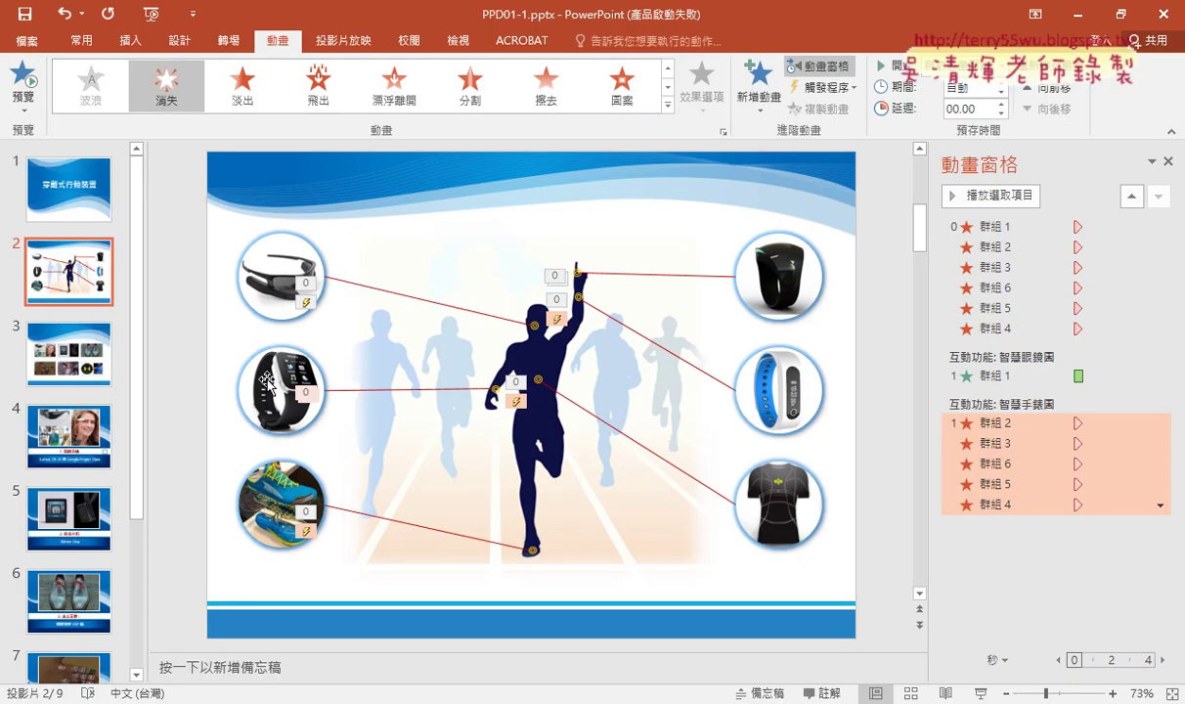
click(409, 392)
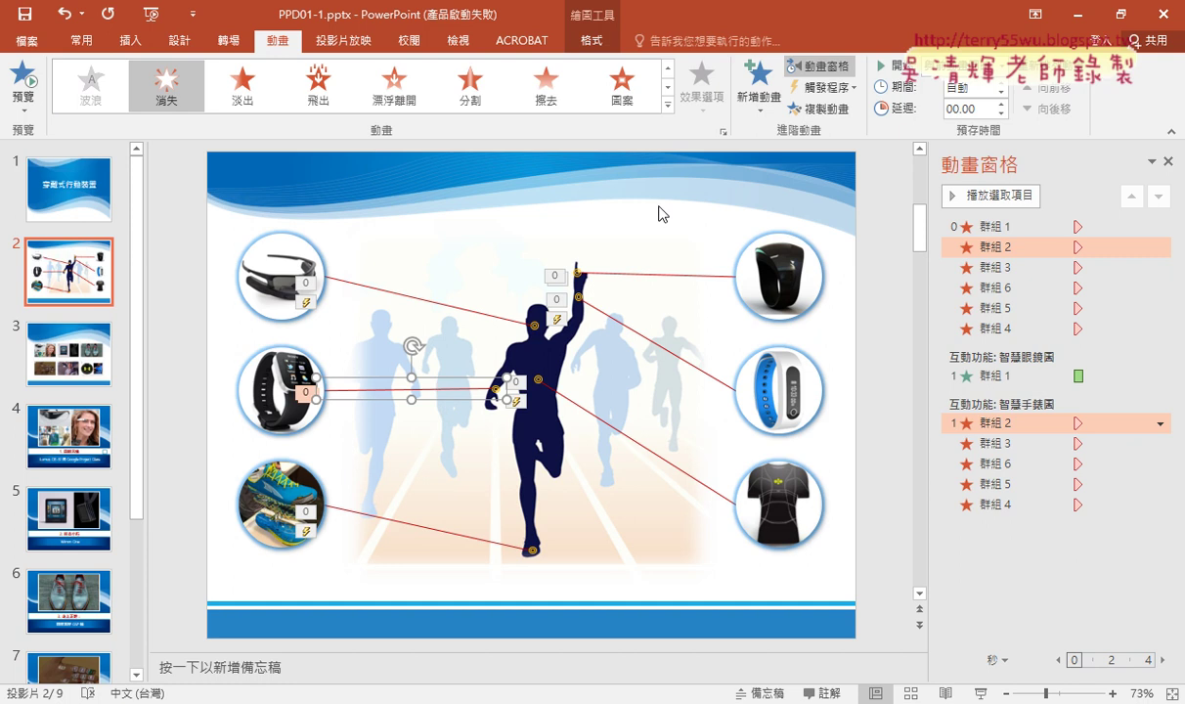
Give the smartwatch connector line a Wipe entrance coming from the left
click(759, 94)
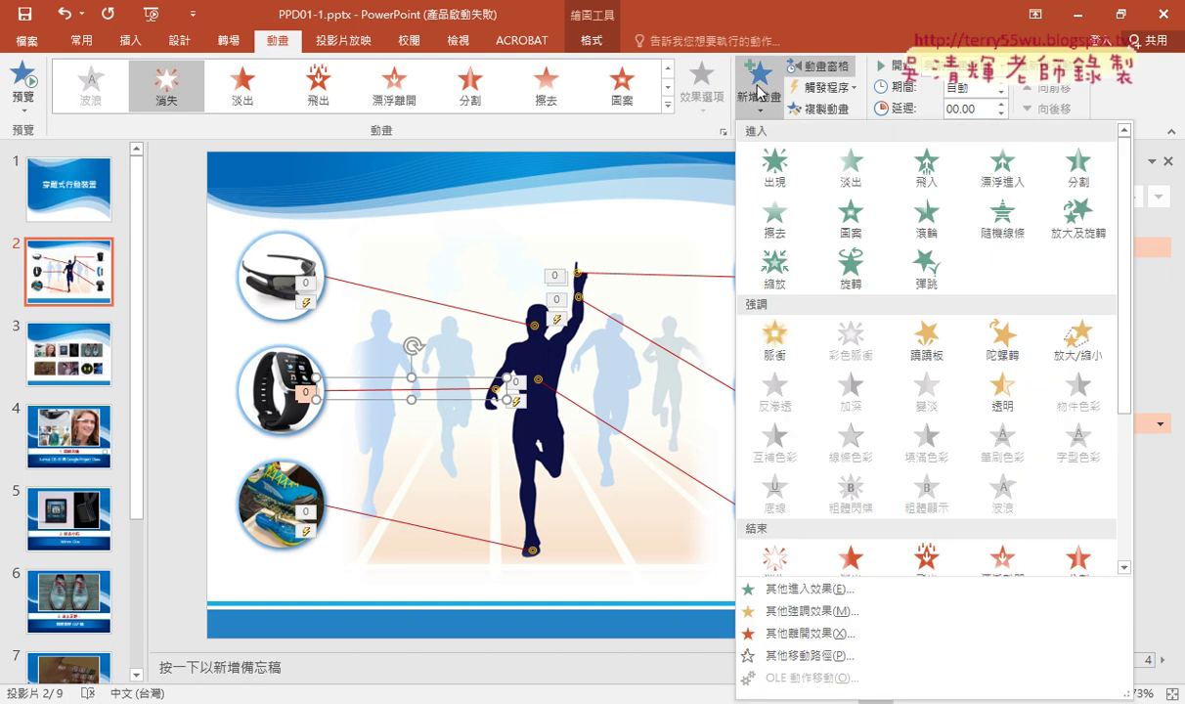
click(773, 221)
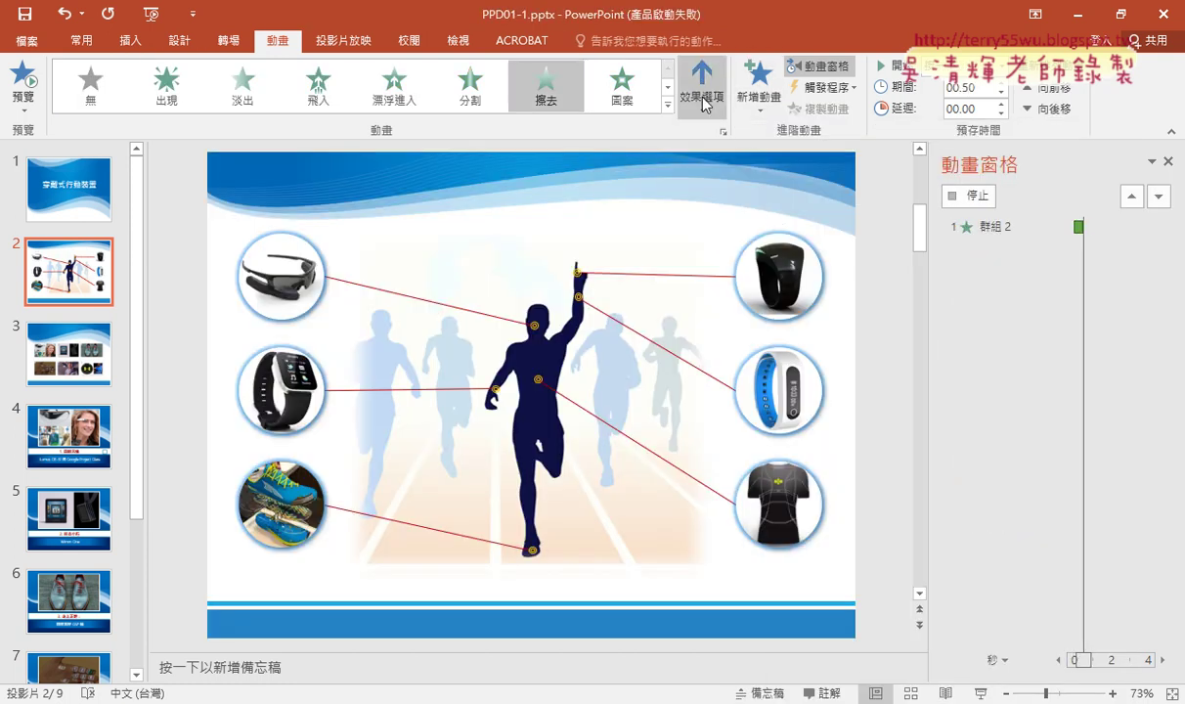
click(702, 103)
click(728, 215)
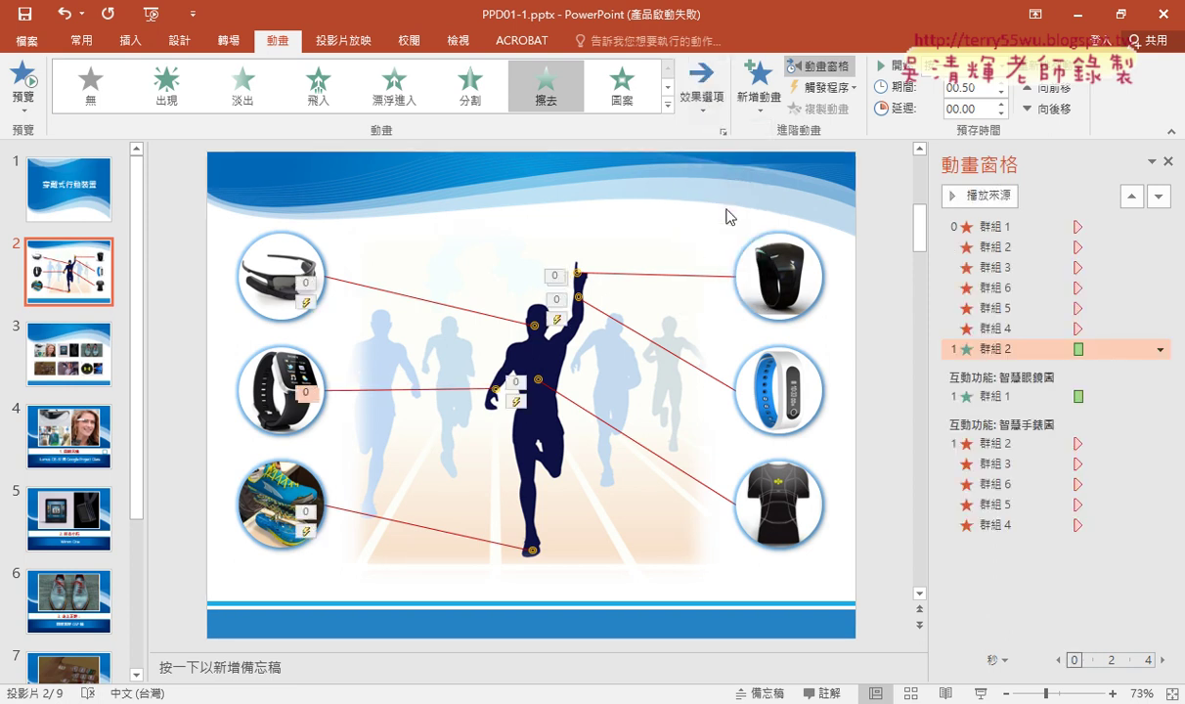
Trigger the wipe on click of 智慧手錶圖, then start the slide show to test it
click(821, 87)
mouse_move(849, 115)
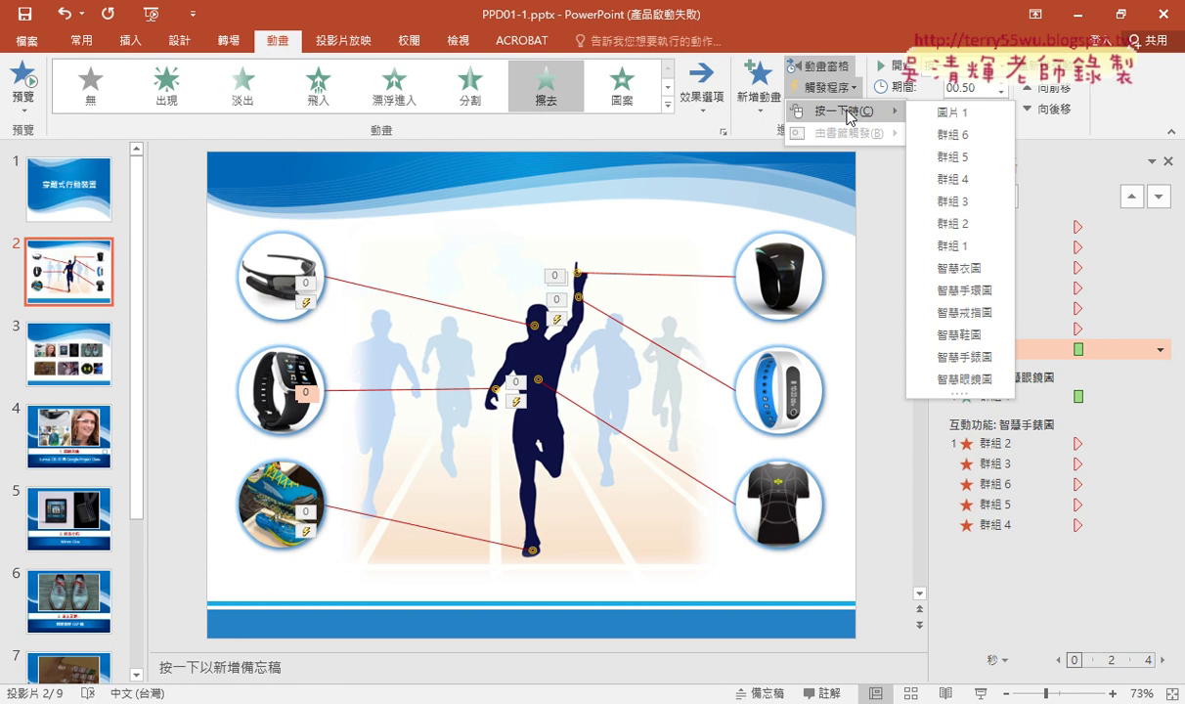
click(964, 357)
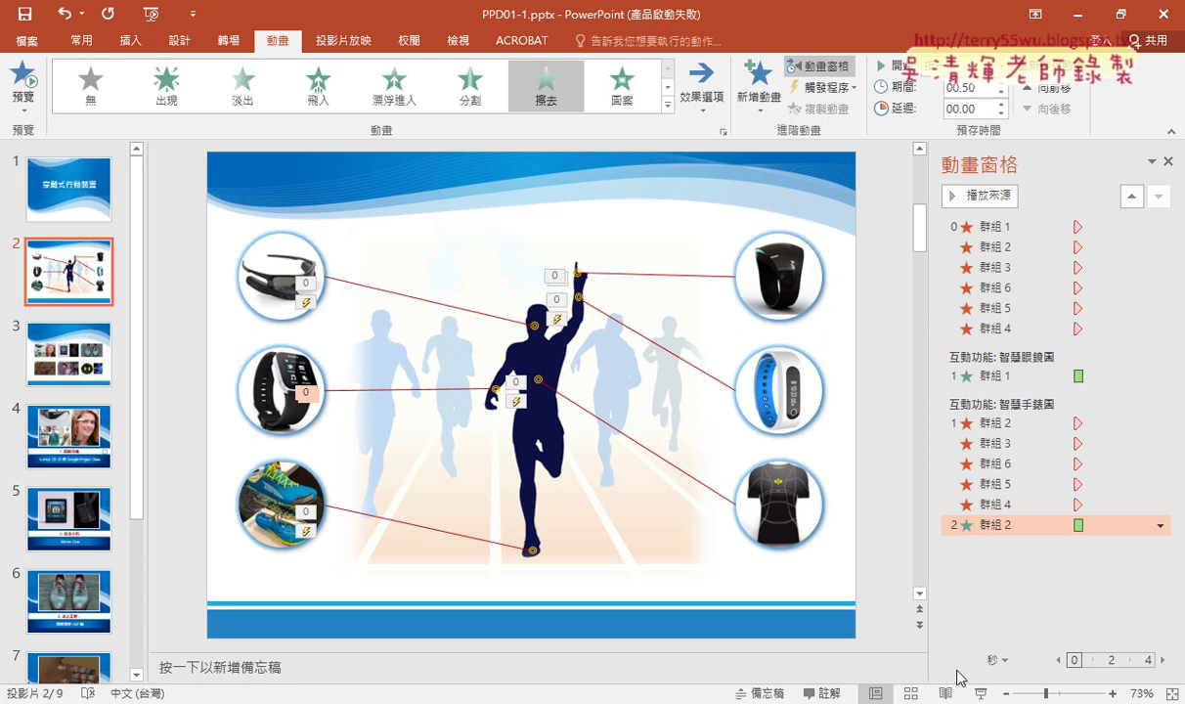
click(979, 693)
click(225, 195)
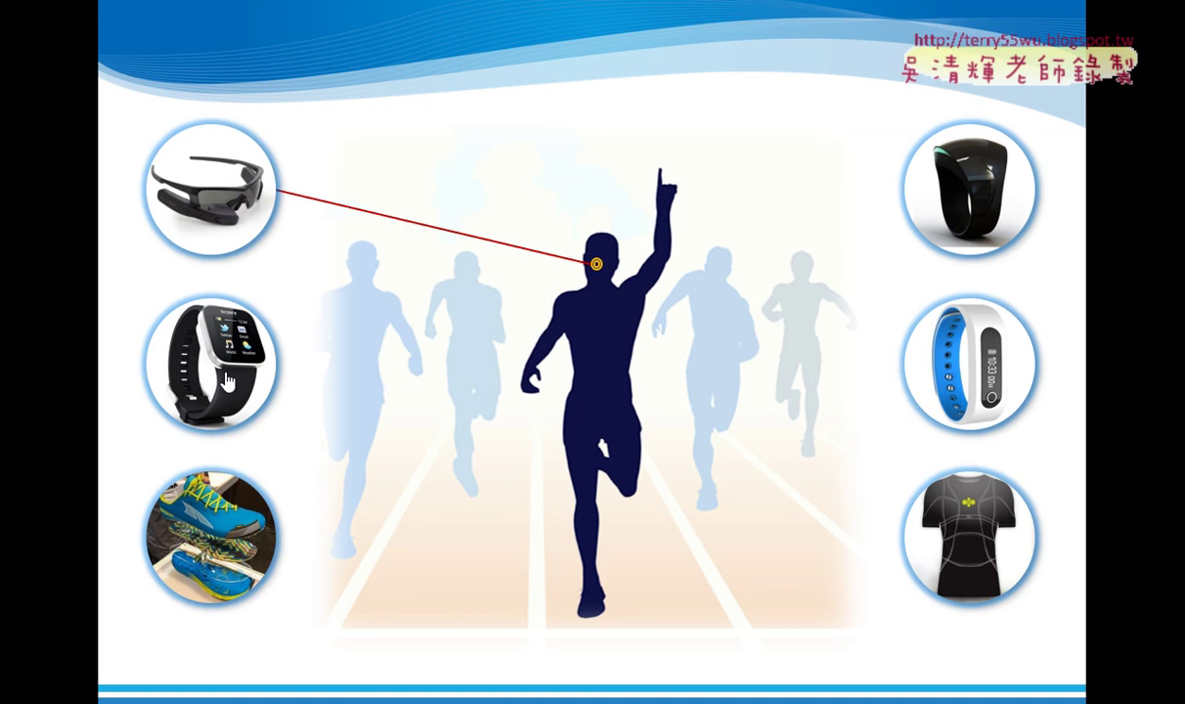
click(225, 380)
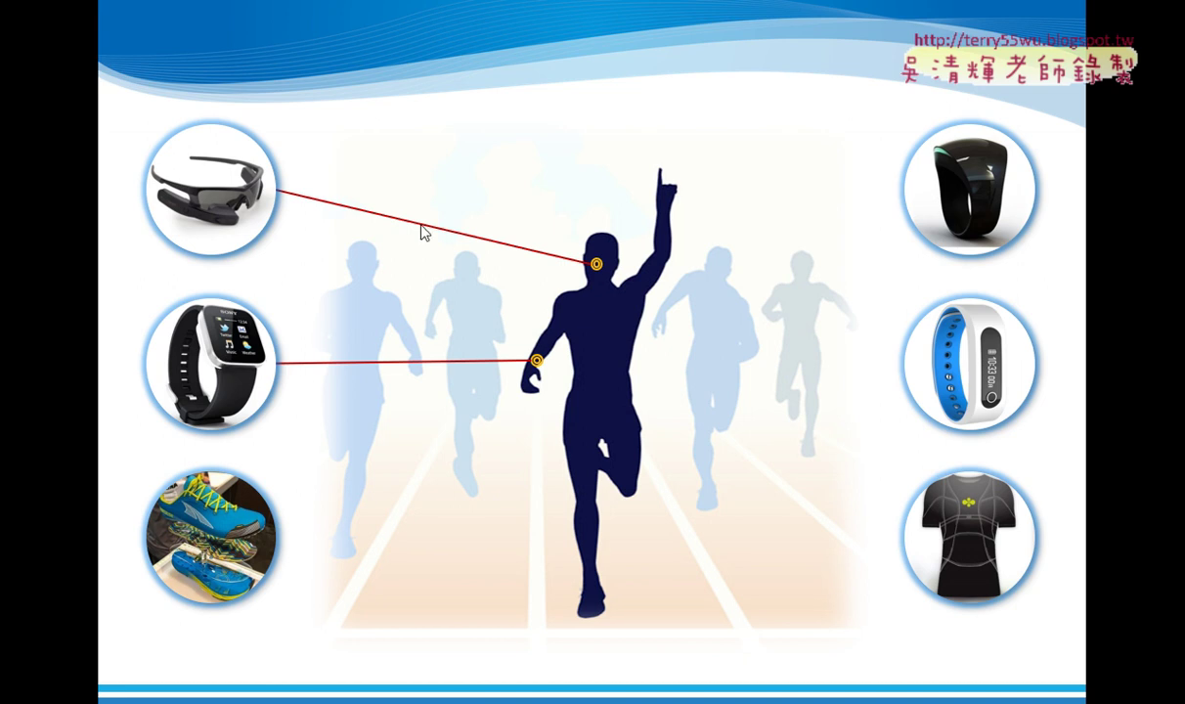
key(Escape)
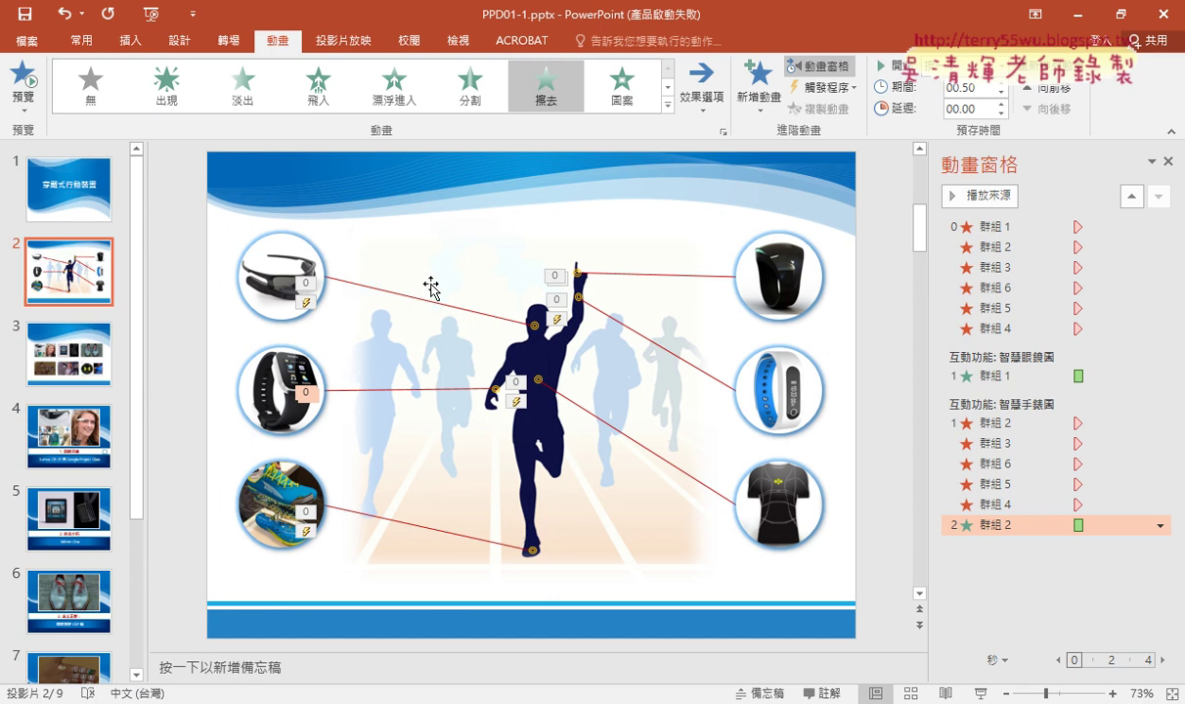
Select the glasses, shoe, shirt, ring and remaining connector lines together
click(403, 293)
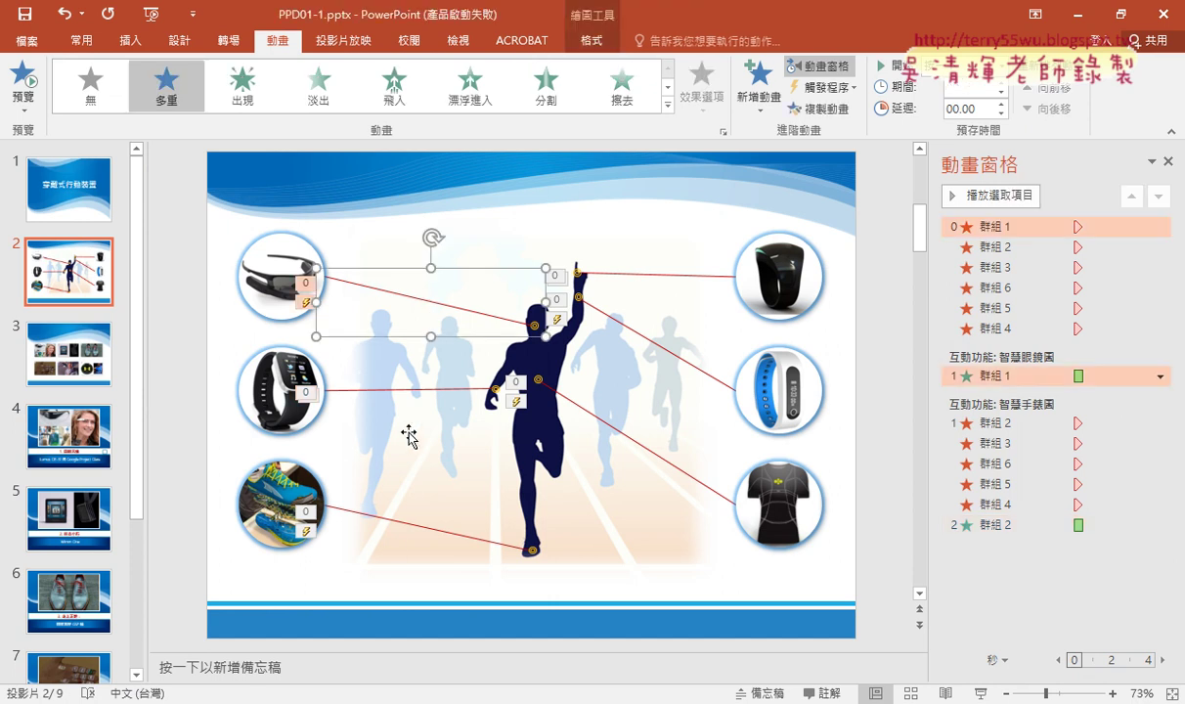
shift+click(387, 515)
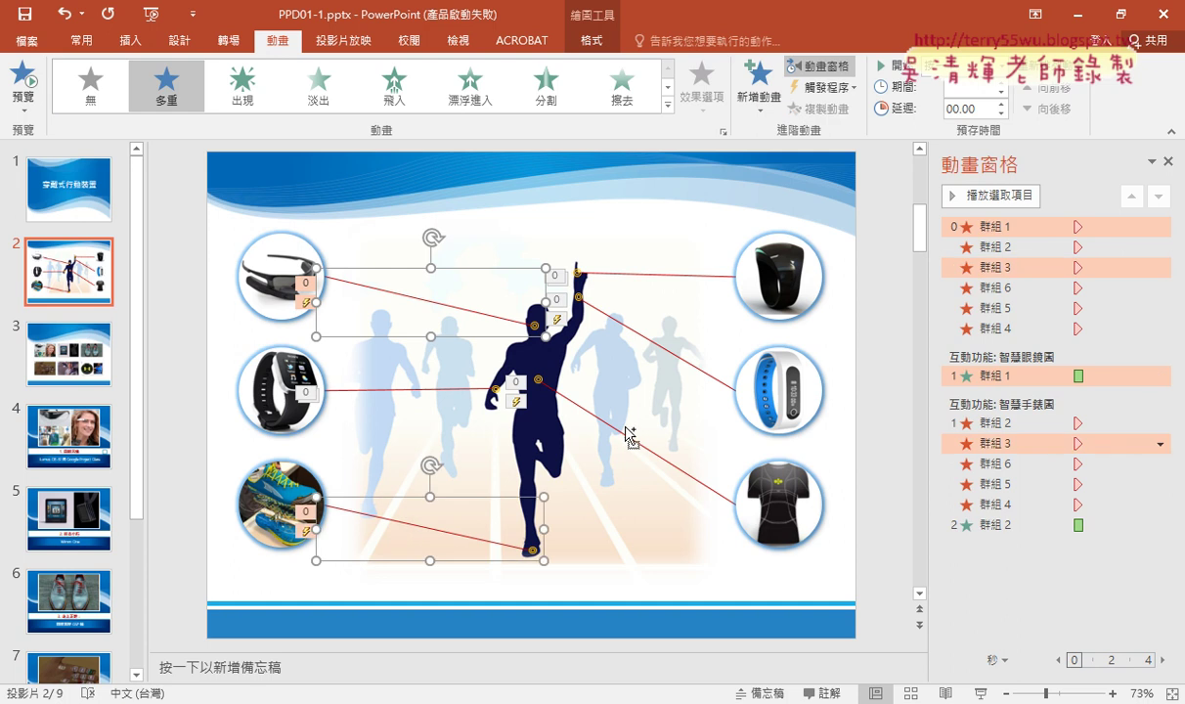
shift+click(595, 412)
shift+click(597, 305)
shift+click(595, 274)
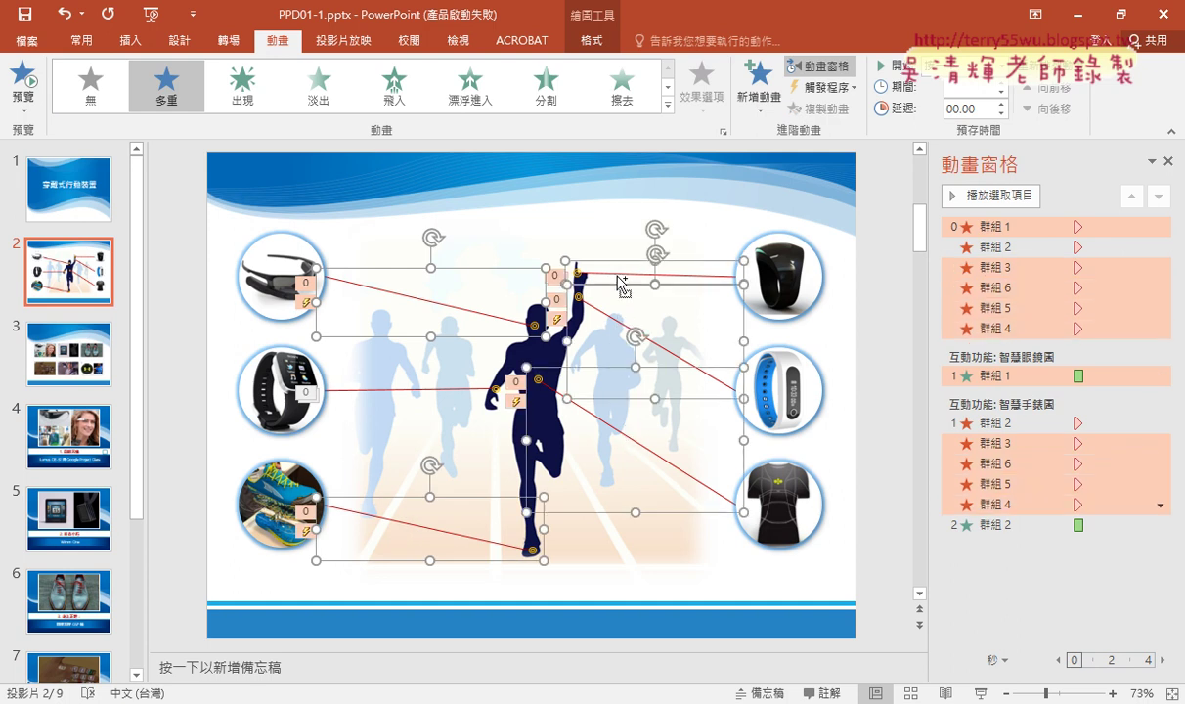
Give those lines a Disappear exit triggered by 智慧手錶圖, starting With Previous
click(759, 90)
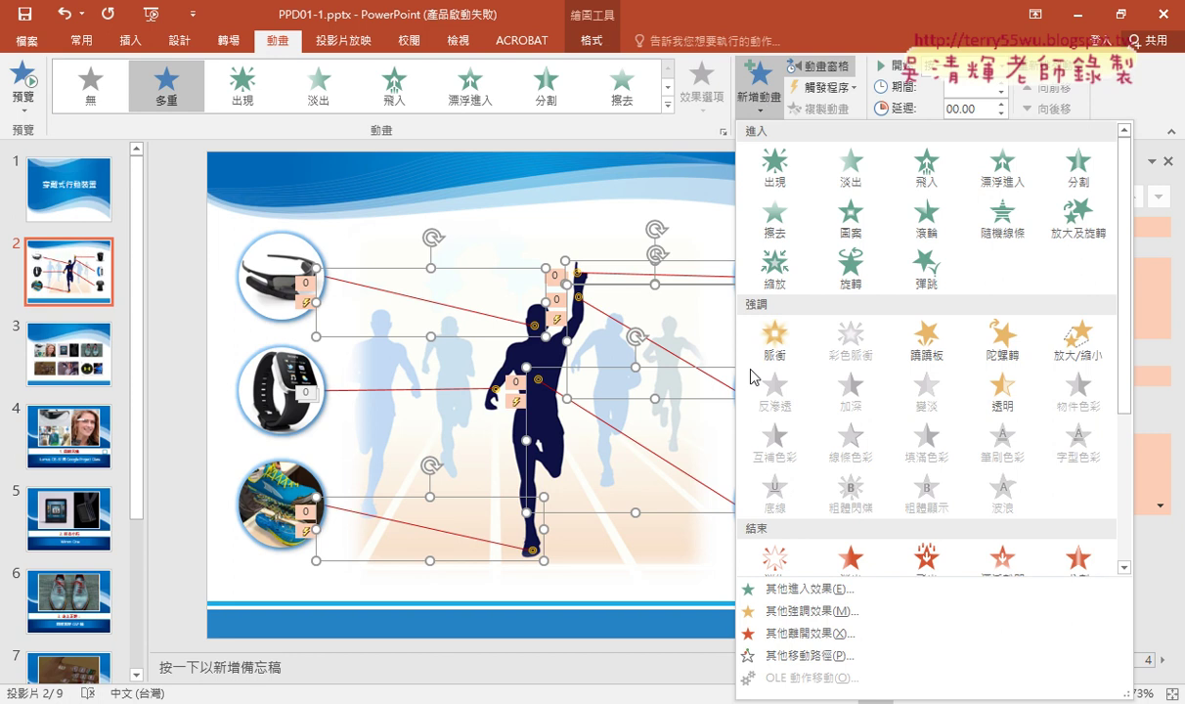
click(767, 557)
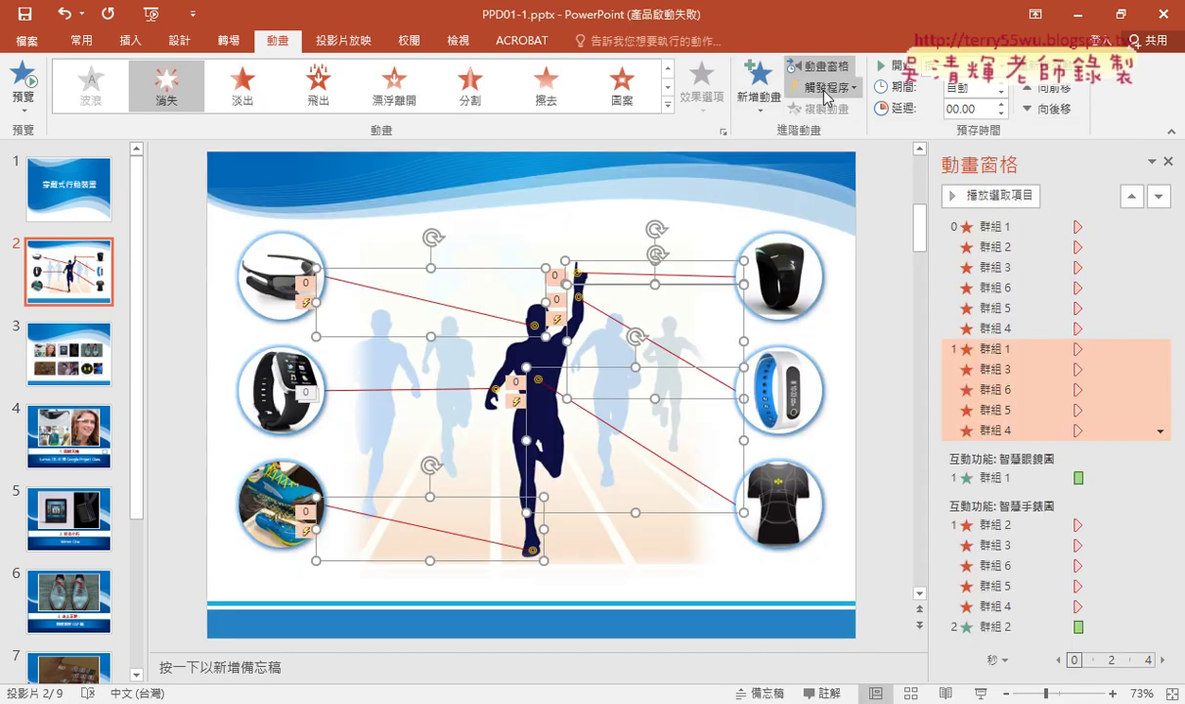
click(825, 88)
mouse_move(841, 110)
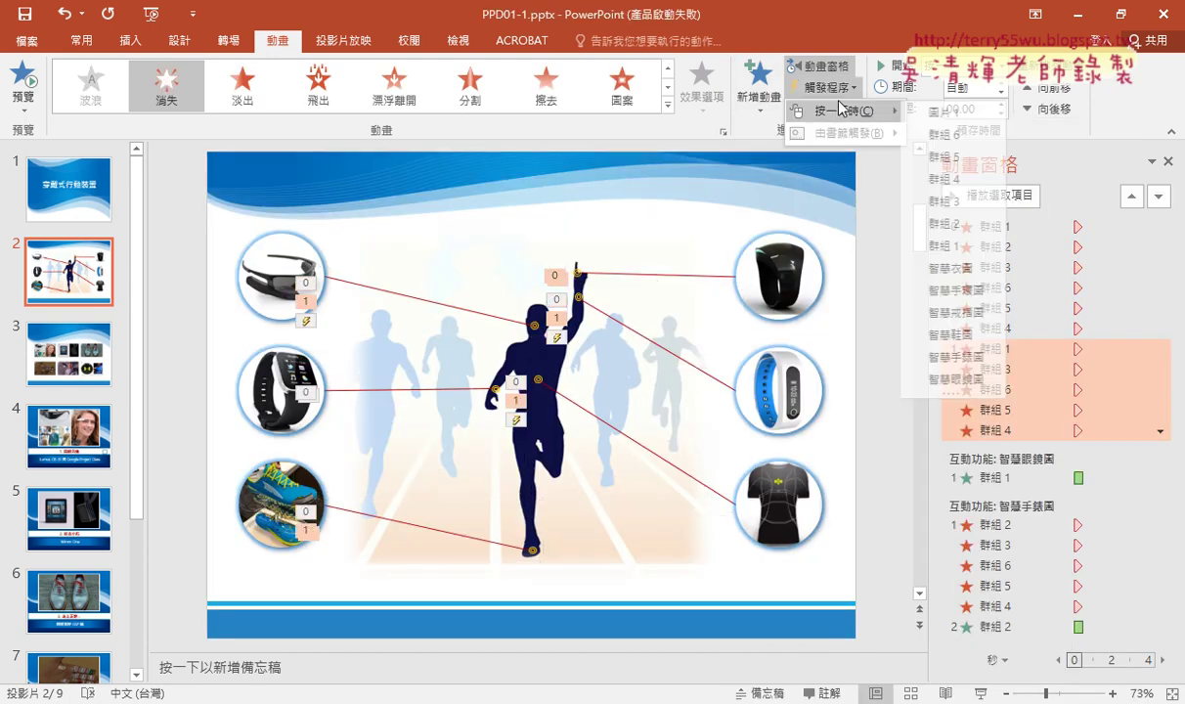
click(968, 358)
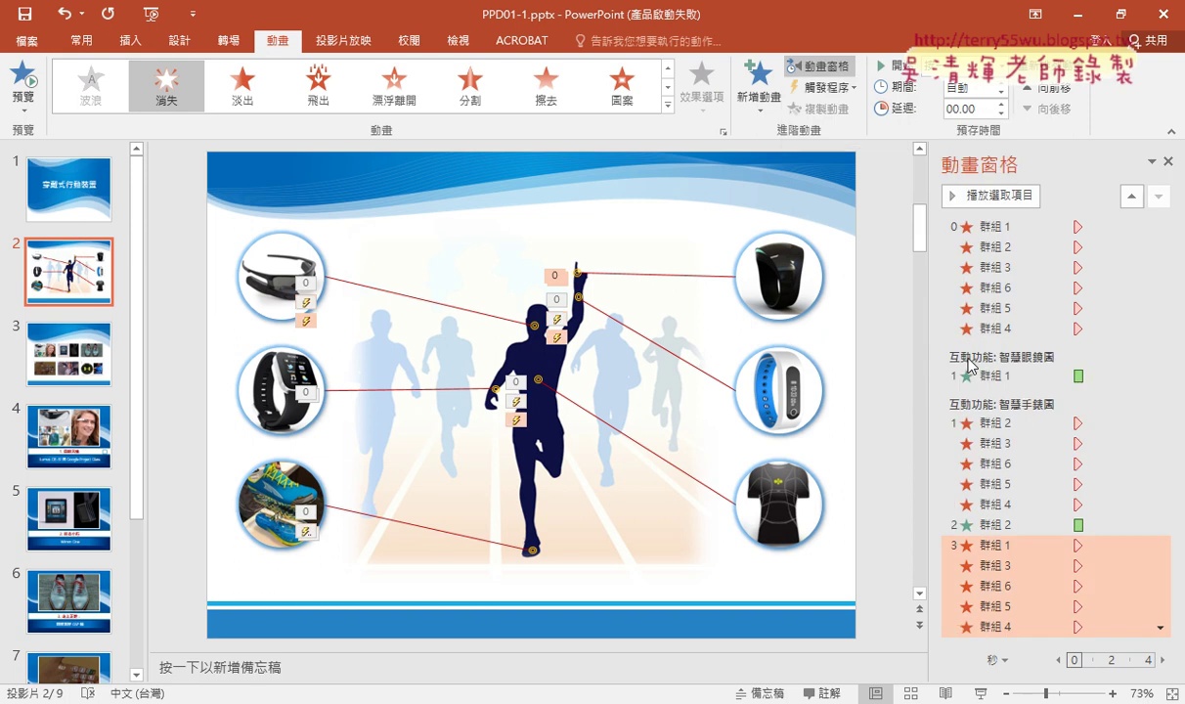
click(948, 64)
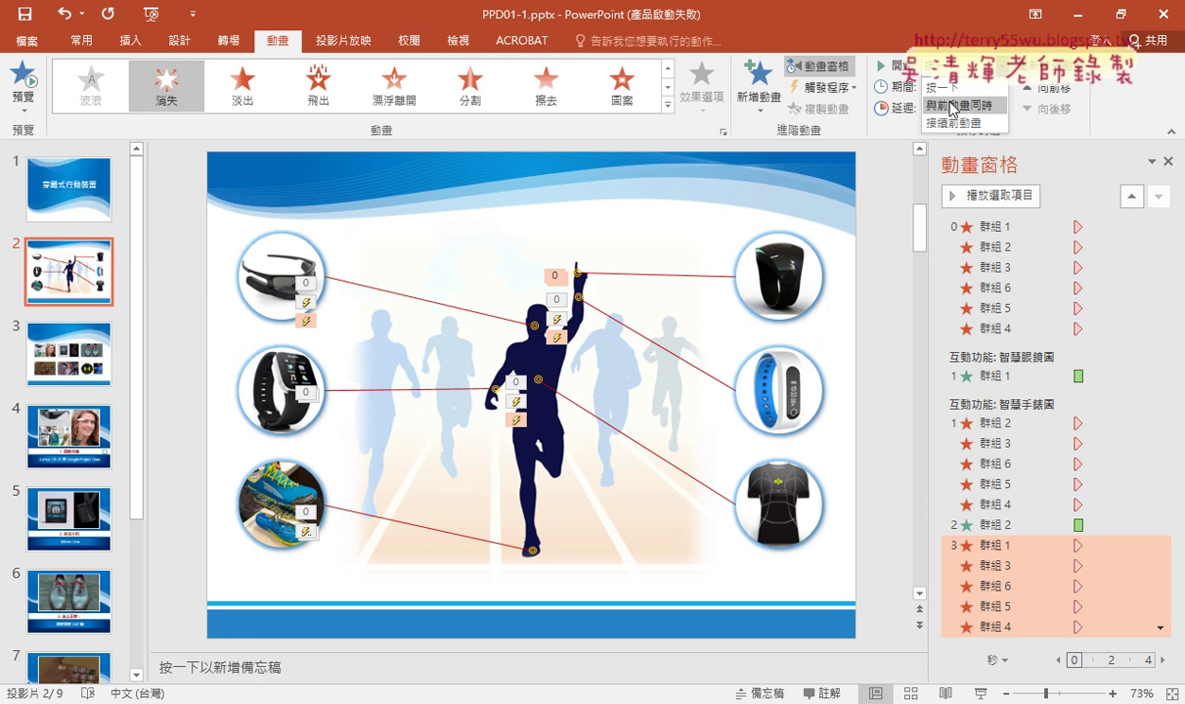
click(951, 106)
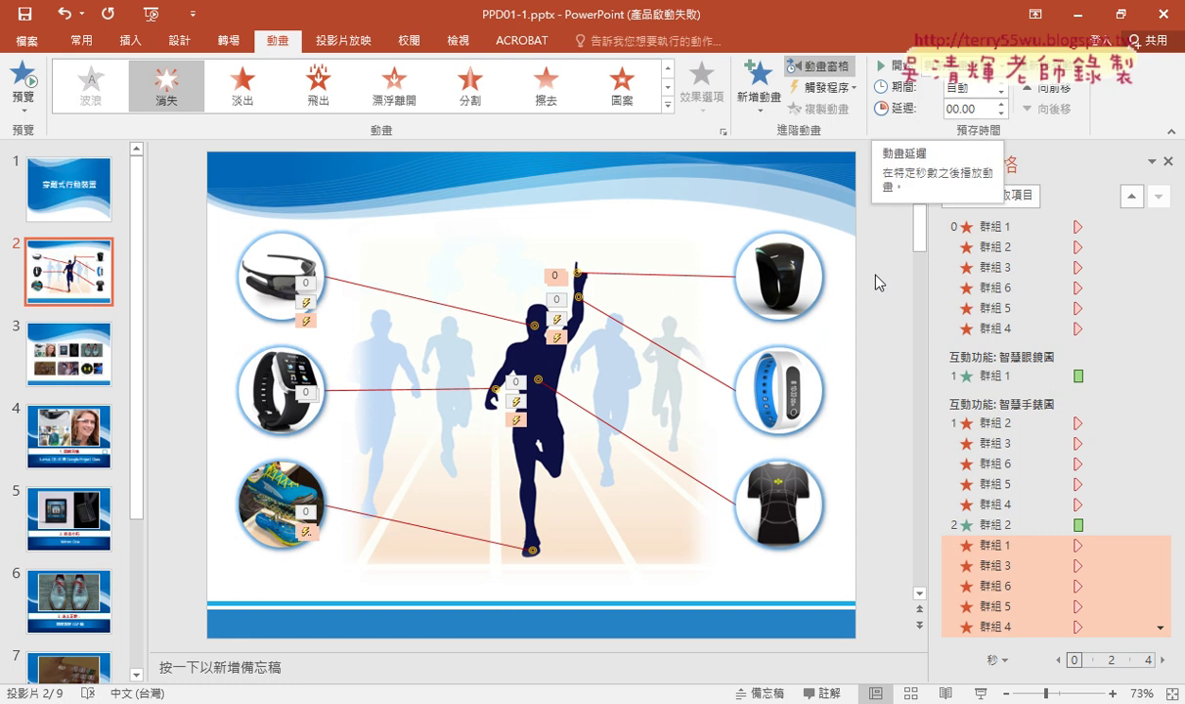
key(shift+F5)
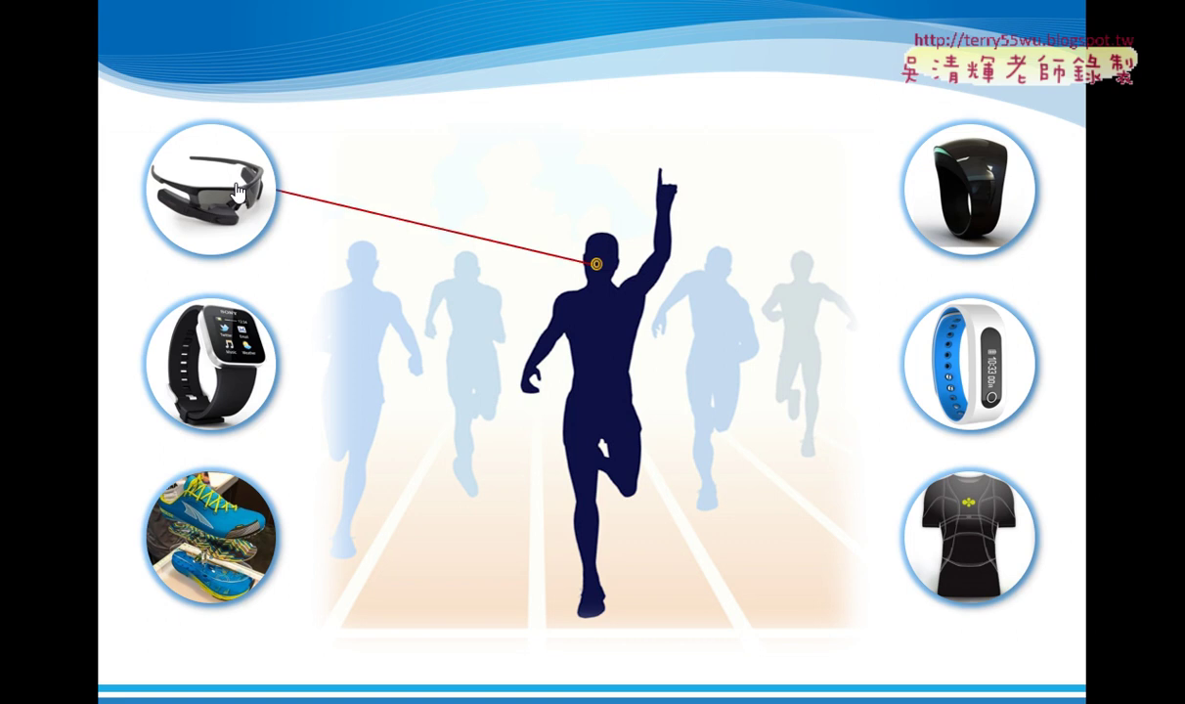
click(228, 382)
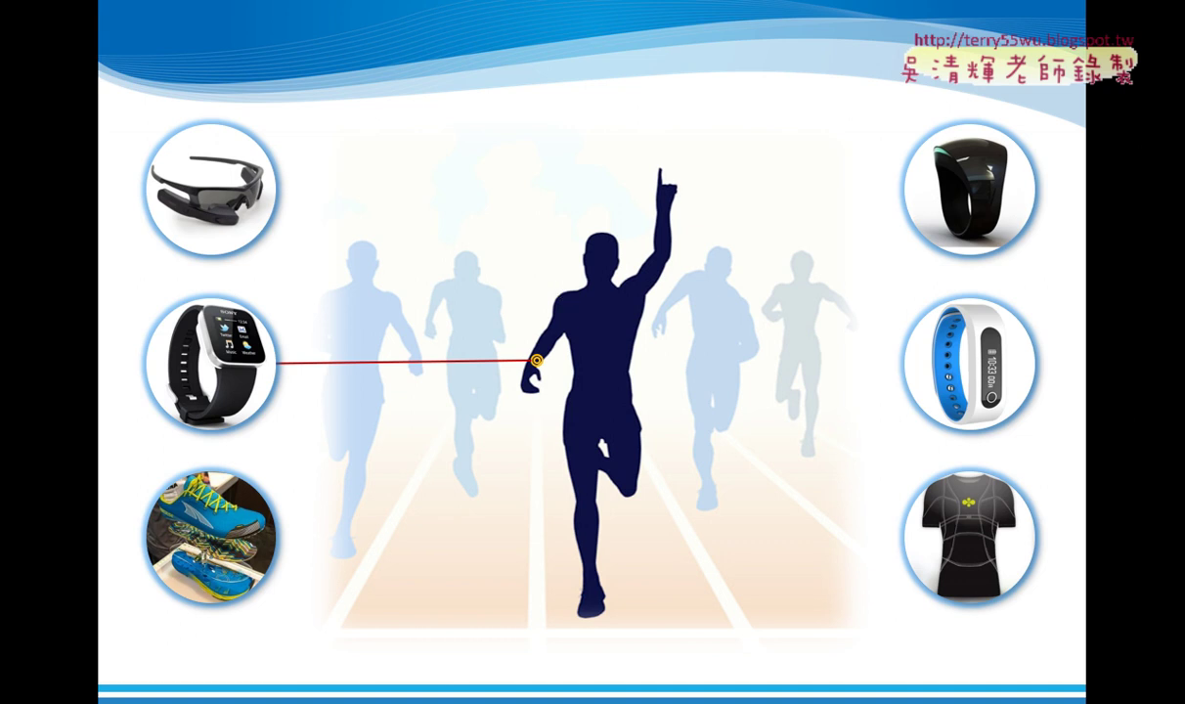
key(Escape)
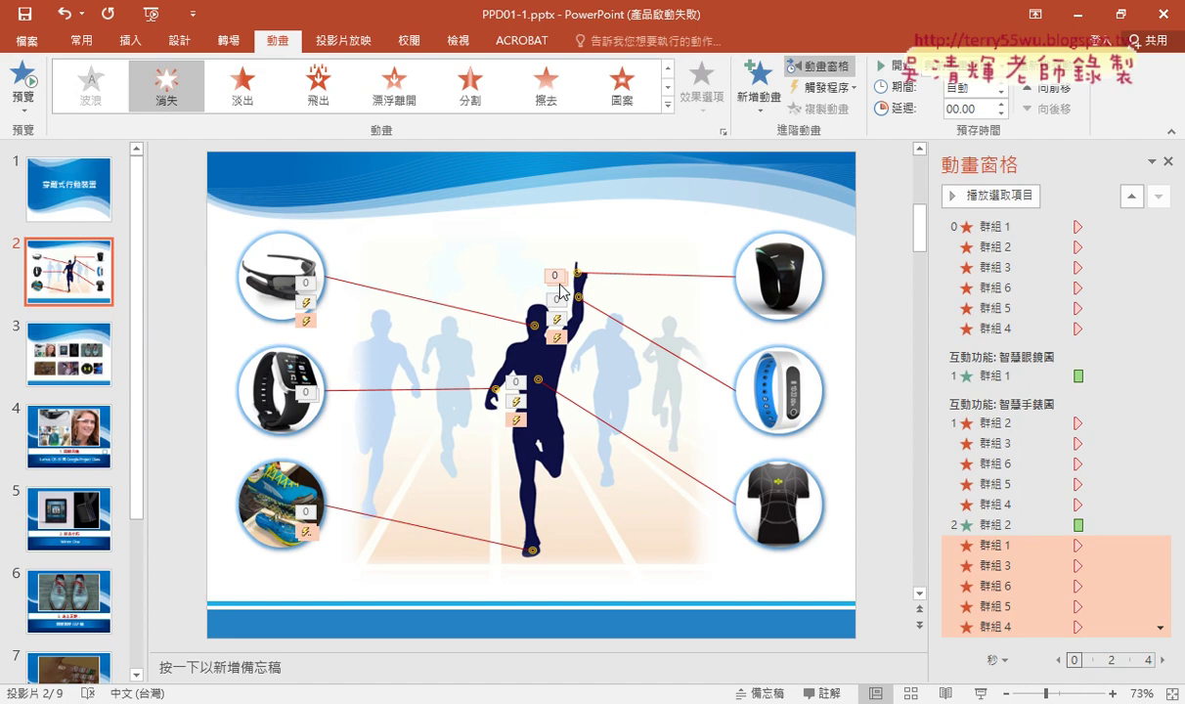
Give the shoe connector line a From Left Wipe triggered by clicking 智慧鞋圖
click(421, 529)
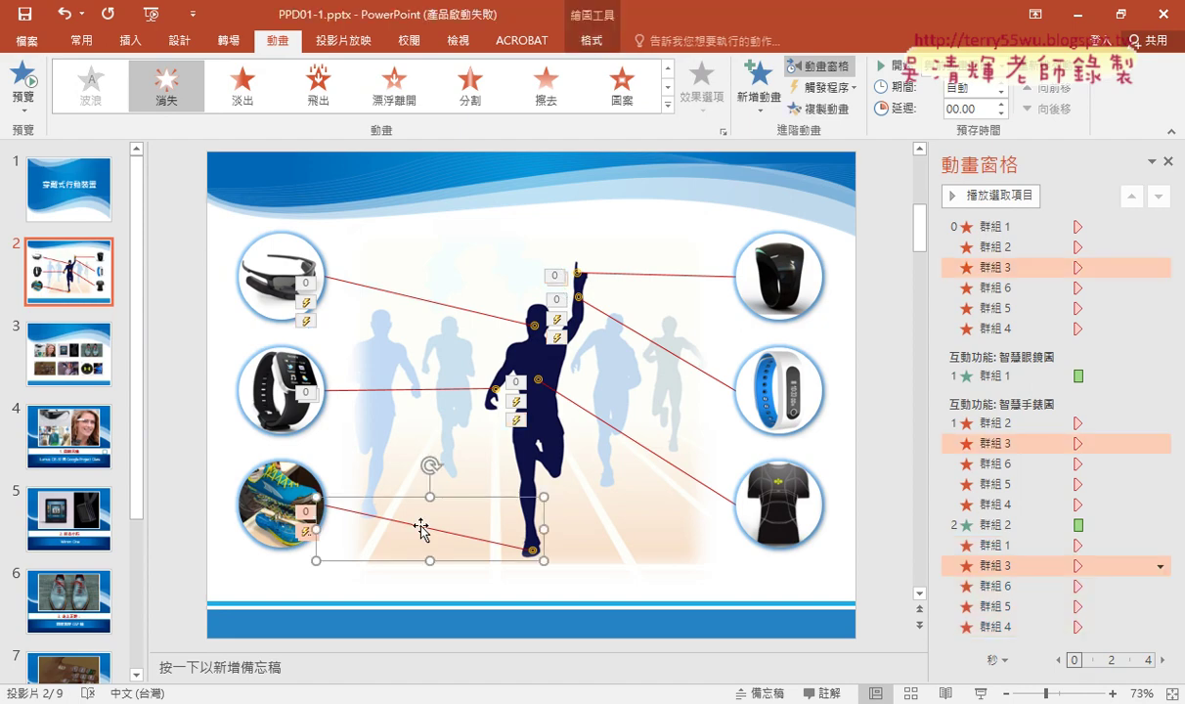
click(767, 102)
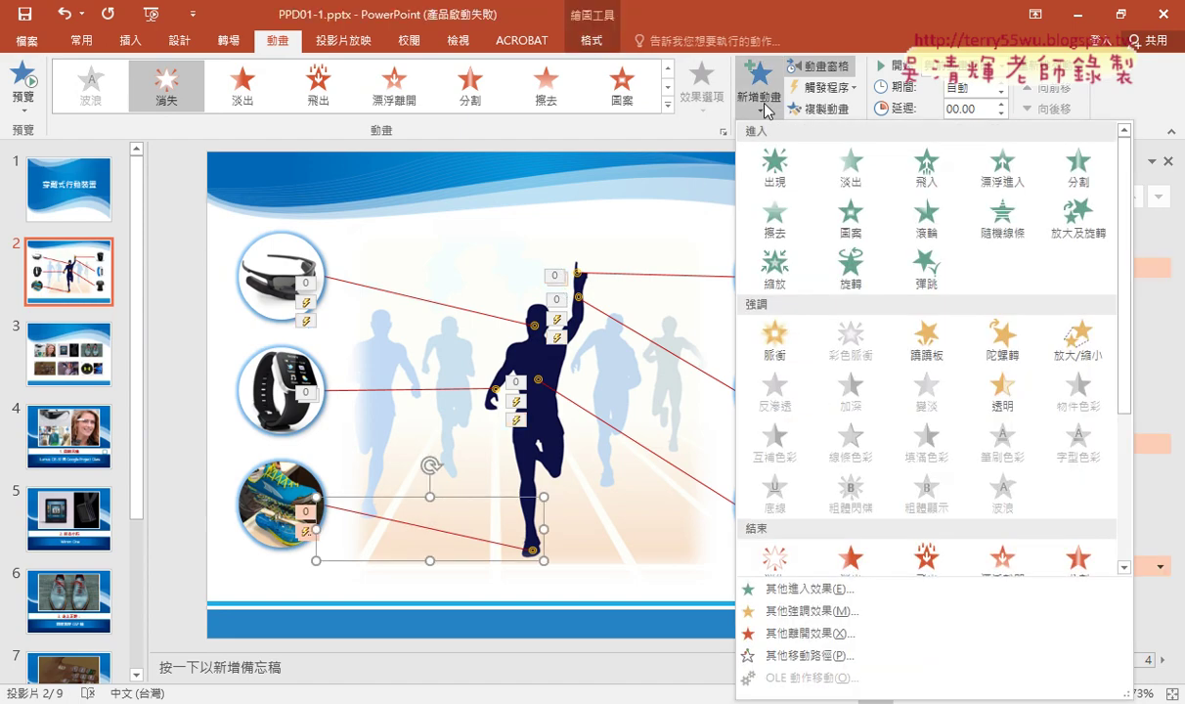
click(777, 227)
click(692, 103)
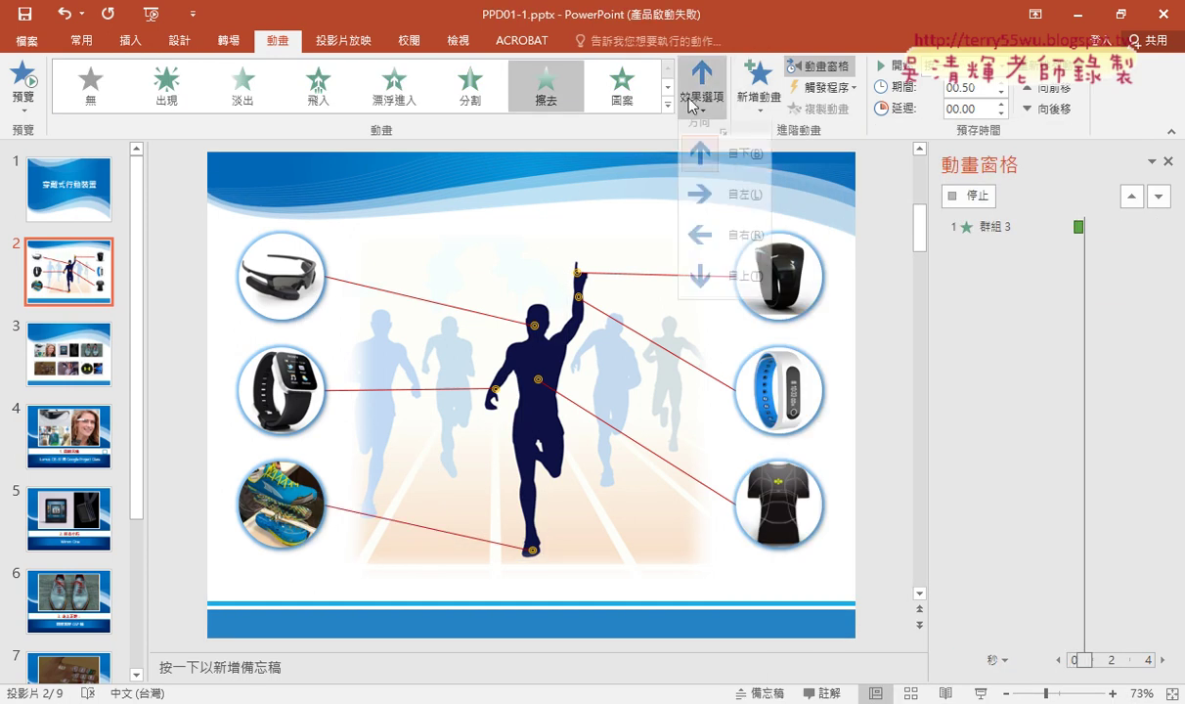
click(711, 196)
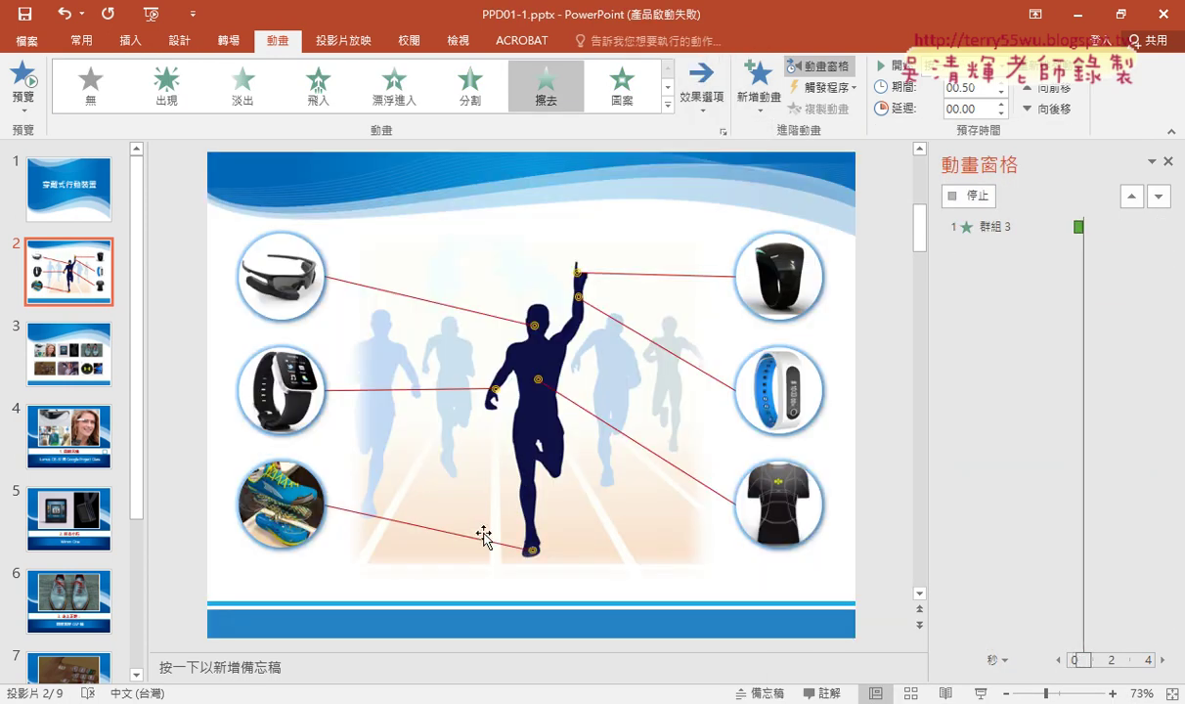
click(821, 87)
mouse_move(843, 110)
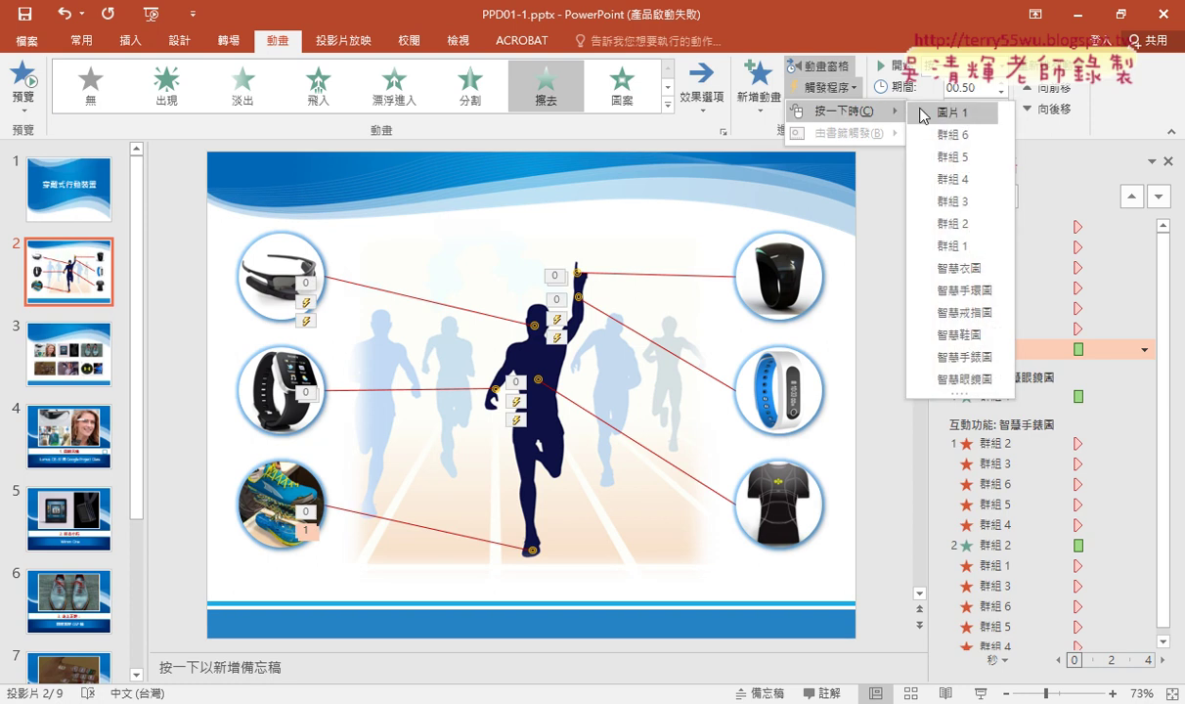
click(954, 335)
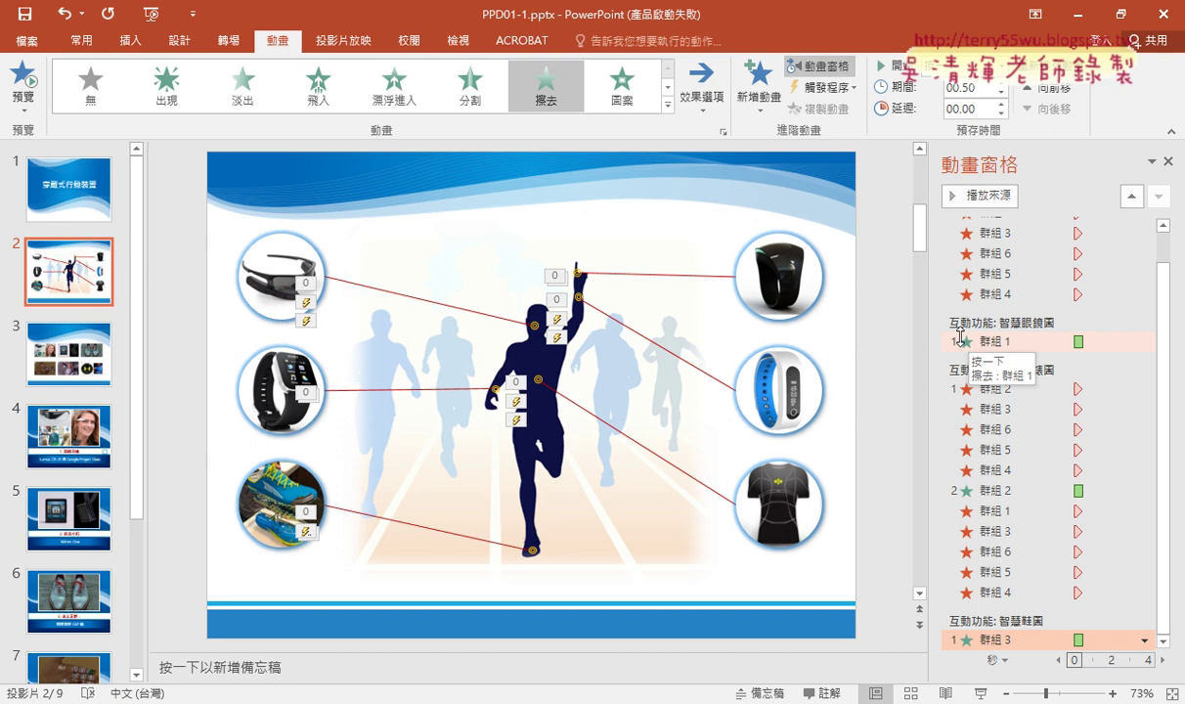
Select the glasses, watch, shirt, band and ring connector lines, excluding the runner picture
click(423, 299)
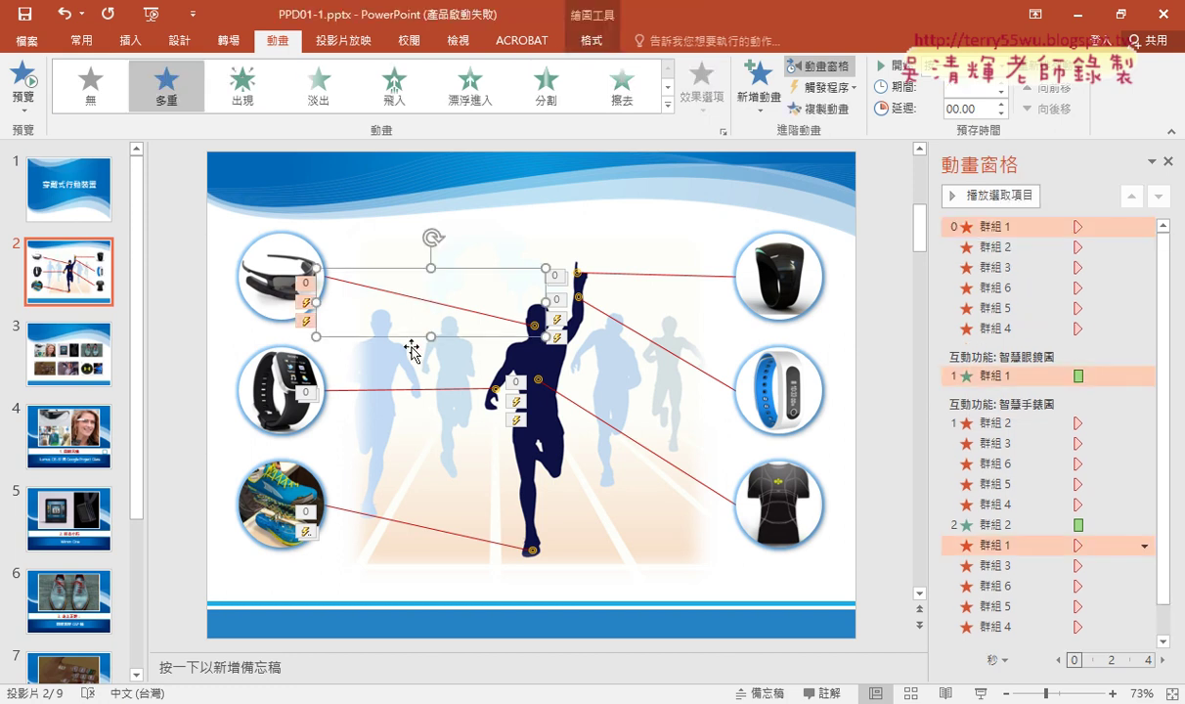
shift+click(405, 391)
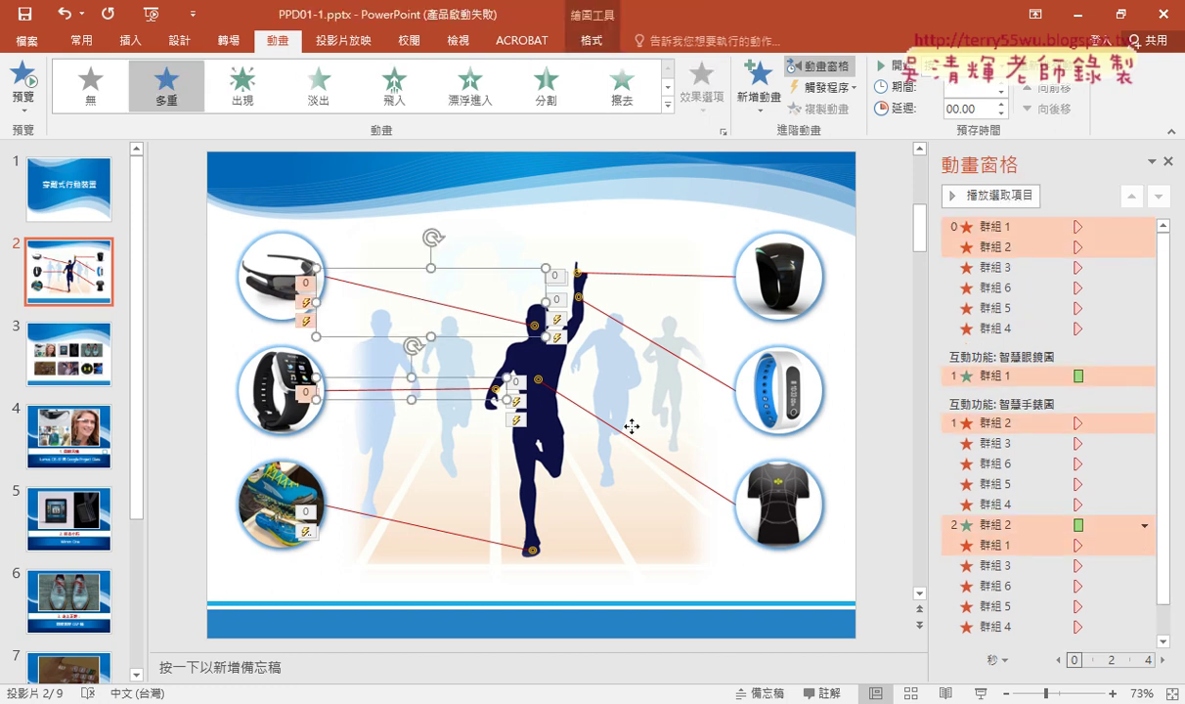
shift+click(616, 406)
shift+click(584, 381)
shift+click(577, 404)
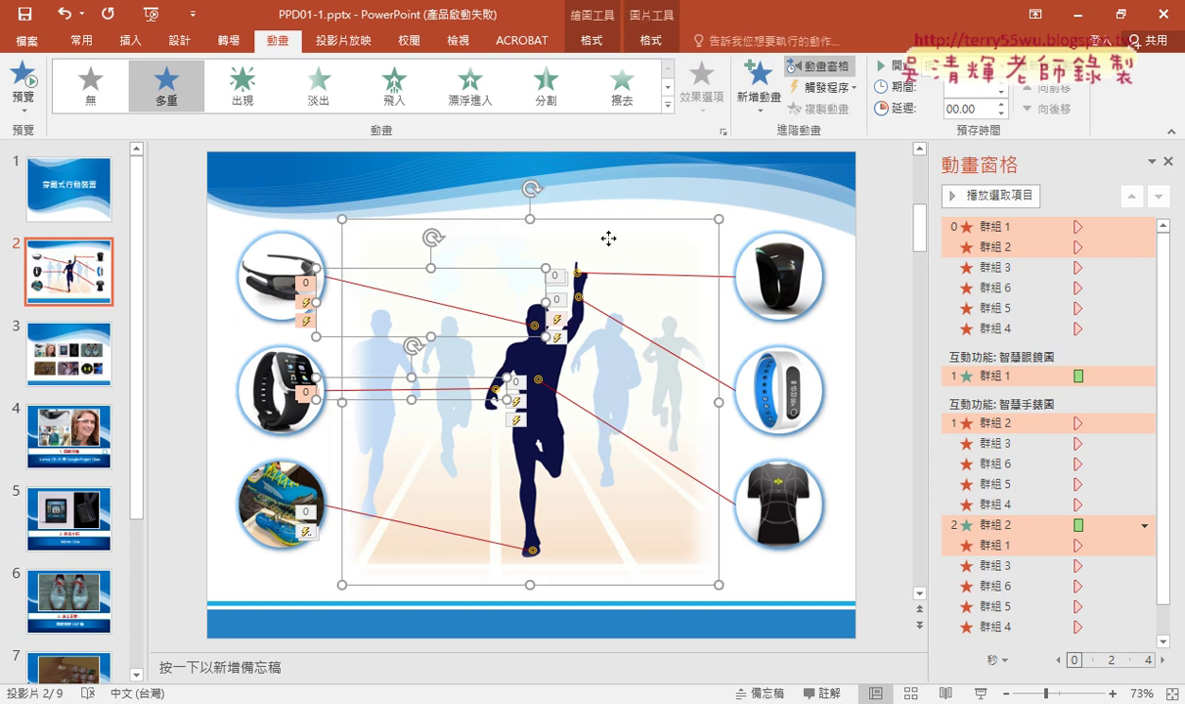
shift+click(586, 240)
shift+click(631, 437)
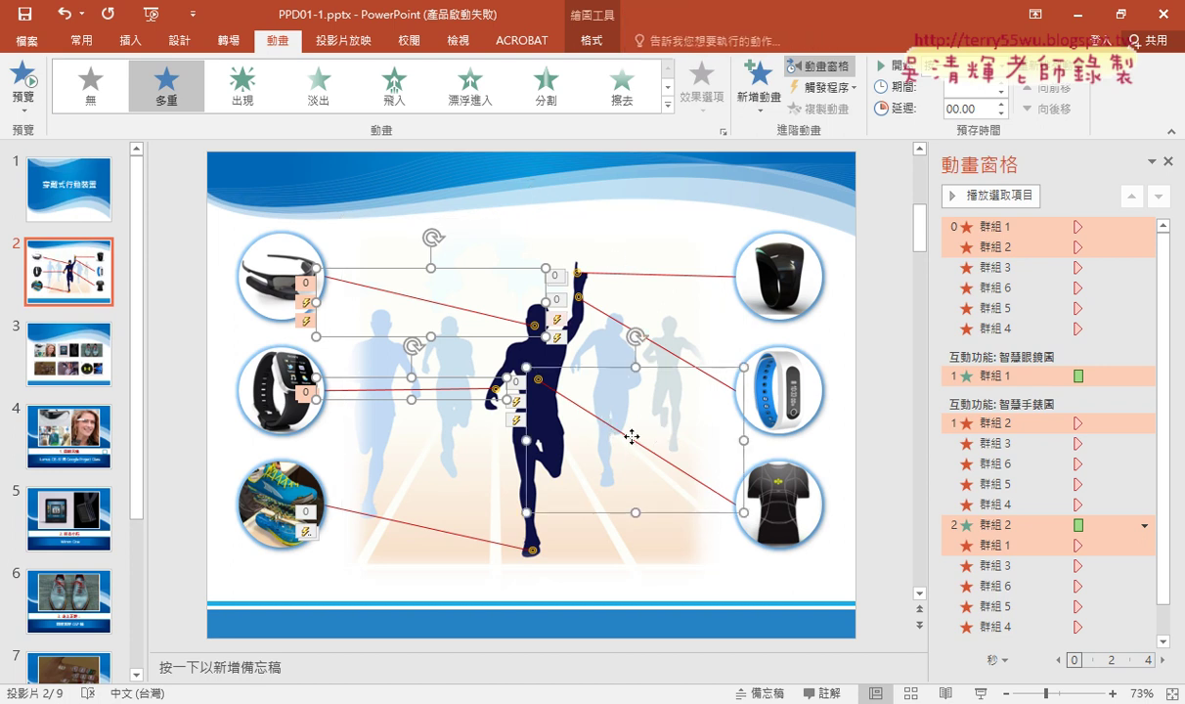
shift+click(592, 312)
shift+click(614, 277)
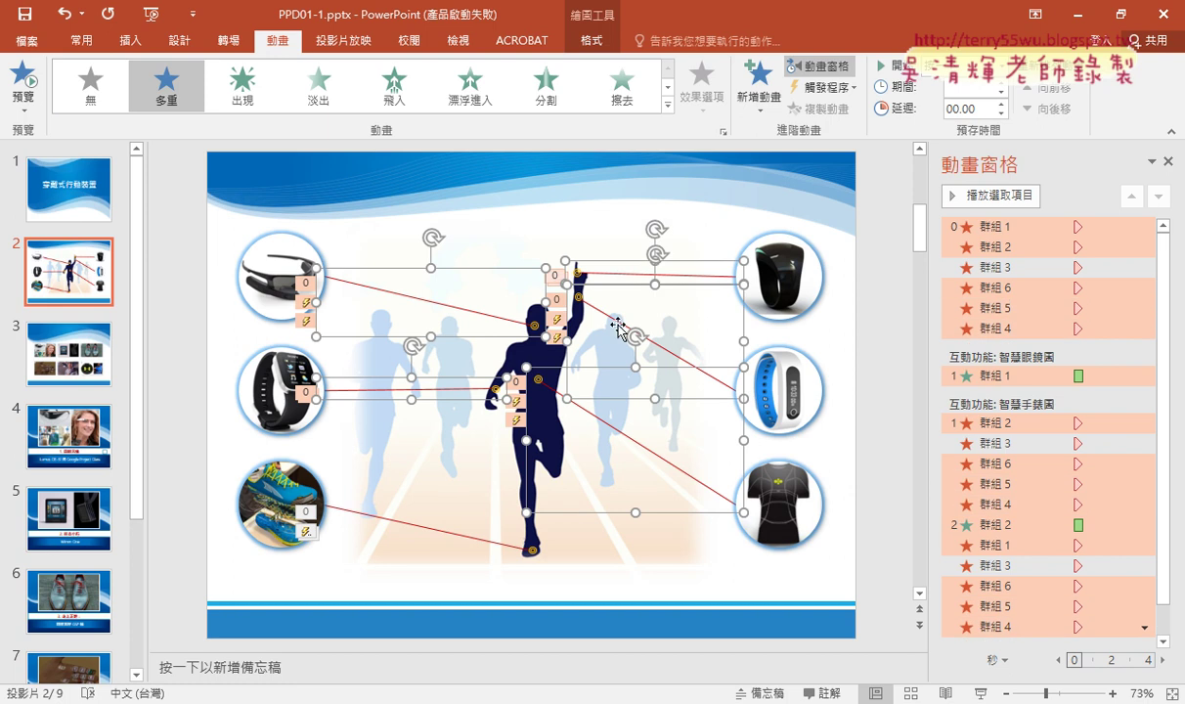
Give those lines a Disappear exit triggered by 智慧鞋圖, starting With Previous
click(759, 88)
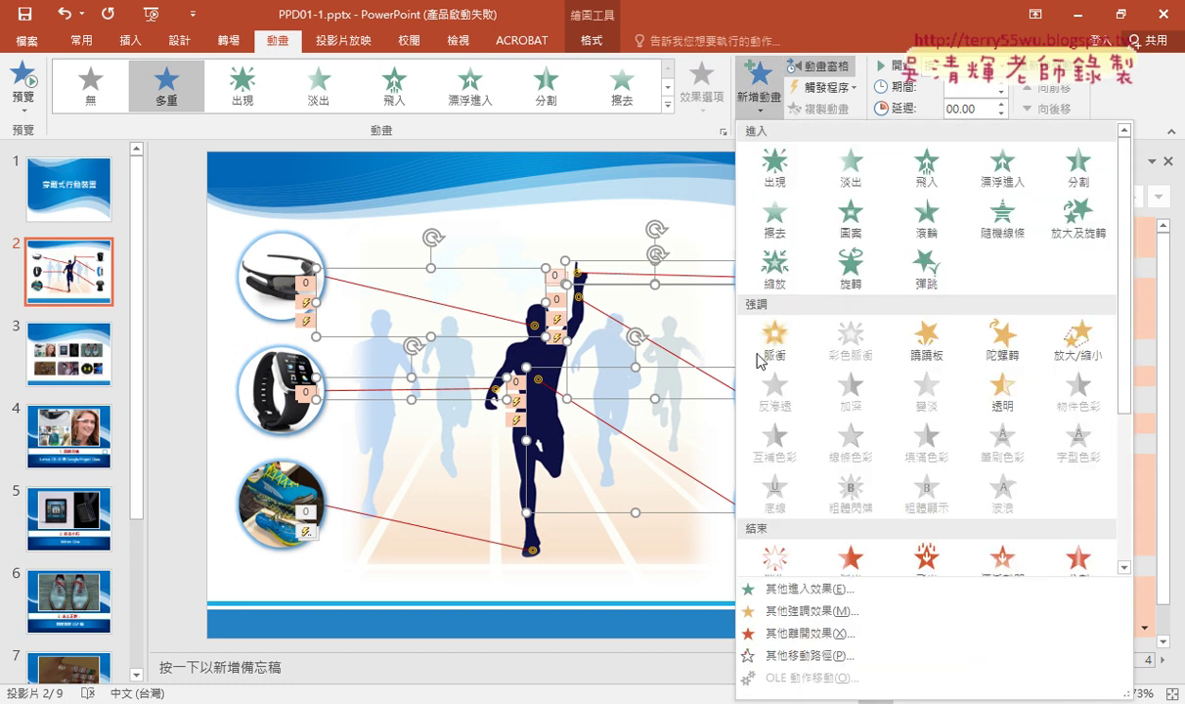
scroll(779, 466, down, 3)
click(749, 394)
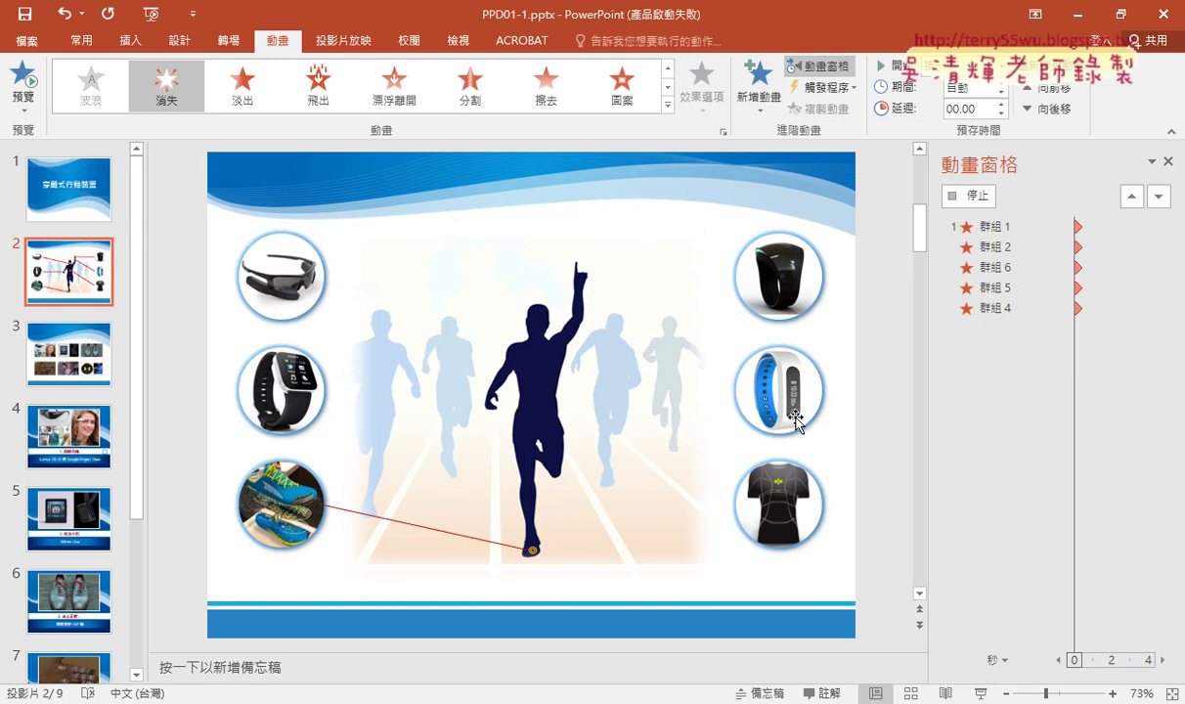
click(826, 95)
mouse_move(795, 110)
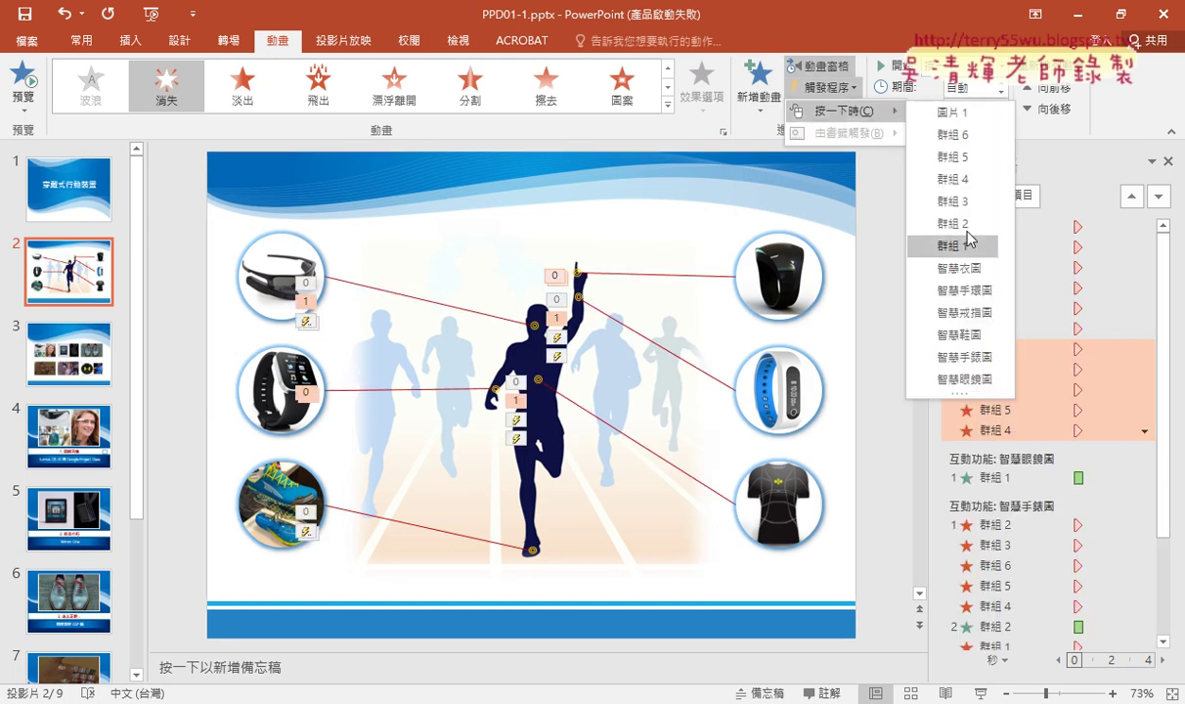
click(968, 334)
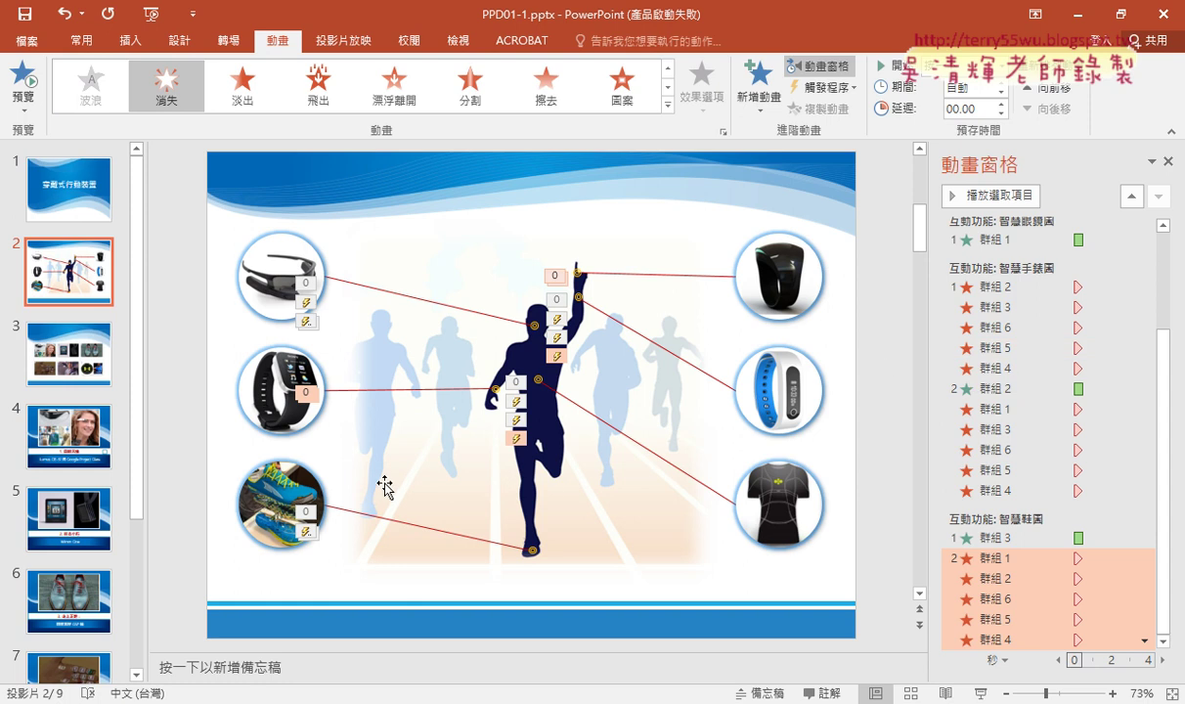
click(953, 65)
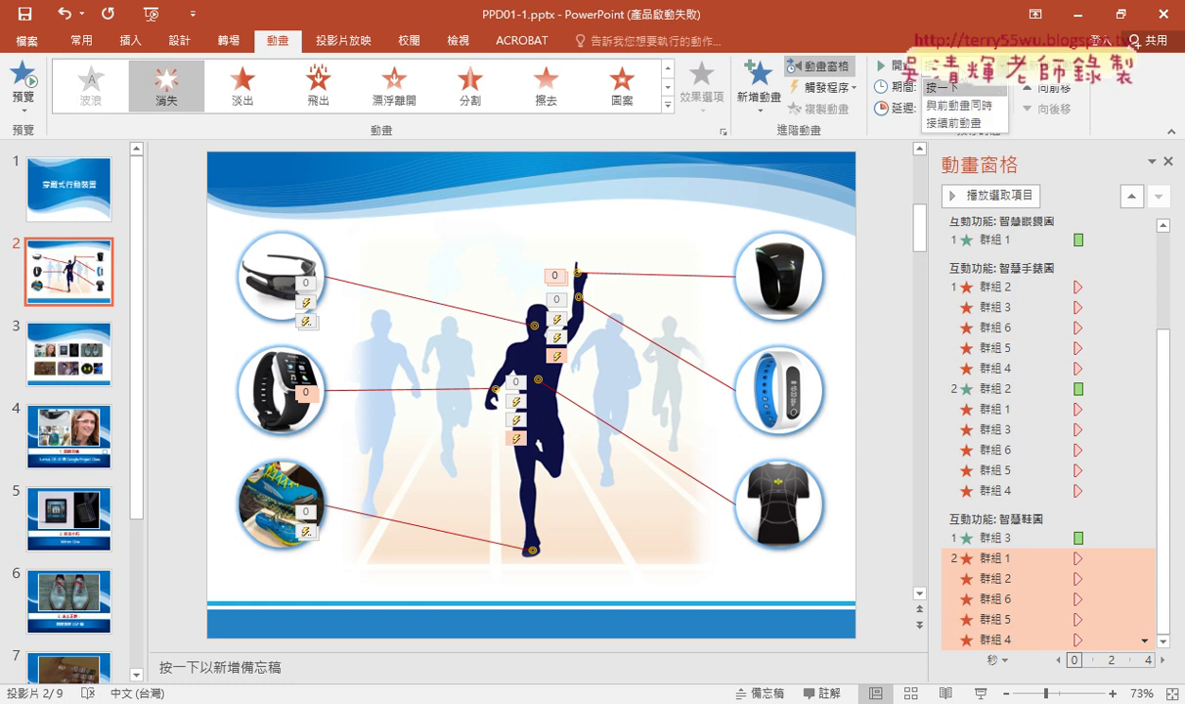
click(960, 105)
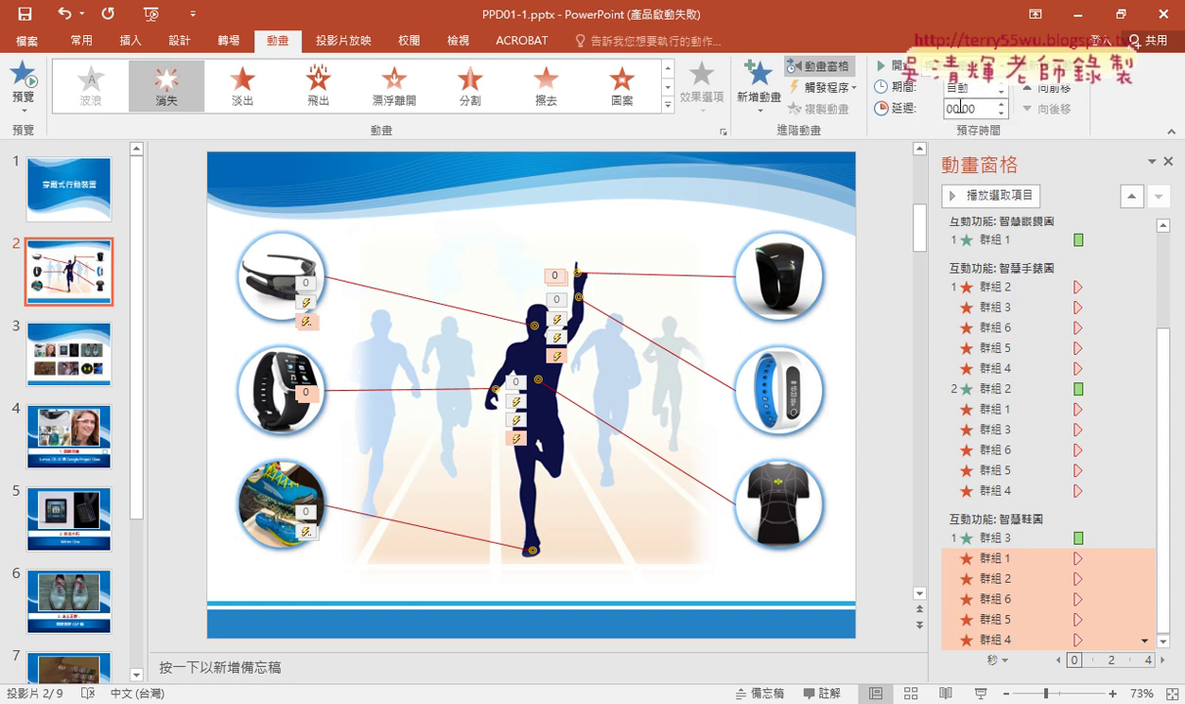
click(978, 693)
click(236, 395)
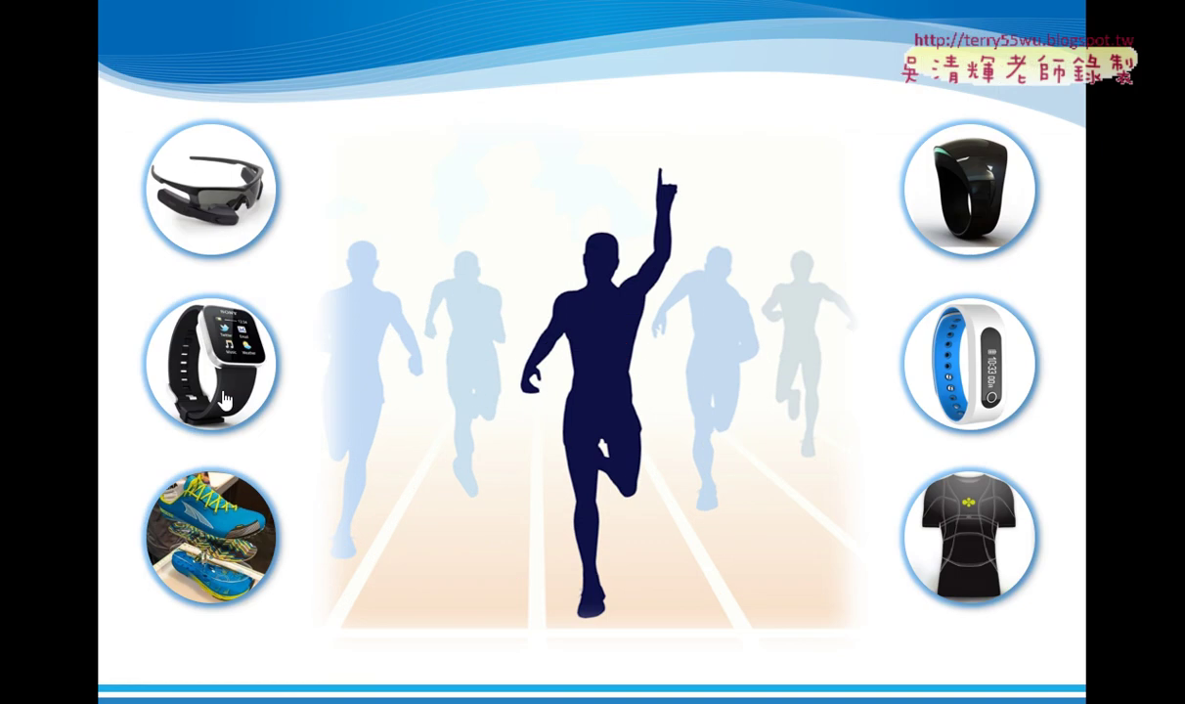
click(223, 537)
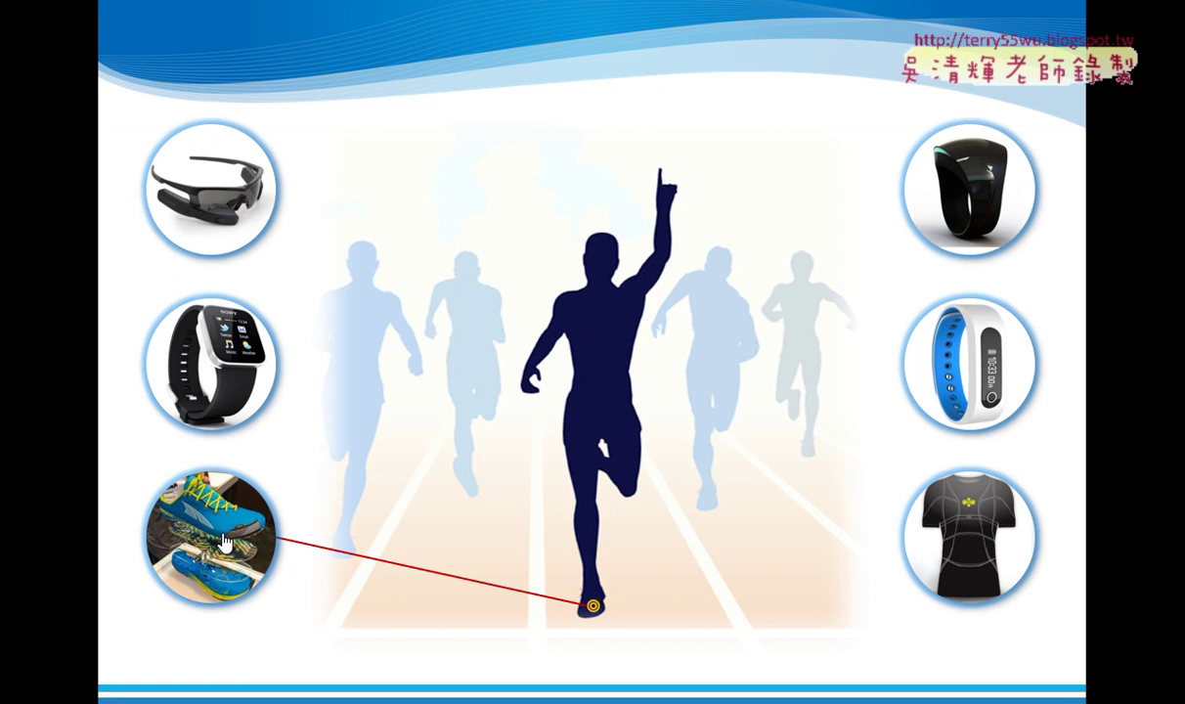
Leave the slide show and give the ring connector line a Wipe from the right
key(Escape)
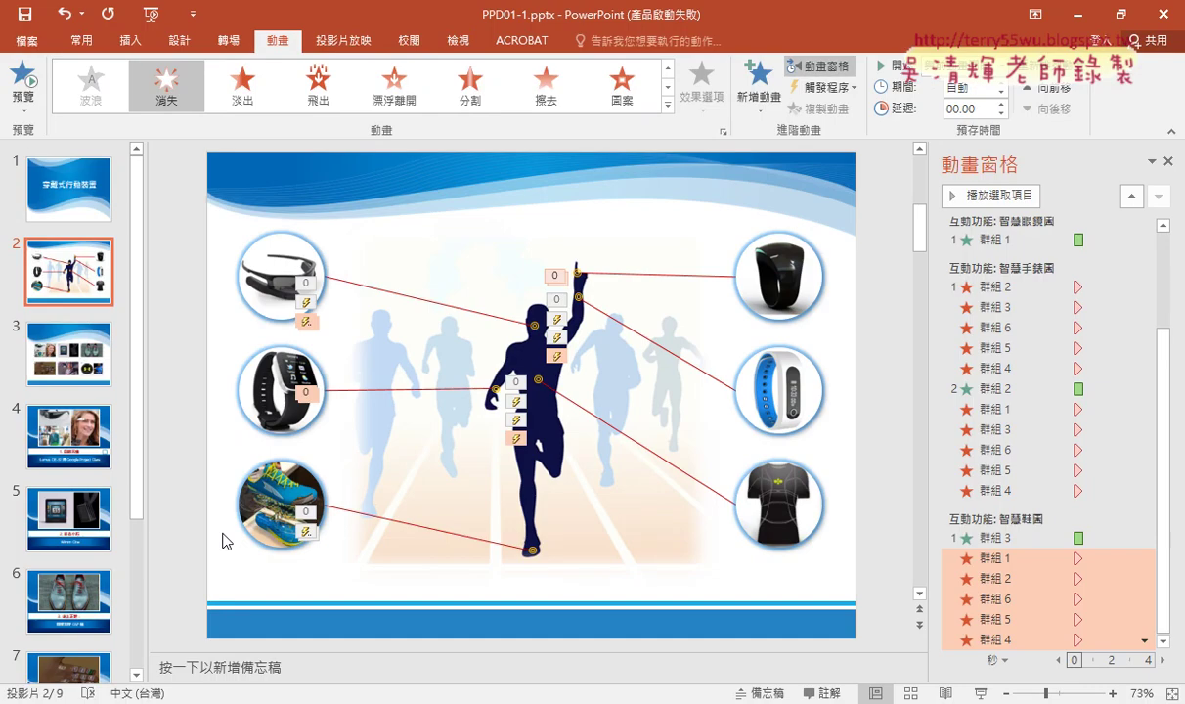
click(681, 280)
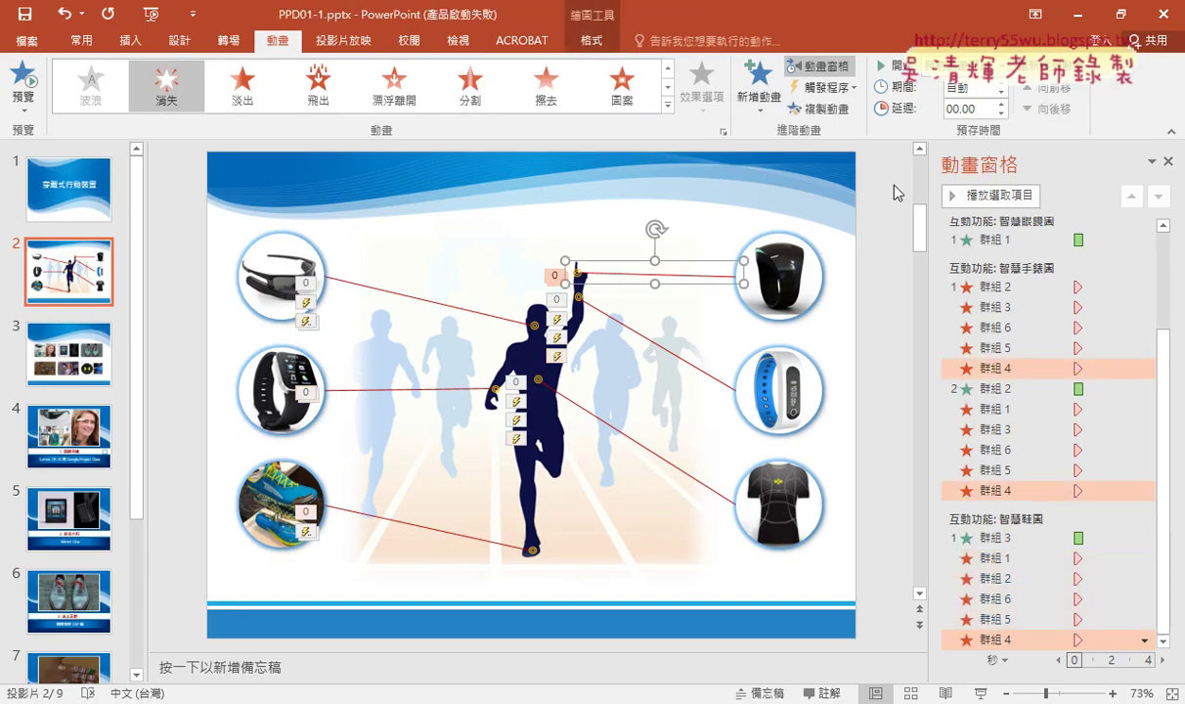
click(760, 86)
click(775, 217)
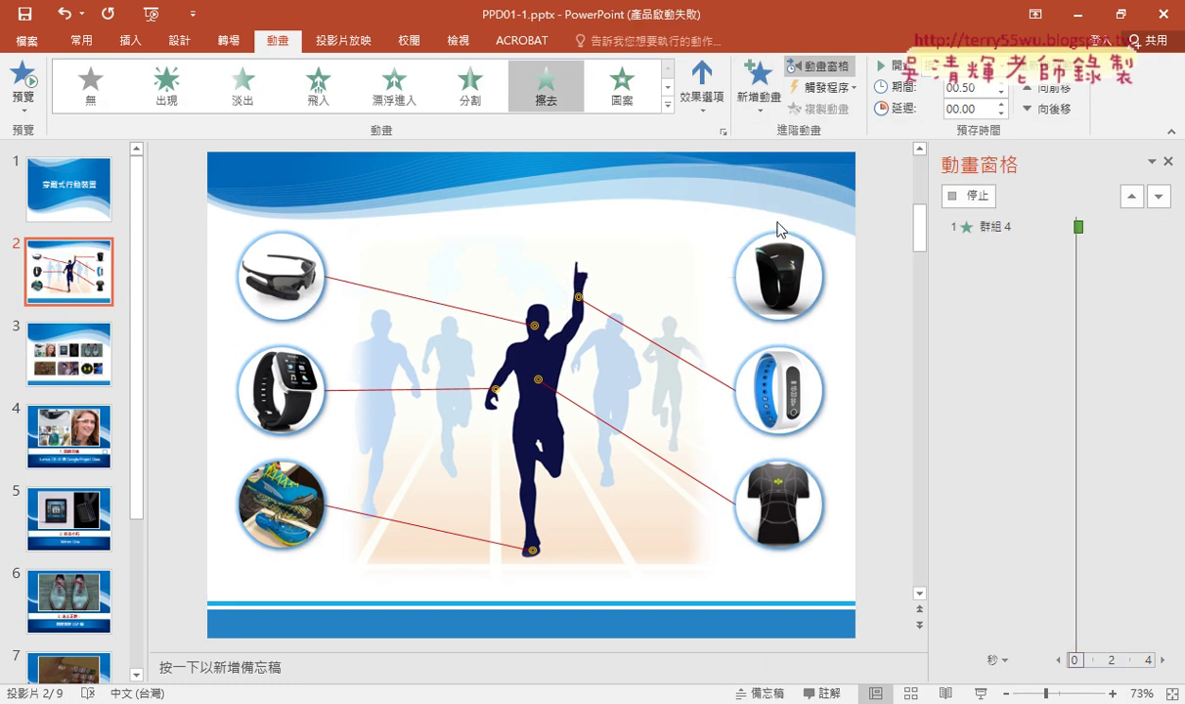
click(701, 97)
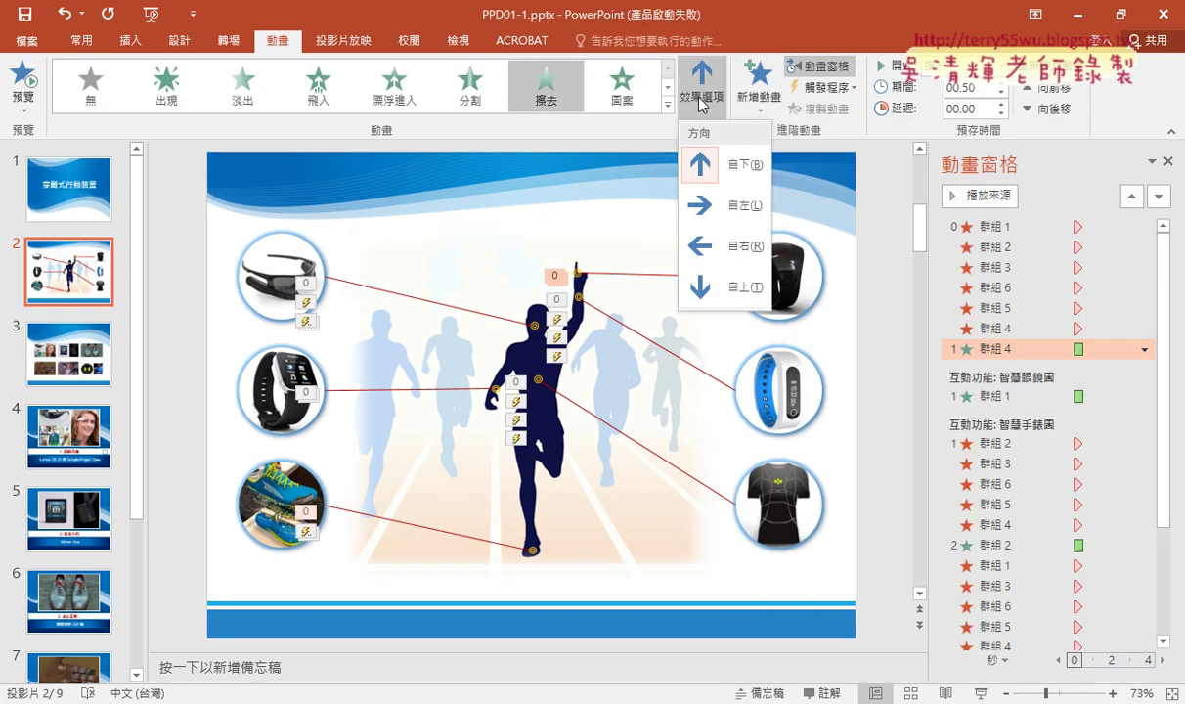
click(696, 244)
Make the ring line's wipe trigger on click of 智慧戒指圈
click(630, 326)
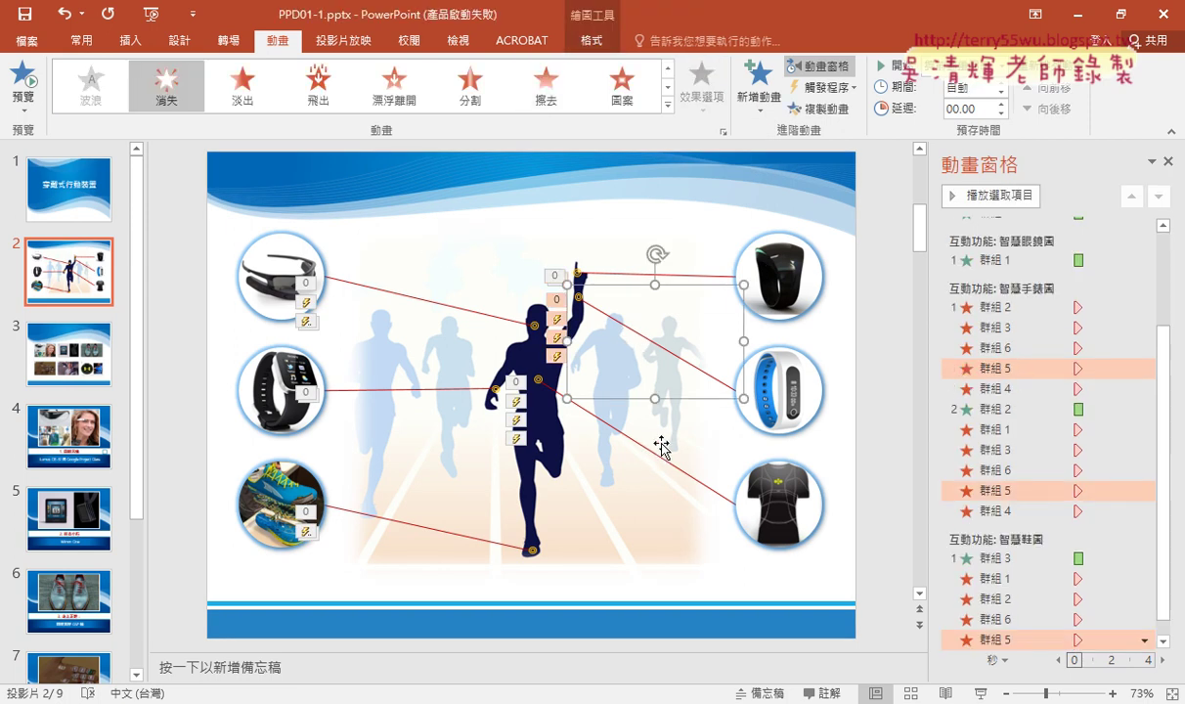
click(694, 276)
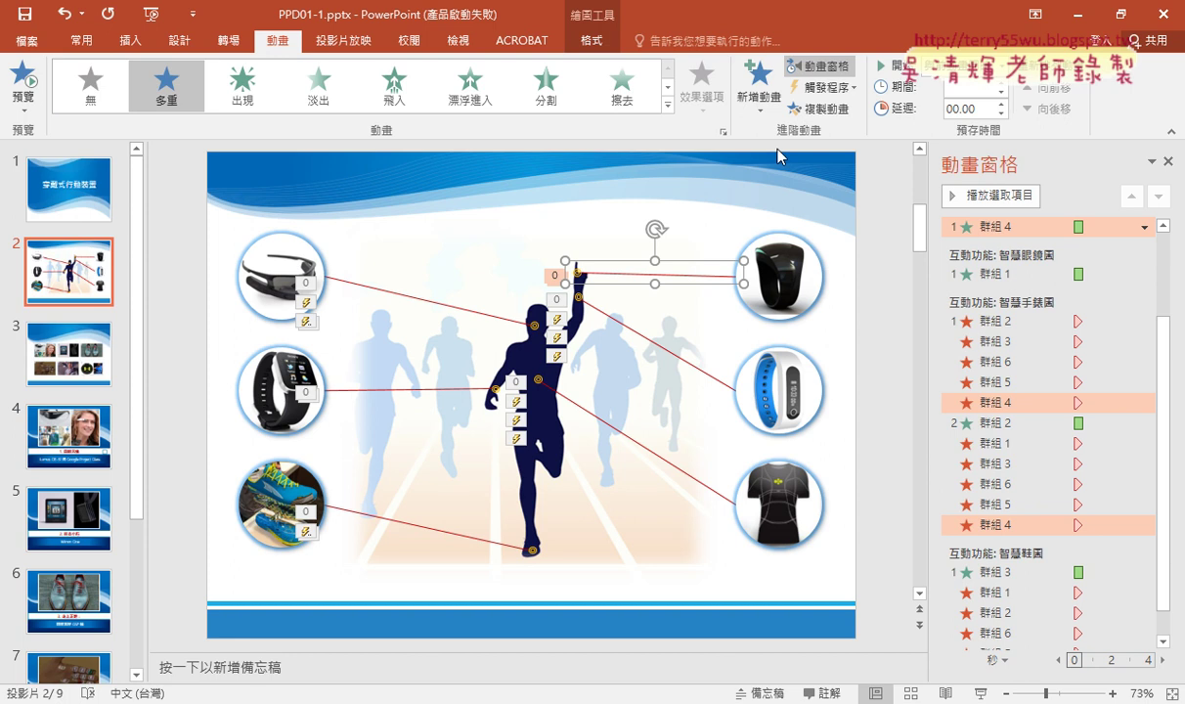
click(824, 88)
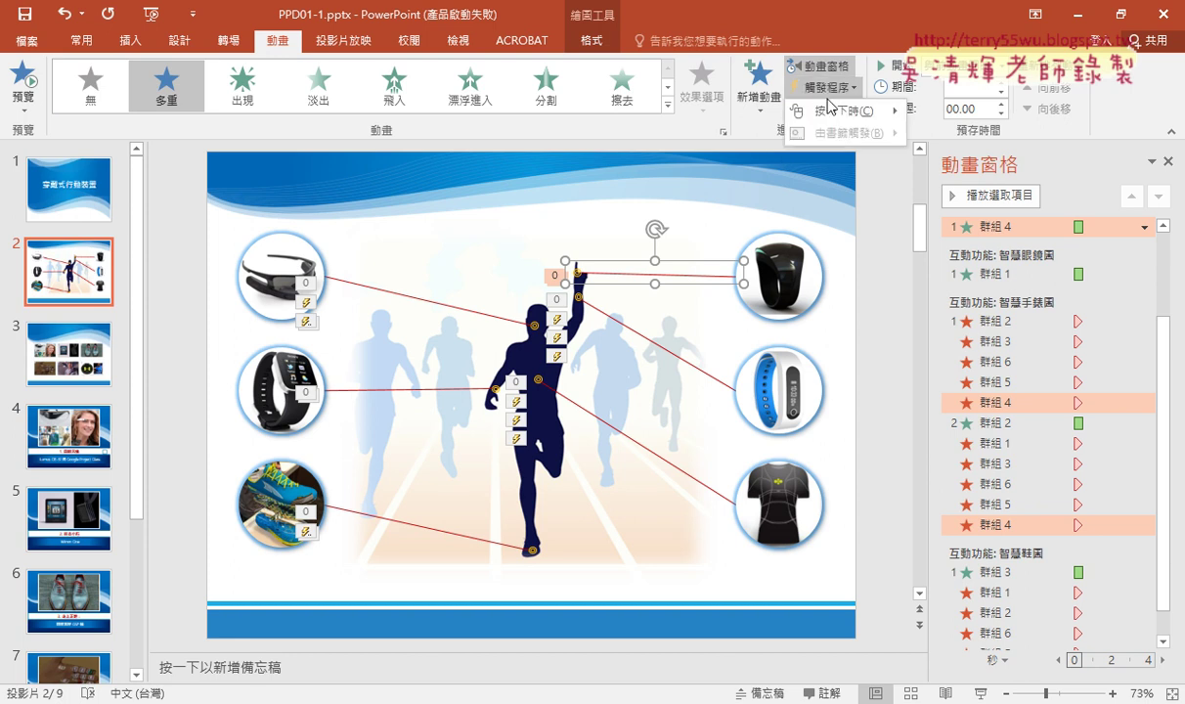
mouse_move(829, 107)
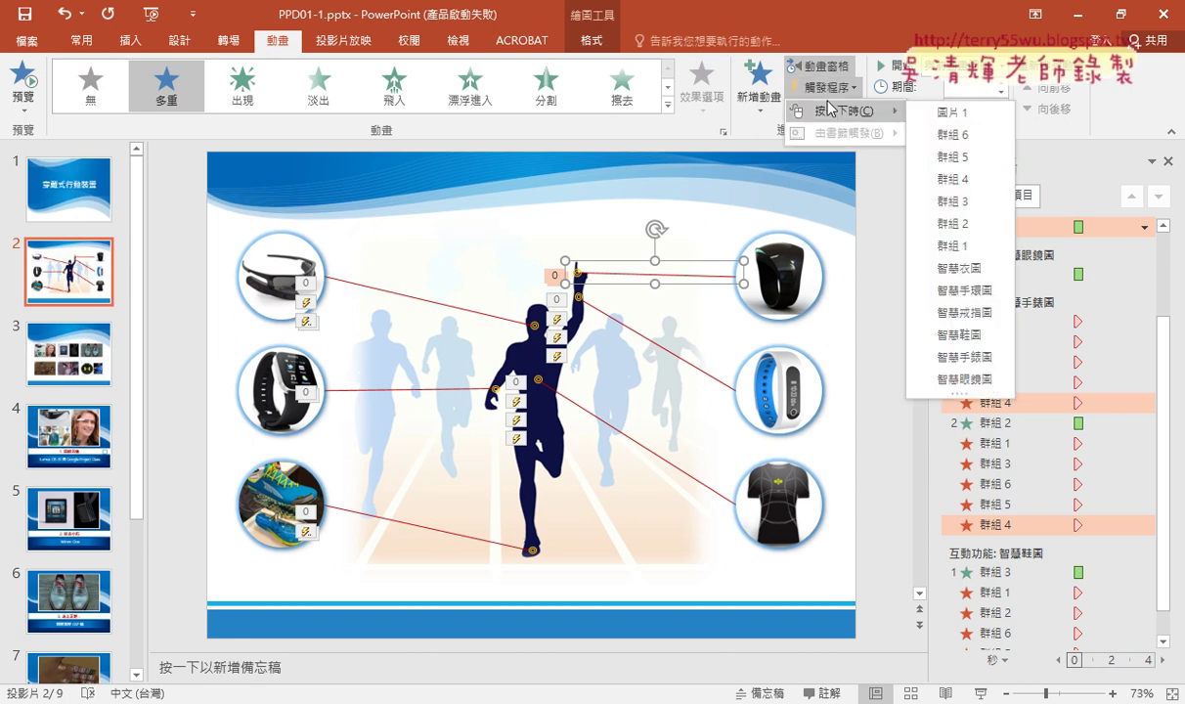
click(974, 313)
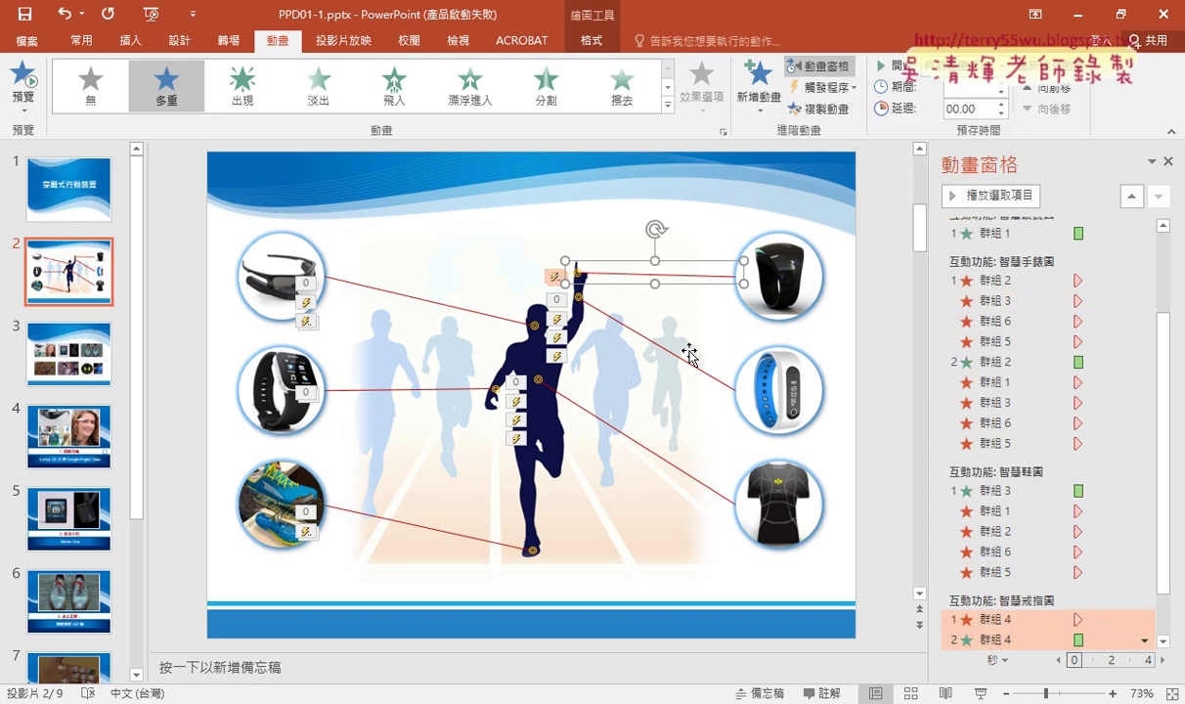
click(635, 337)
Add the shirt, shoe, watch and glasses lines to the band line selection
shift+click(660, 468)
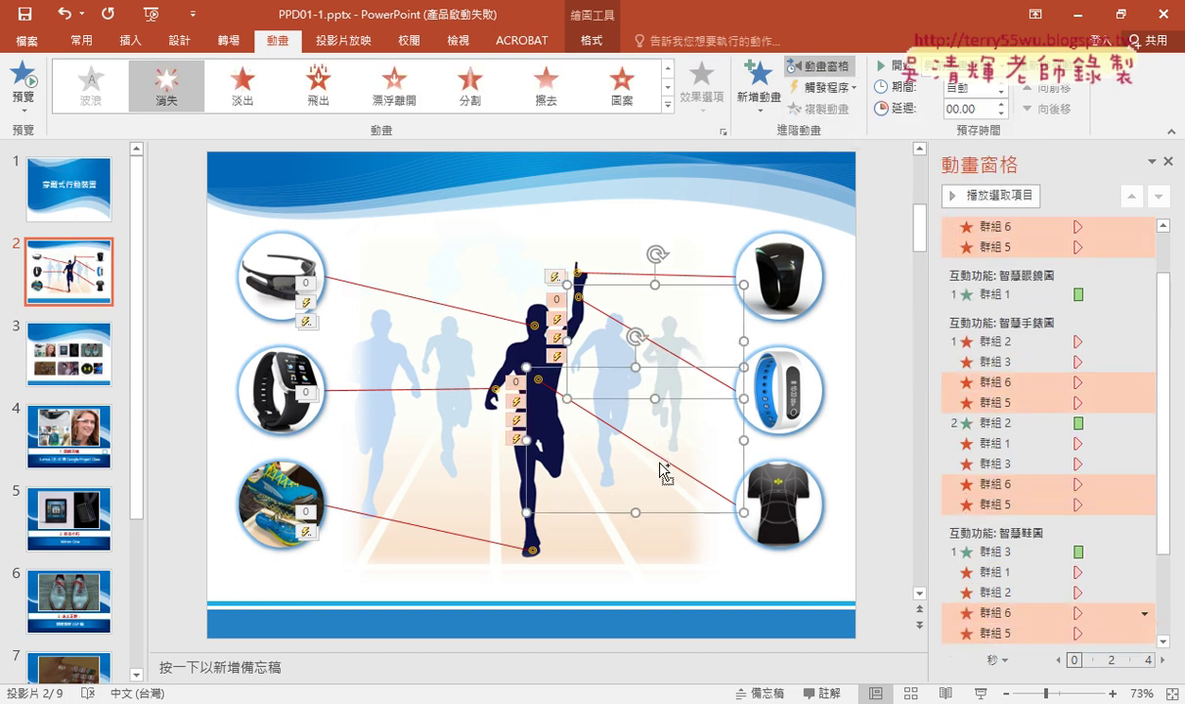
shift+click(381, 513)
shift+click(396, 389)
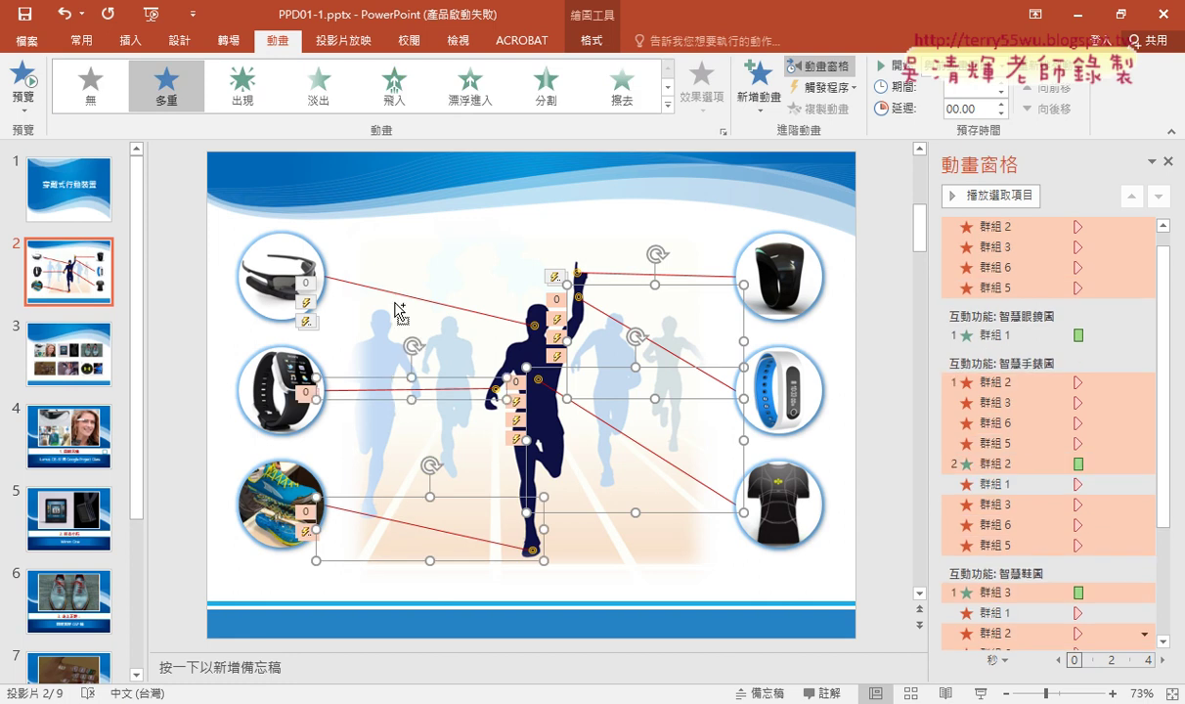
shift+click(380, 291)
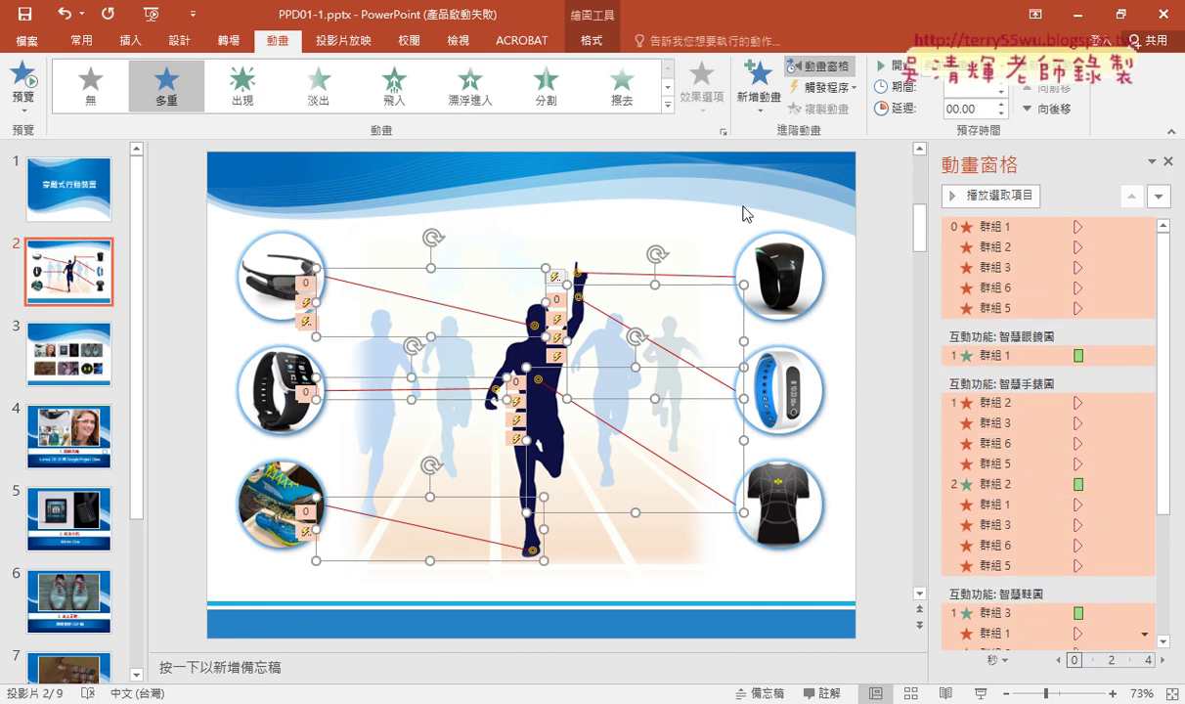
Give the selected lines a Disappear exit triggered by clicking 智慧戒指圈
click(757, 93)
scroll(794, 440, down, 3)
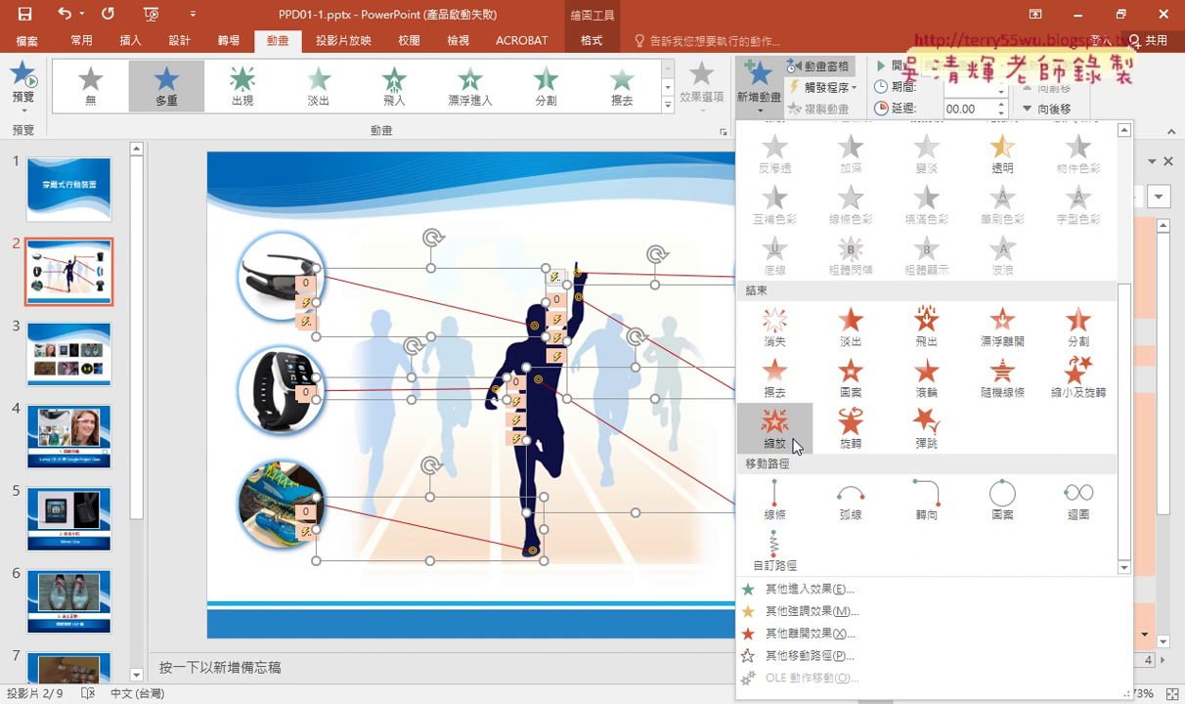
click(780, 327)
click(821, 87)
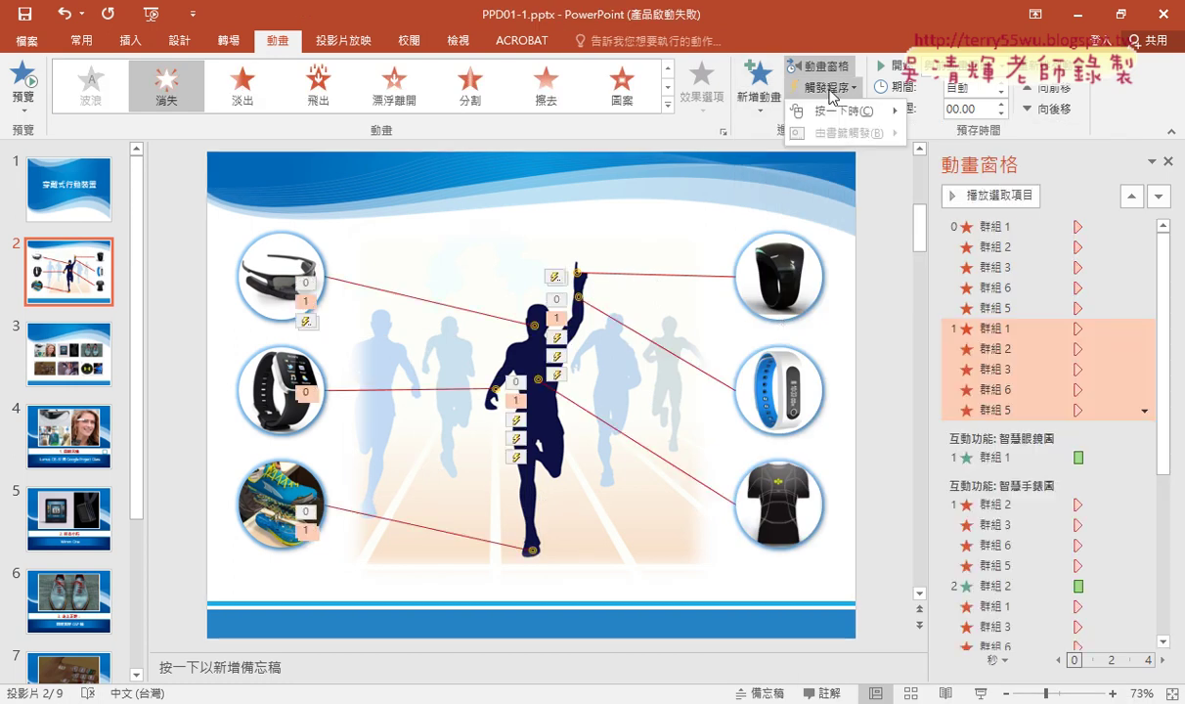
mouse_move(841, 111)
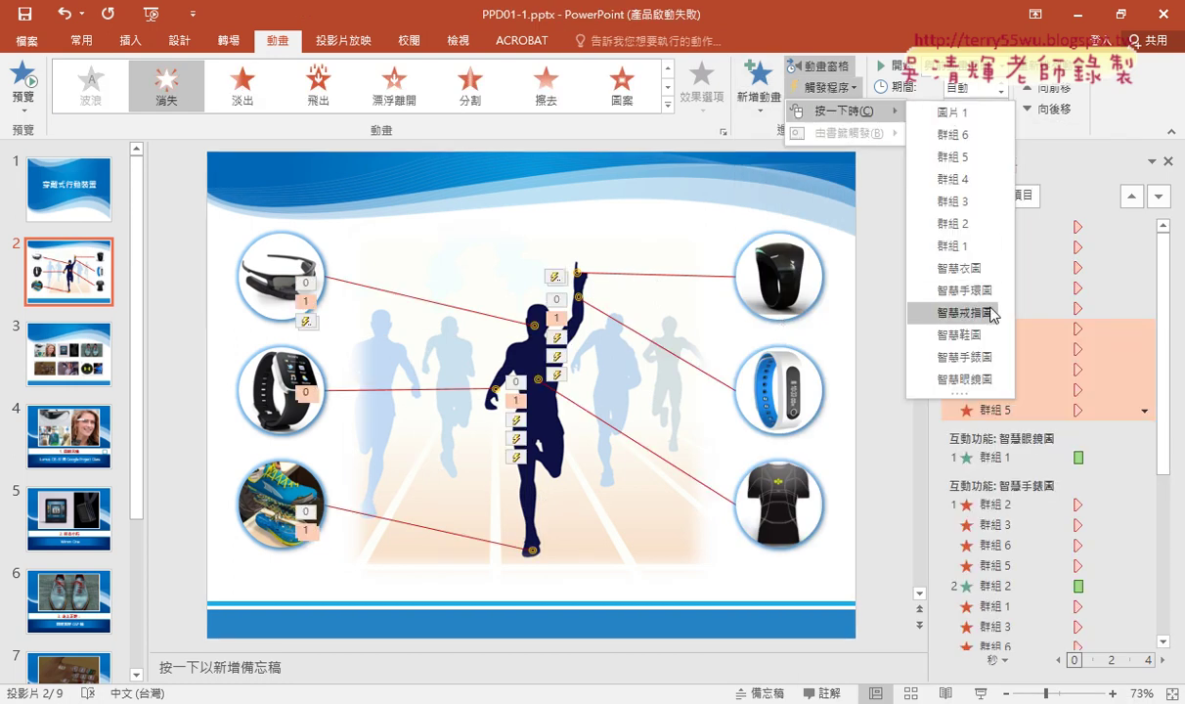
click(993, 313)
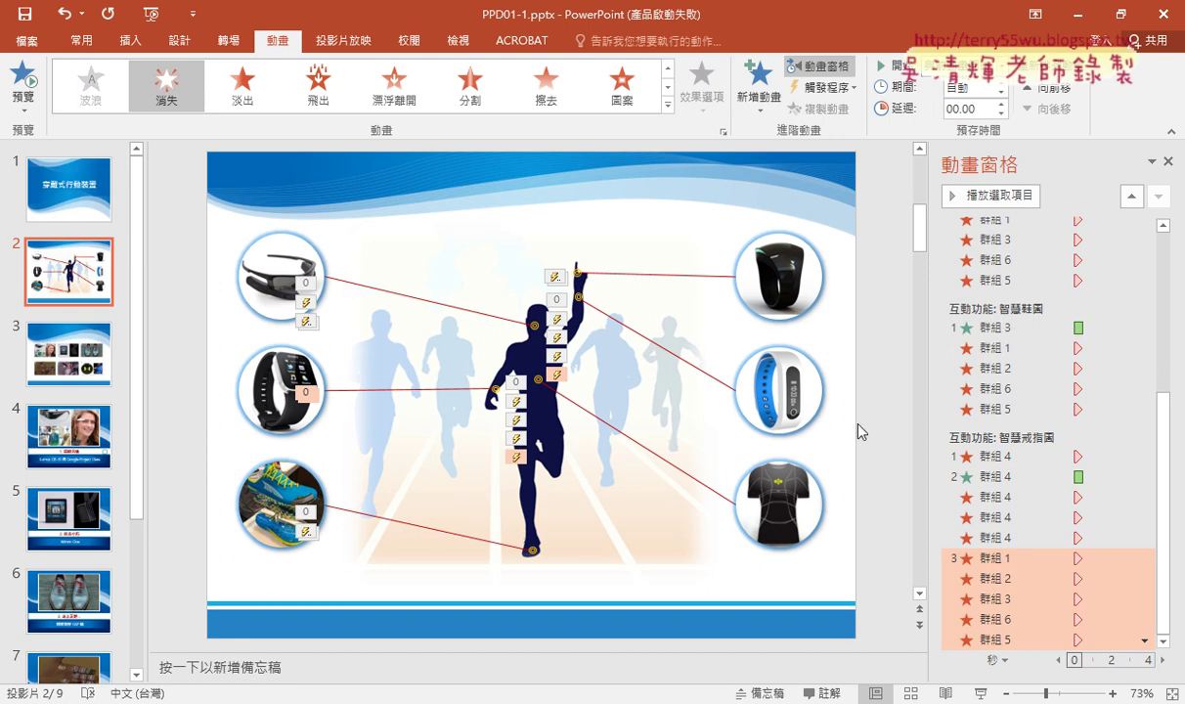
click(977, 693)
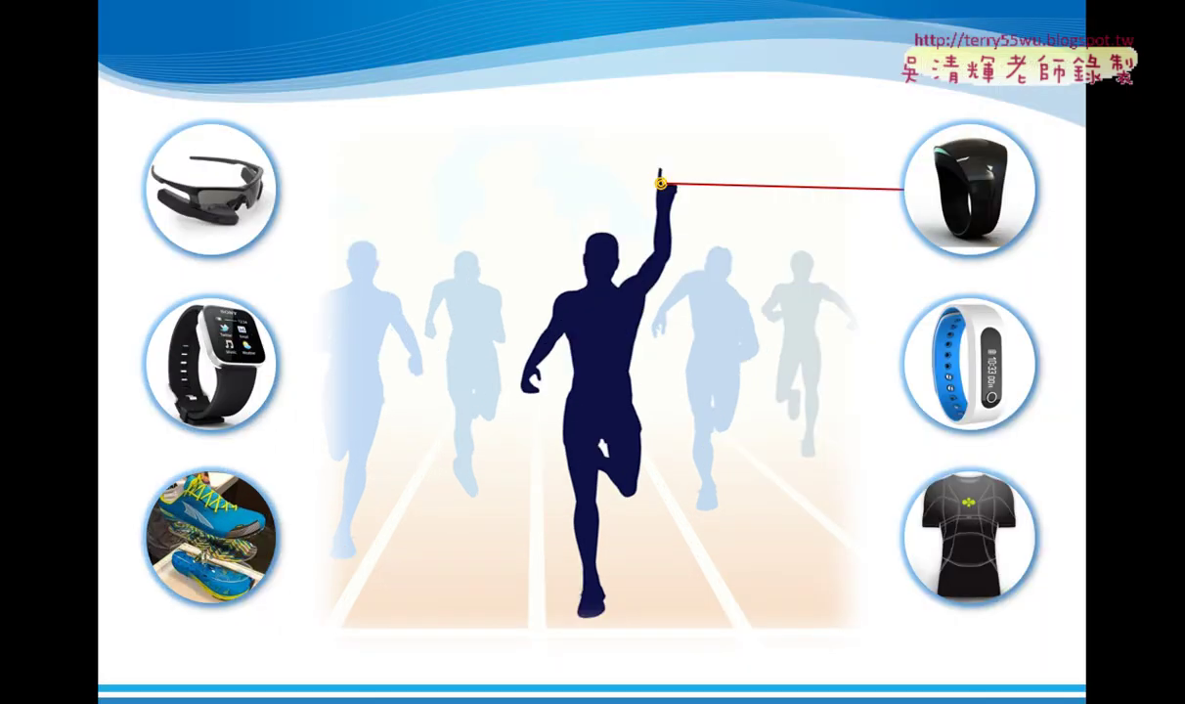
click(179, 510)
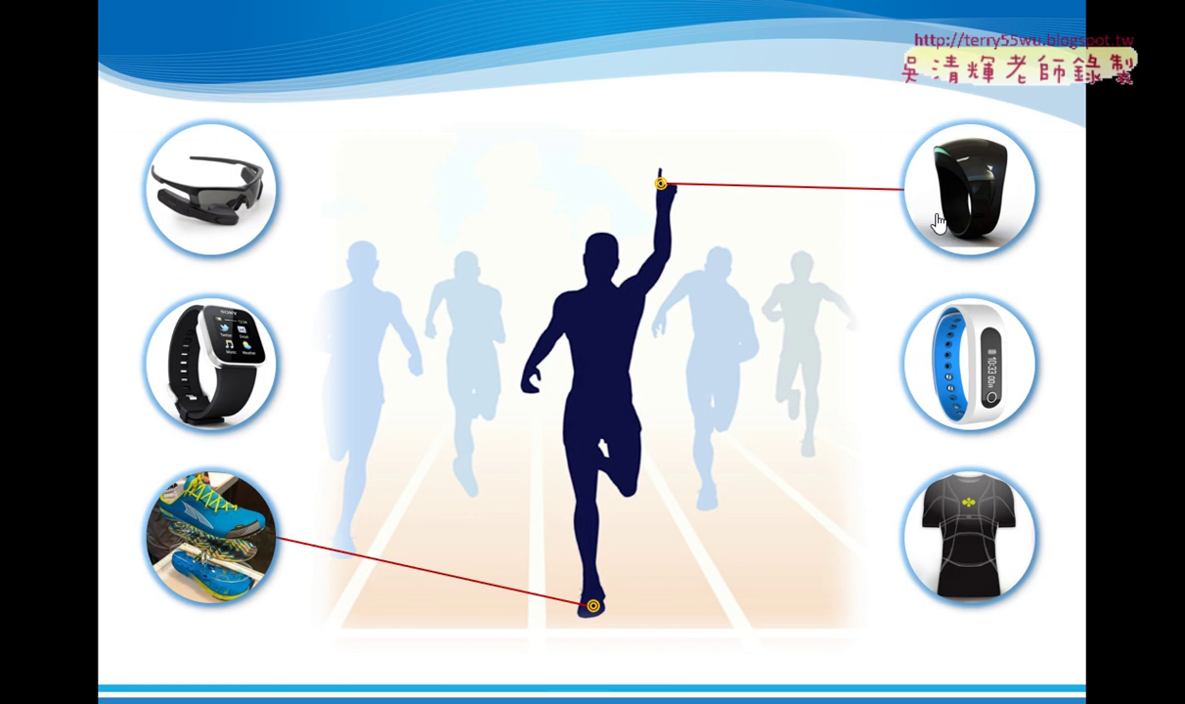
click(943, 210)
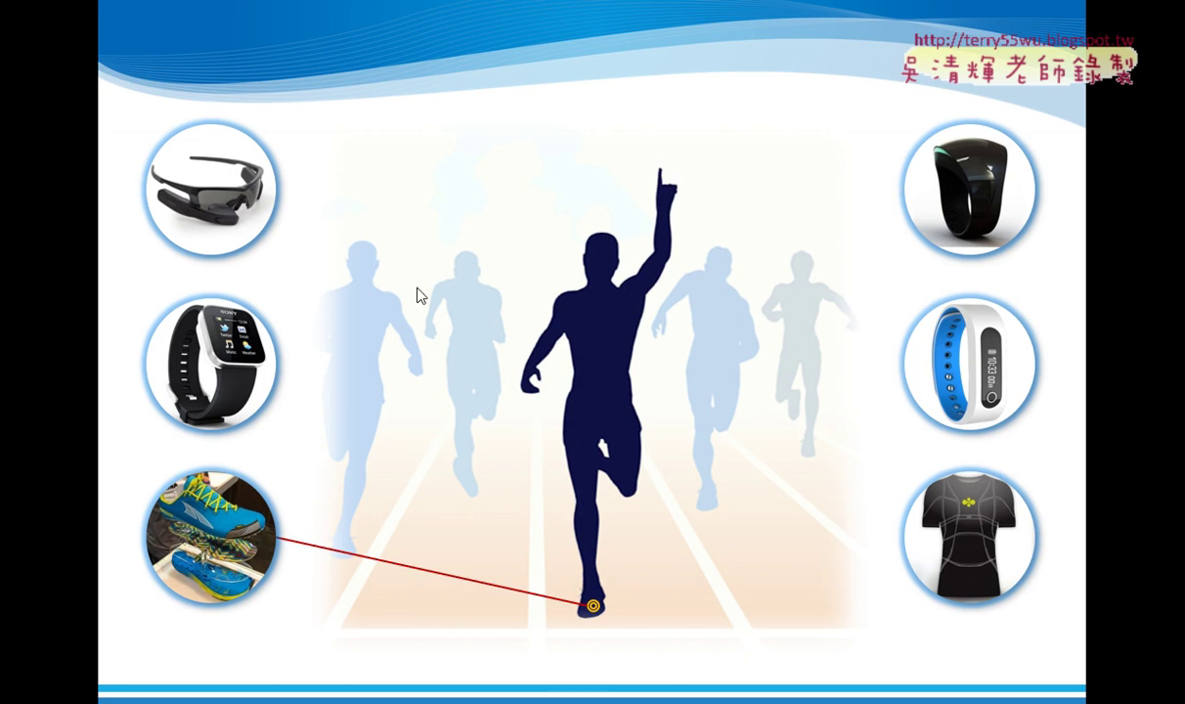
key(Escape)
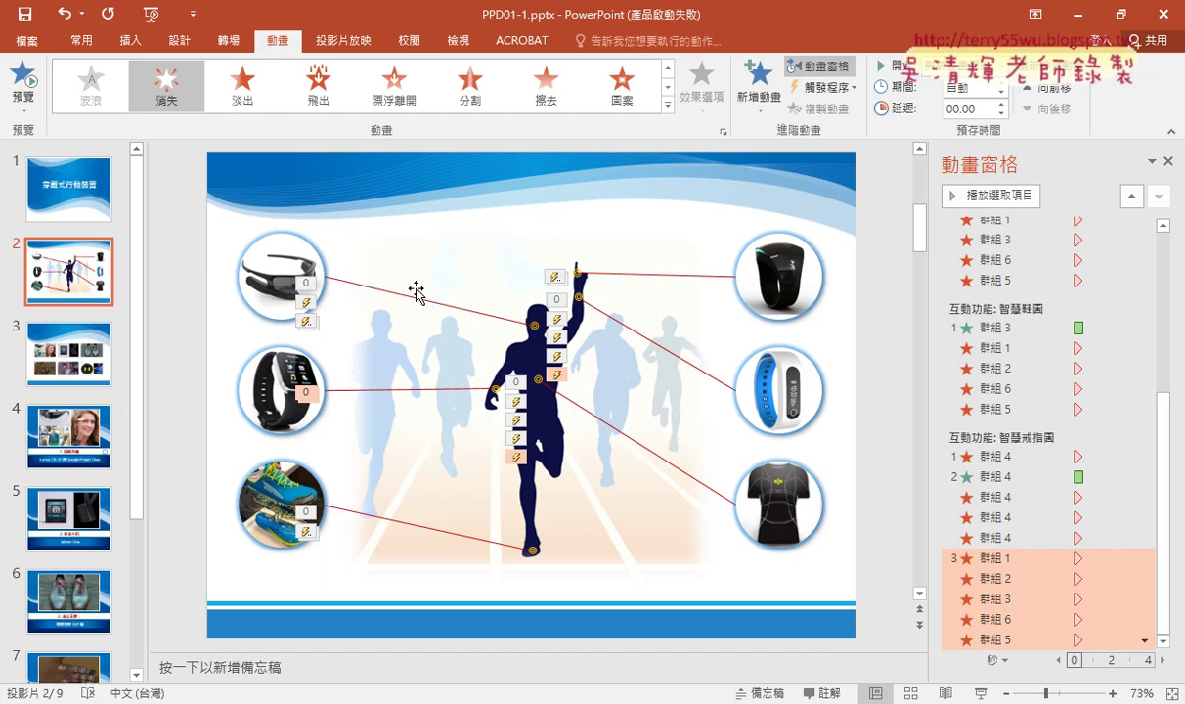
Give the band connector line (群組 5) a Wipe entrance from the right
click(672, 360)
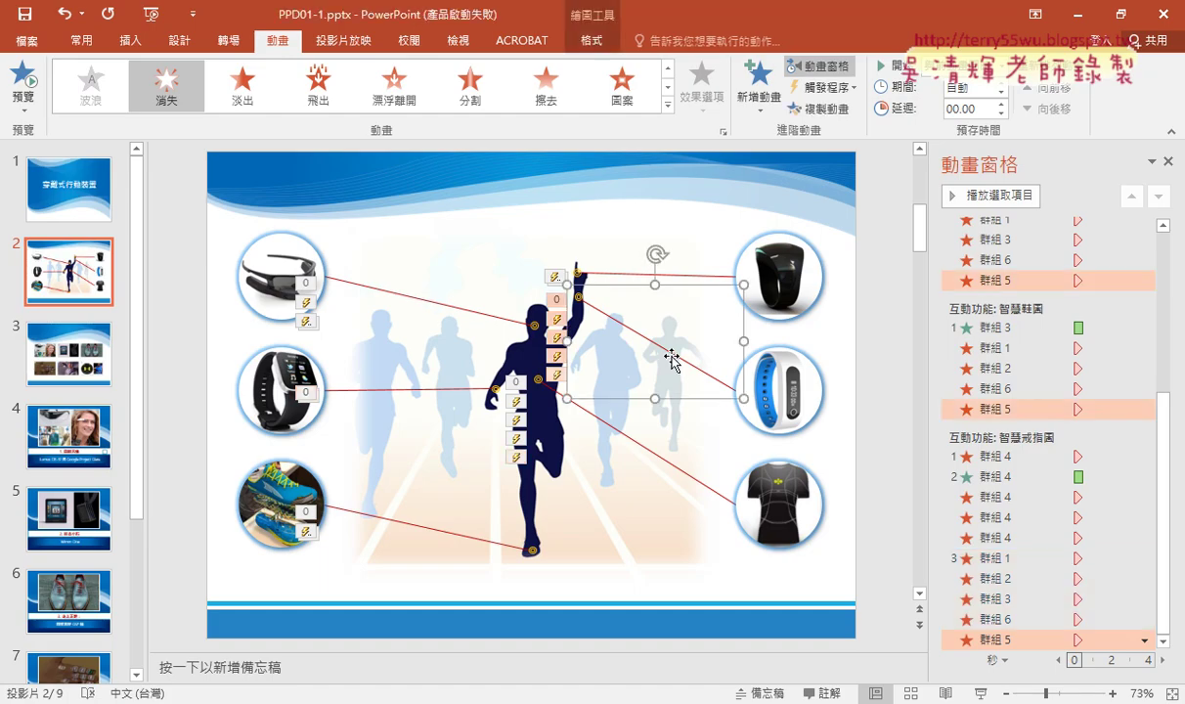
click(759, 88)
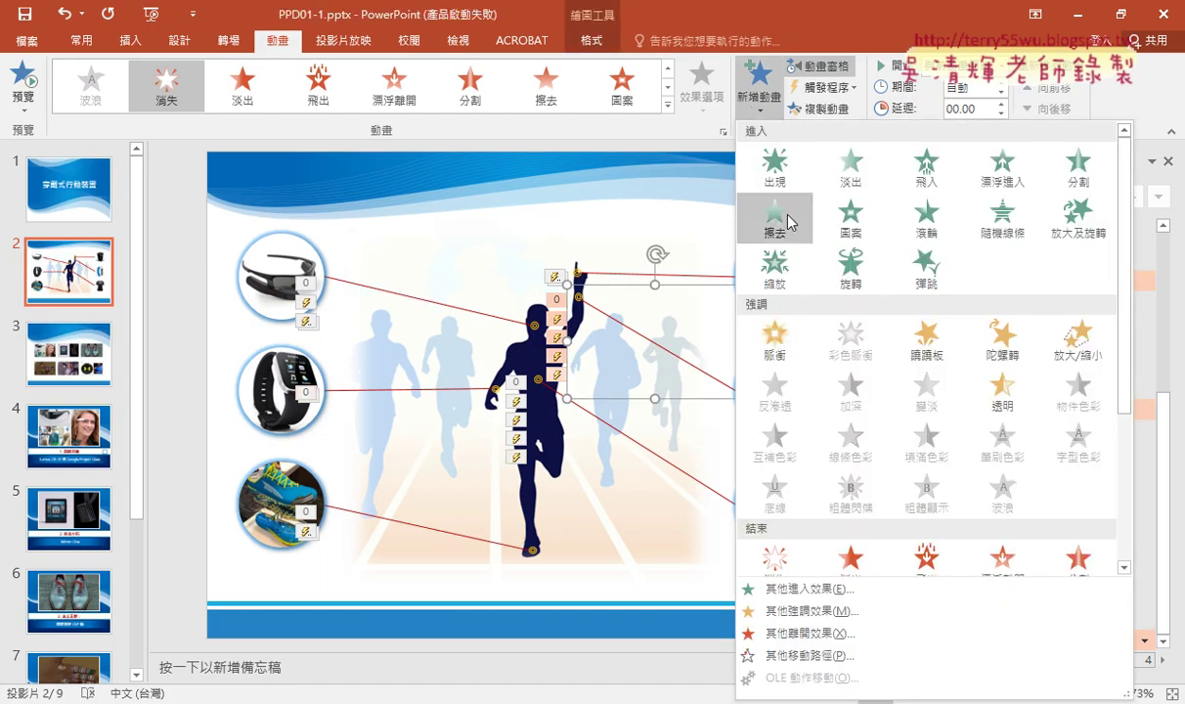
click(790, 222)
click(702, 93)
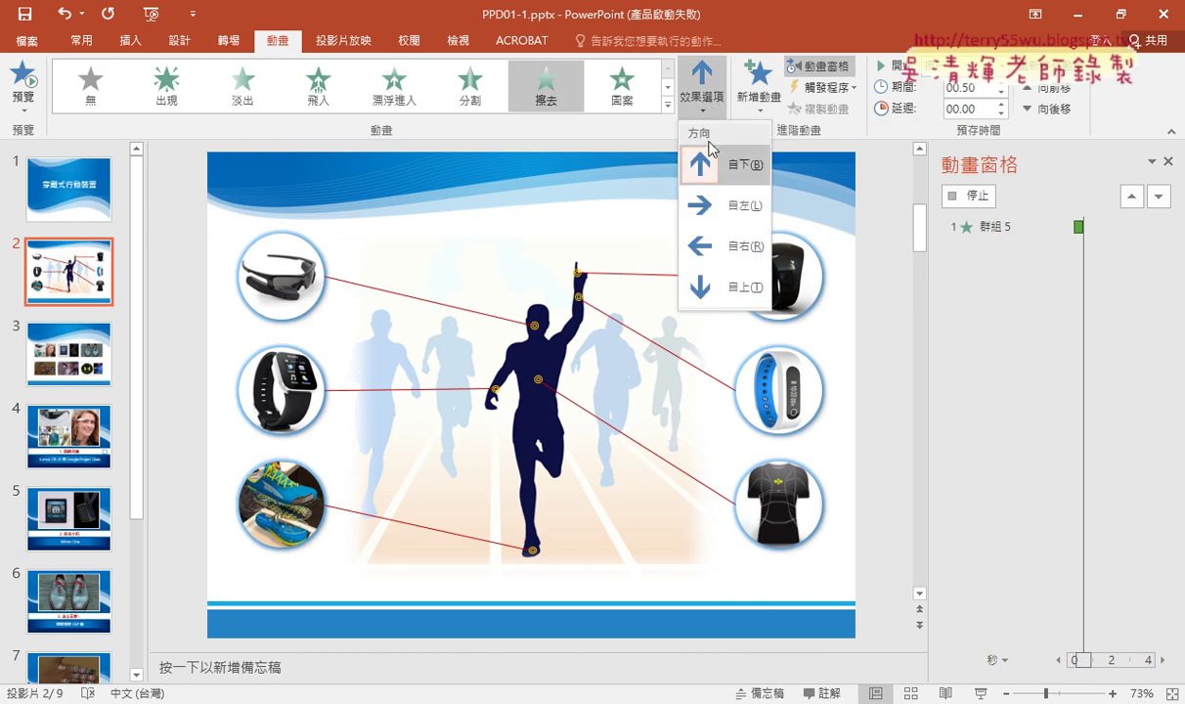
click(739, 248)
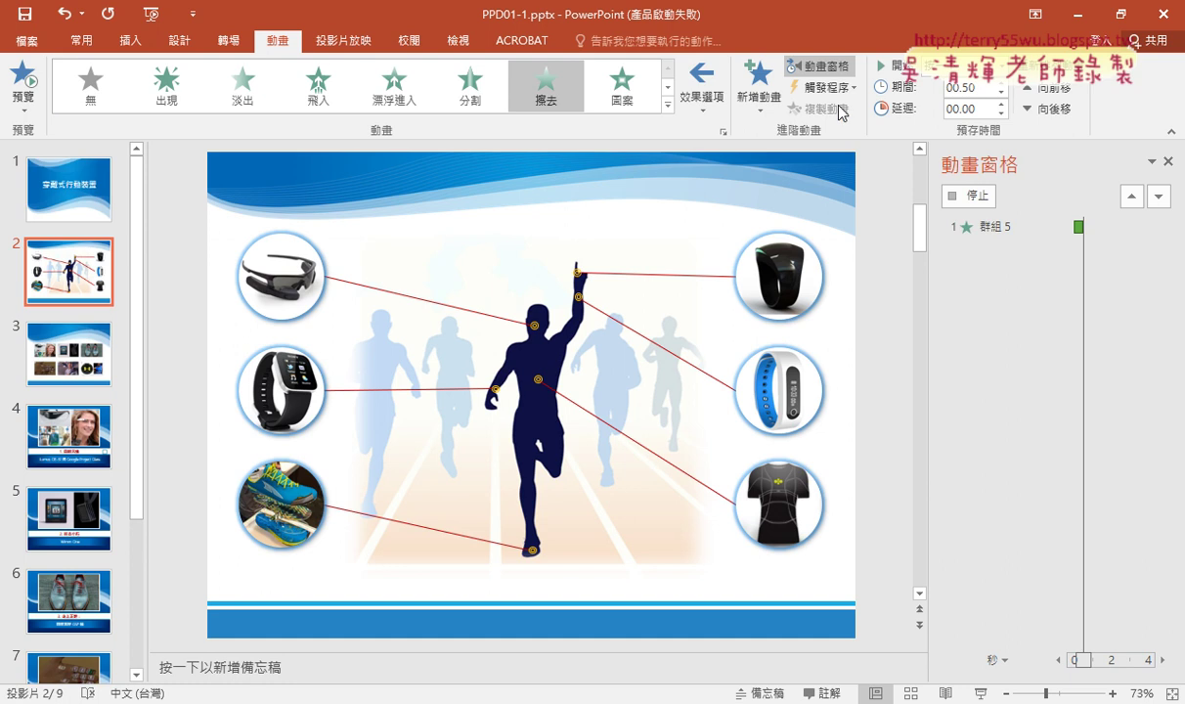
Make the band line's wipe trigger on click of the band picture
click(793, 88)
mouse_move(831, 110)
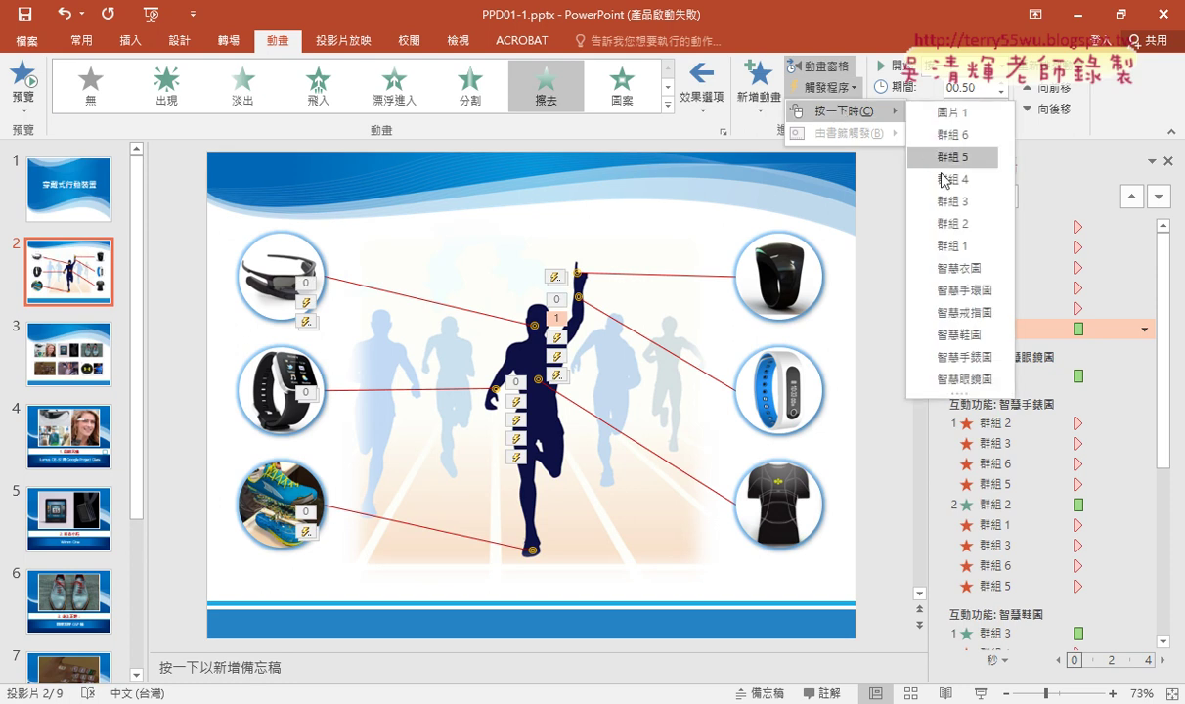
click(924, 290)
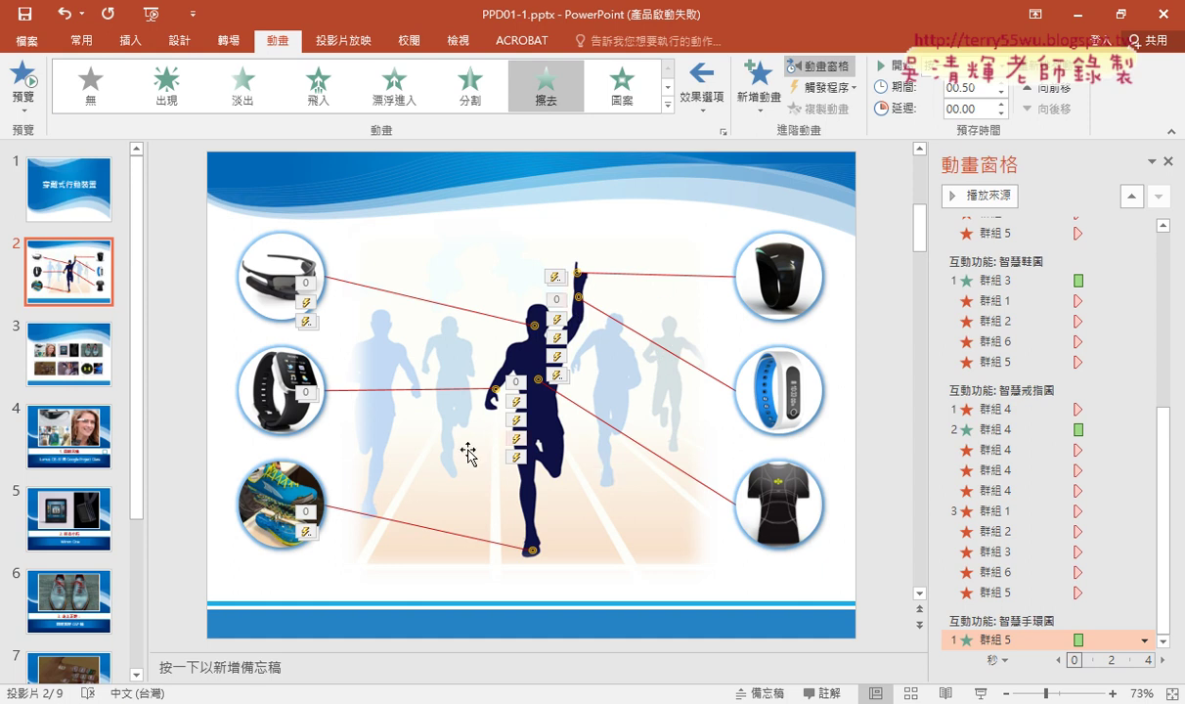
drag(1165, 483, 1183, 238)
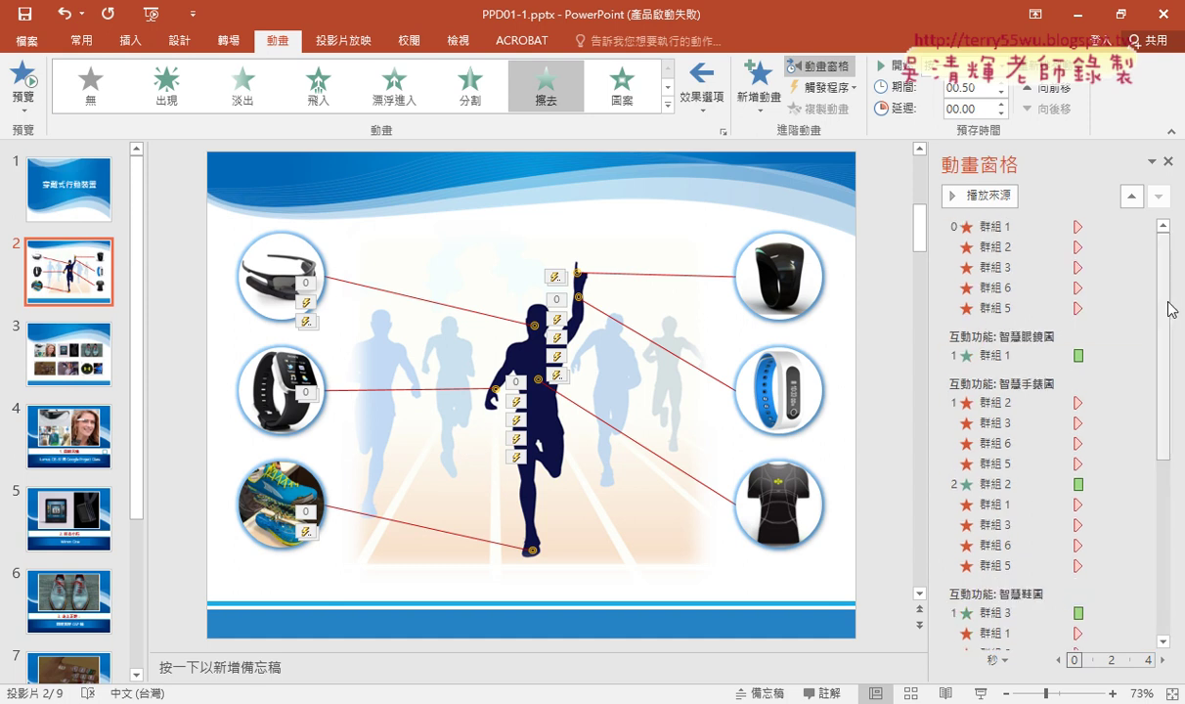
drag(1183, 325, 1167, 518)
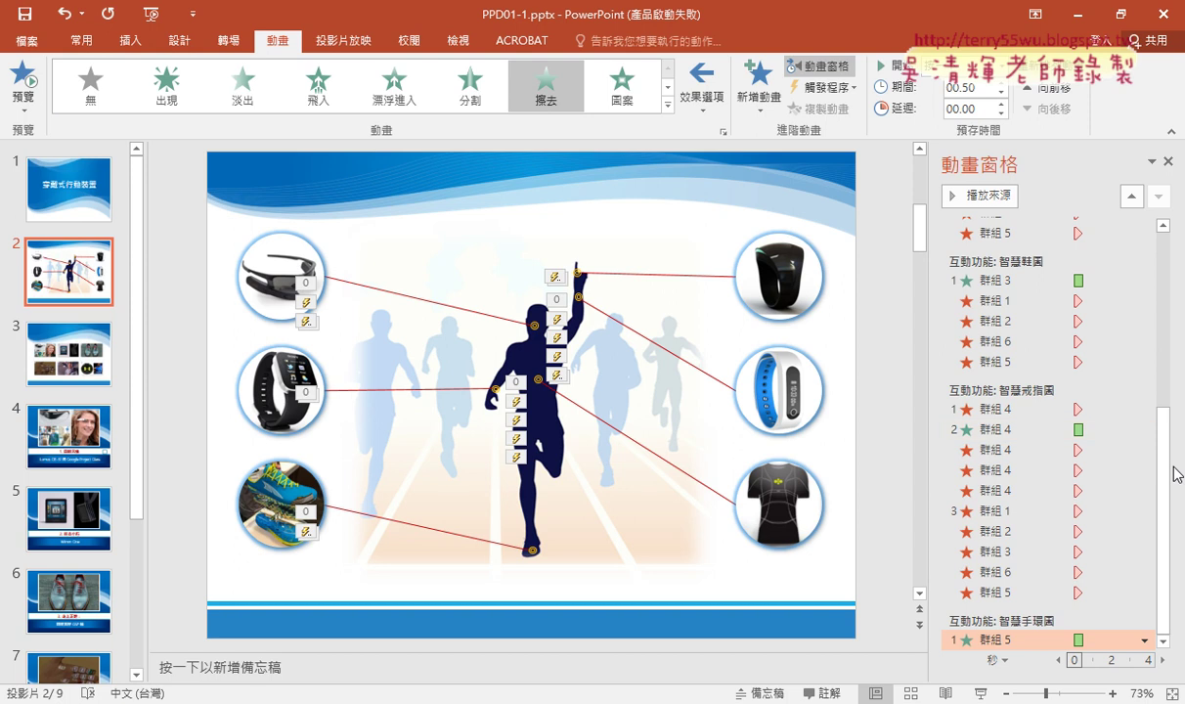